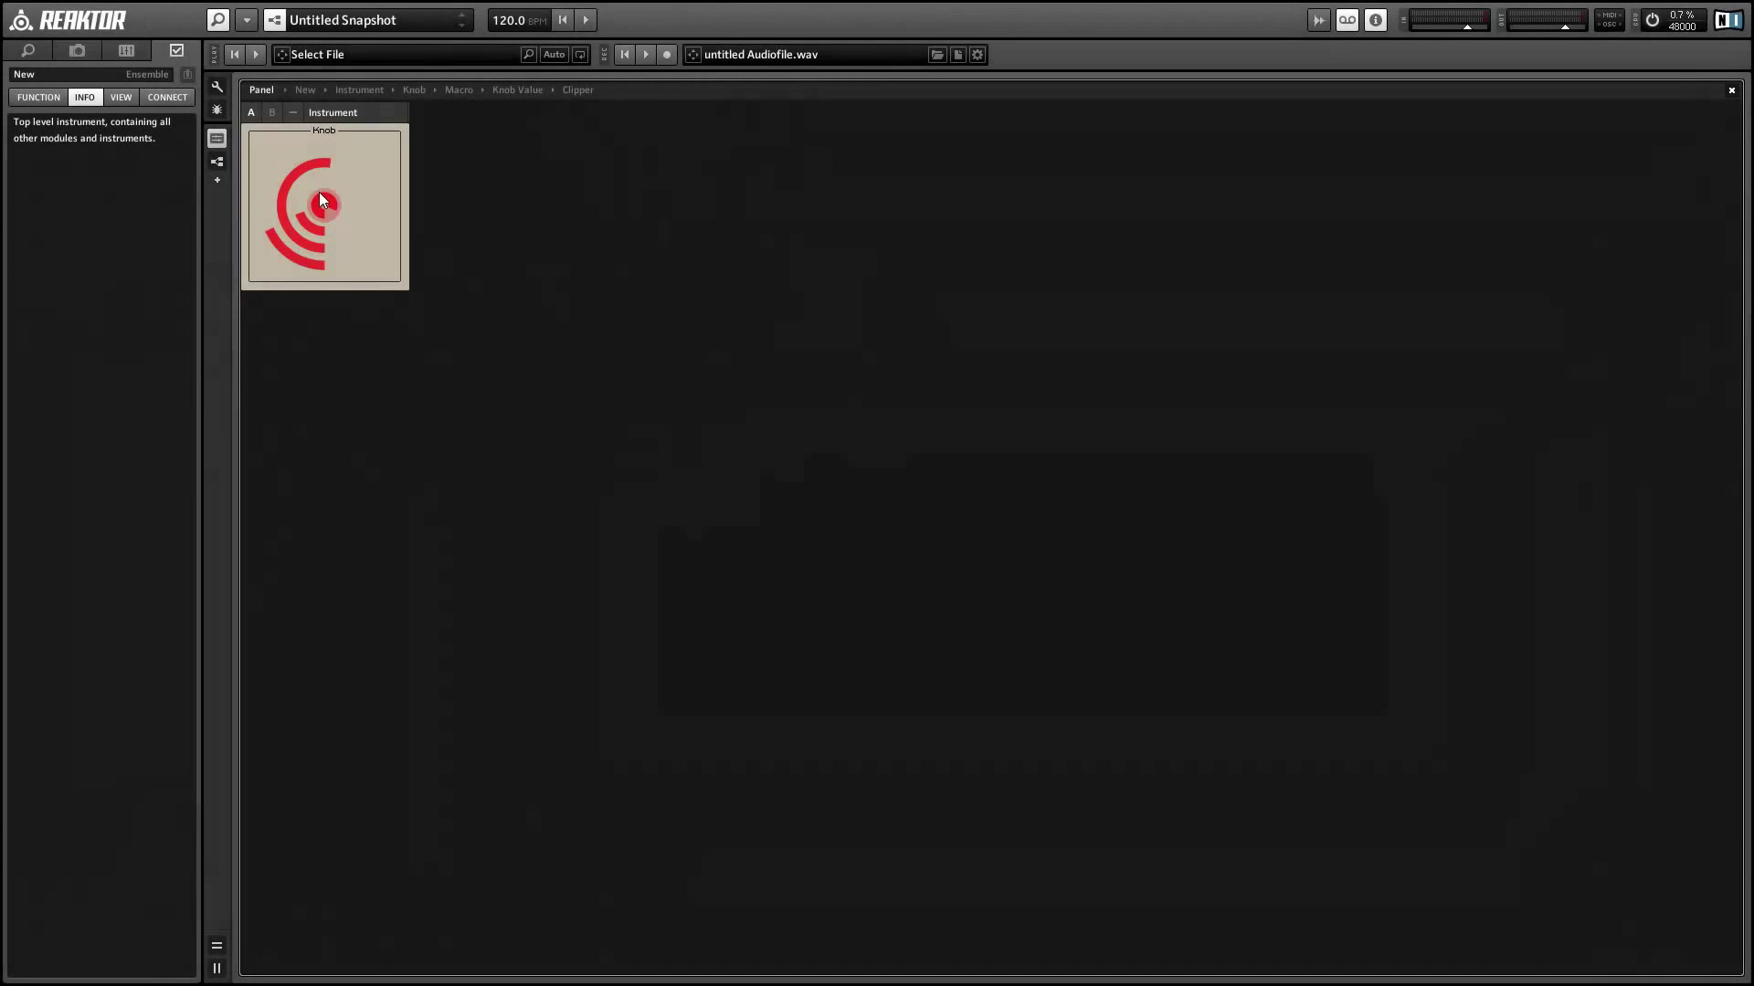
Step: Turn the layered red knob upward twice on the panel to check its rings
mouse_move(320, 225)
mouse_down()
mouse_move(311, 129)
mouse_move(288, 178)
mouse_move(310, 113)
mouse_move(320, 210)
mouse_move(311, 195)
mouse_up()
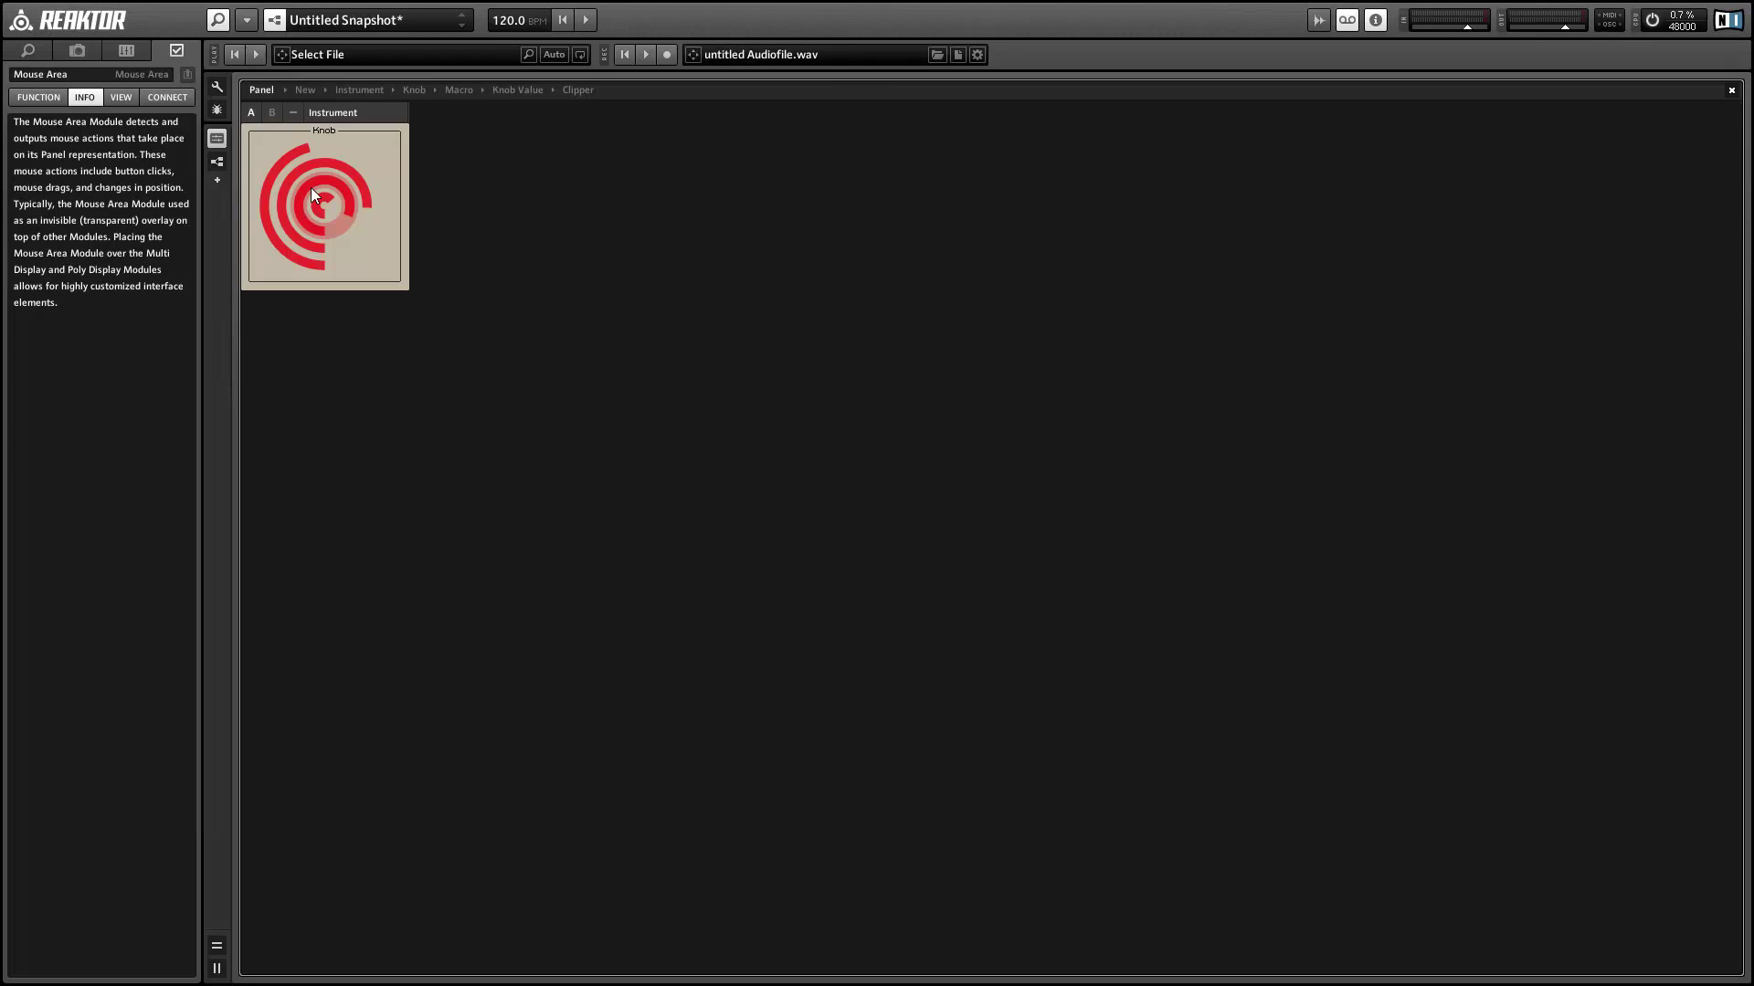
drag(309, 188, 284, 132)
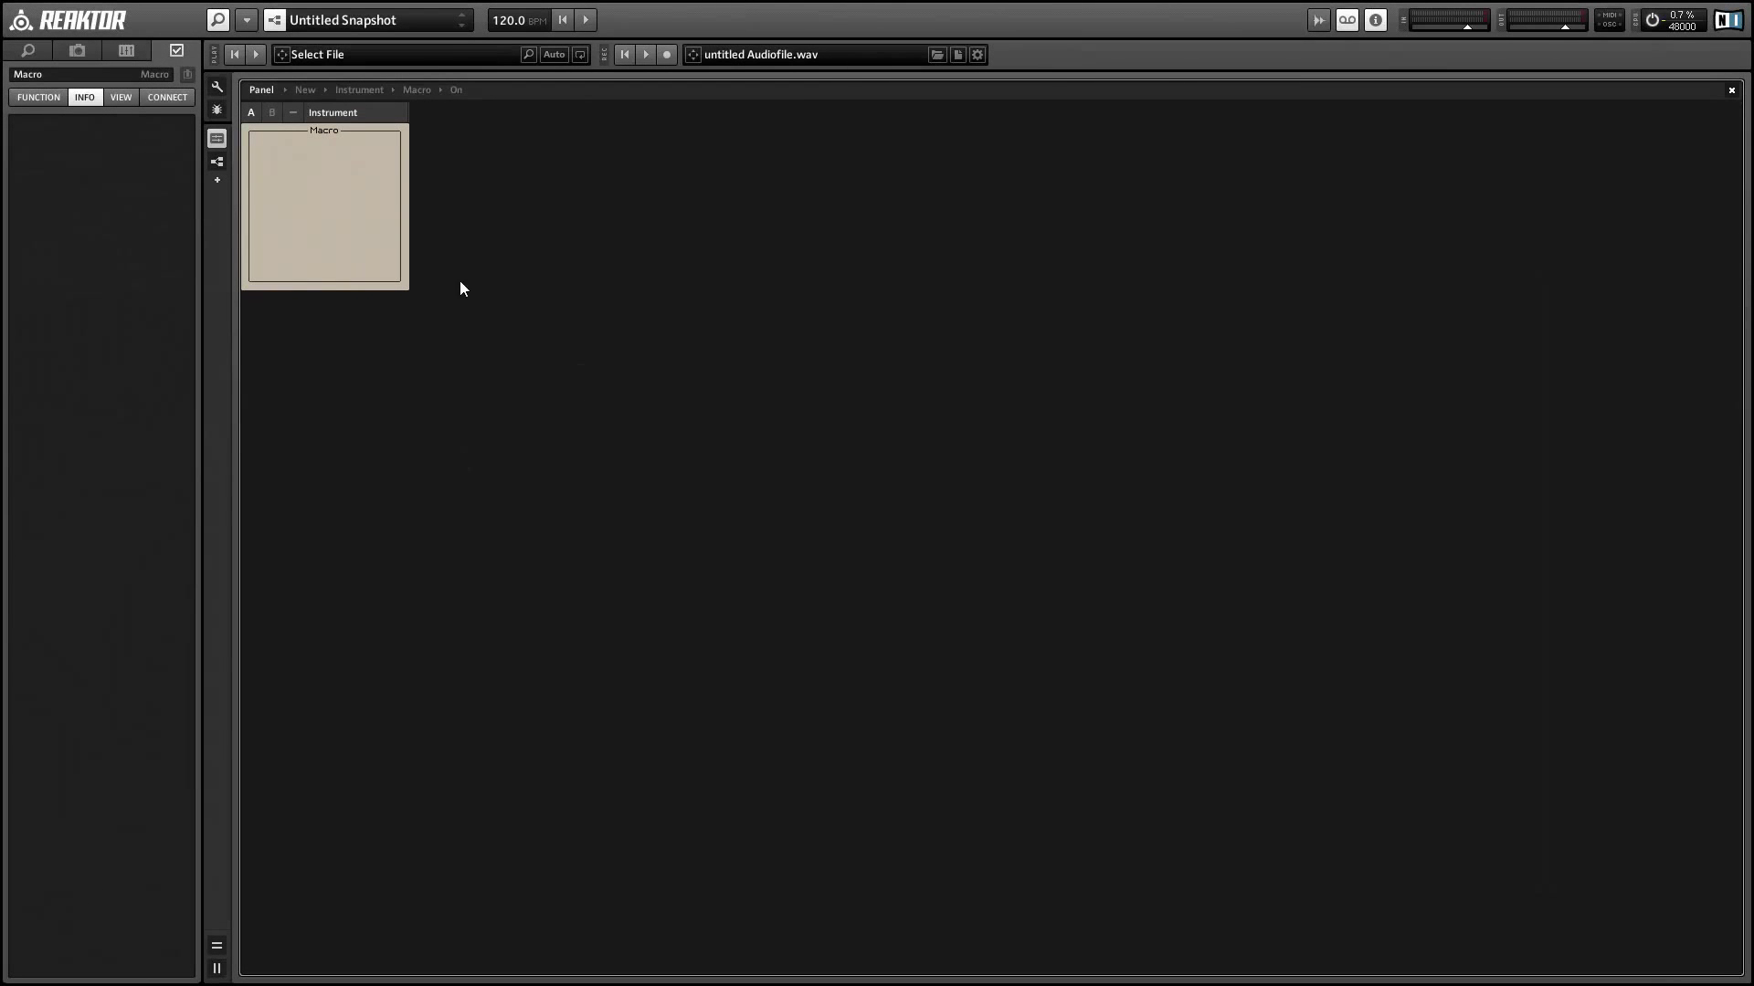
mouse_move(321, 188)
Step: Rename the instrument's new Macro module to 'Knob'
click(364, 90)
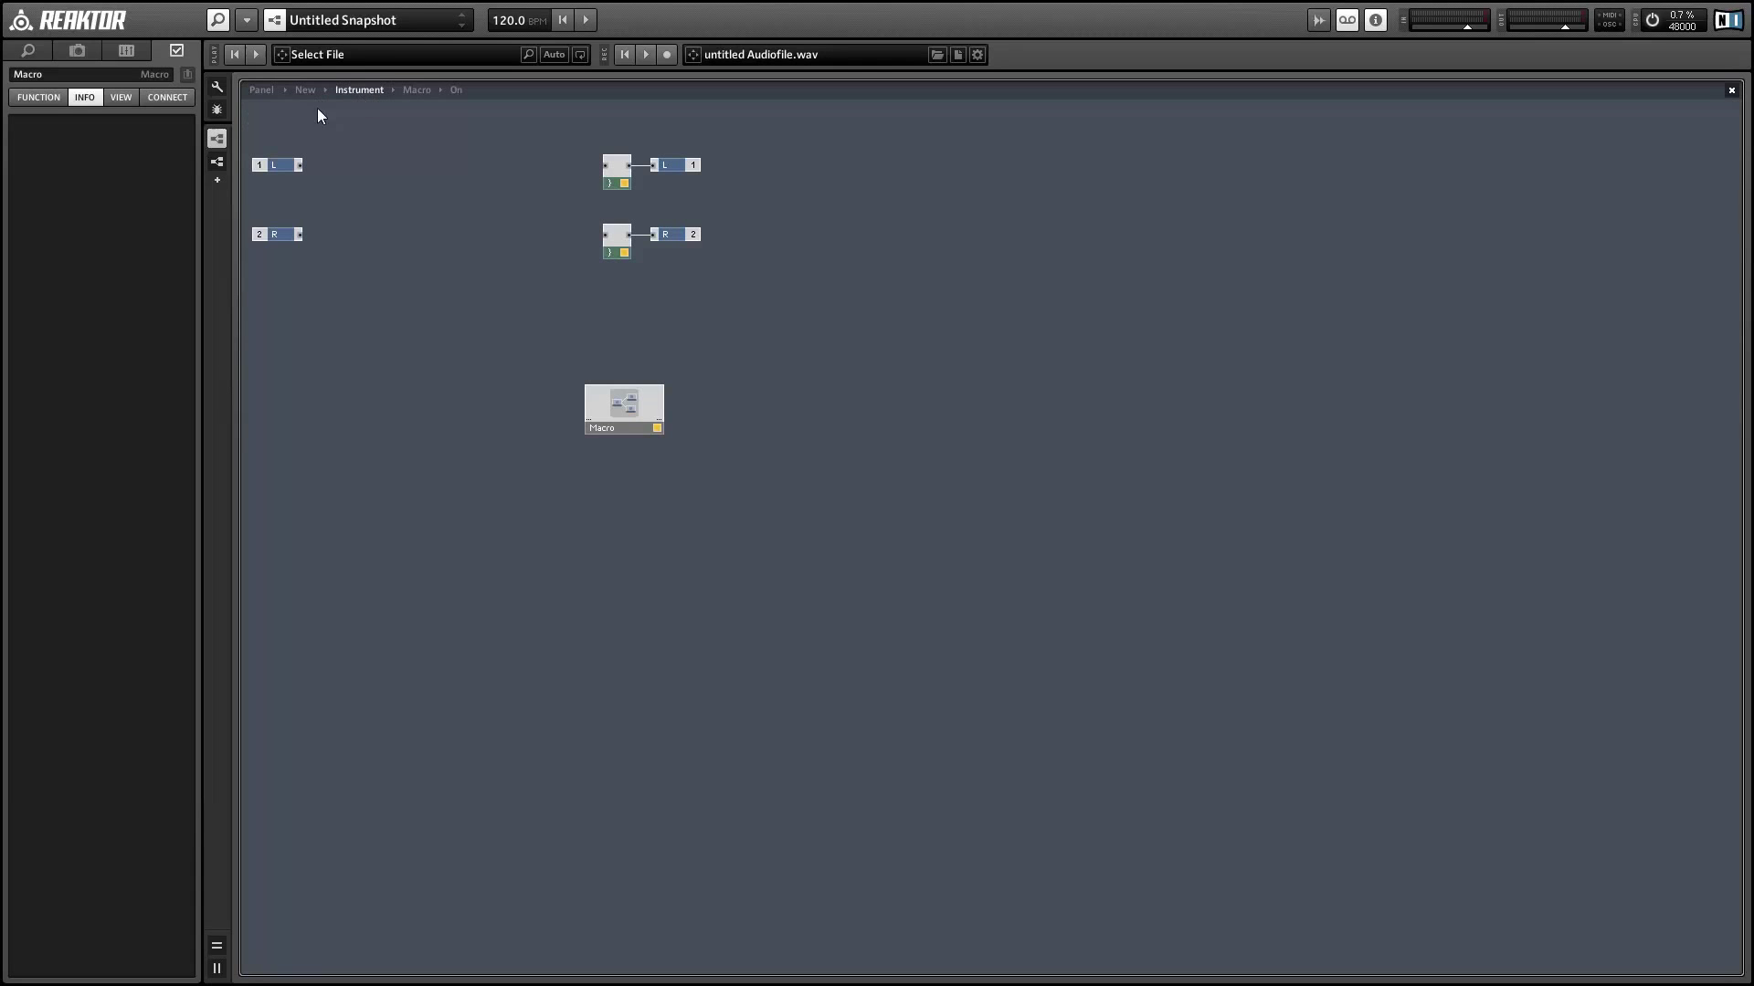
click(610, 407)
click(57, 74)
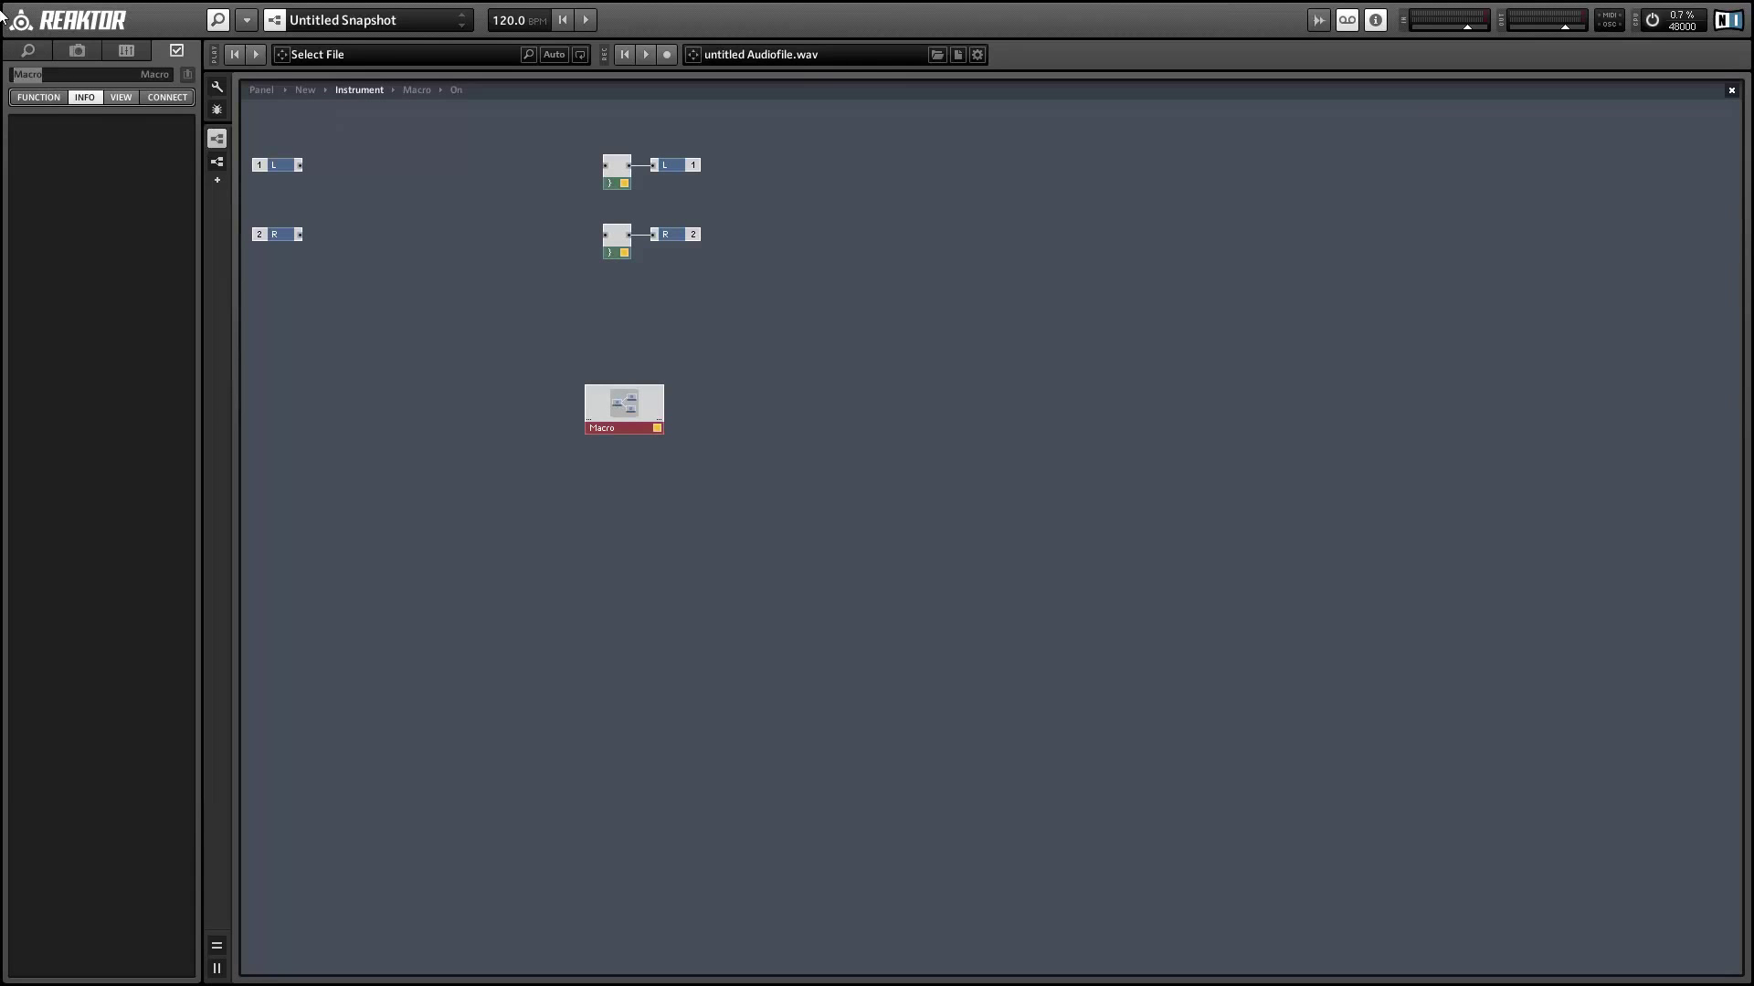
text(Knob)
key(Return)
Step: Inside Knob, insert a new empty macro below the Translate chain
double_click(615, 395)
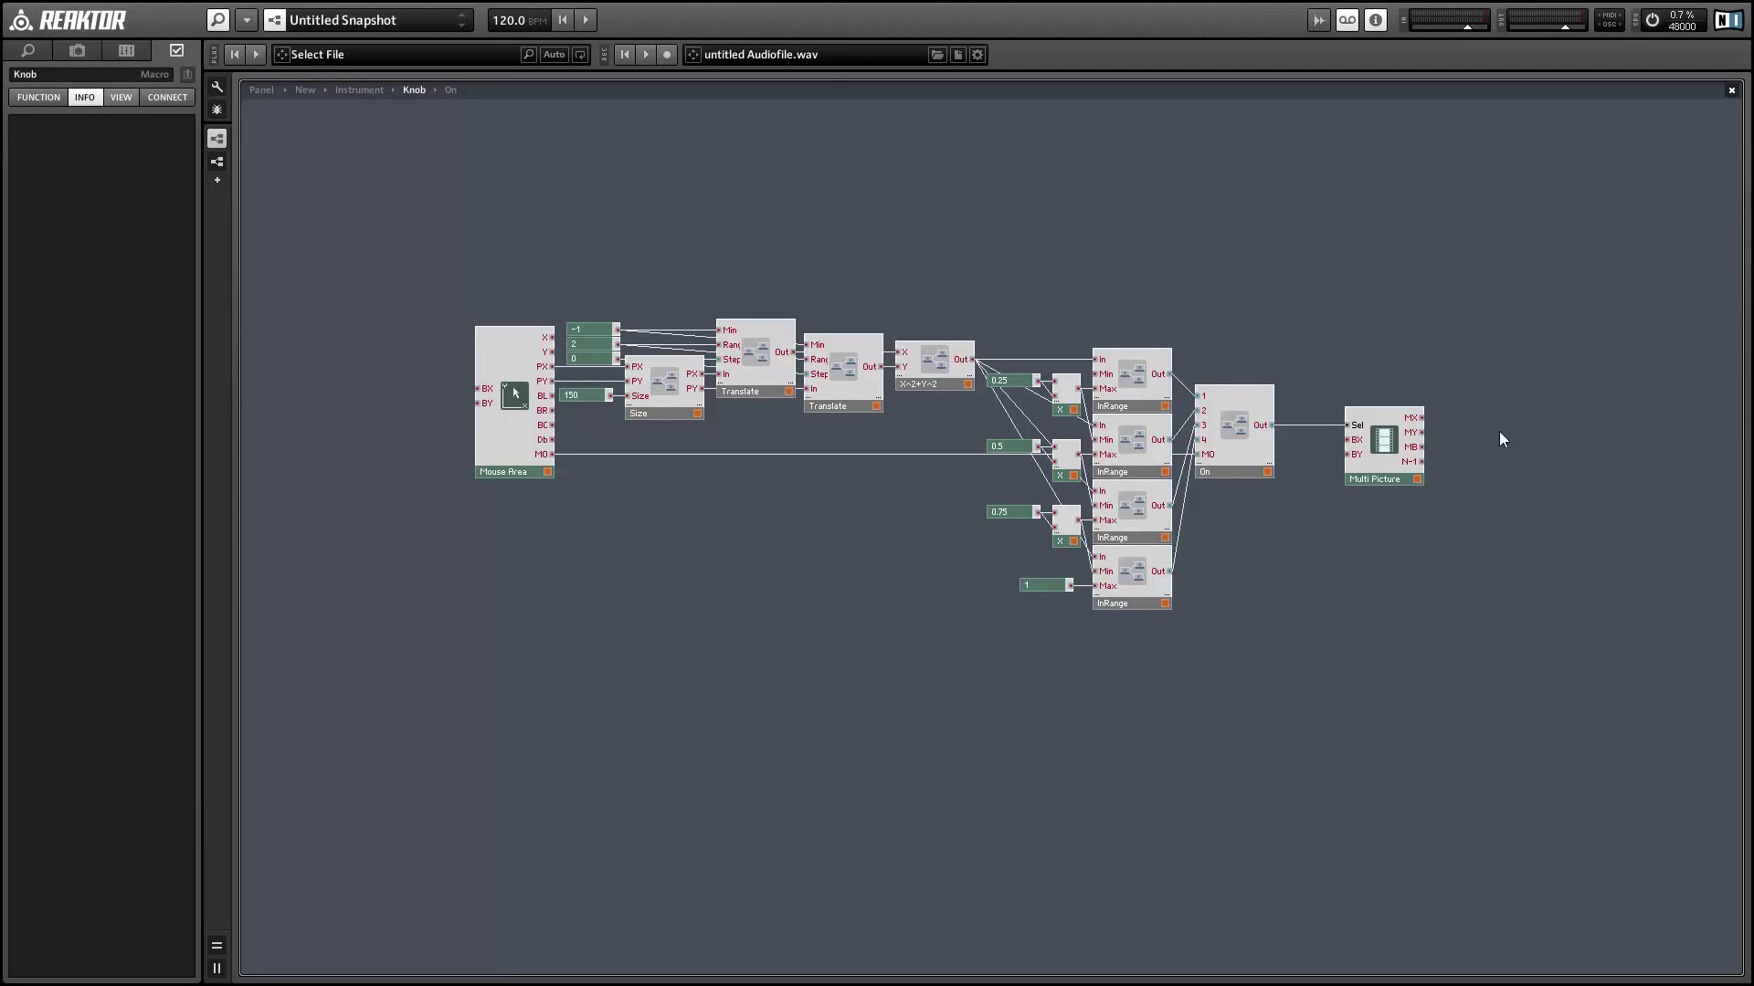
right_click(805, 217)
mouse_move(868, 266)
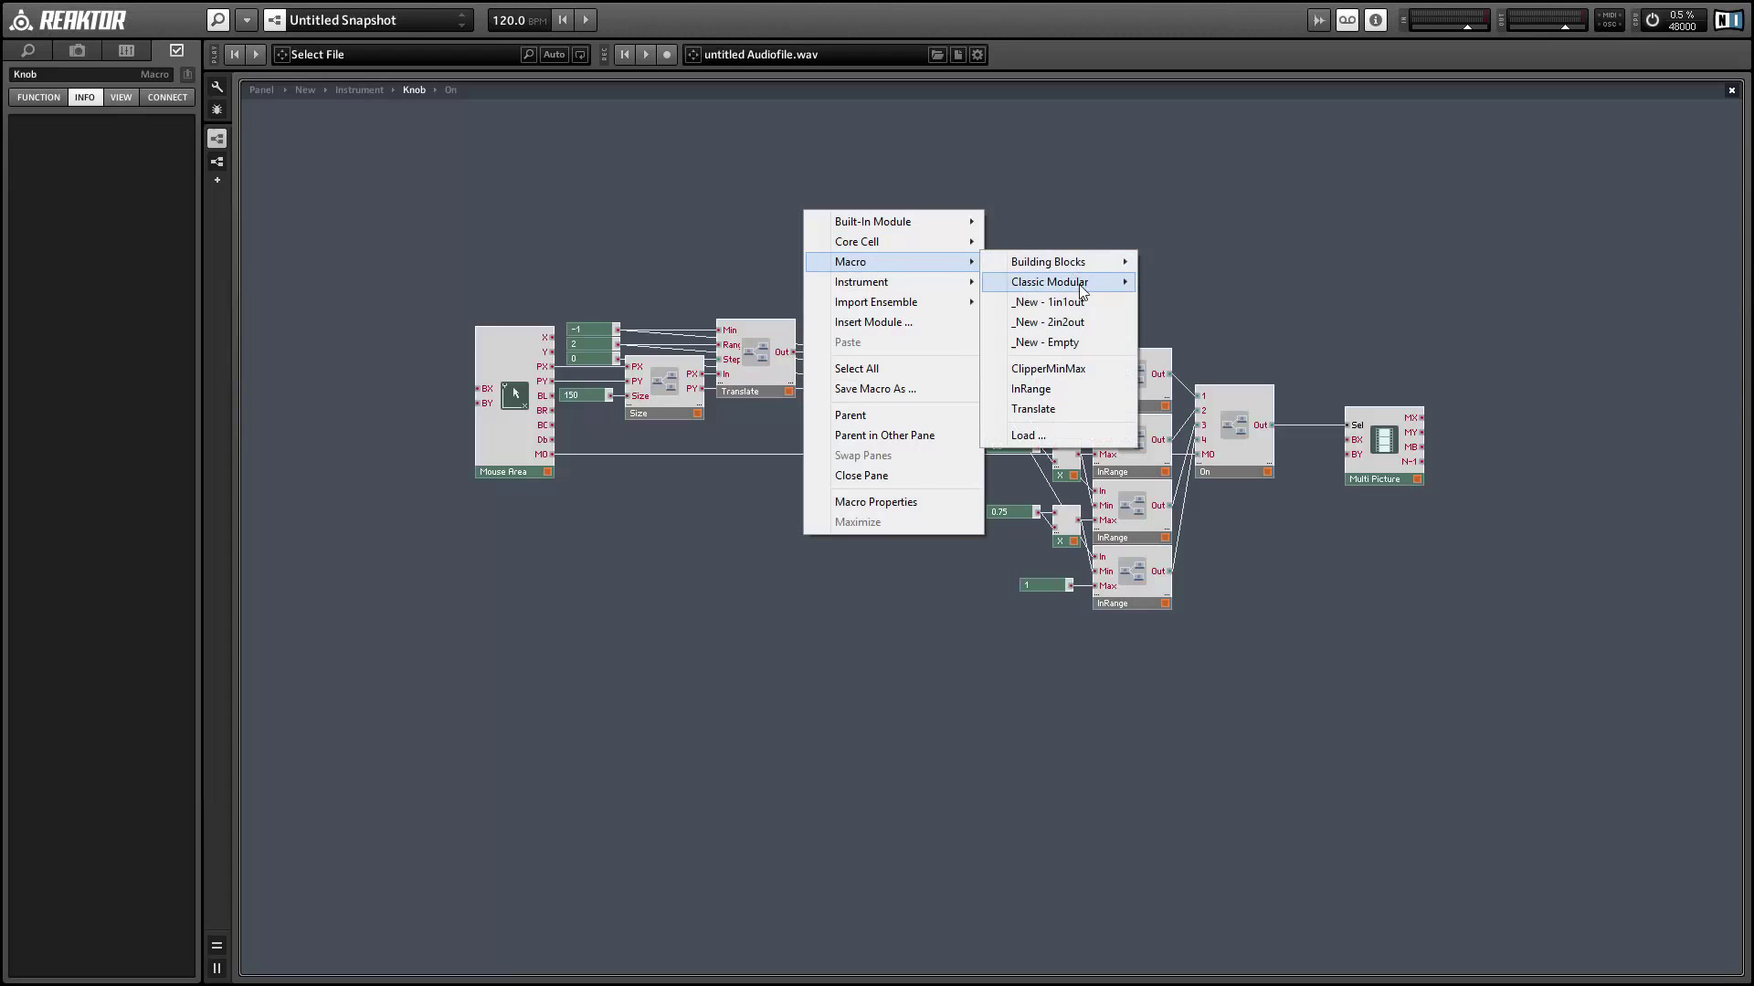
click(1060, 310)
drag(782, 229, 836, 501)
Step: Wire Size's PX and PY and Mouse Area's MO outputs into the new macro
drag(700, 388, 817, 498)
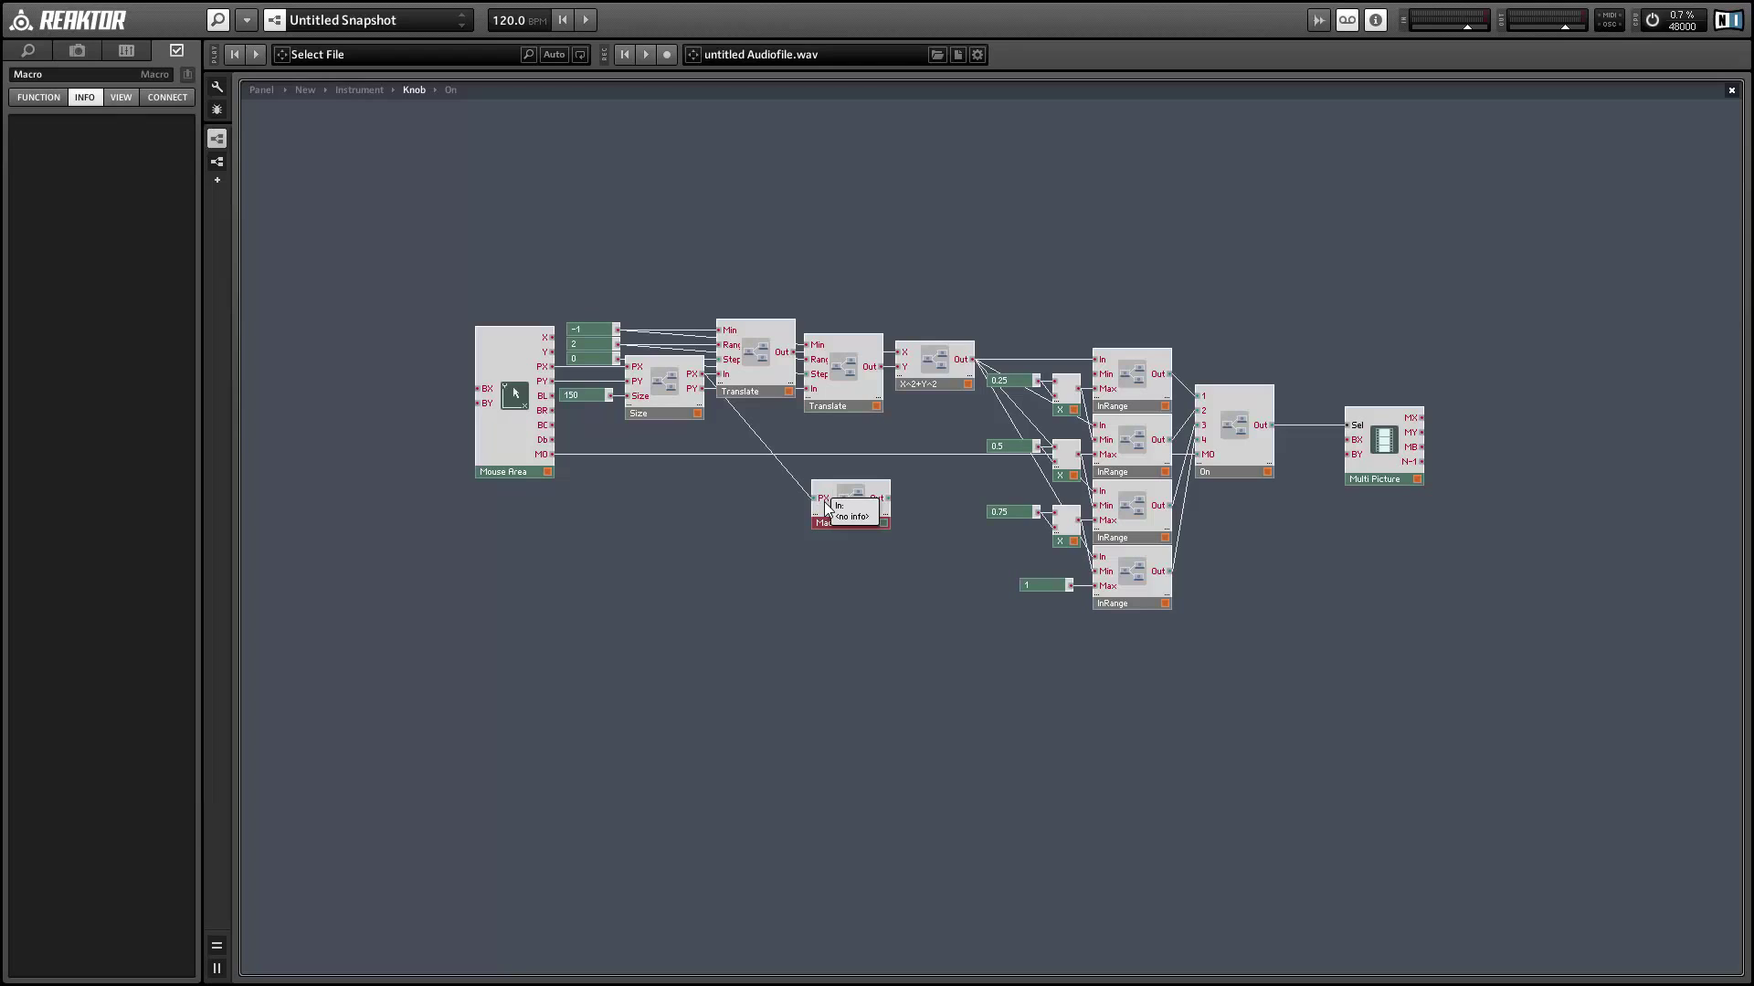
drag(701, 391, 821, 514)
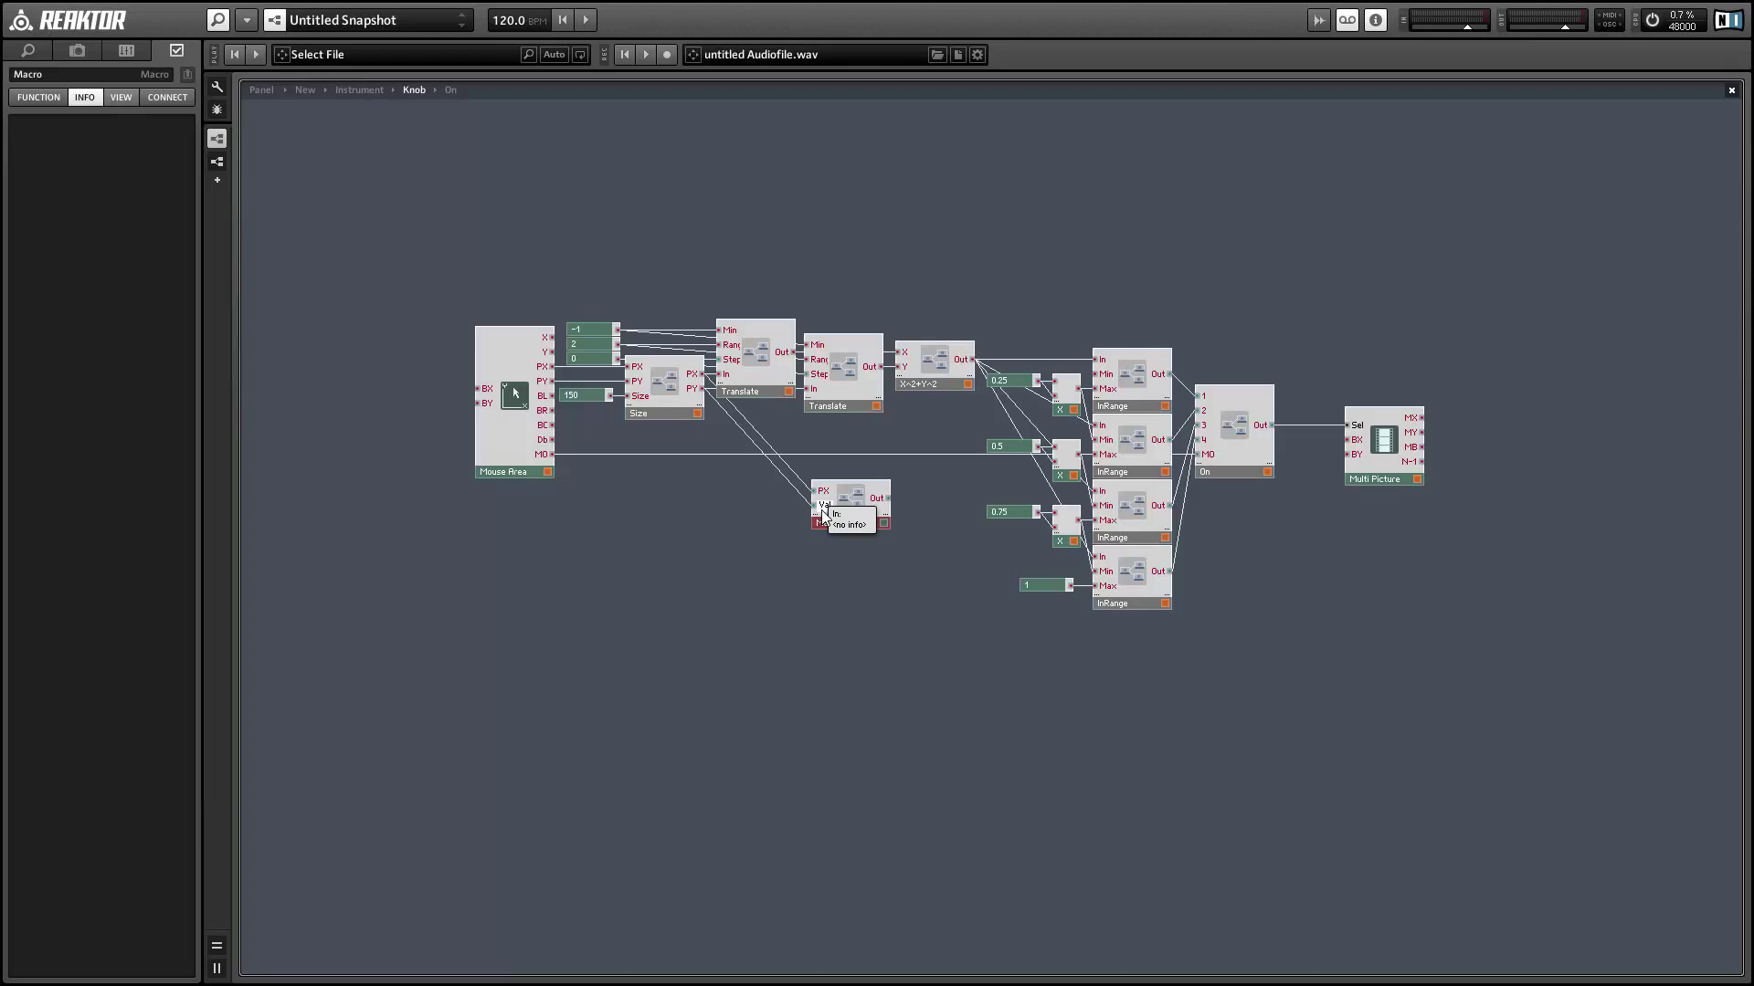
click(825, 530)
drag(849, 527, 842, 548)
drag(551, 454, 813, 546)
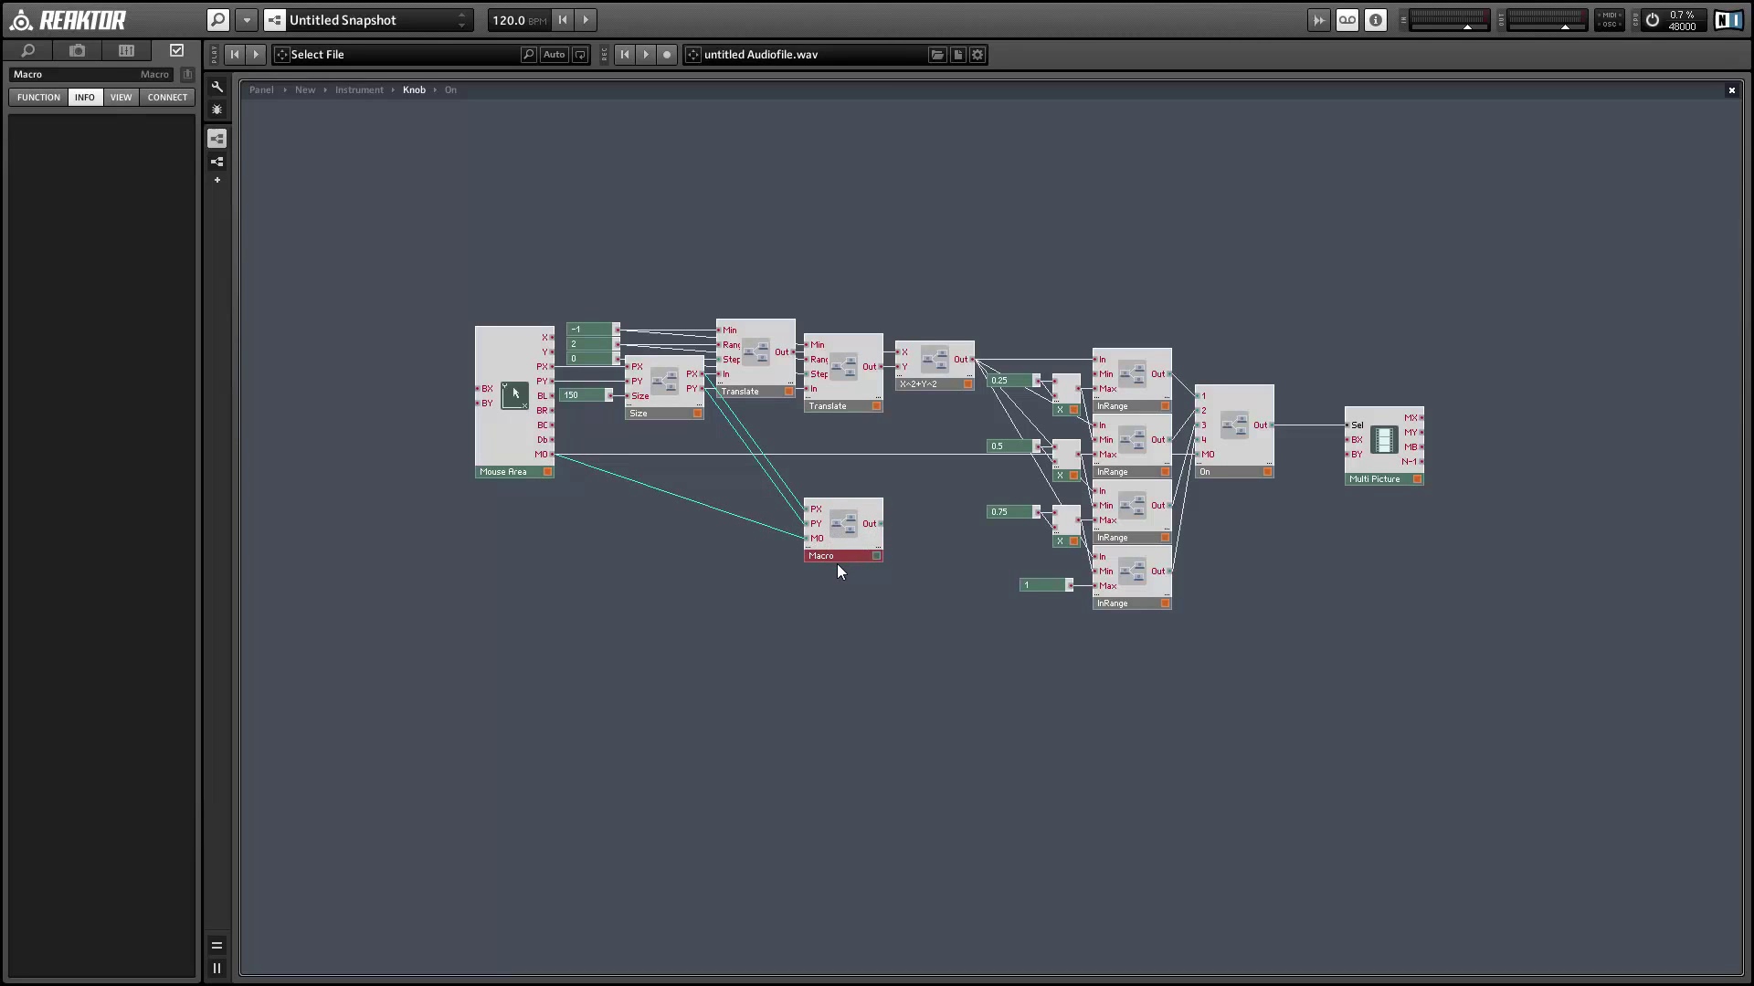
drag(836, 562, 791, 610)
Step: Select the InRange, On, Translate and -1, 2, 0 constant modules along with the new macro
drag(1299, 605, 881, 249)
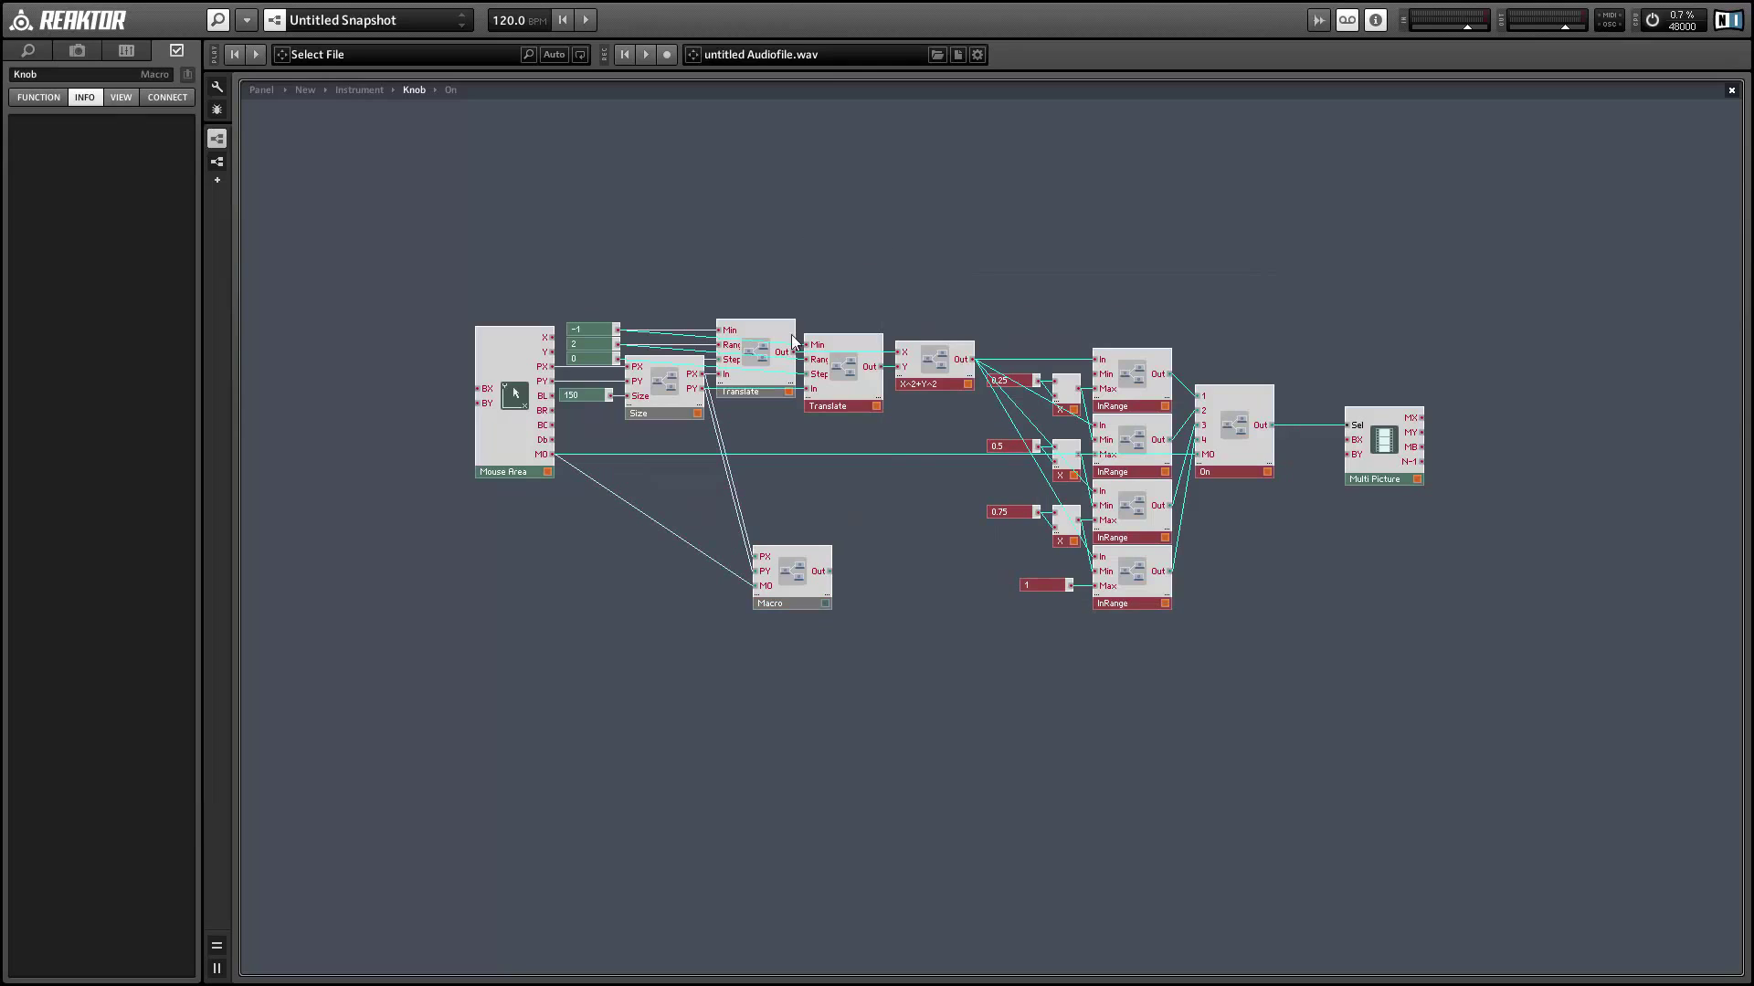
shift+click(791, 395)
drag(593, 296, 600, 369)
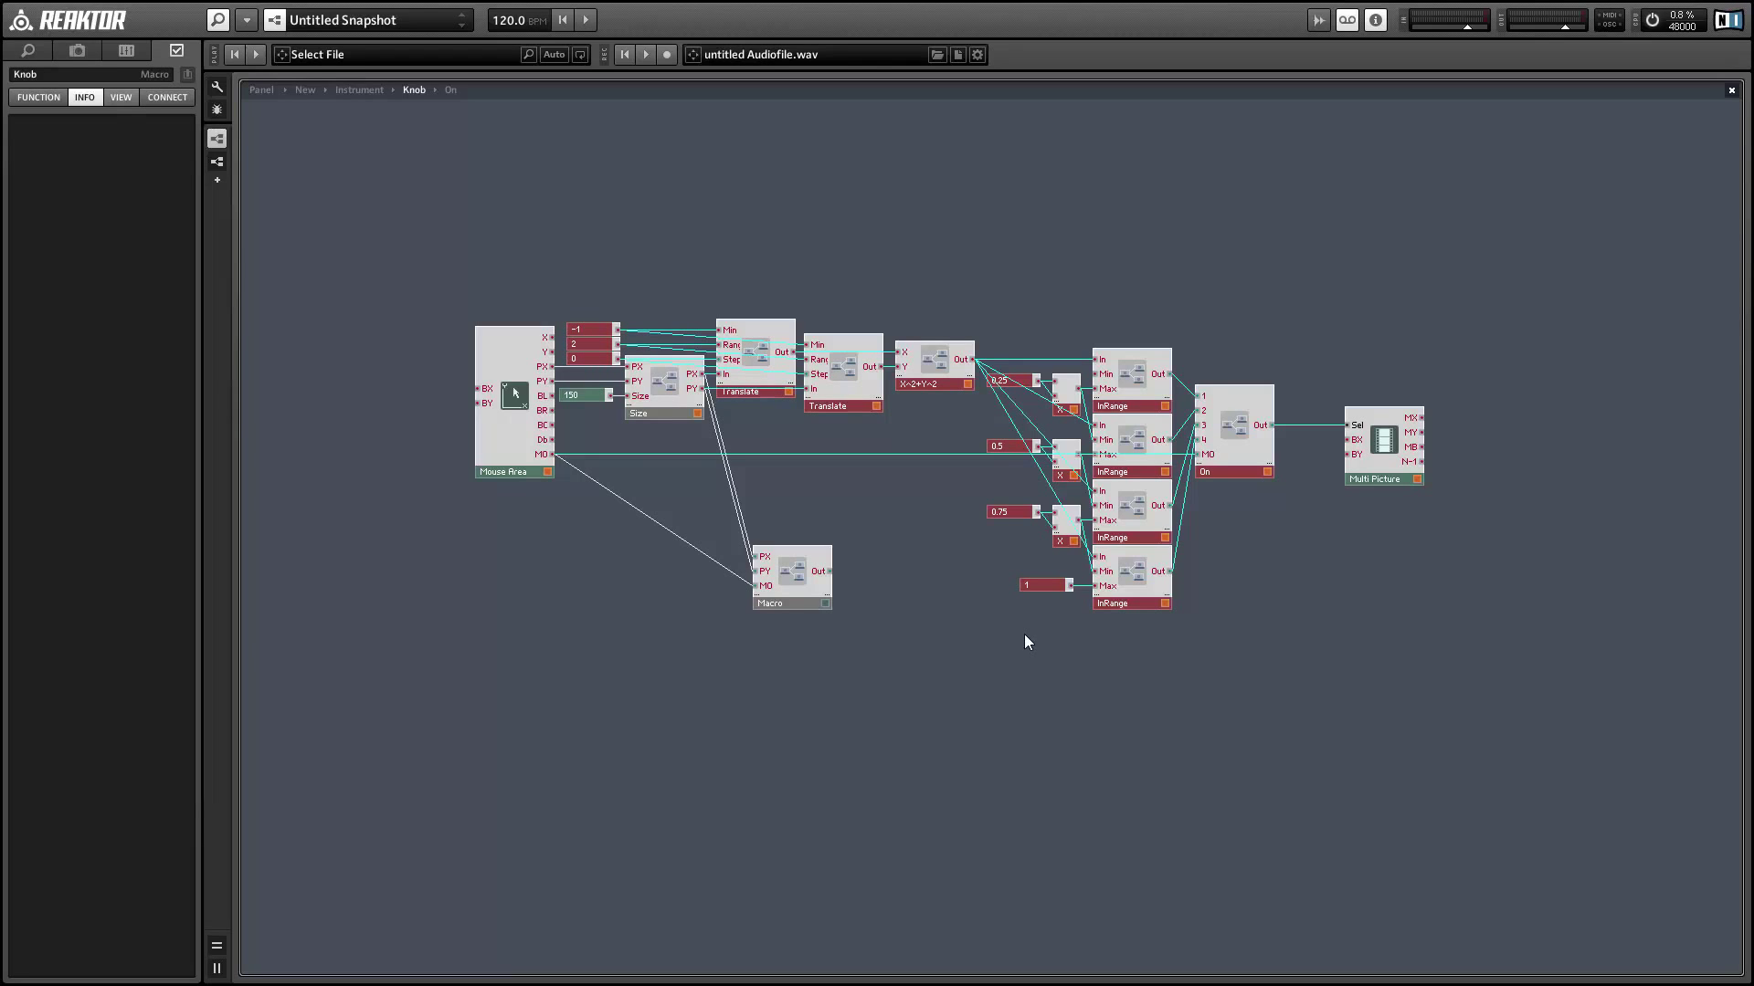
click(796, 584)
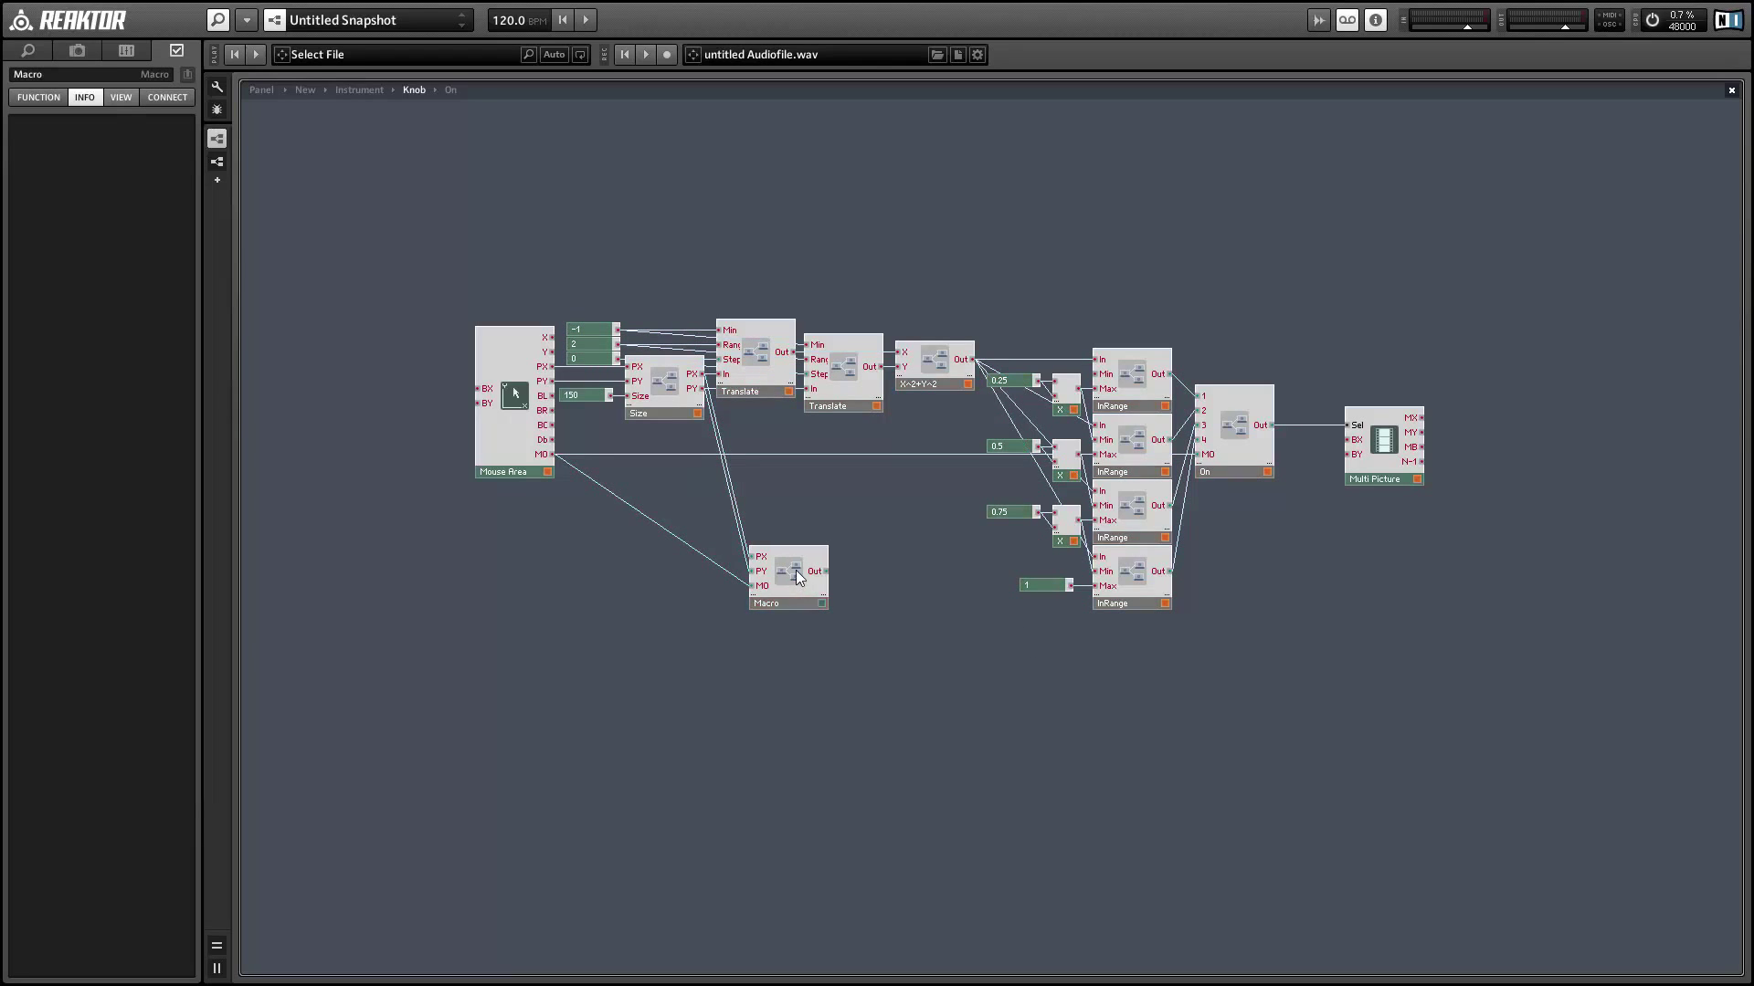
Step: Paste the copied Translate, InRange and On chain inside the new macro
double_click(796, 584)
key(ctrl+v)
drag(787, 583, 558, 374)
click(244, 100)
Step: Arrange the M0, PX and PY inputs by the chain and wire M0 into On's MO
drag(289, 115, 523, 443)
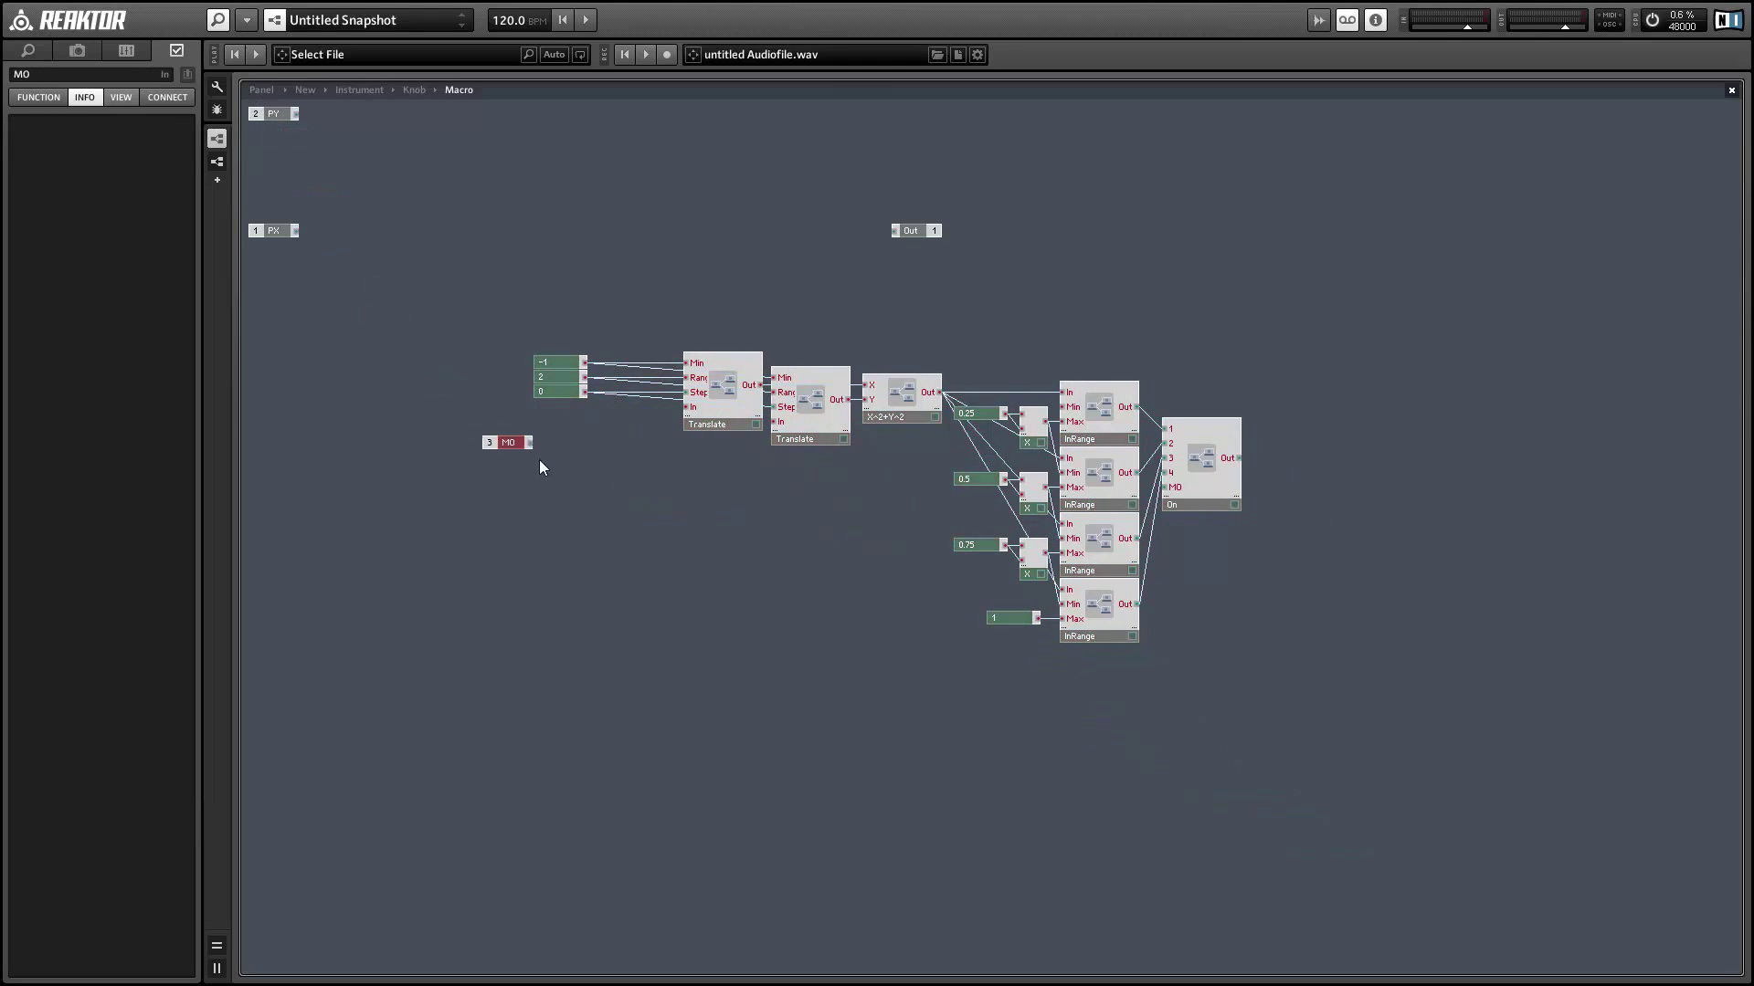
drag(275, 230, 691, 411)
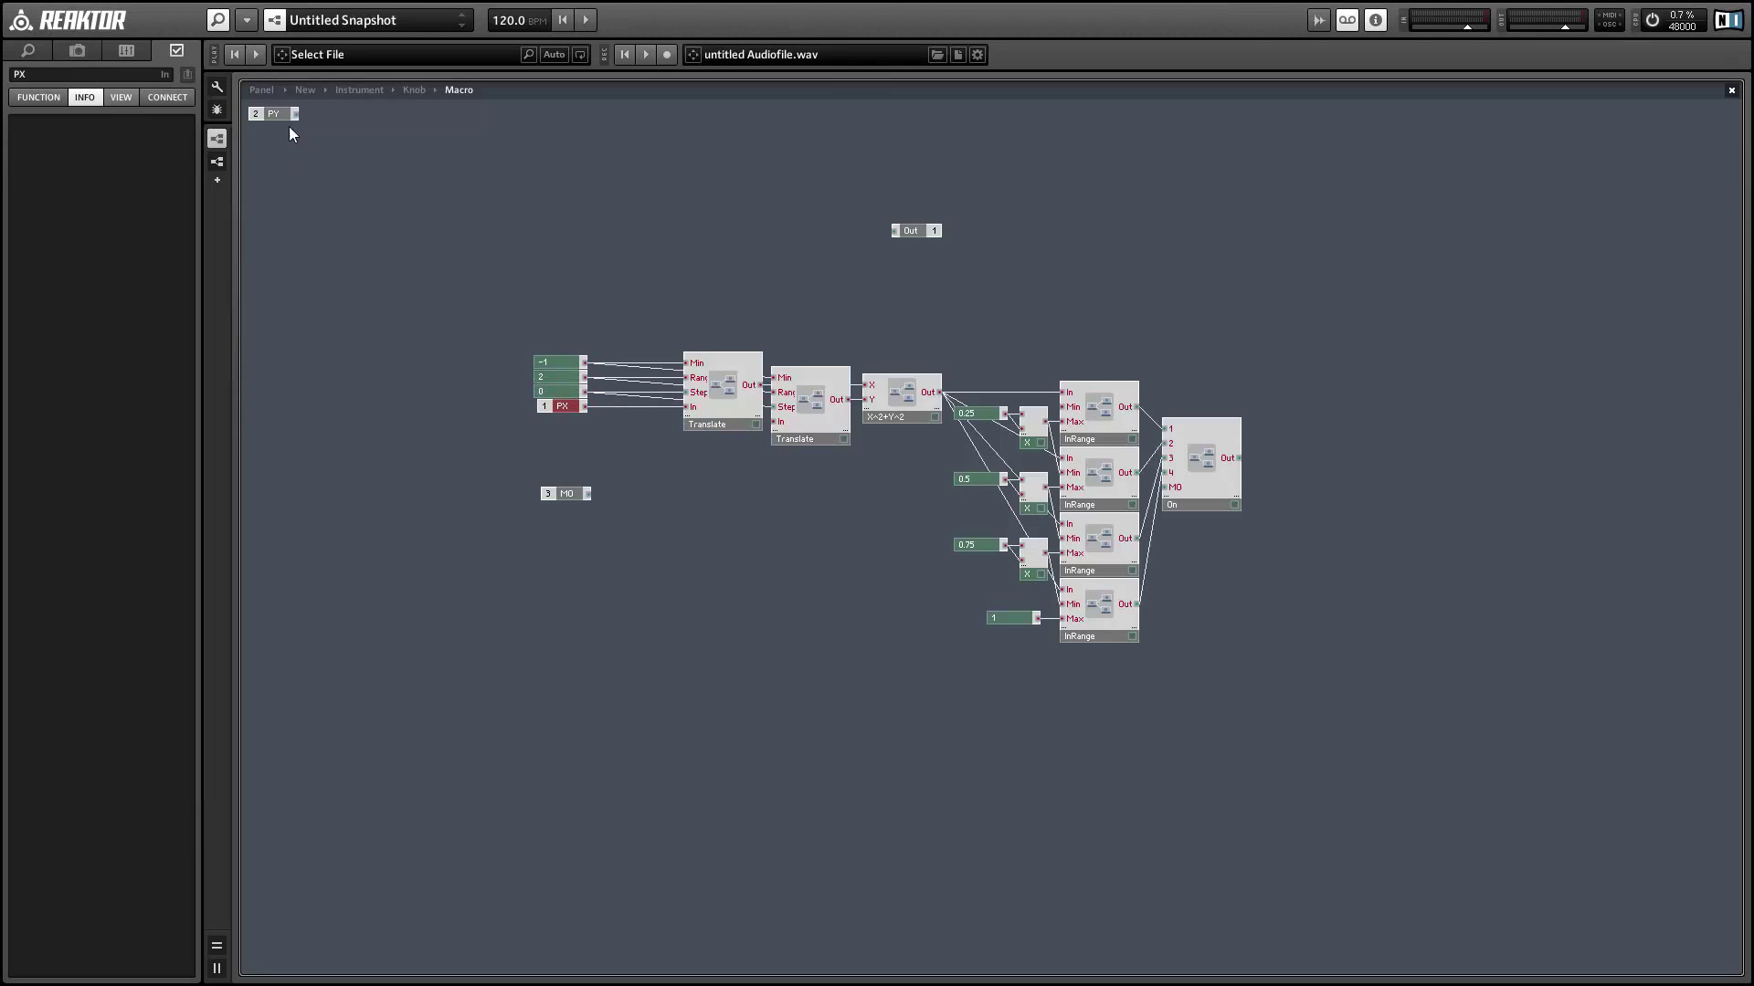
drag(274, 113, 778, 422)
drag(591, 493, 1166, 487)
drag(597, 494, 1156, 487)
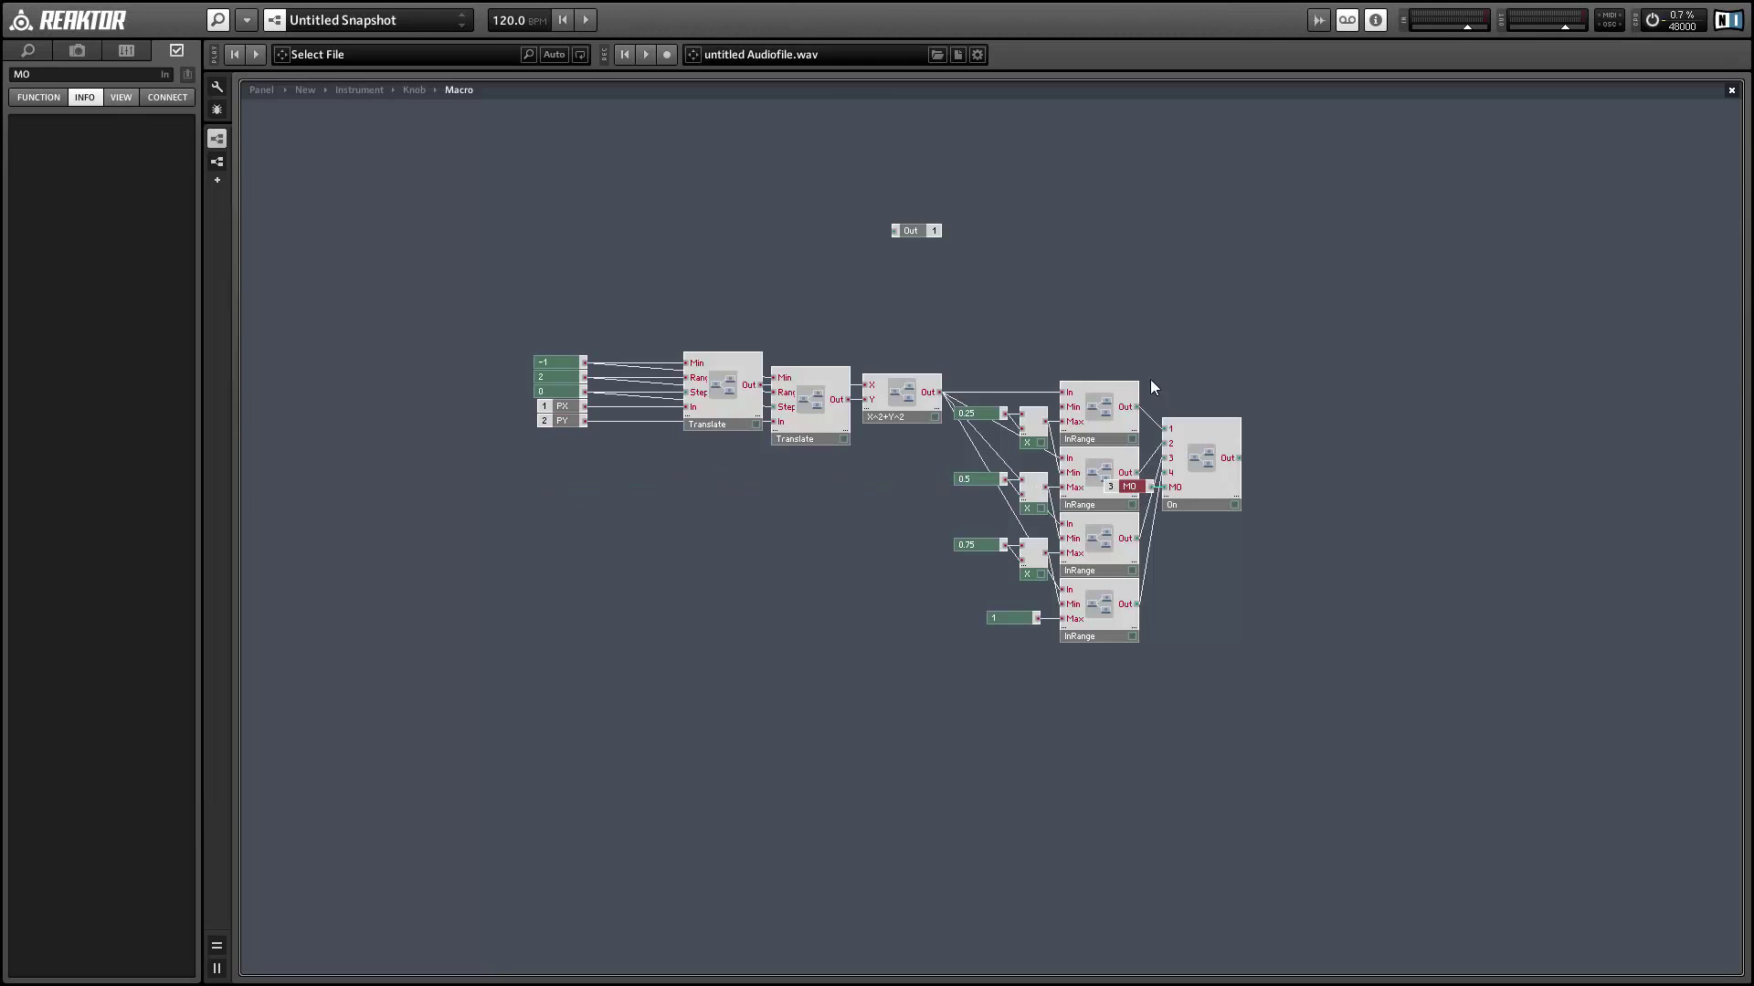
Step: Connect On's output to the Out port and tidy the On, M0 and Out group
drag(1149, 380, 1258, 502)
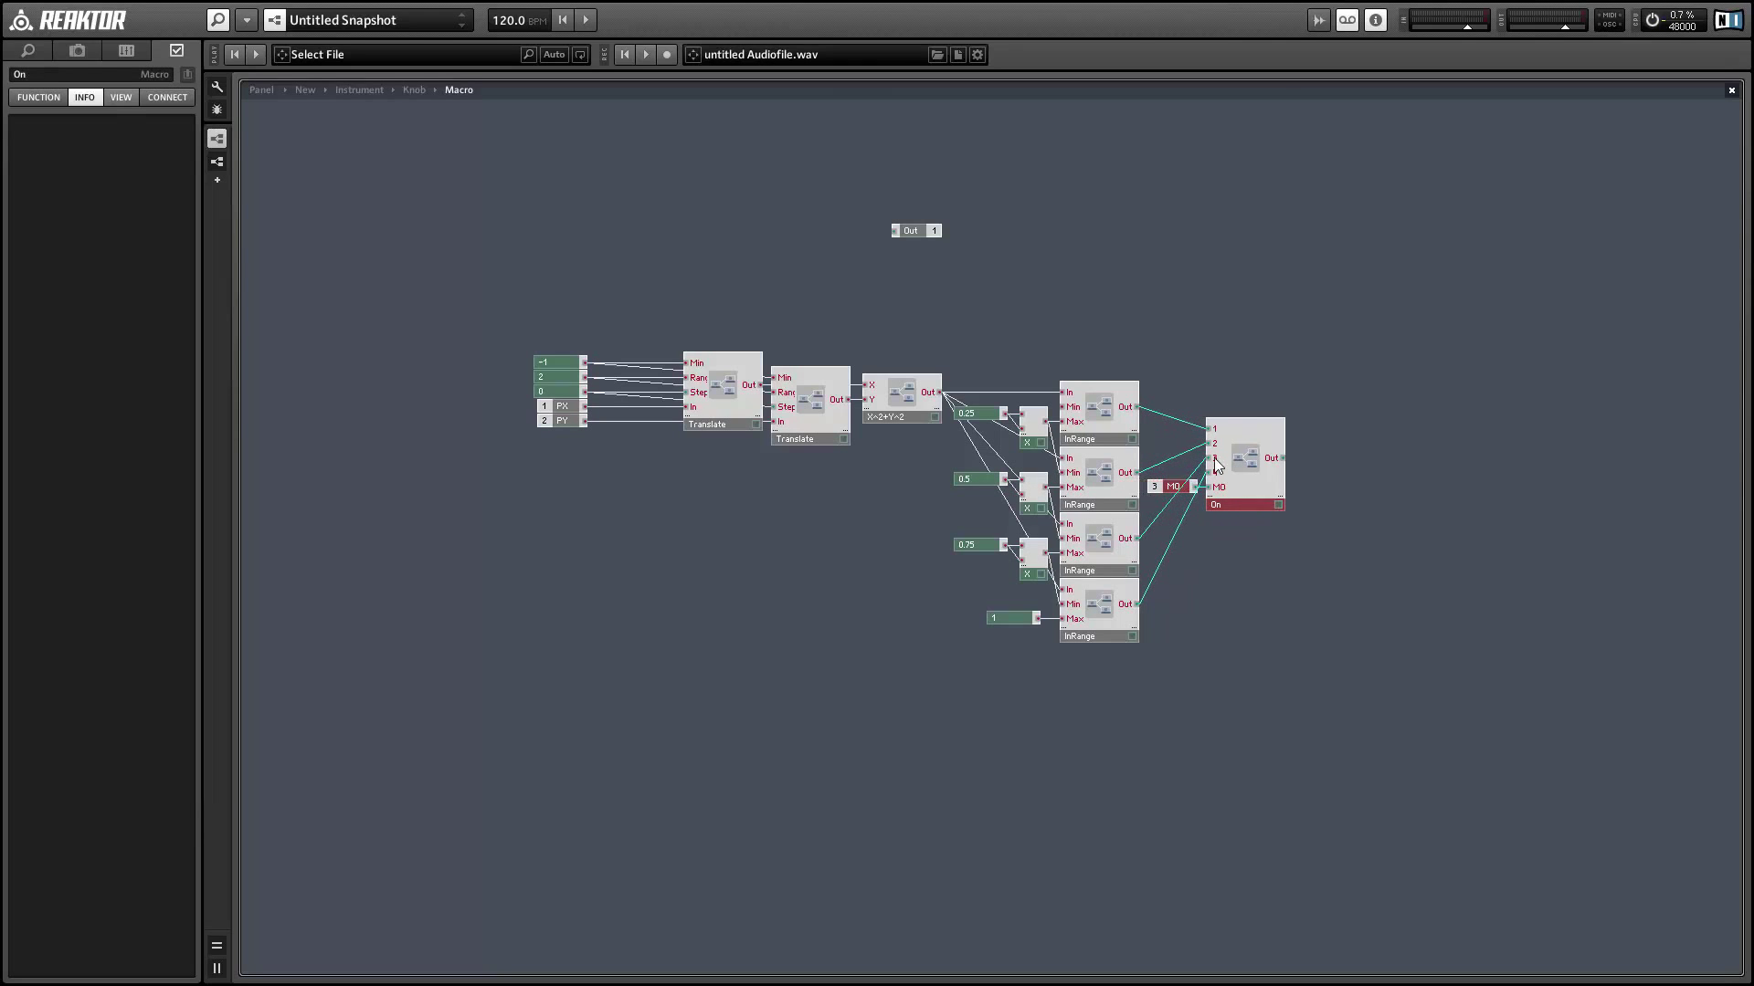
drag(923, 233, 1324, 460)
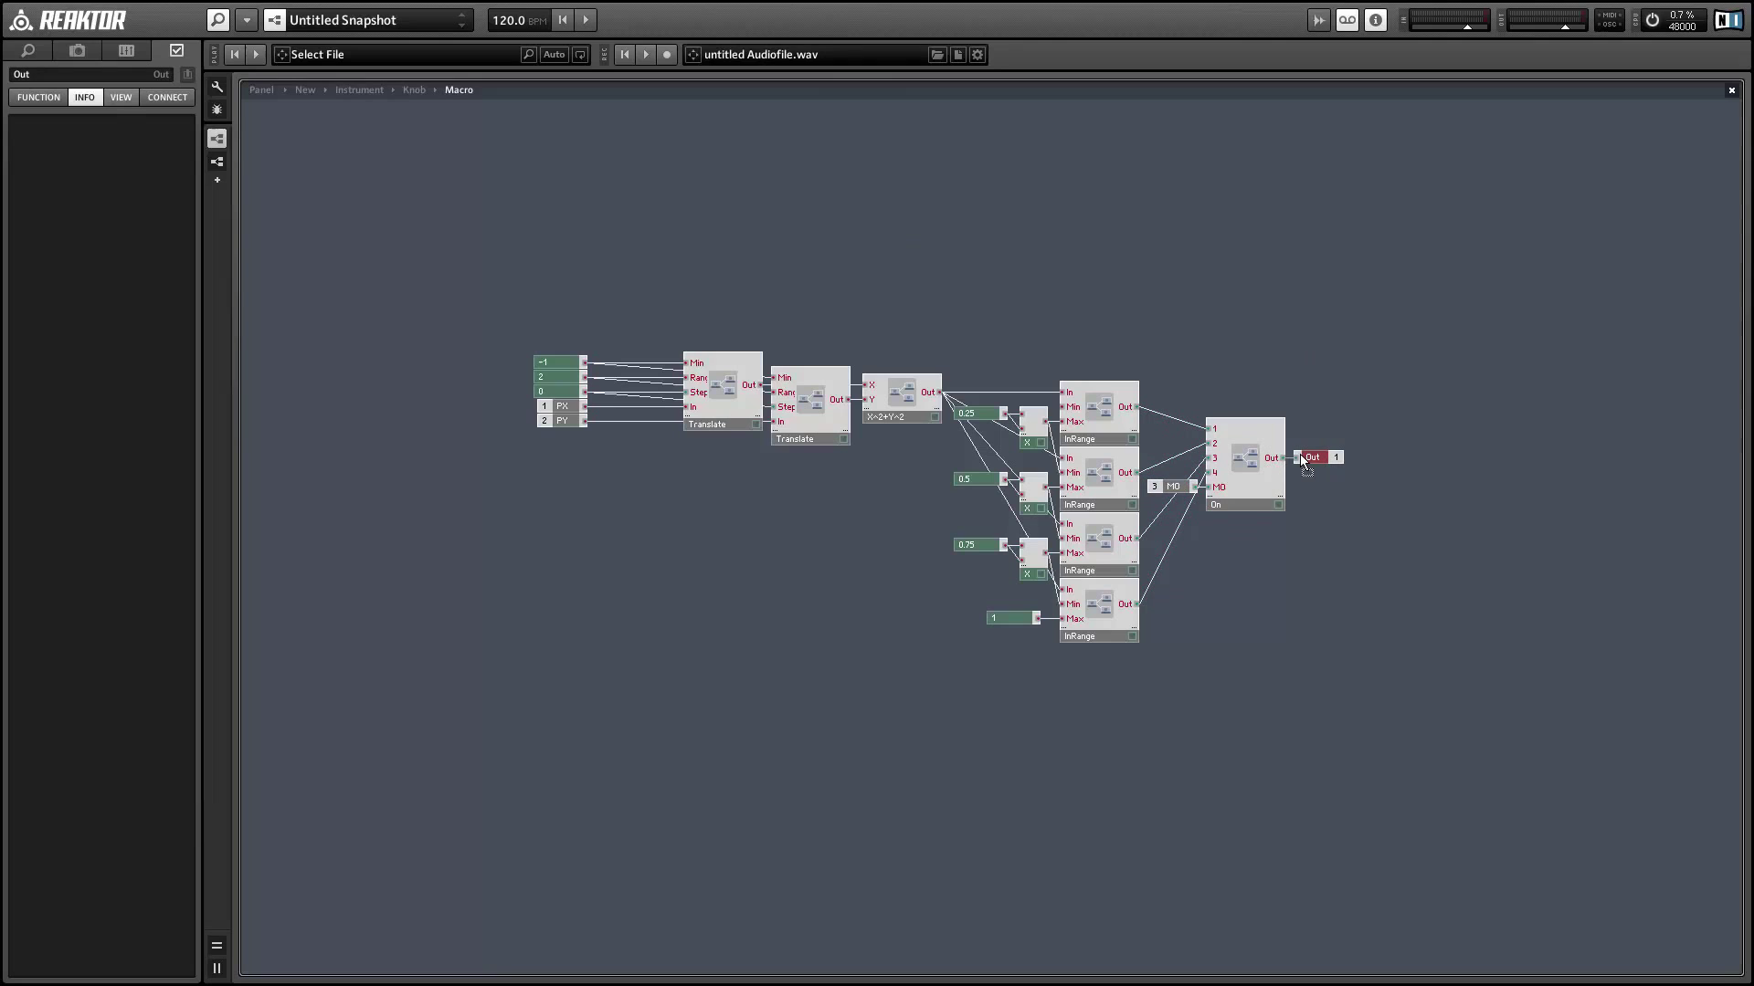
drag(1351, 535, 1155, 375)
drag(1264, 486, 1268, 519)
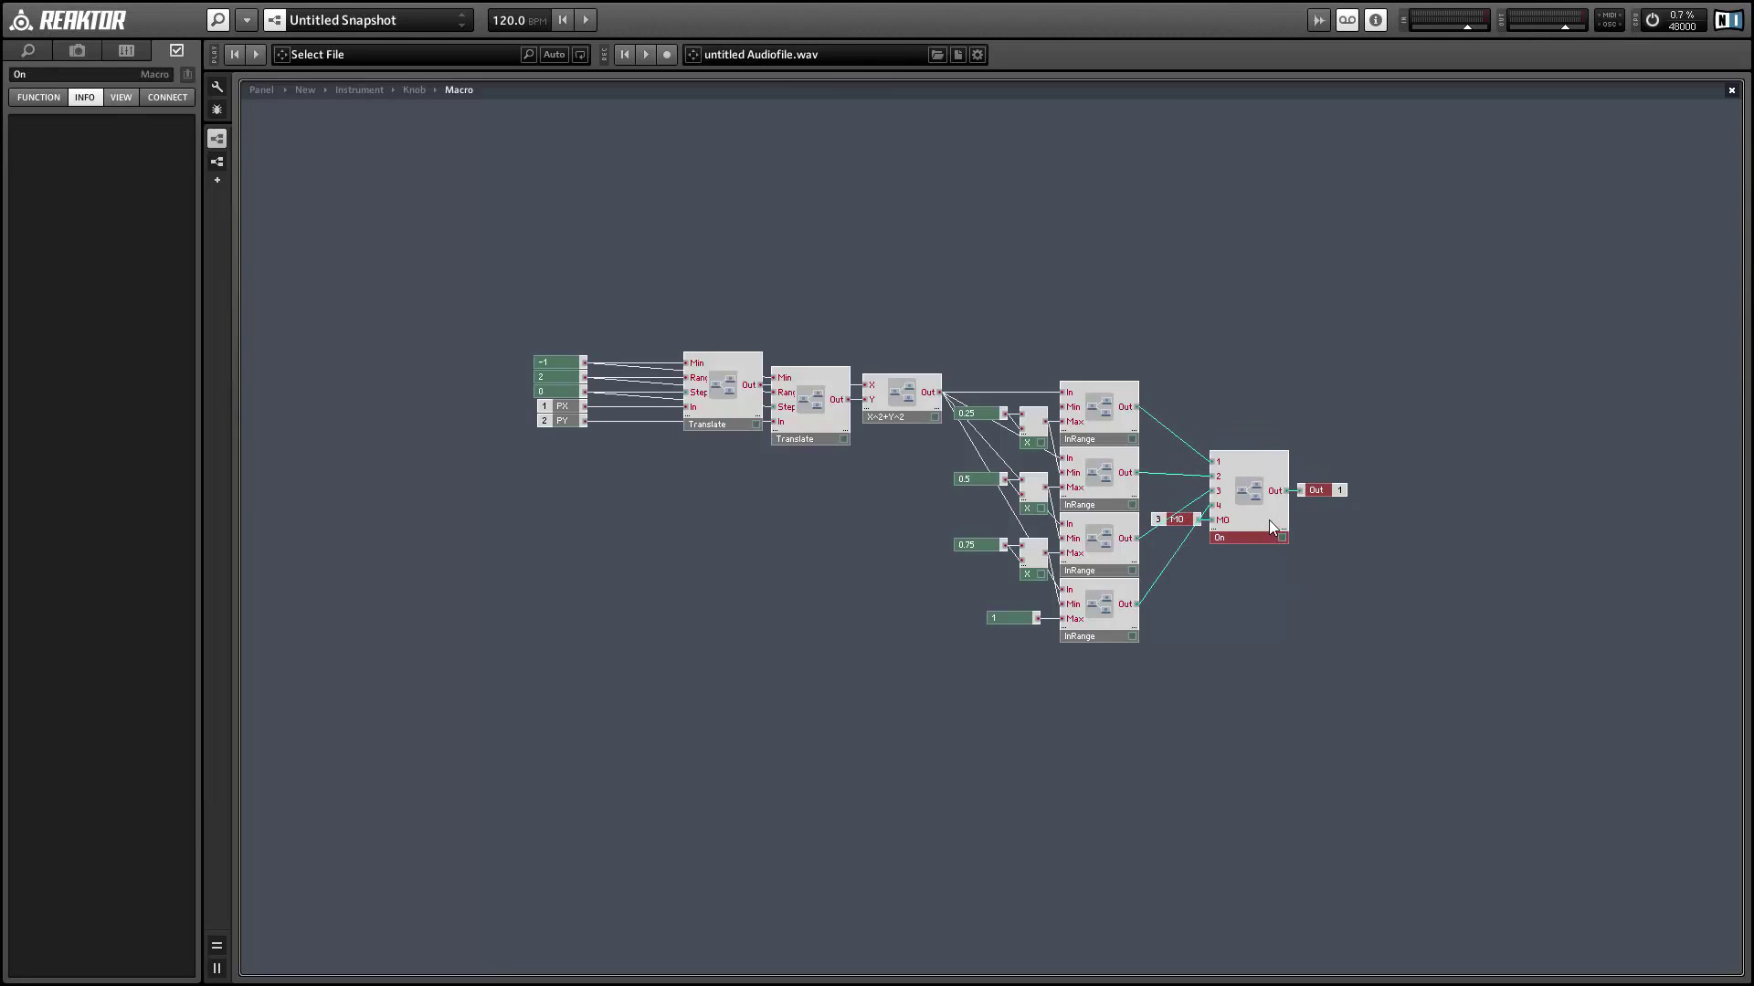
Step: Back in the Knob structure, wire the new macro's output into Multi Picture's Sel
double_click(1240, 381)
drag(801, 576, 815, 525)
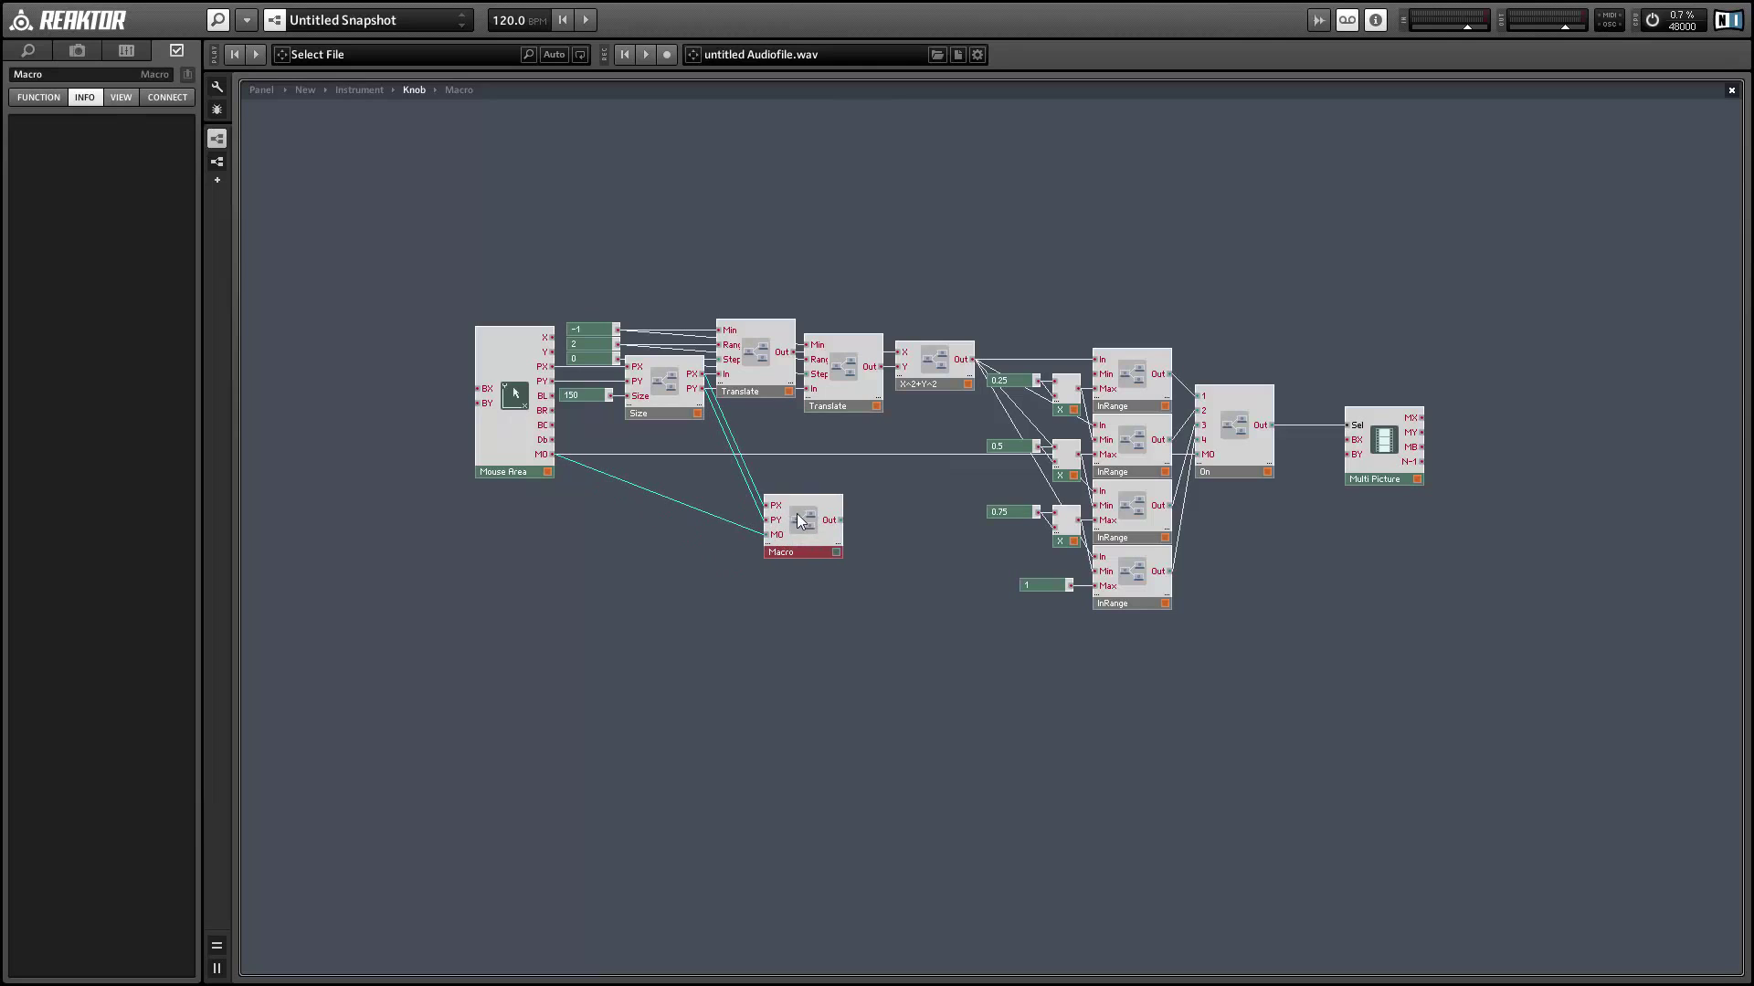
click(676, 461)
drag(838, 519, 1361, 430)
right_click(798, 534)
key(Escape)
Step: Inspect the 150-pixel Knob panel and its view settings, and test the knob
click(261, 90)
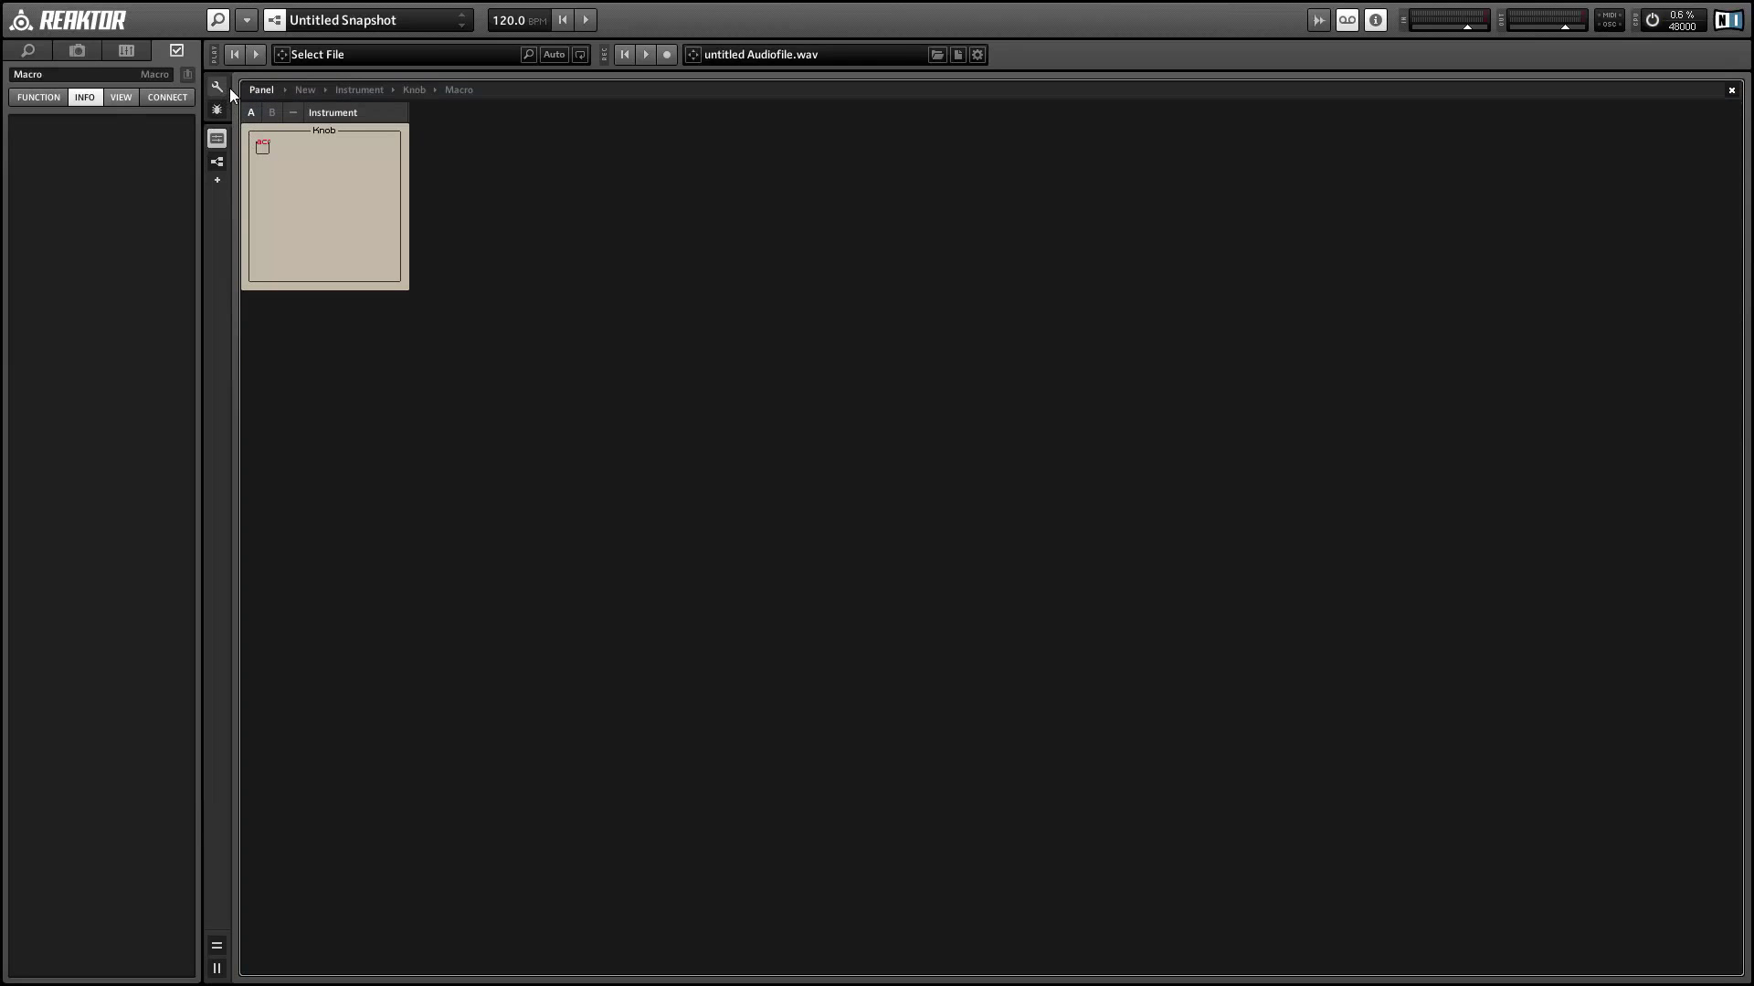
click(459, 90)
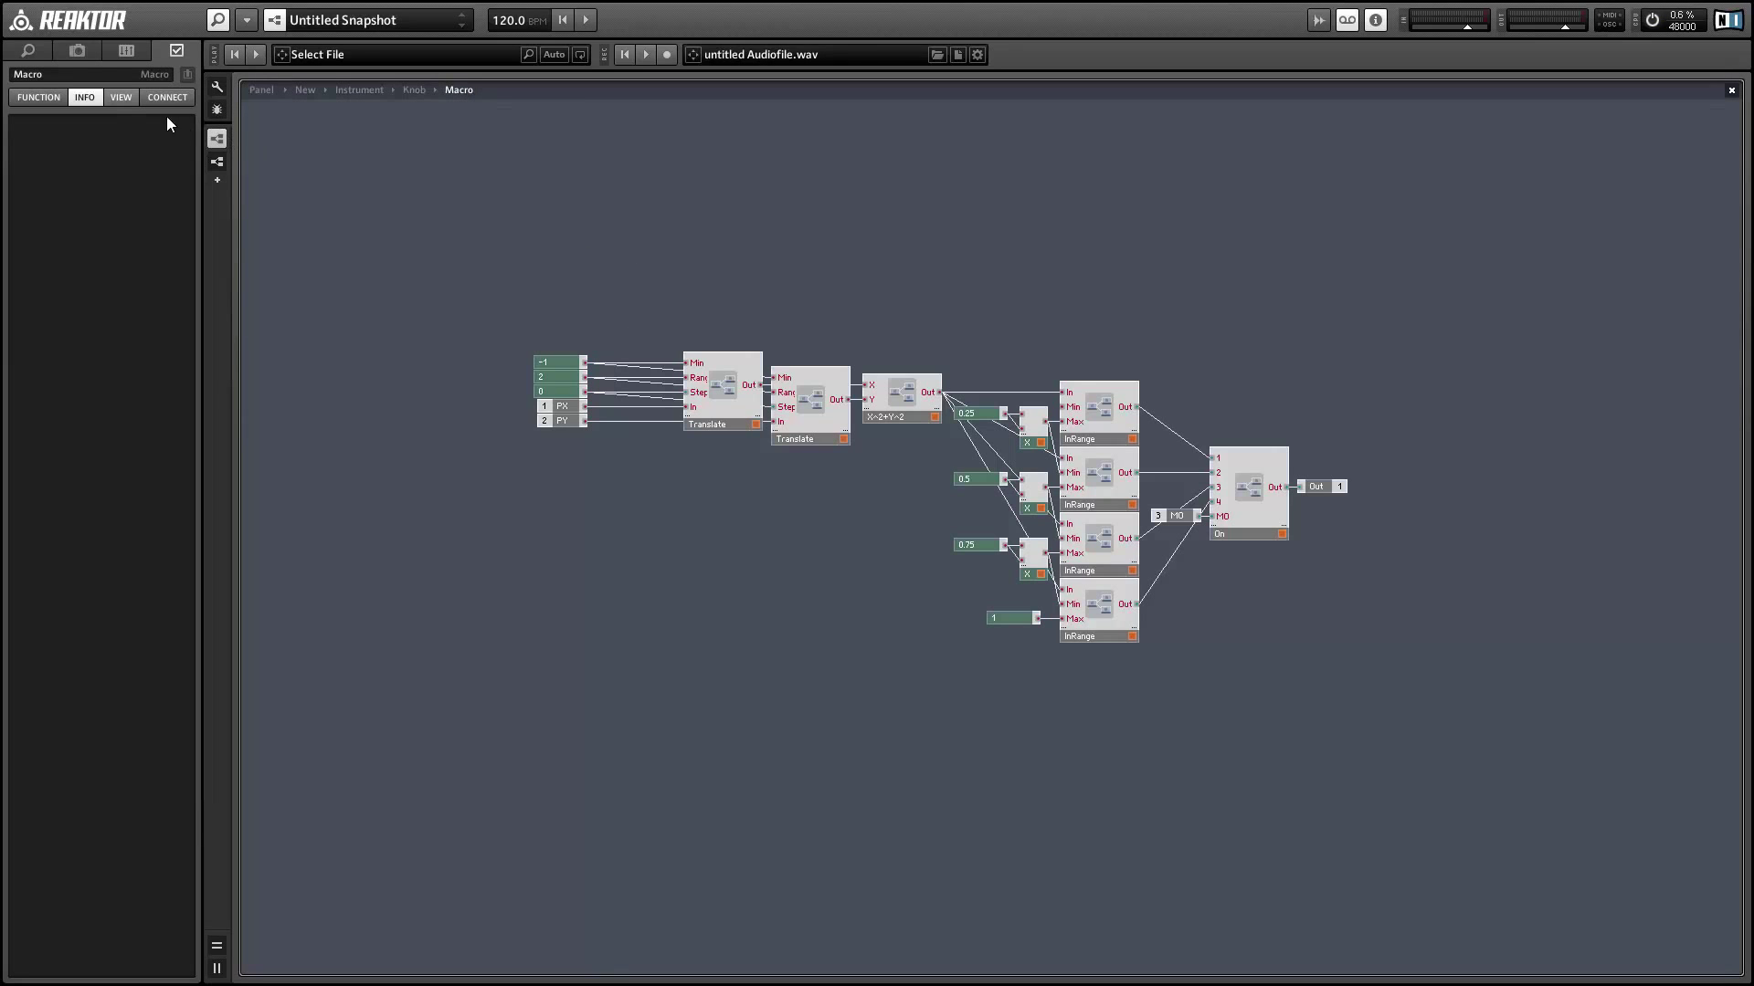
click(119, 96)
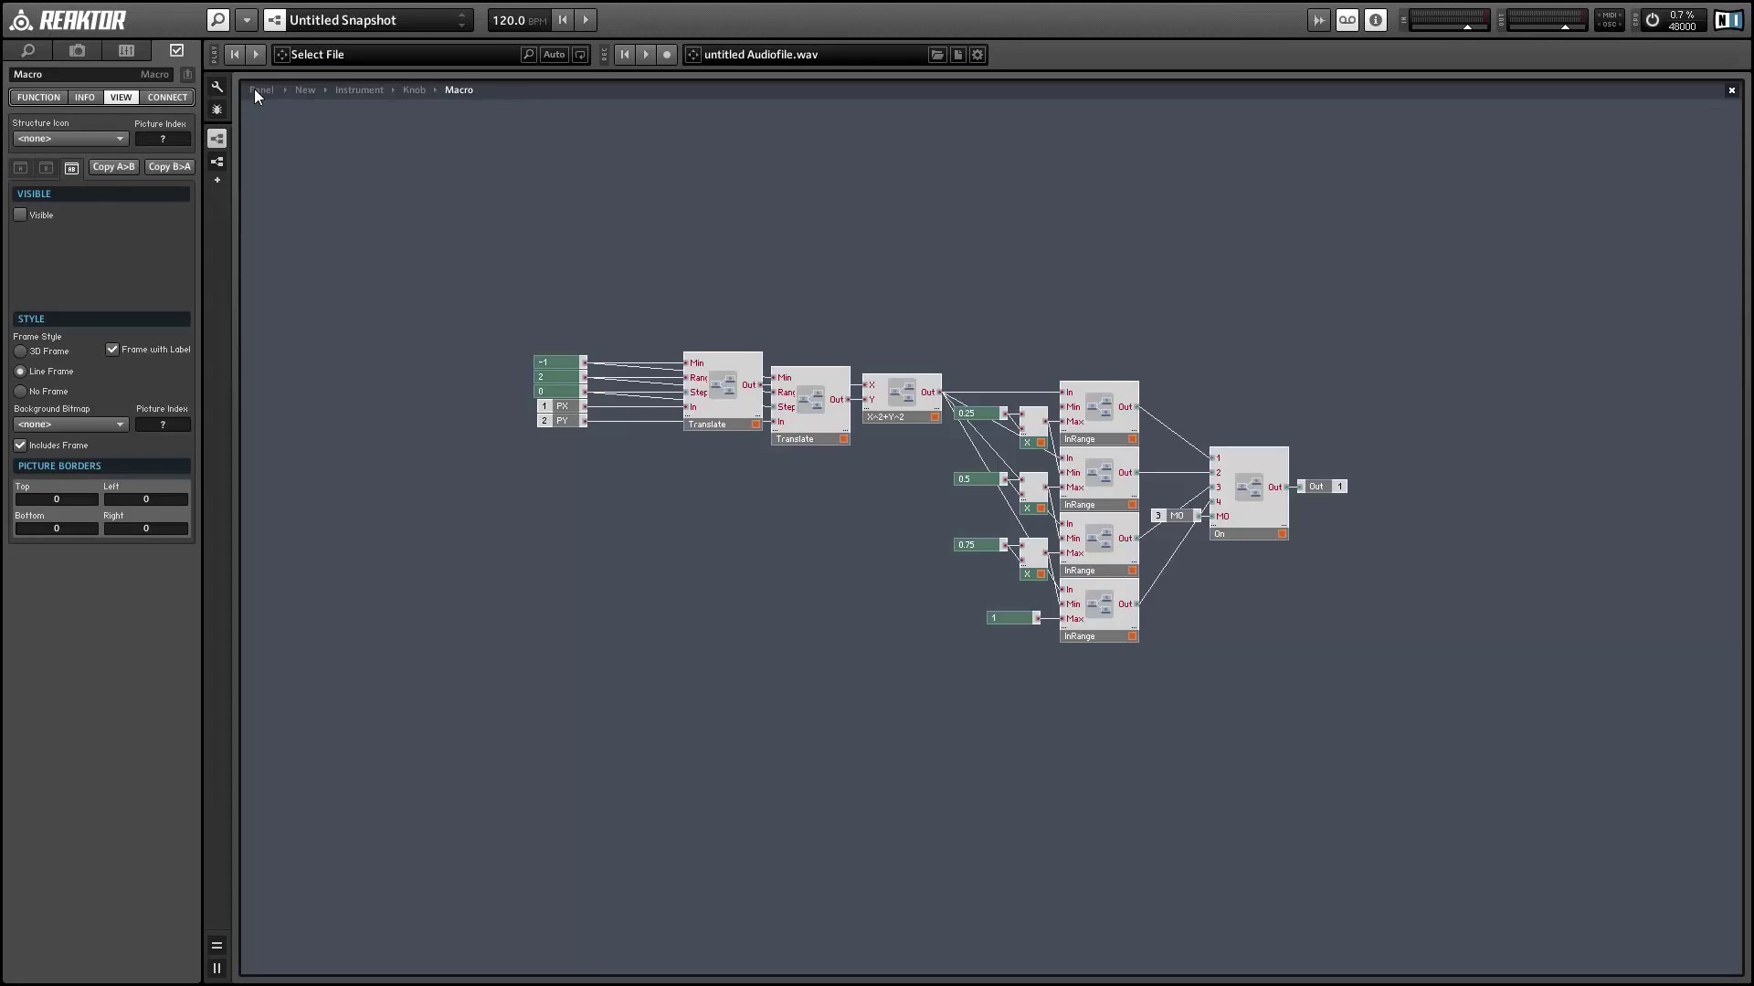
click(260, 90)
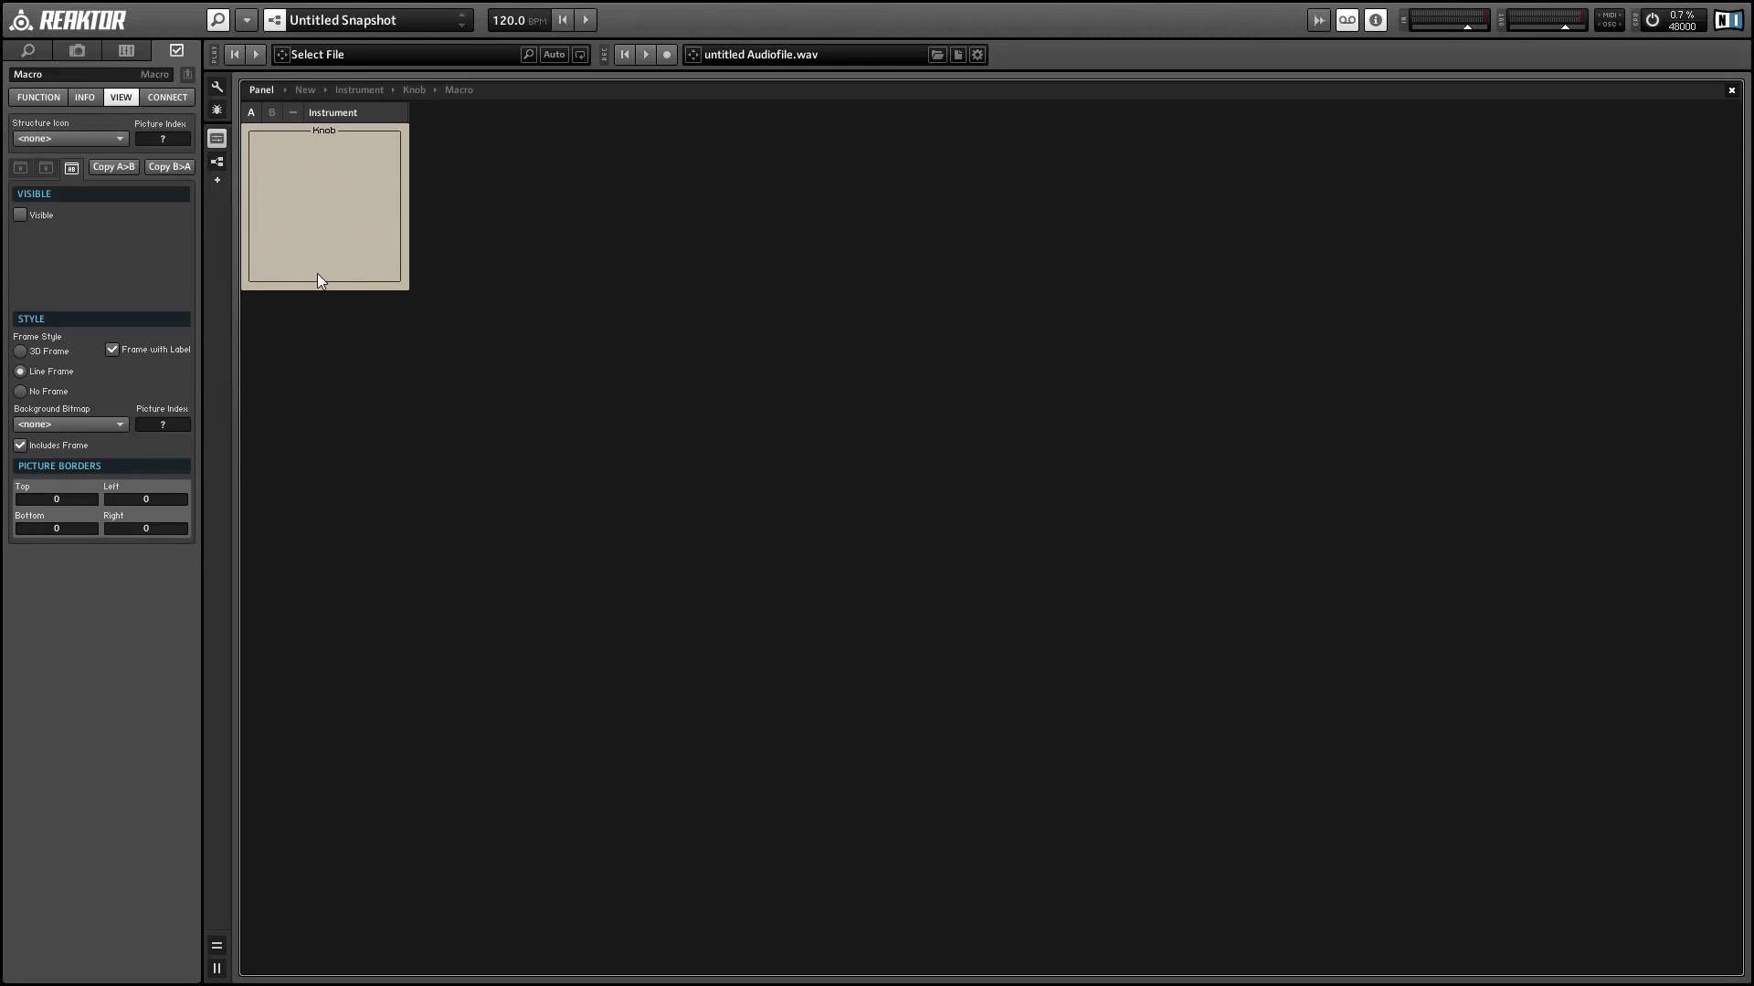
click(321, 222)
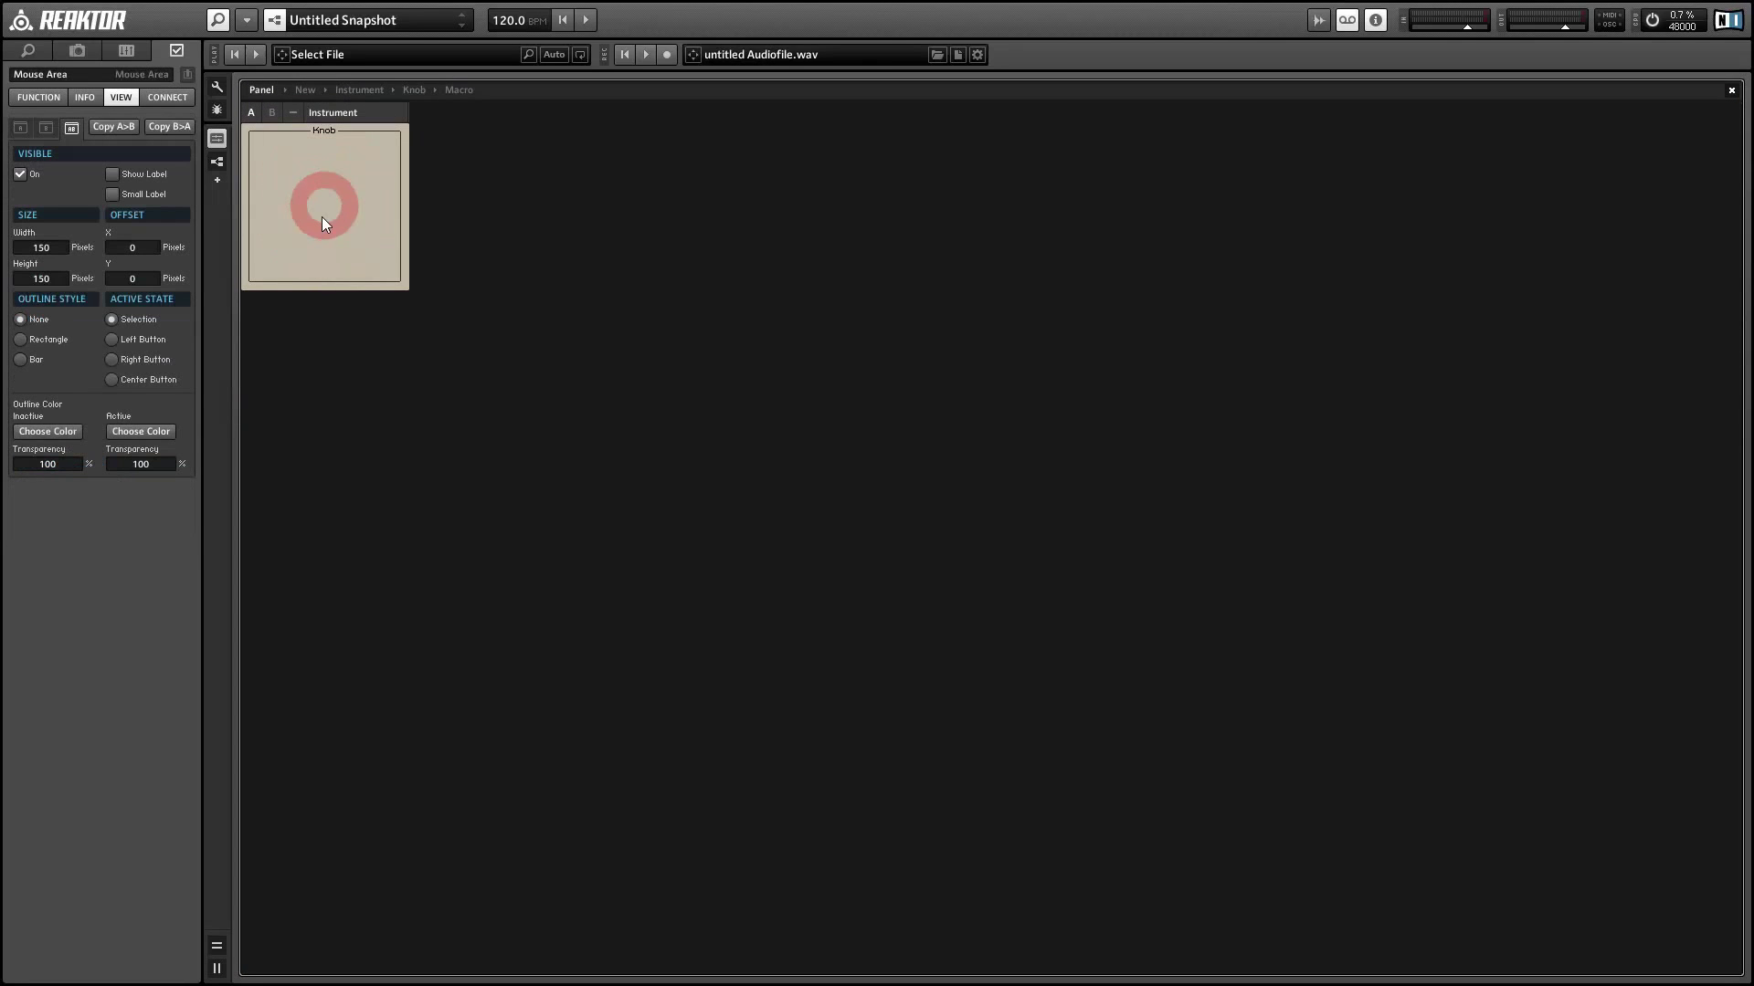
click(415, 90)
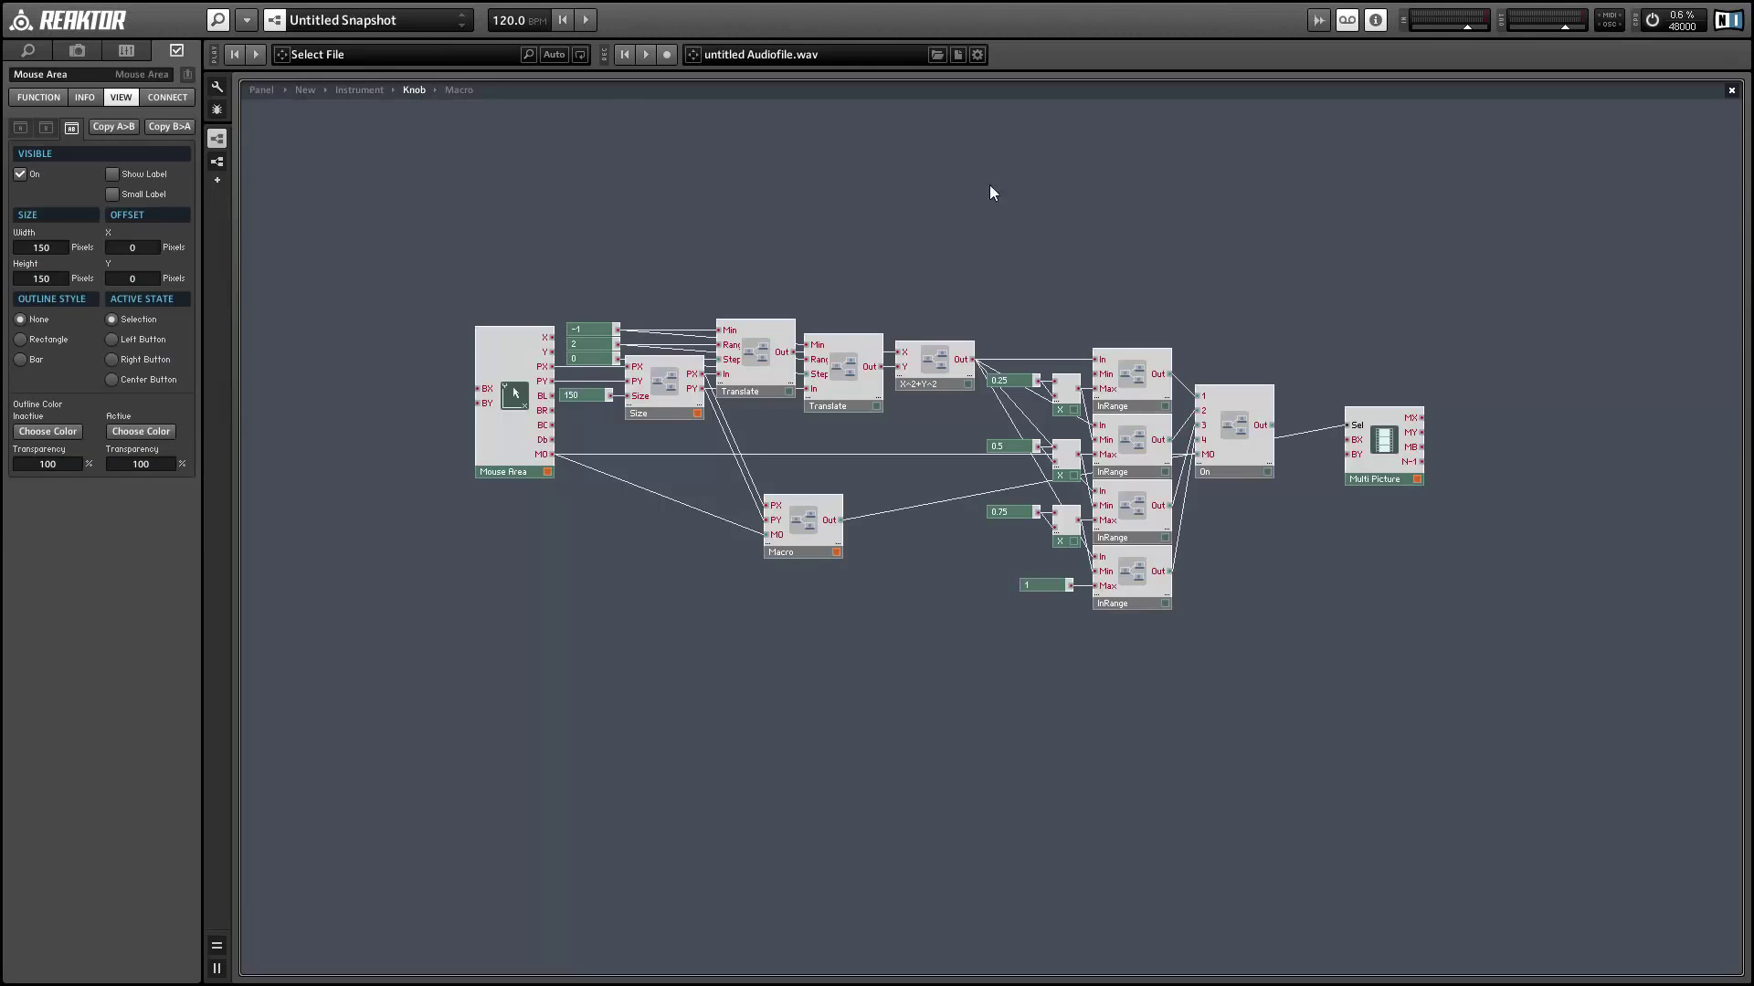
Step: Delete the old InRange, On, Translate and -1, 2, 0 constant modules from Knob
drag(954, 178, 1252, 700)
key(Delete)
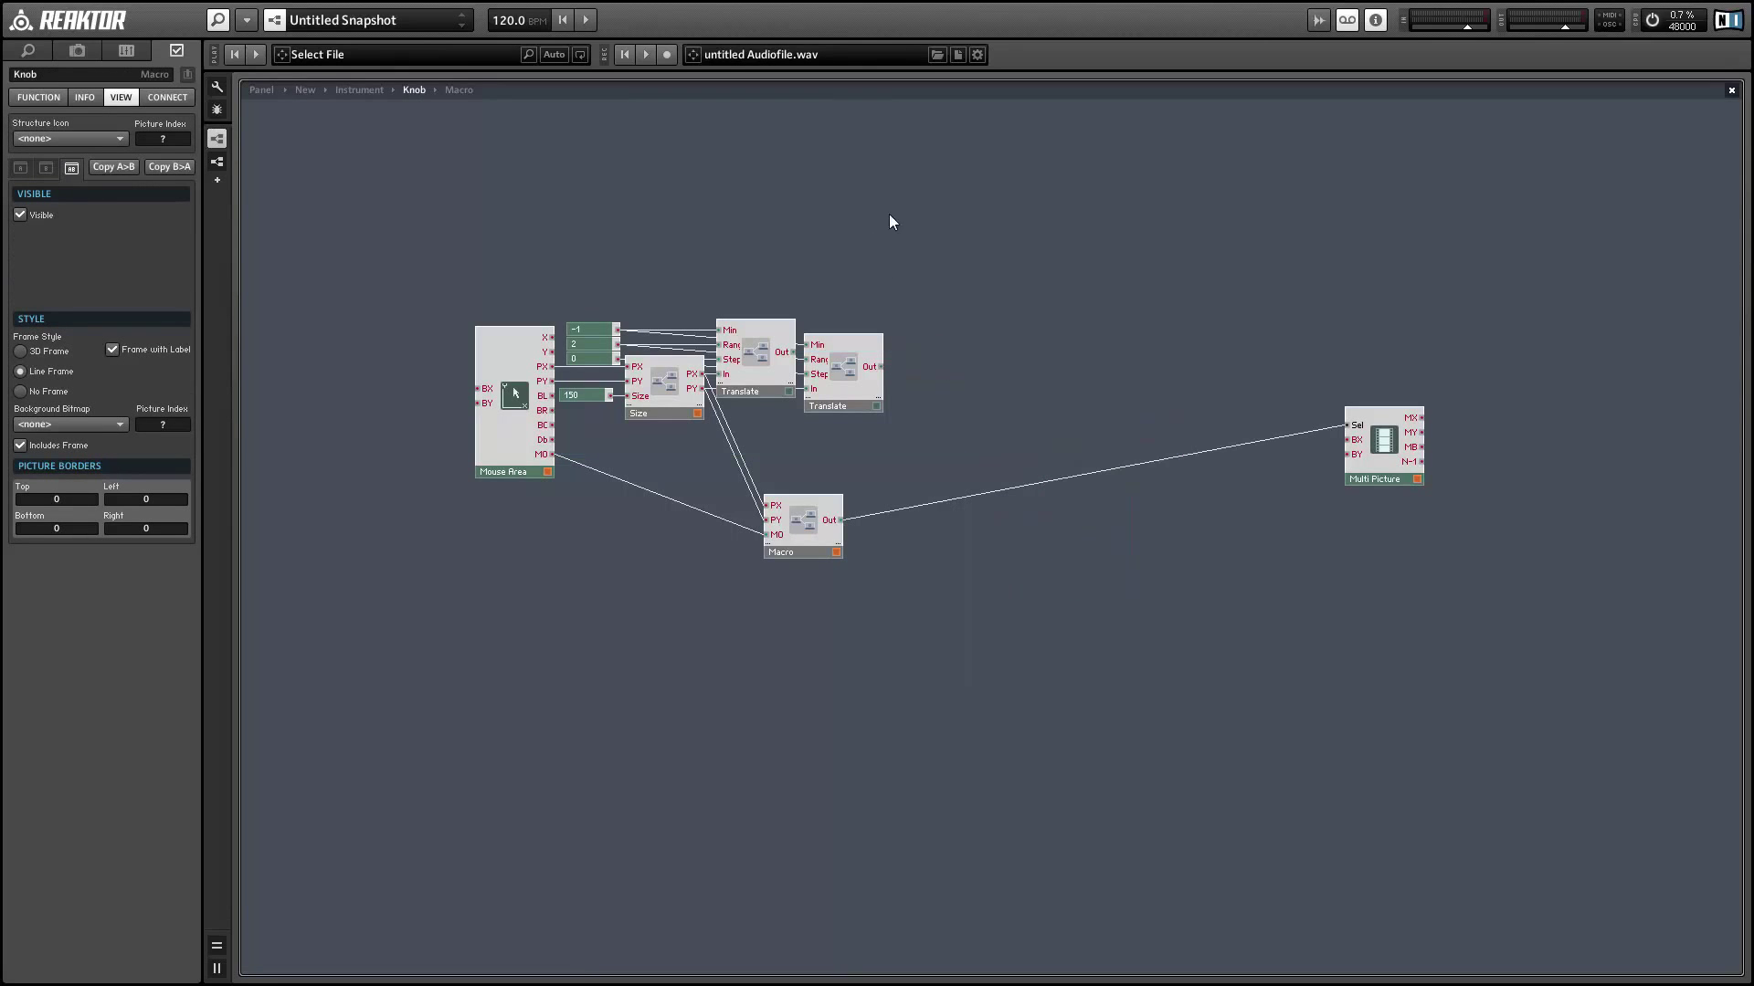
drag(920, 239, 792, 380)
key(Delete)
drag(594, 242, 607, 374)
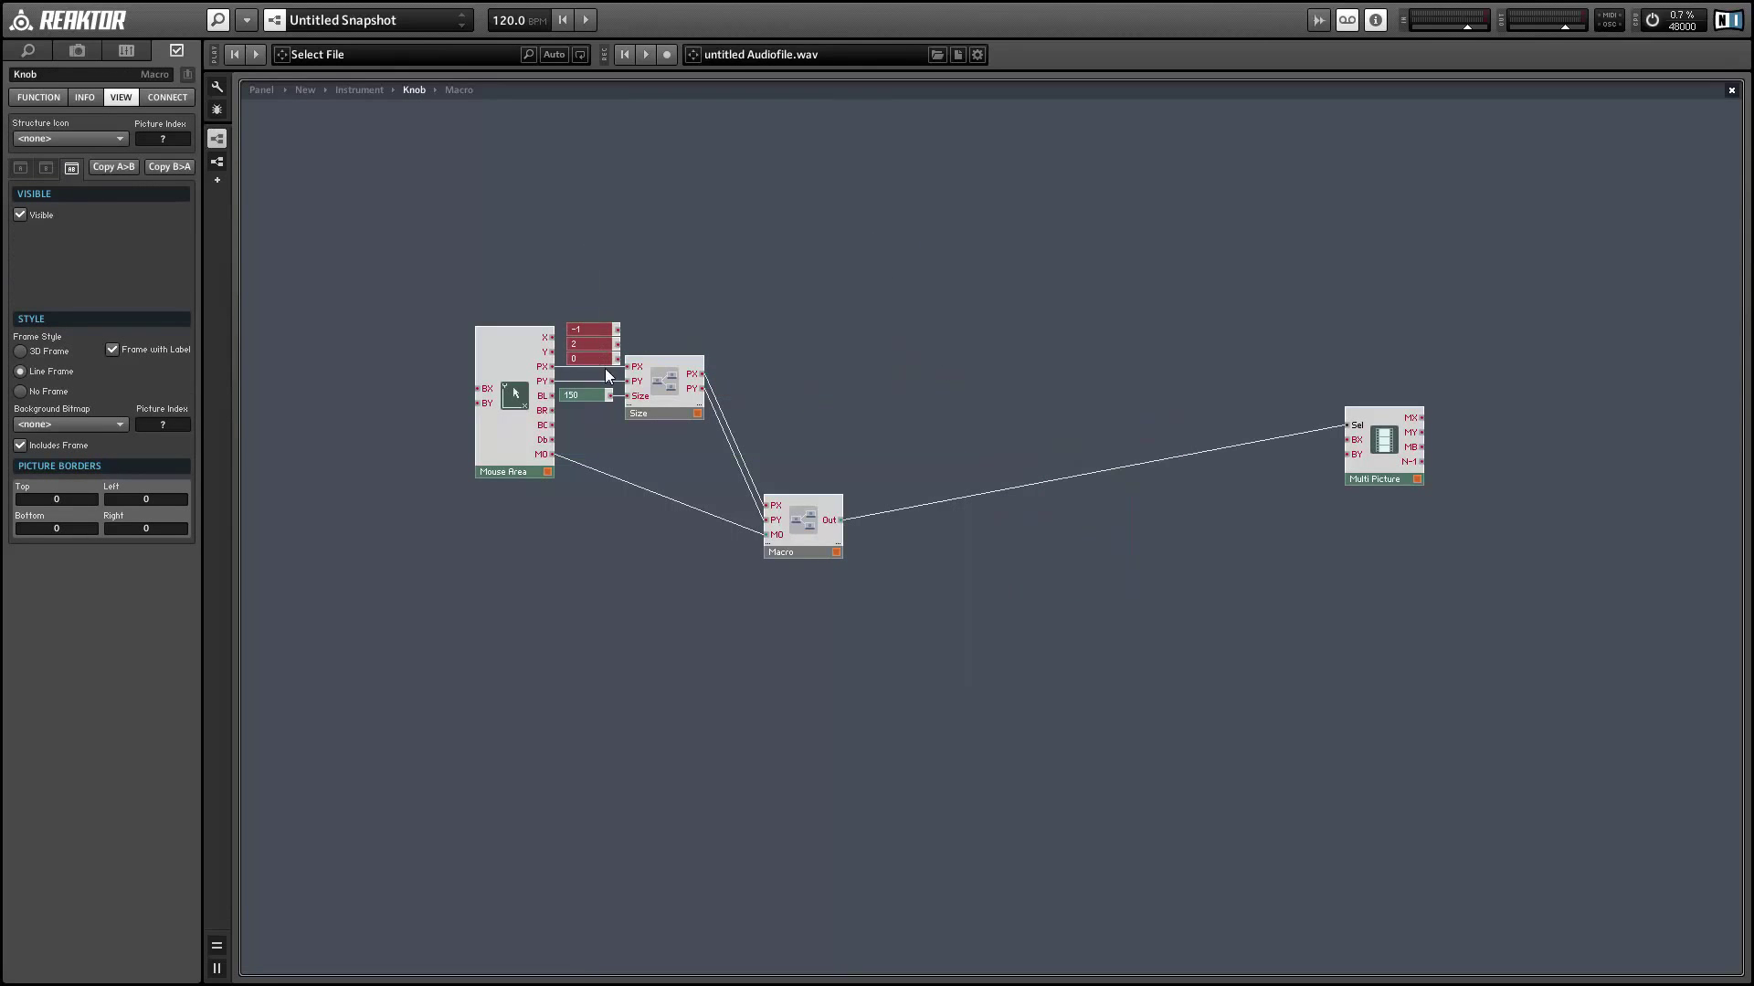
key(Delete)
drag(817, 552, 776, 470)
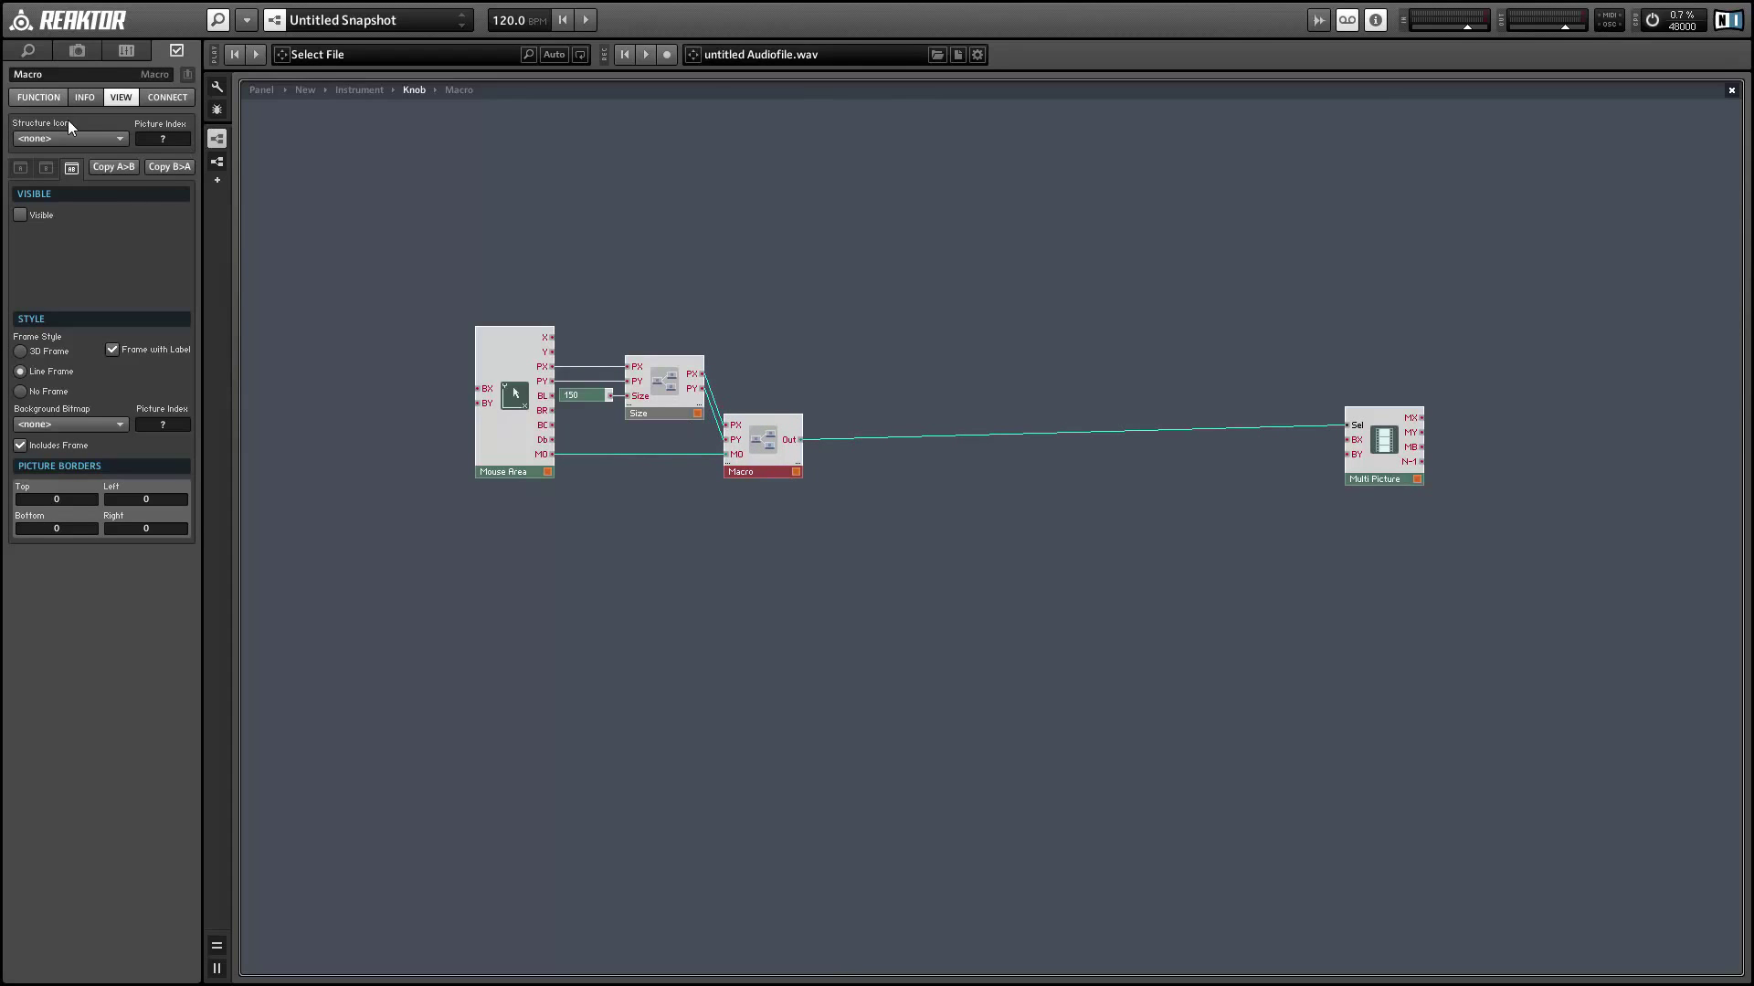
Step: Rename the new macro to 'Active' and move Multi Picture next to it
double_click(62, 77)
text(Ac)
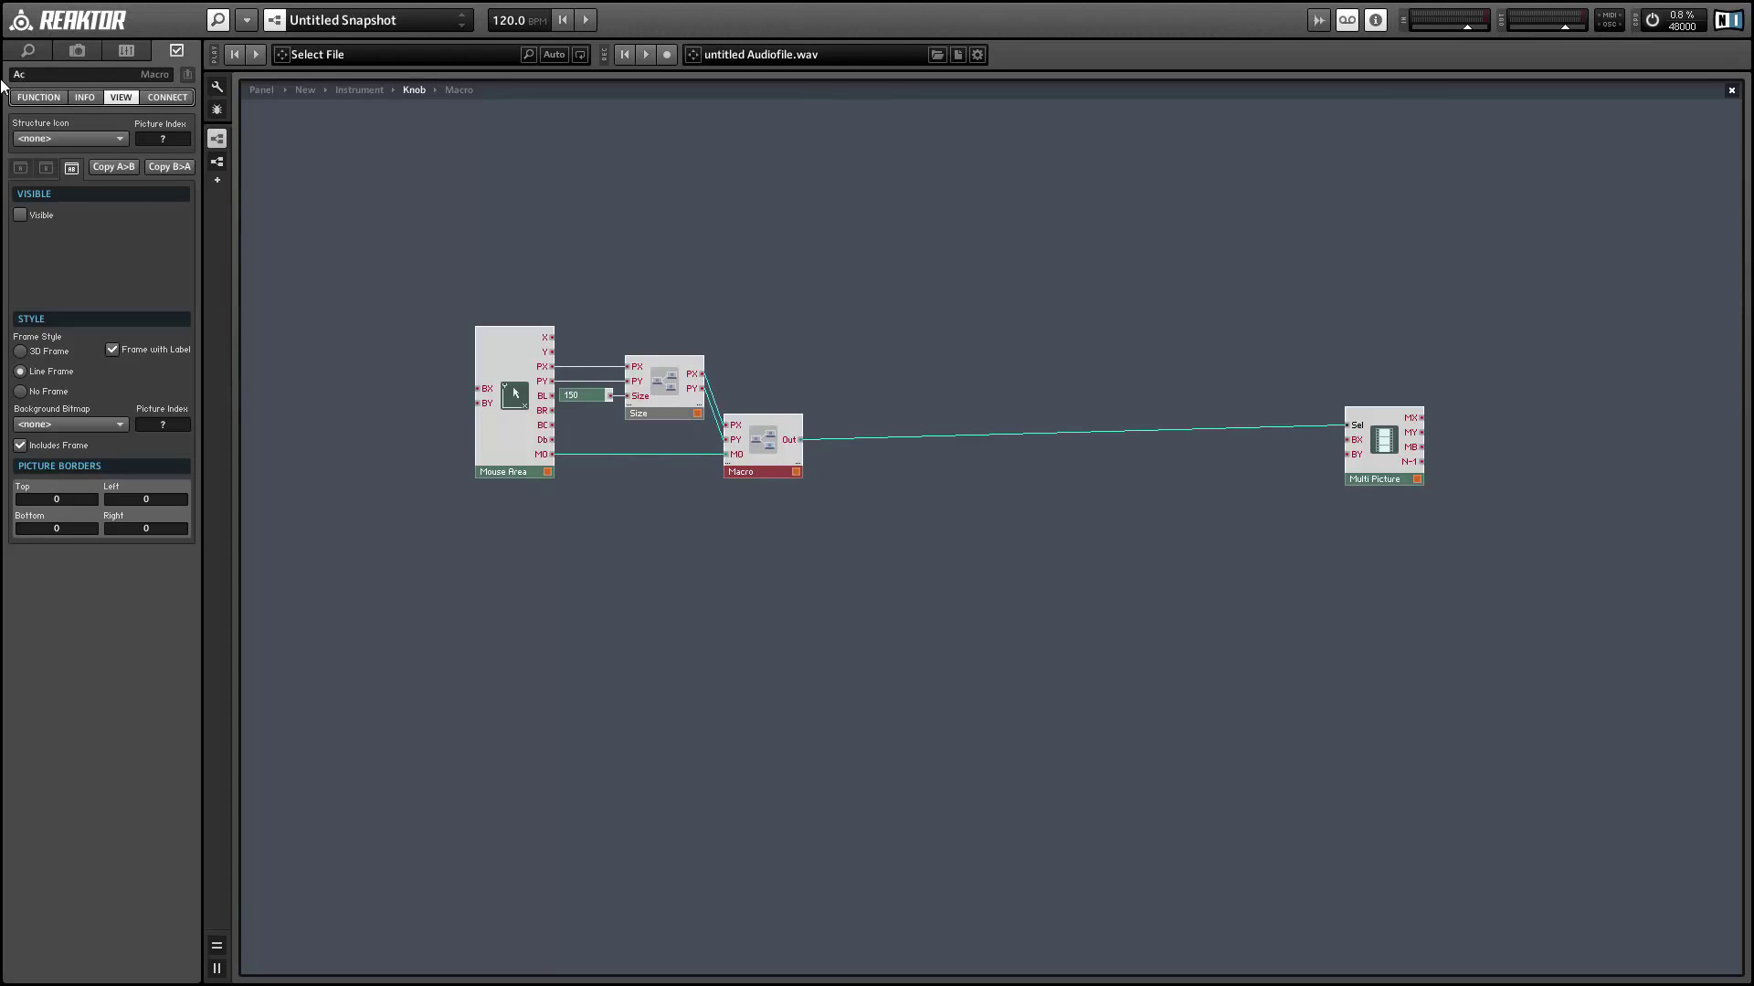
text(tive)
key(Return)
drag(1401, 467, 848, 465)
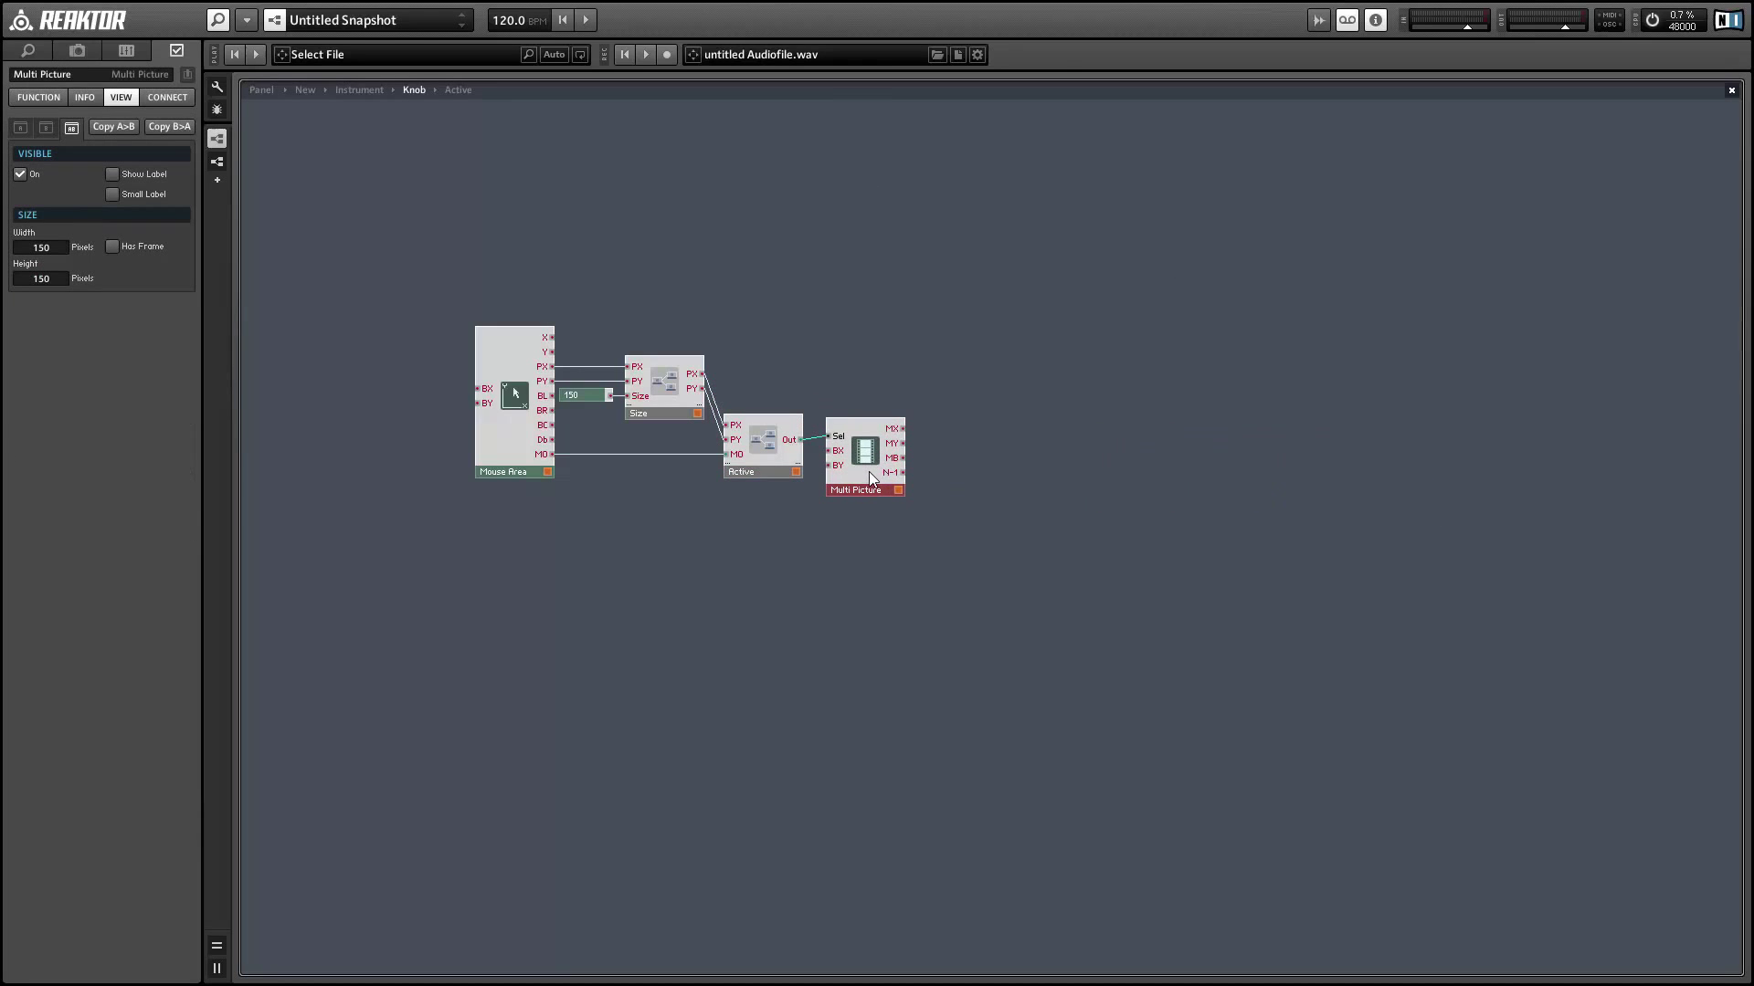
Step: Check the knob's mouse area on the panel, then shift 150, Size, Active and Multi Picture right
click(263, 88)
click(318, 232)
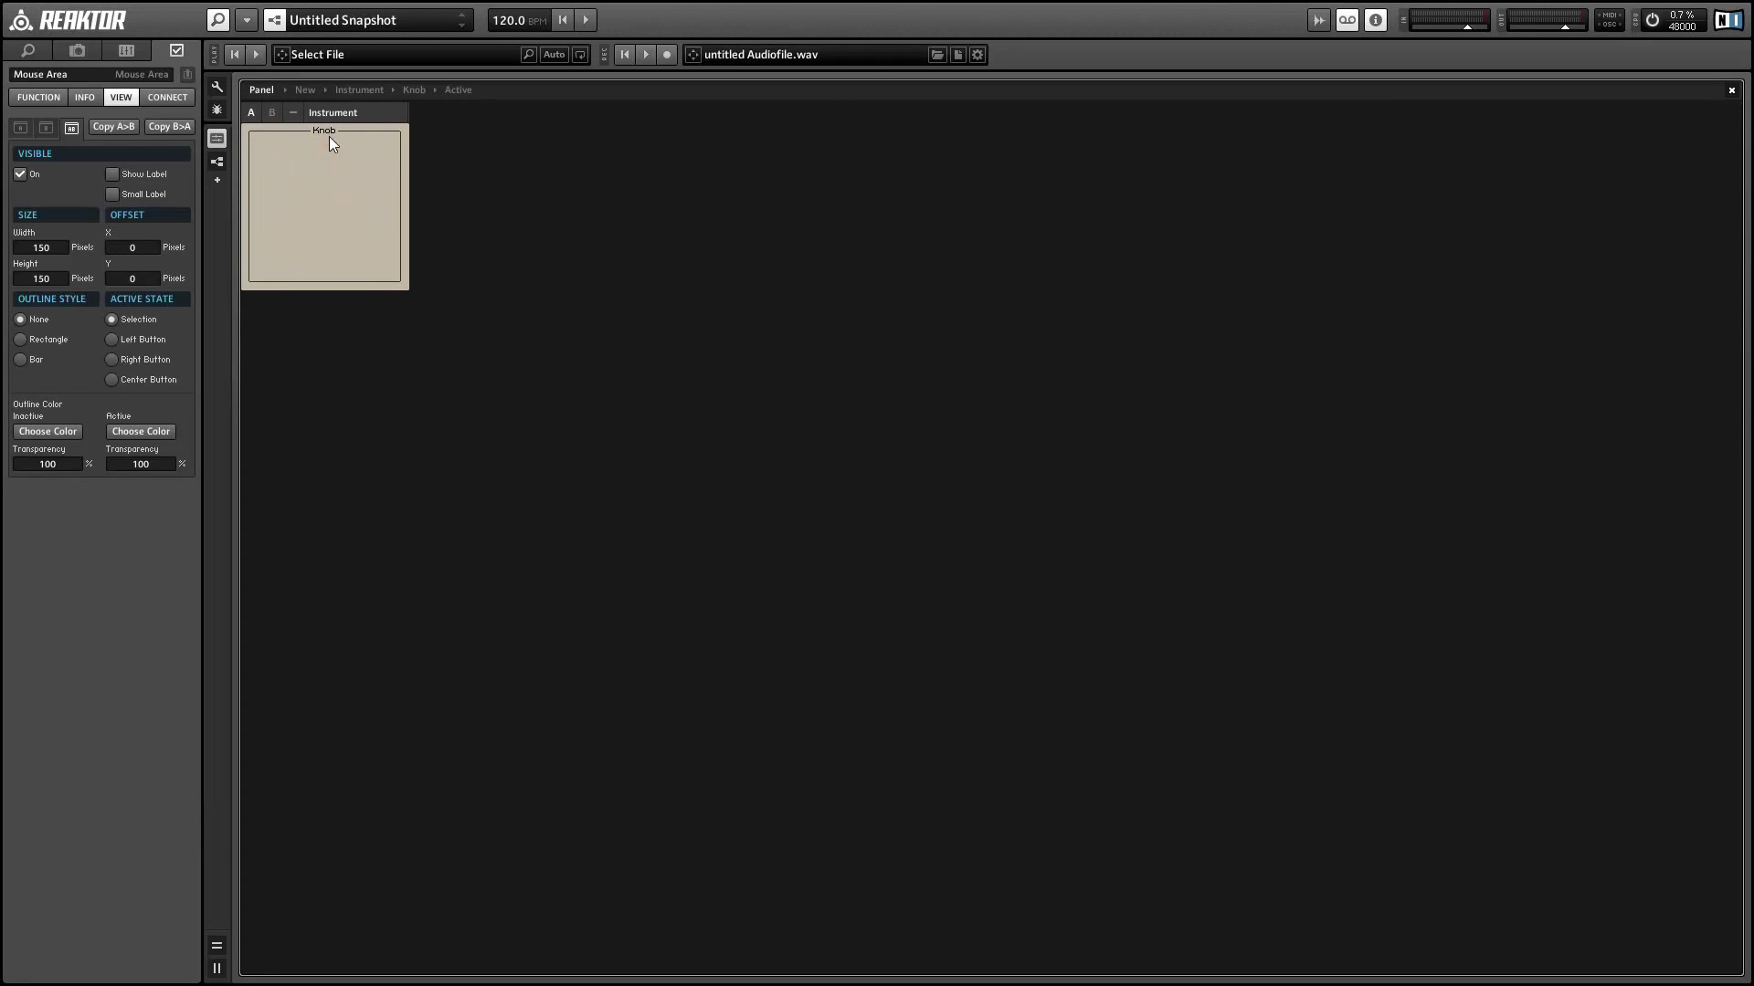
click(415, 90)
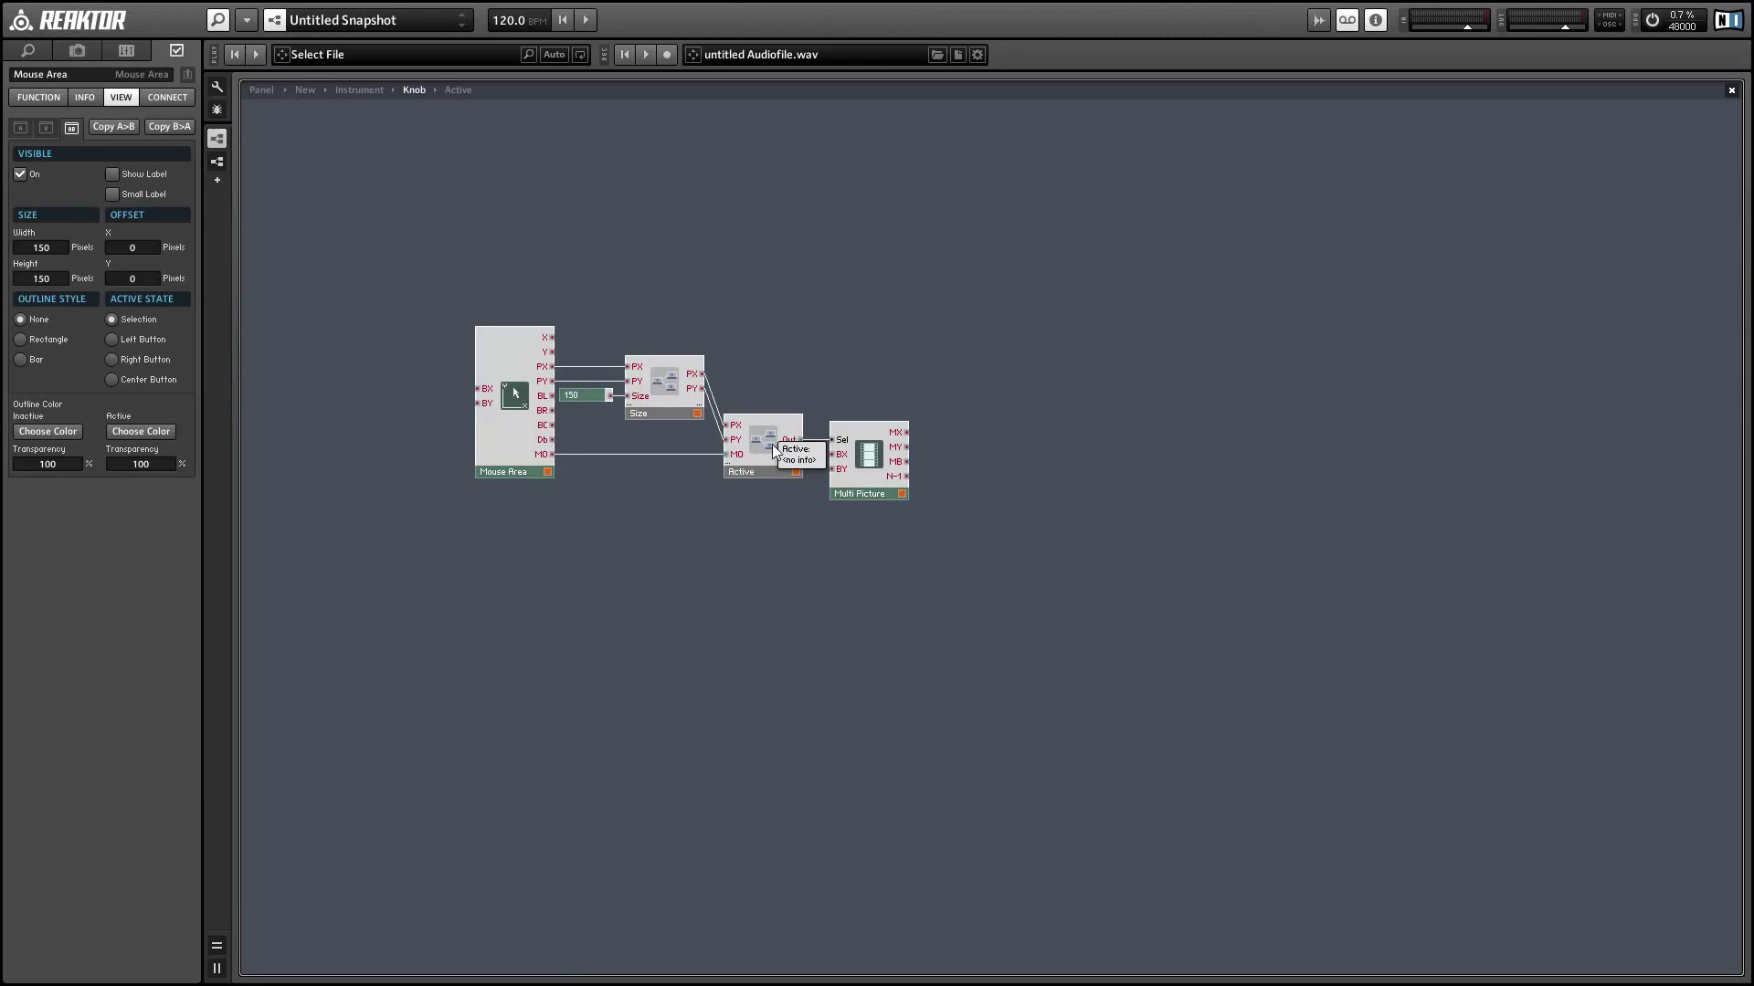
click(1139, 415)
drag(562, 321, 946, 546)
drag(882, 475, 1002, 477)
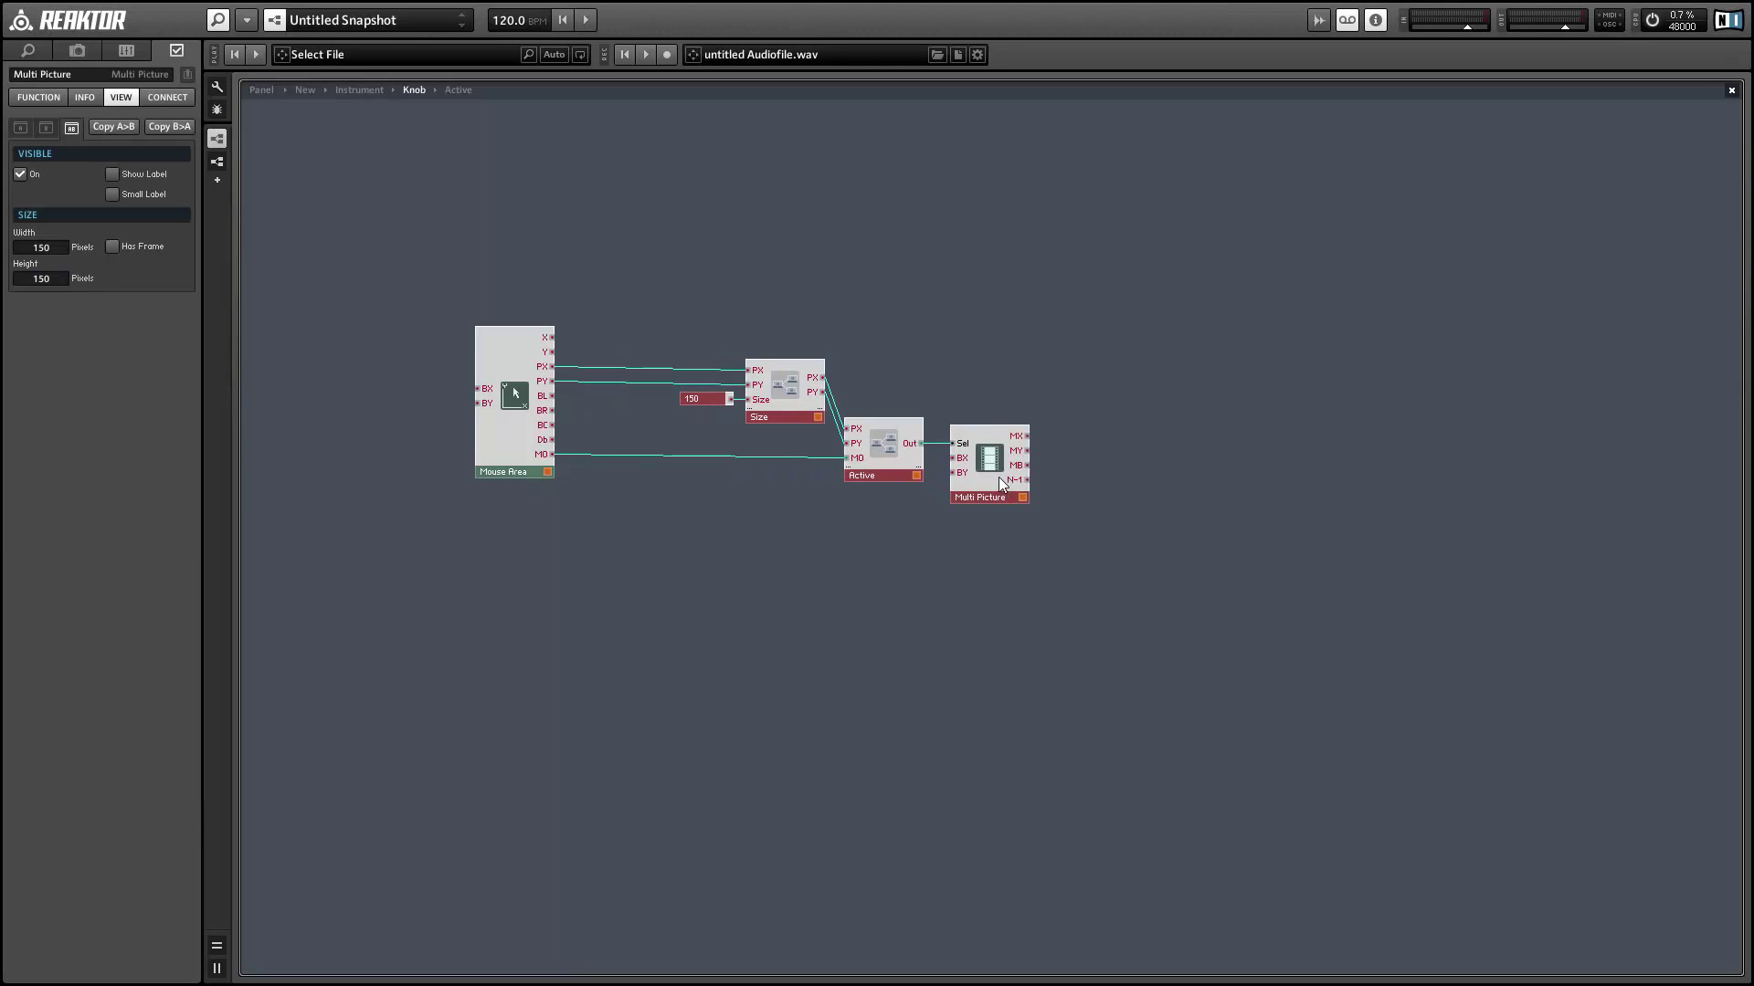
Step: Add an Order module fed by Mouse Area's BL output
right_click(634, 188)
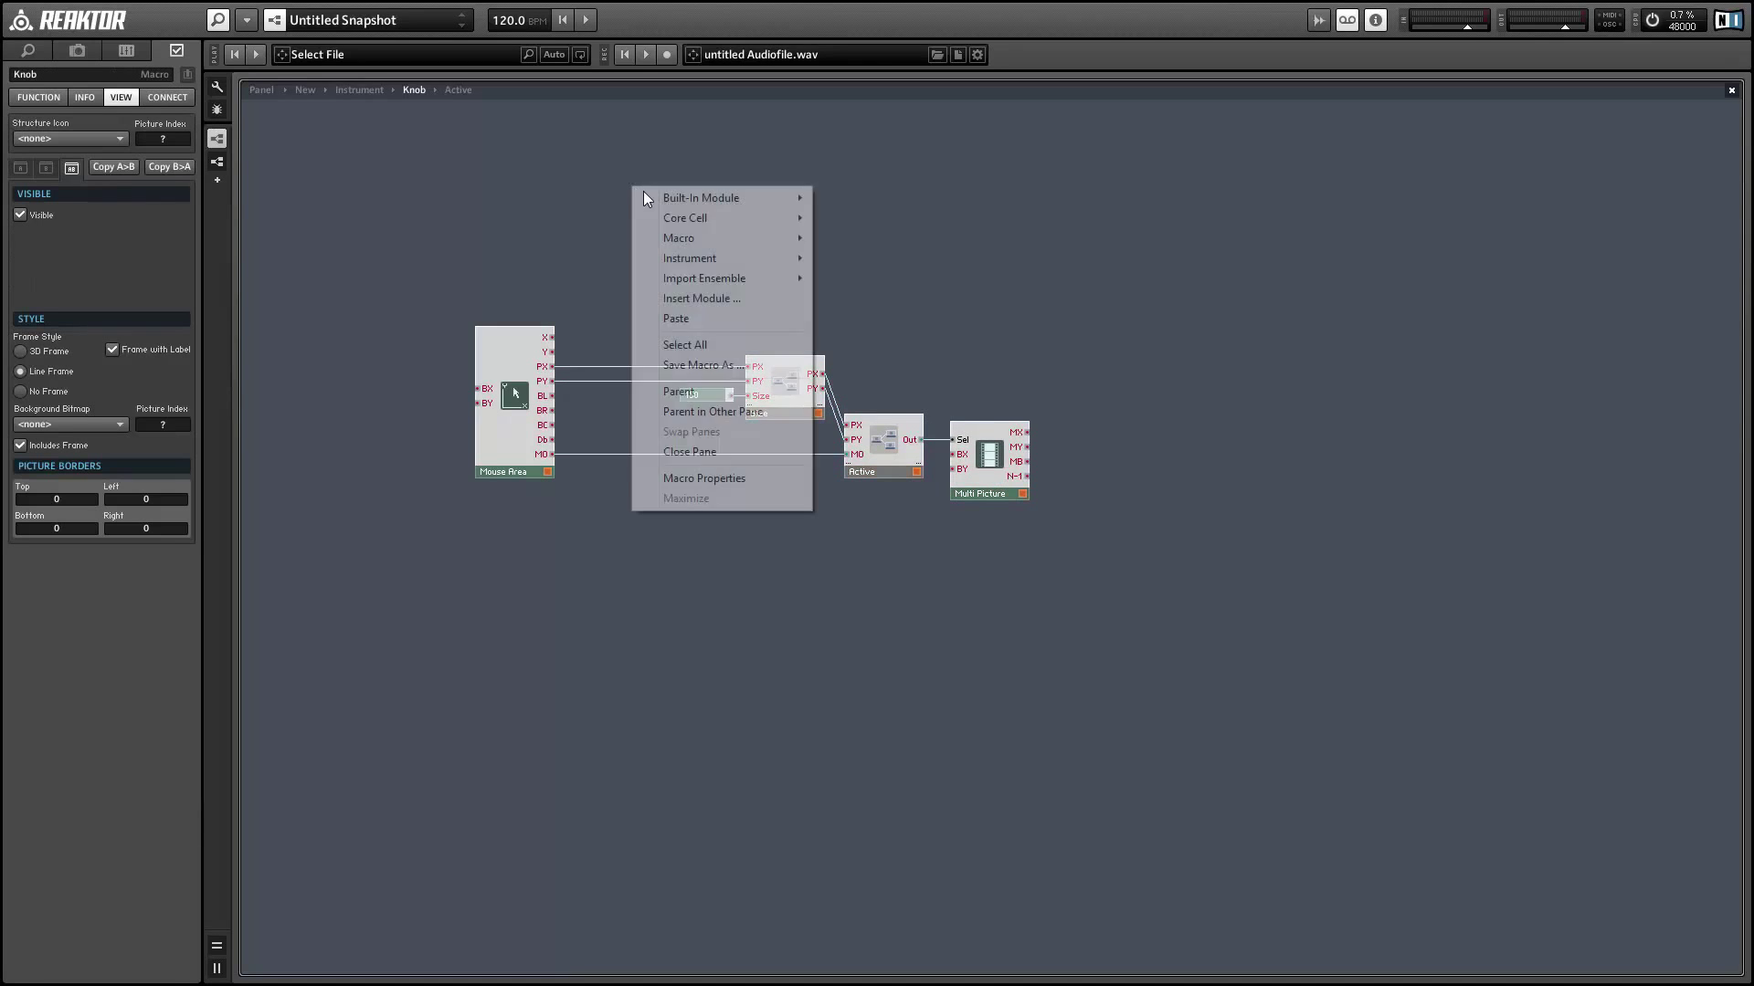
mouse_move(758, 201)
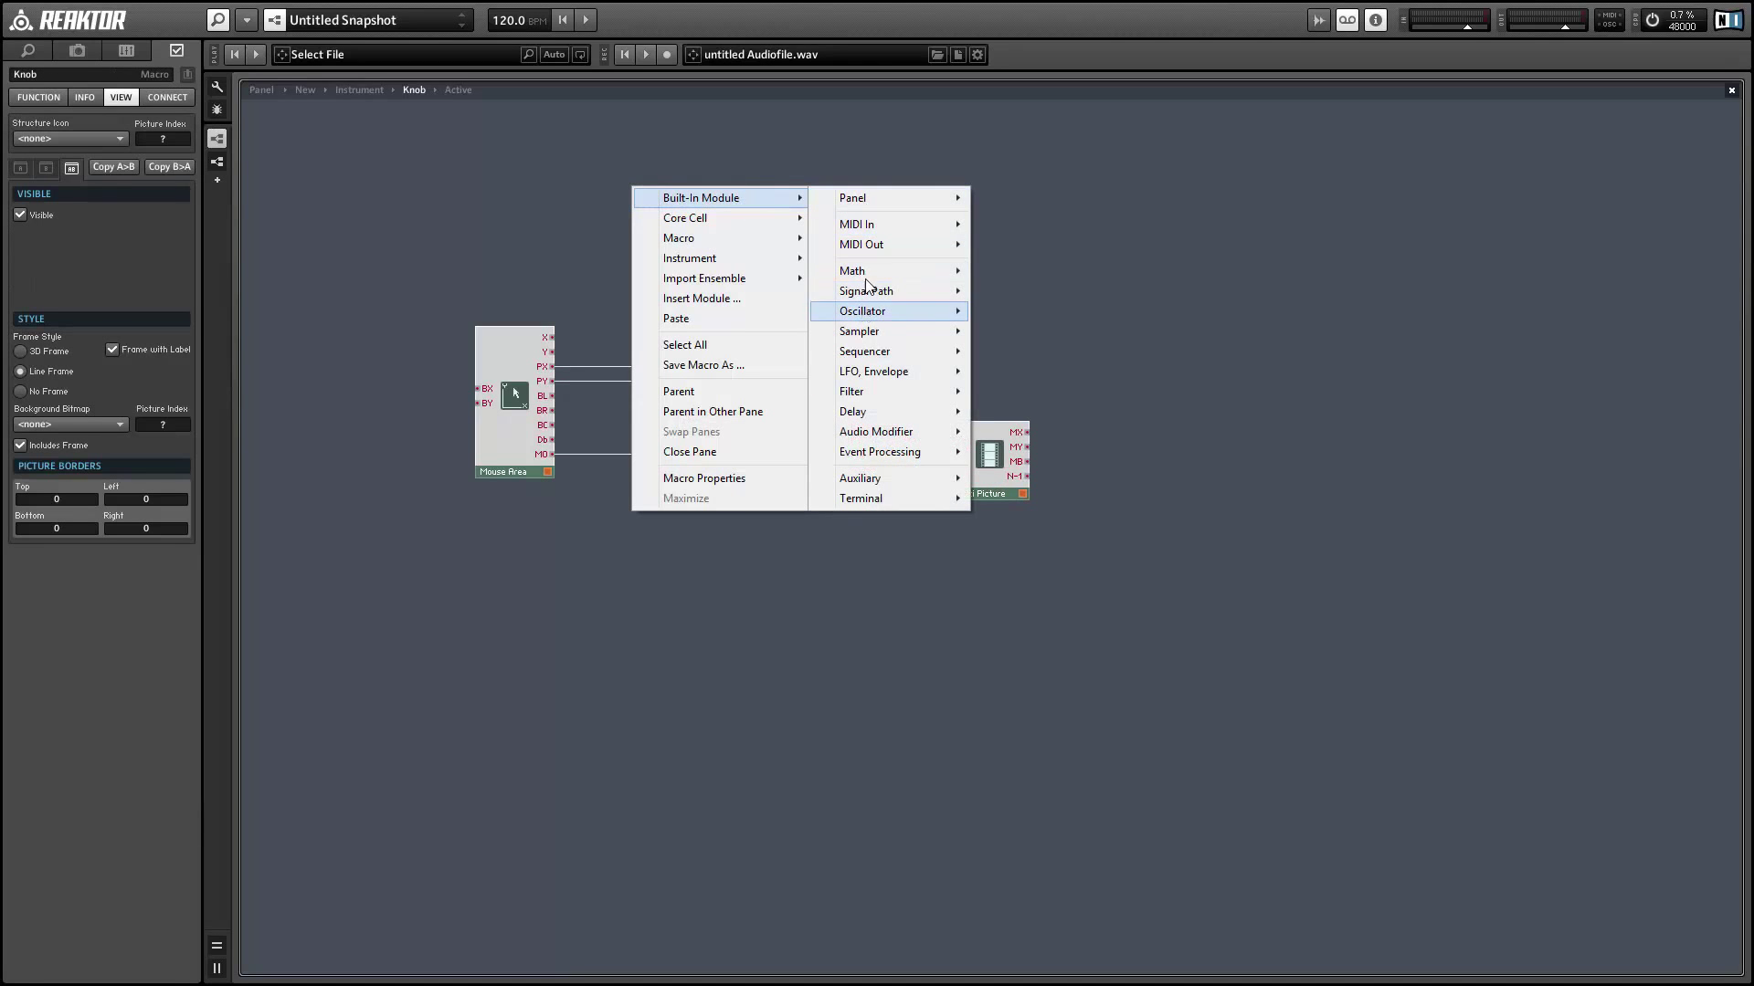
mouse_move(891, 454)
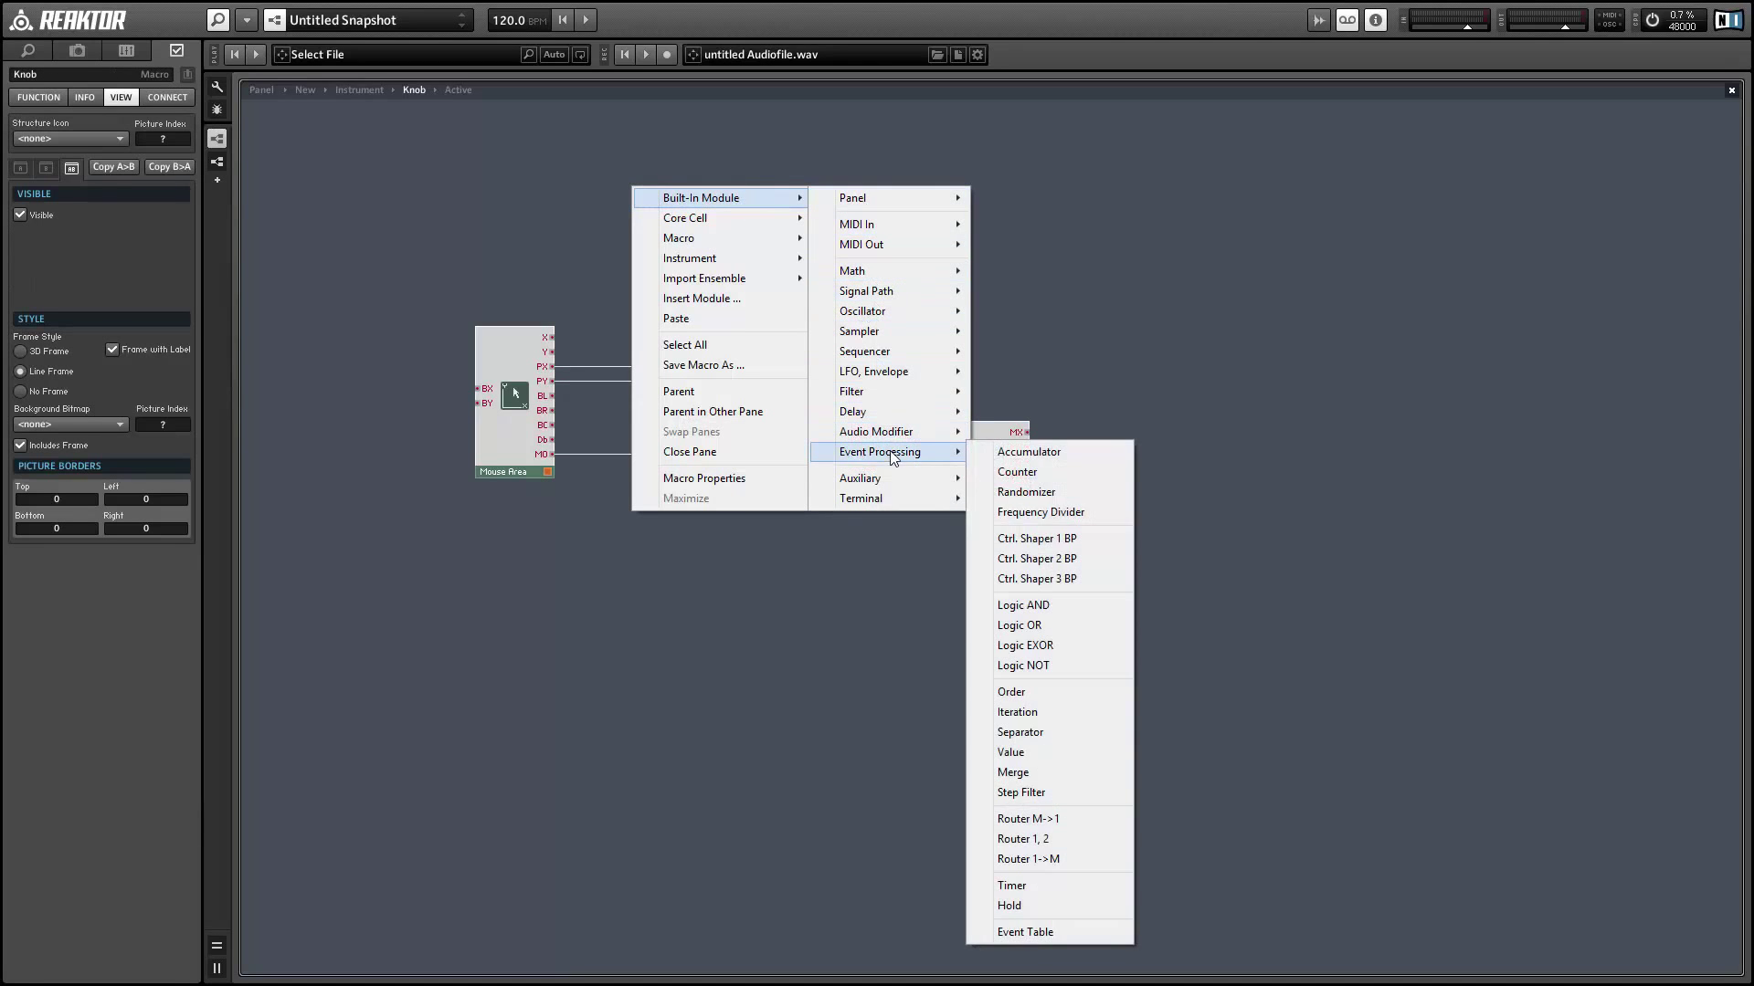
click(1037, 694)
drag(552, 397, 592, 431)
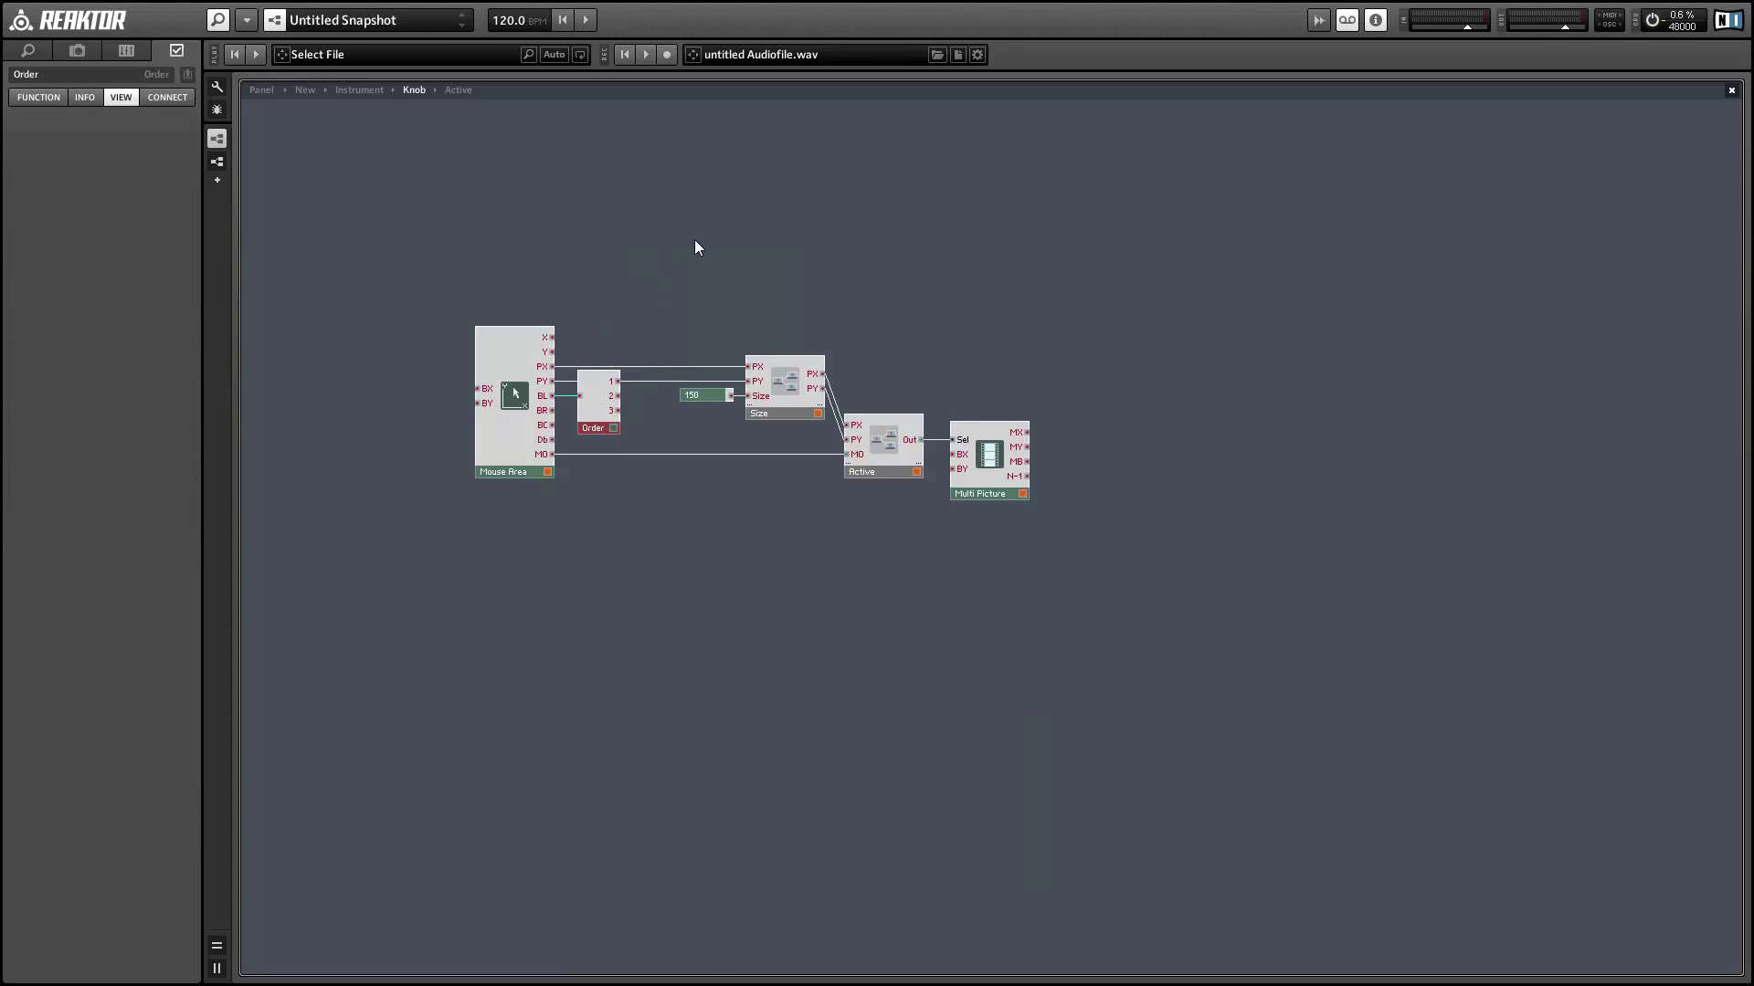
click(715, 228)
Step: Add a Router 1,2 module and place it between Active and Multi Picture
right_click(715, 228)
mouse_move(824, 242)
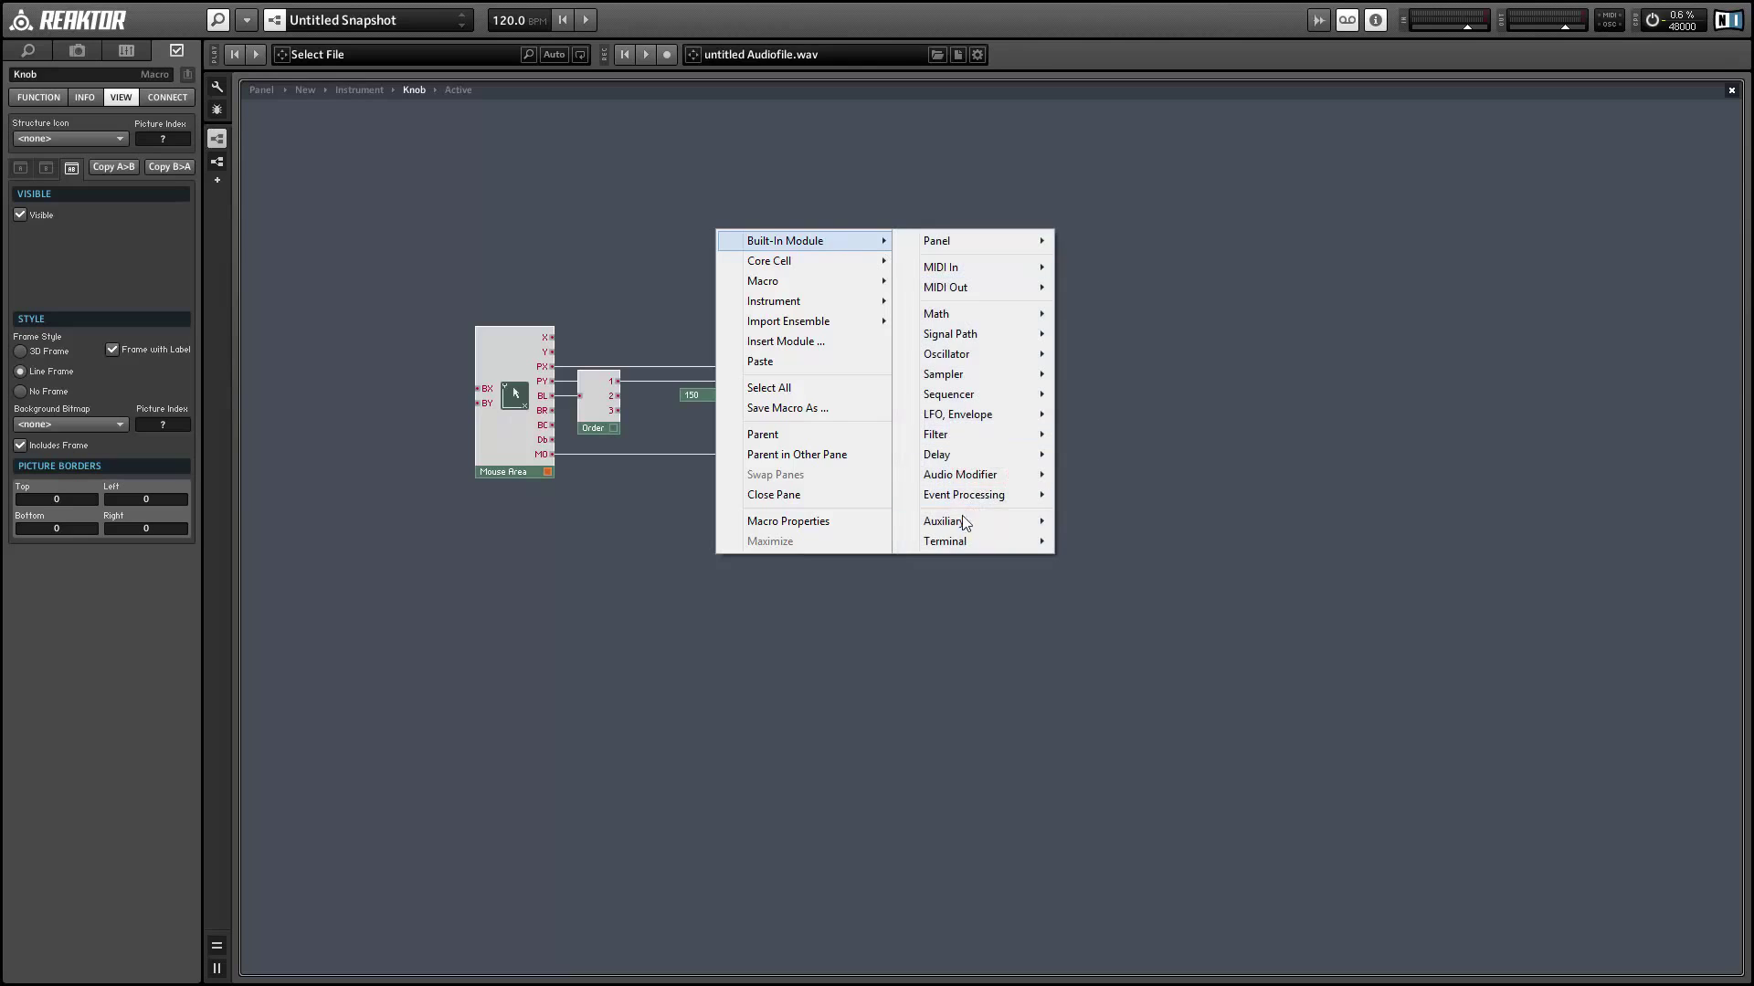
mouse_move(969, 495)
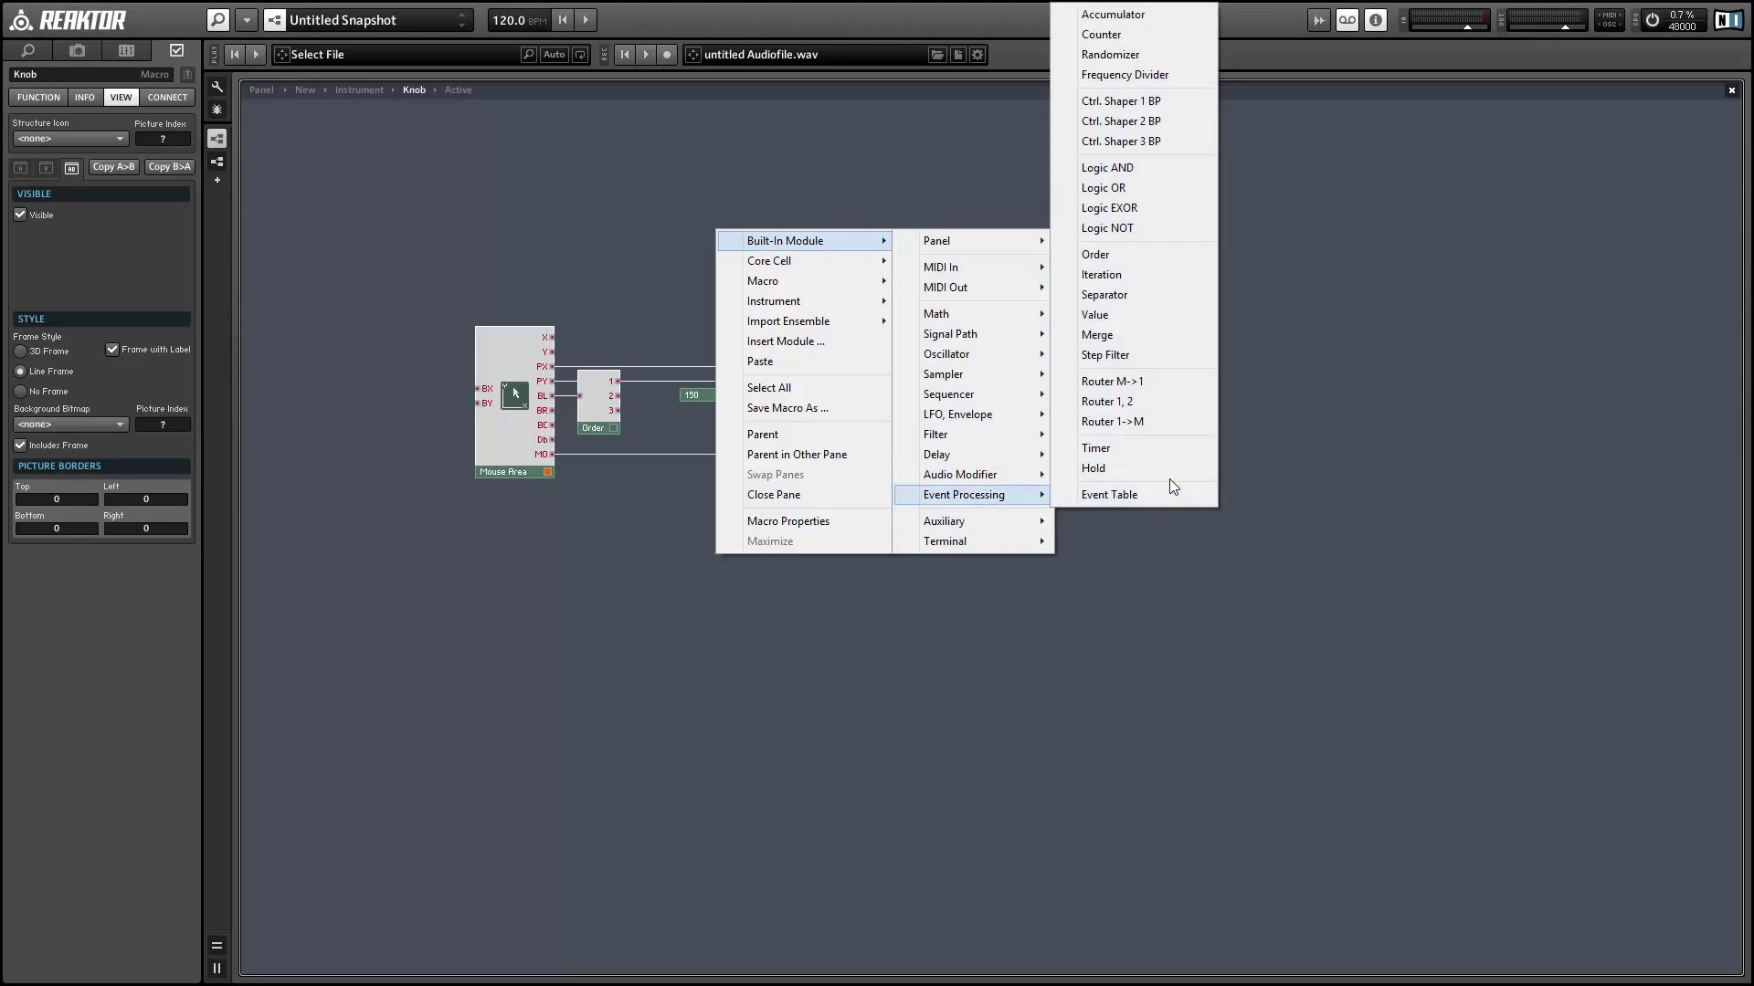
click(1167, 400)
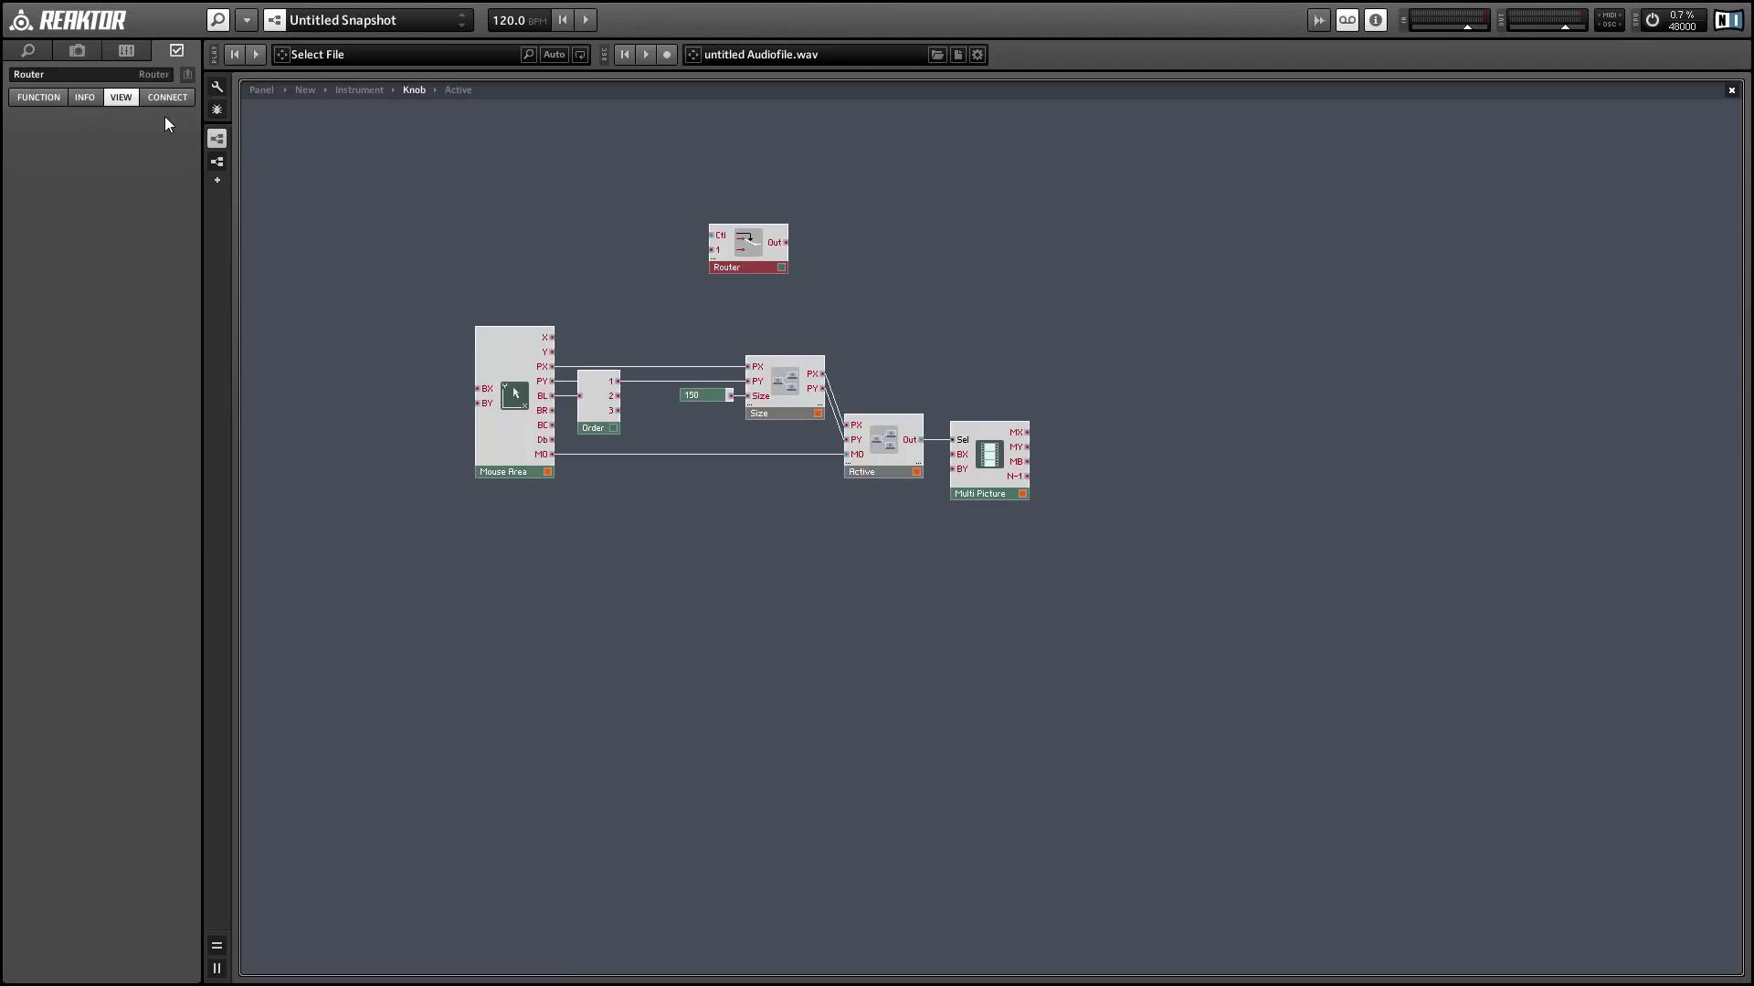
click(27, 98)
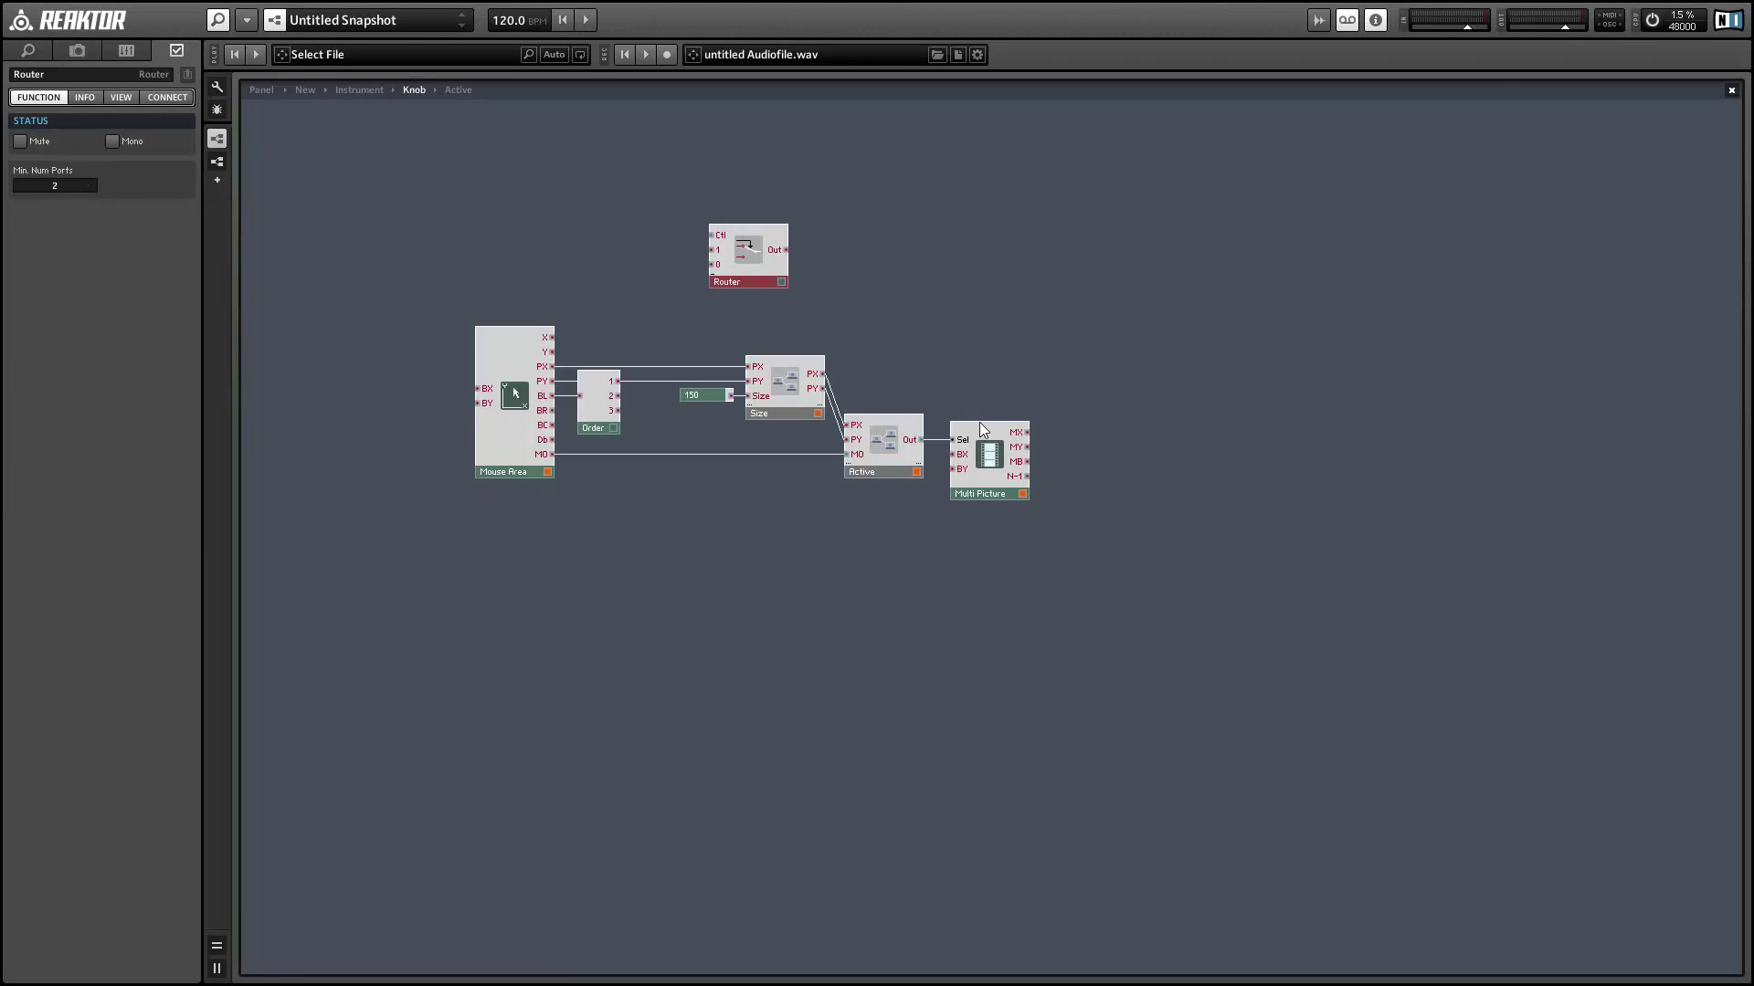
drag(990, 466, 1176, 468)
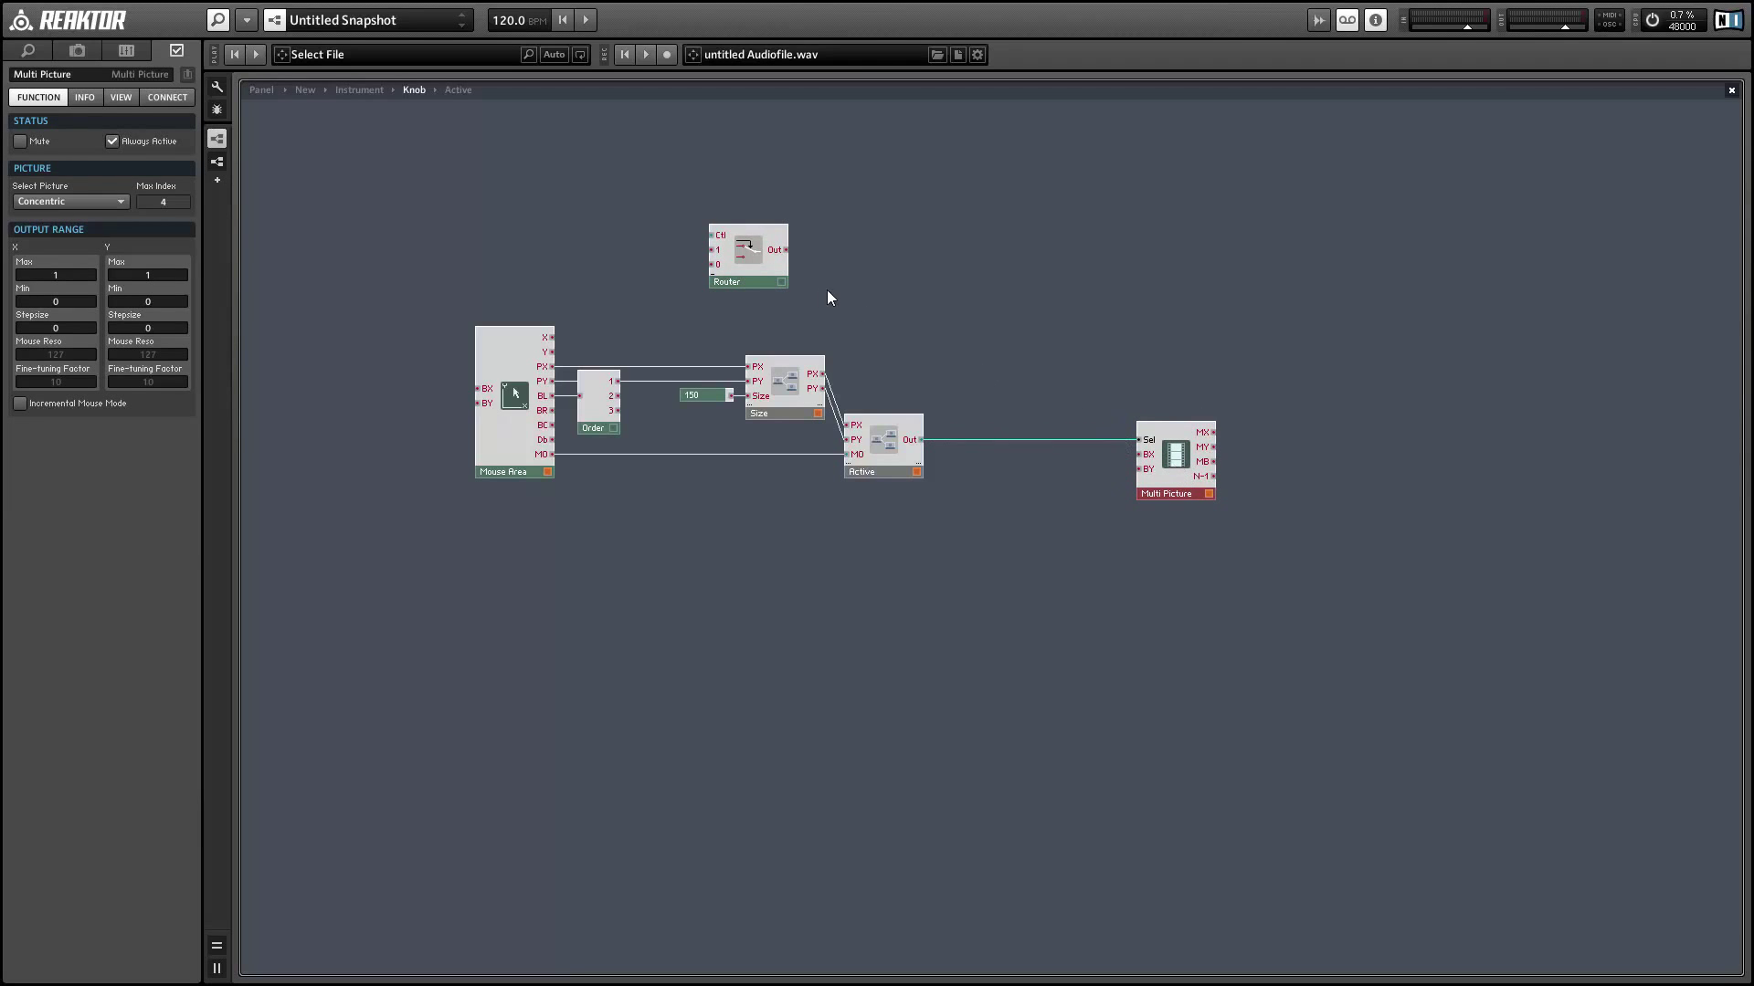
drag(763, 279, 1045, 371)
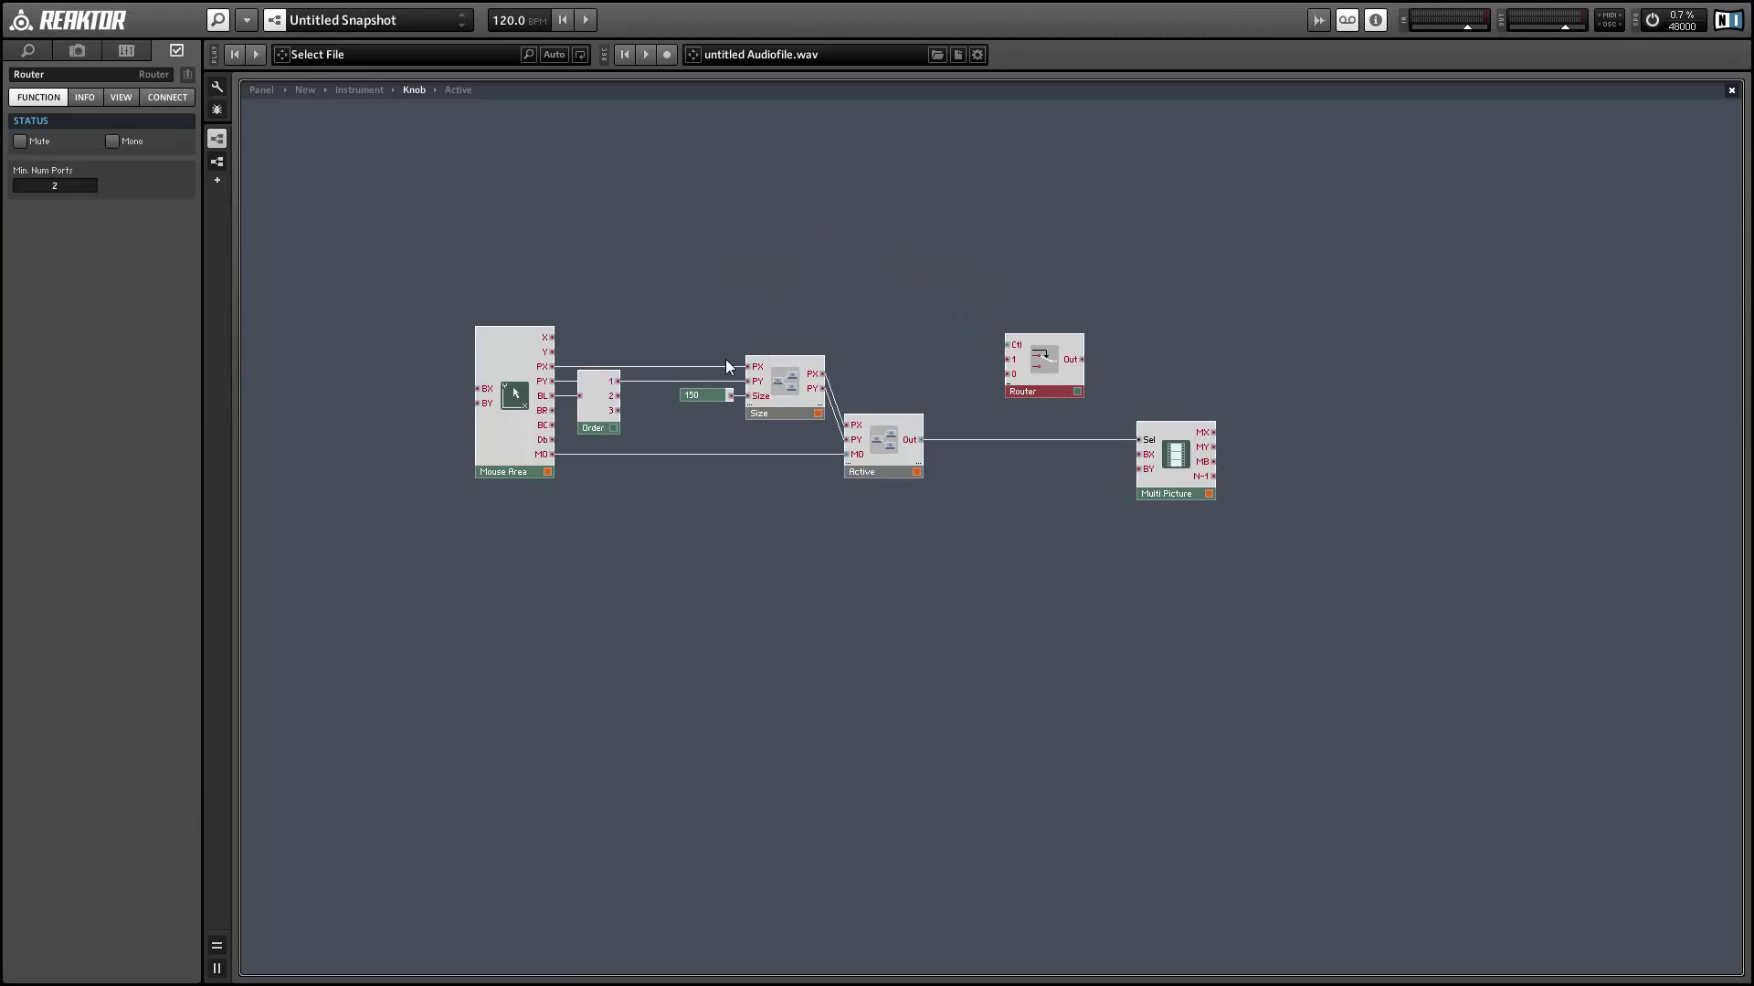
Step: Wire Order's output 2 to the Router's control and the Router's output to Multi Picture's Sel
drag(618, 395, 1043, 414)
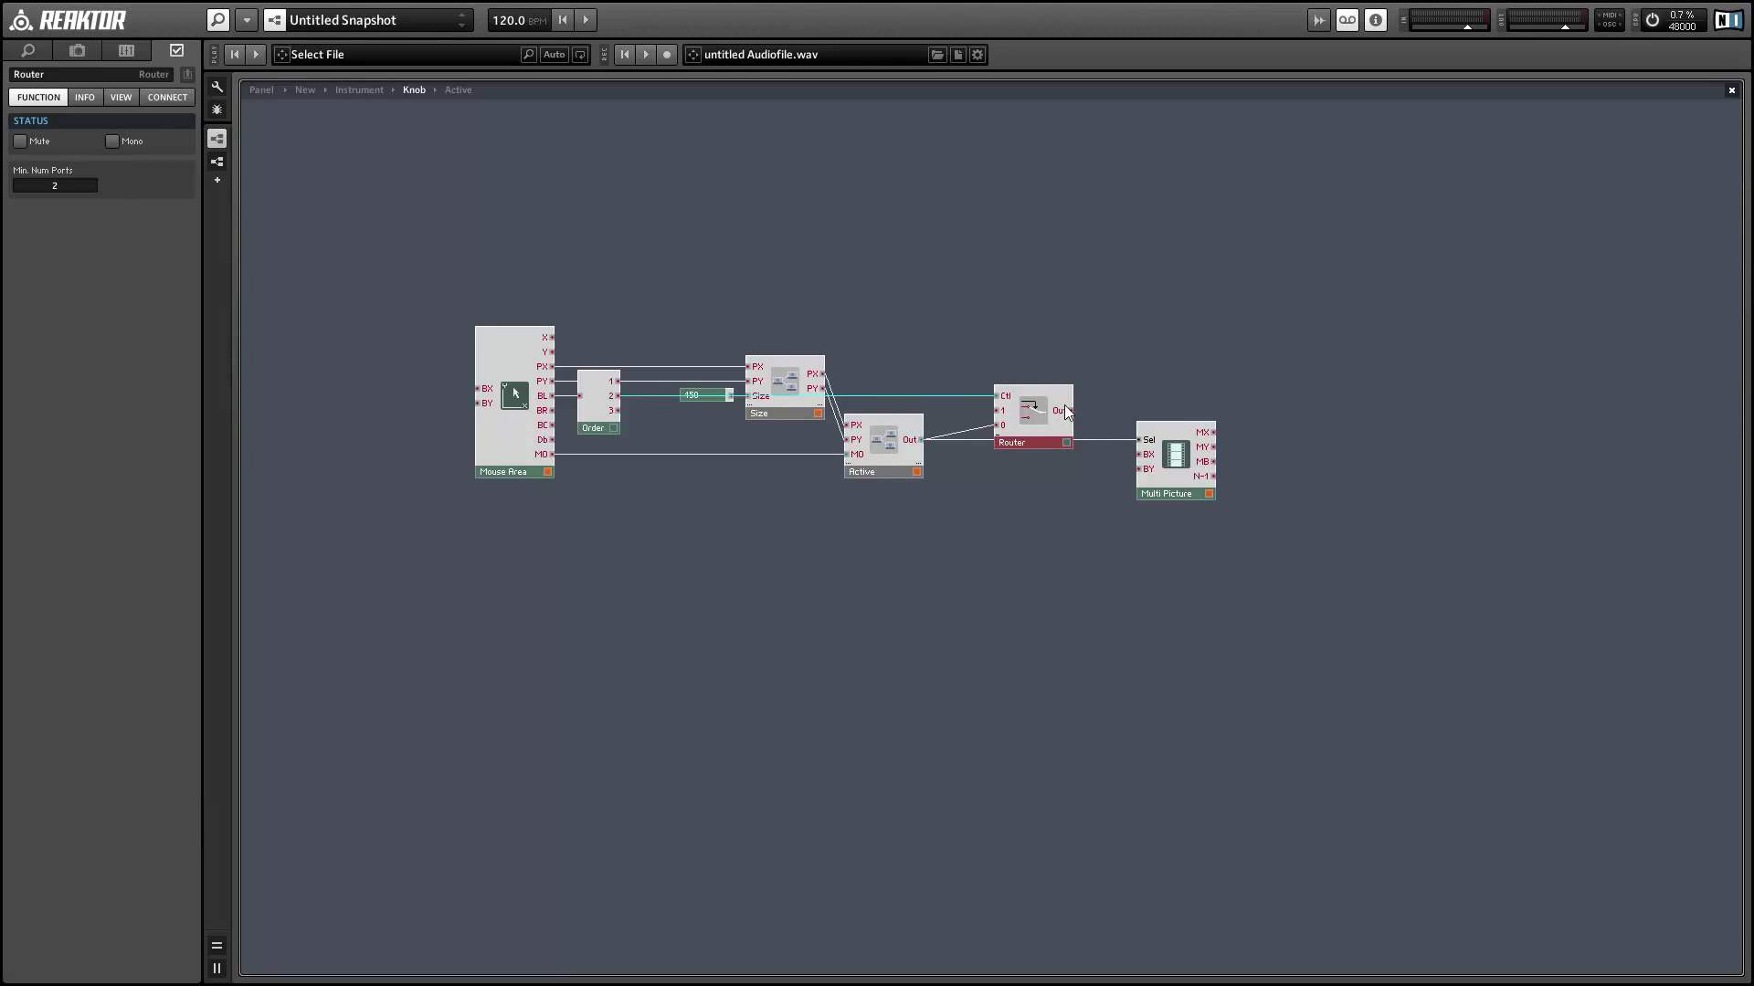
drag(1073, 410, 1164, 439)
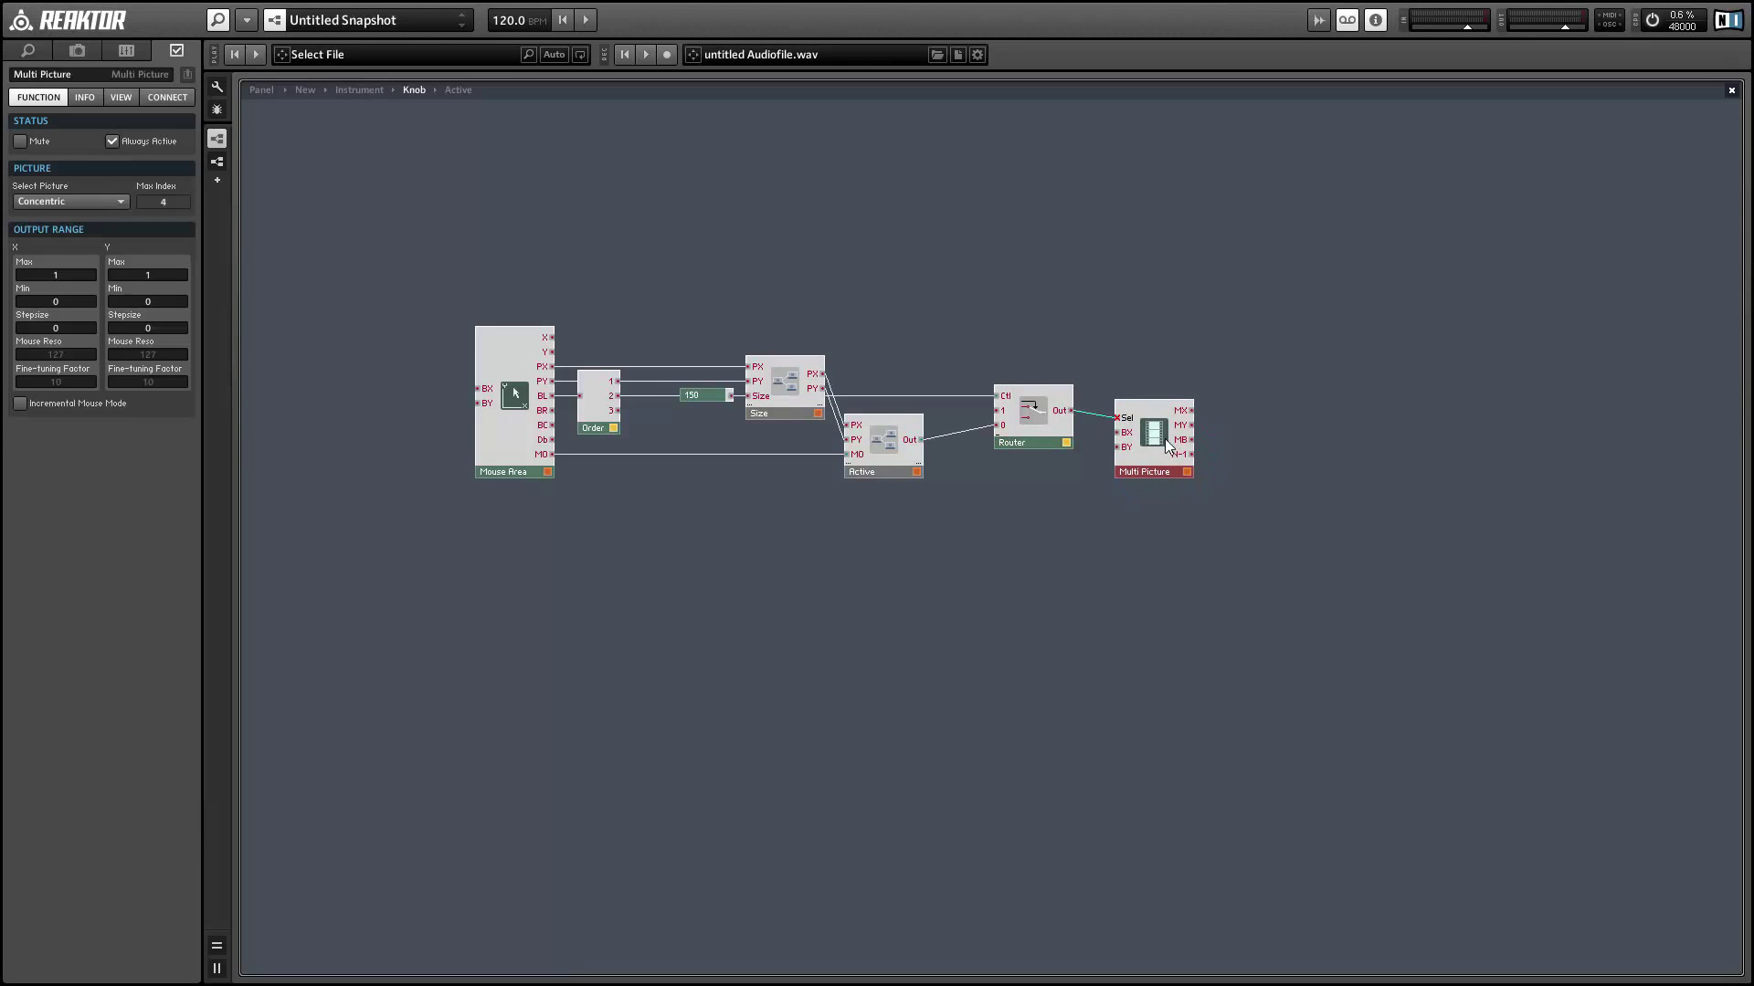
right_click(1055, 436)
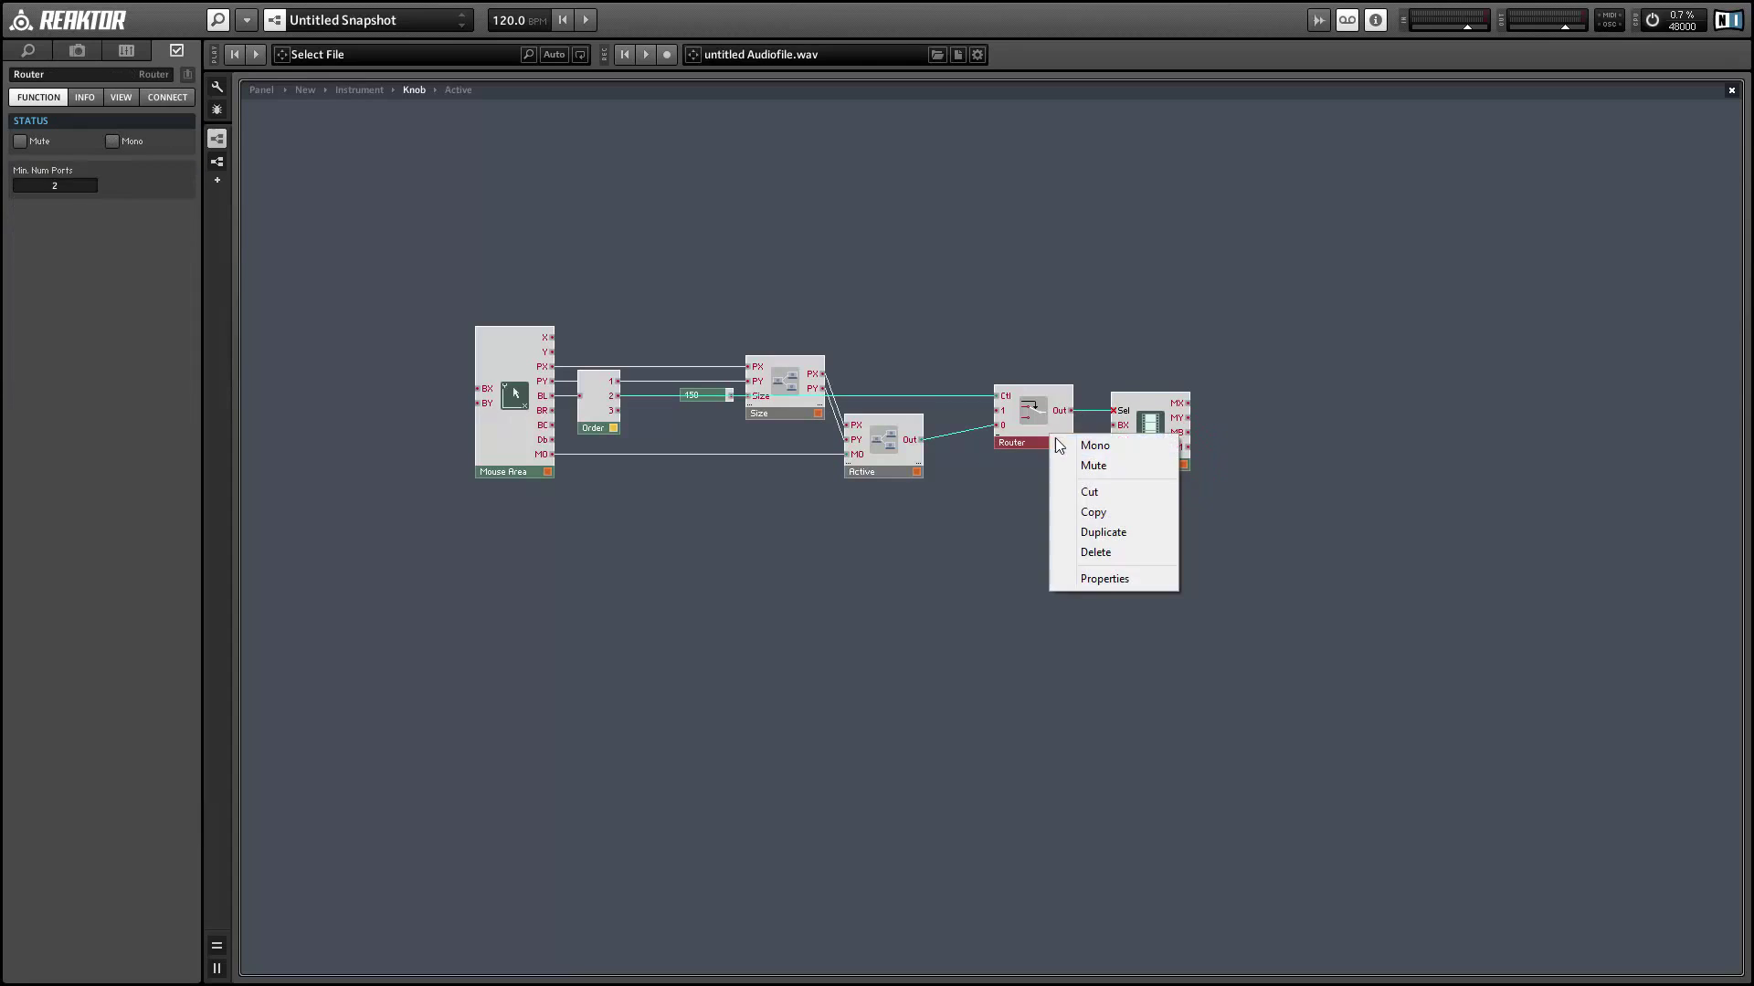
click(1015, 325)
drag(1015, 326, 1153, 451)
drag(1182, 446, 1185, 446)
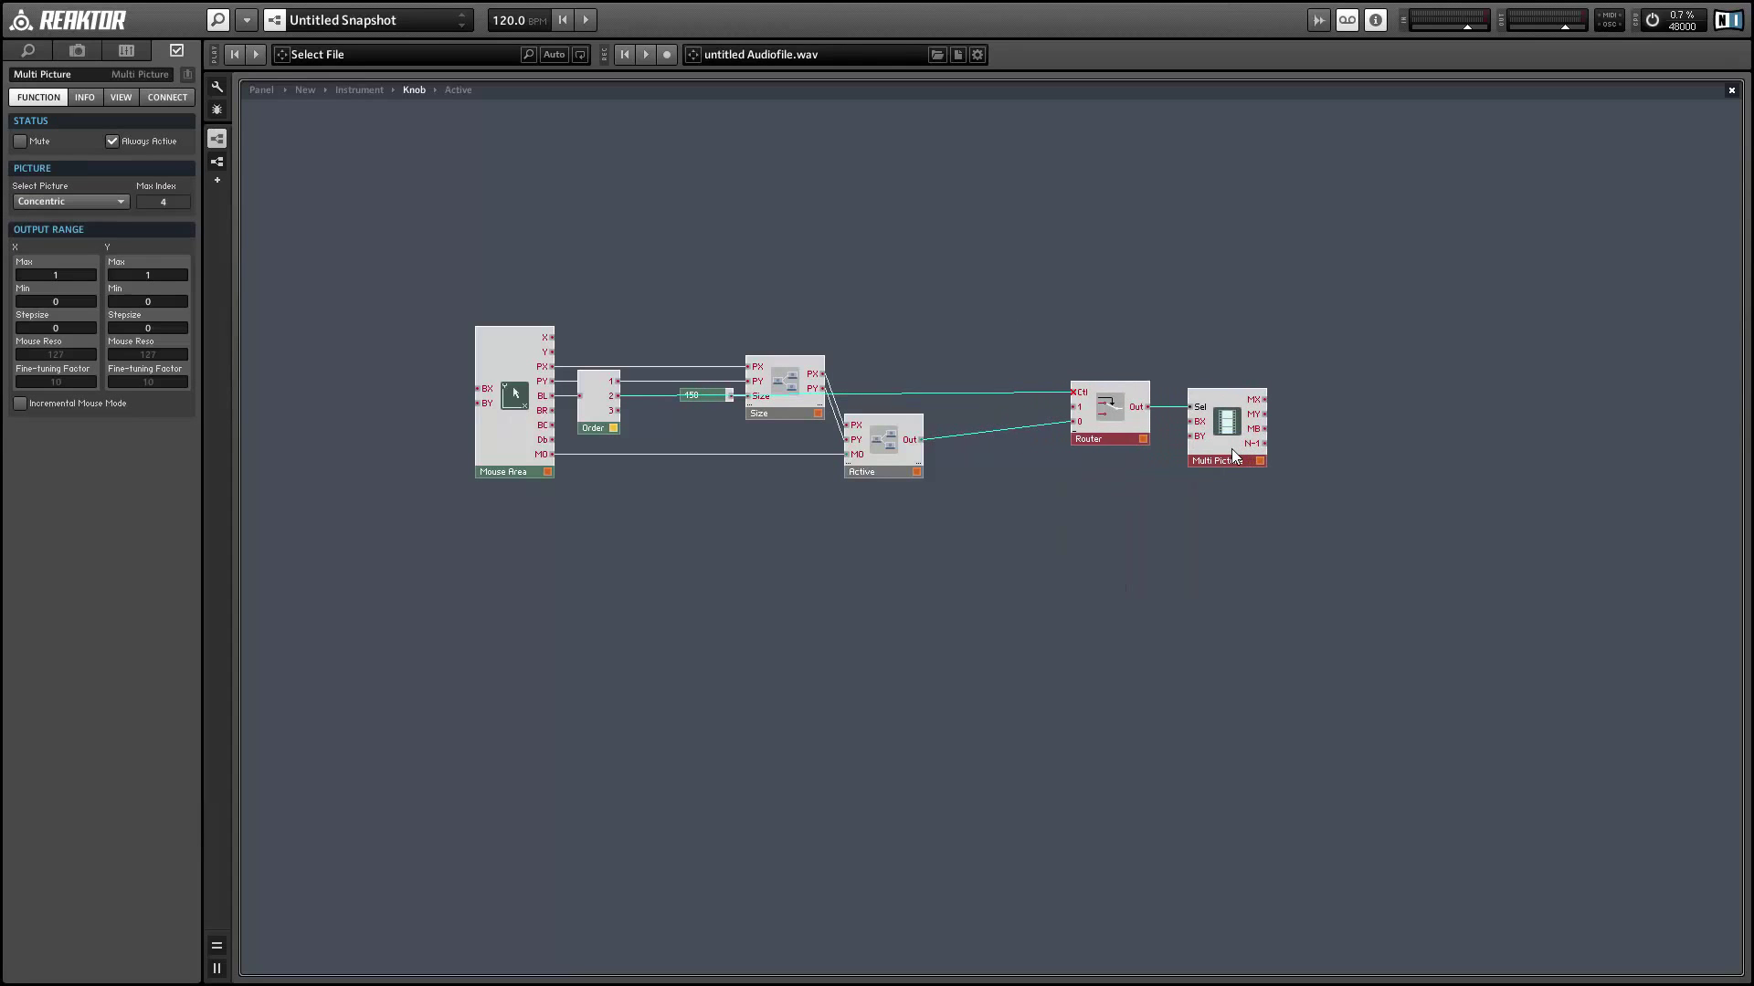
drag(1232, 451, 1235, 454)
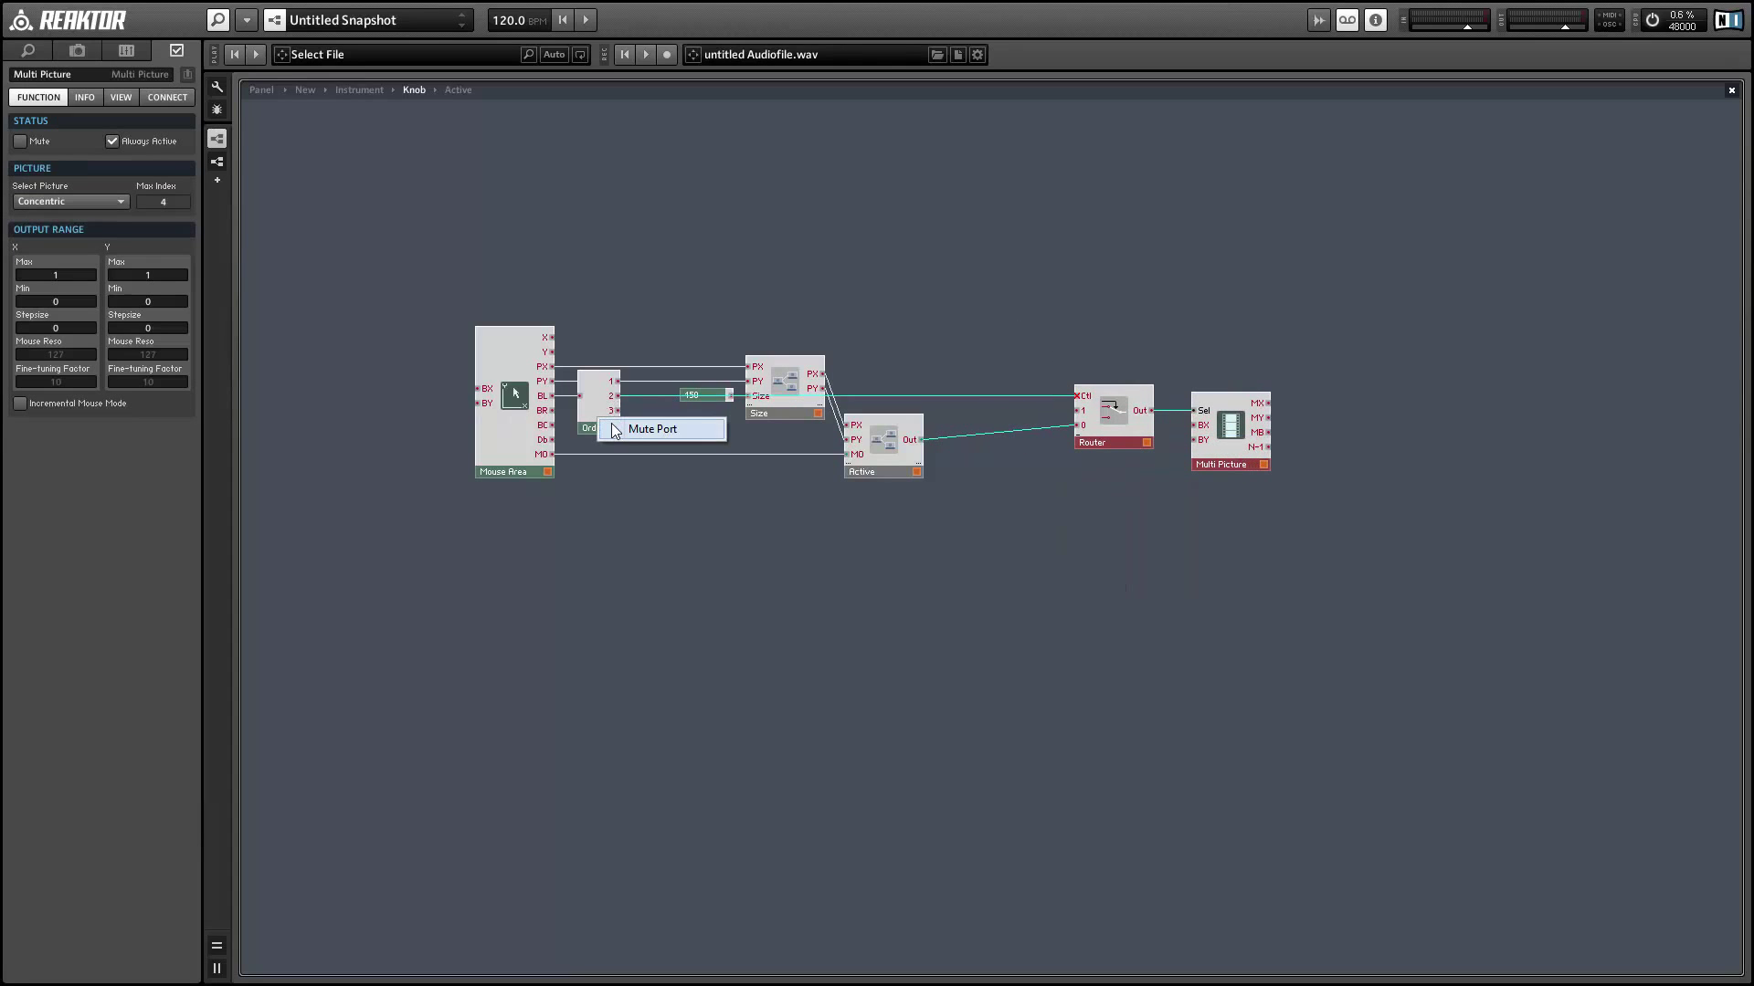
right_click(601, 425)
Step: Set Order to mono and add a Value module holding Active's output, triggered by Order's output 3
click(629, 435)
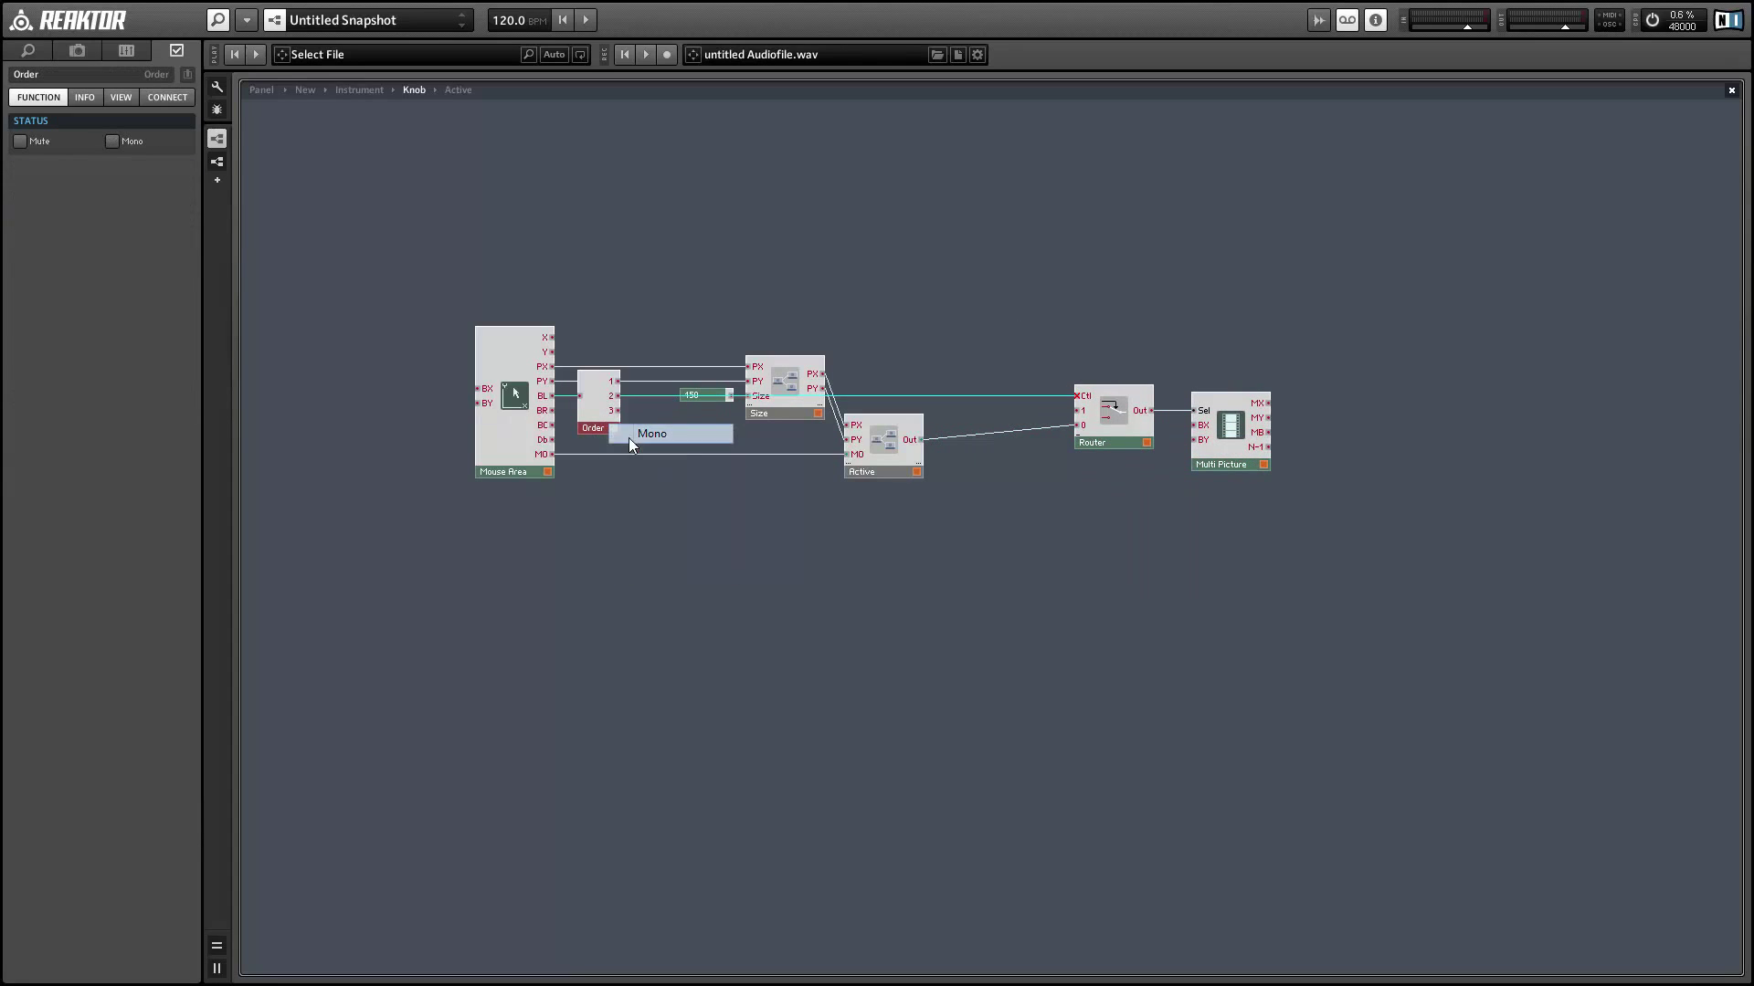
right_click(953, 271)
mouse_move(961, 279)
mouse_move(1246, 539)
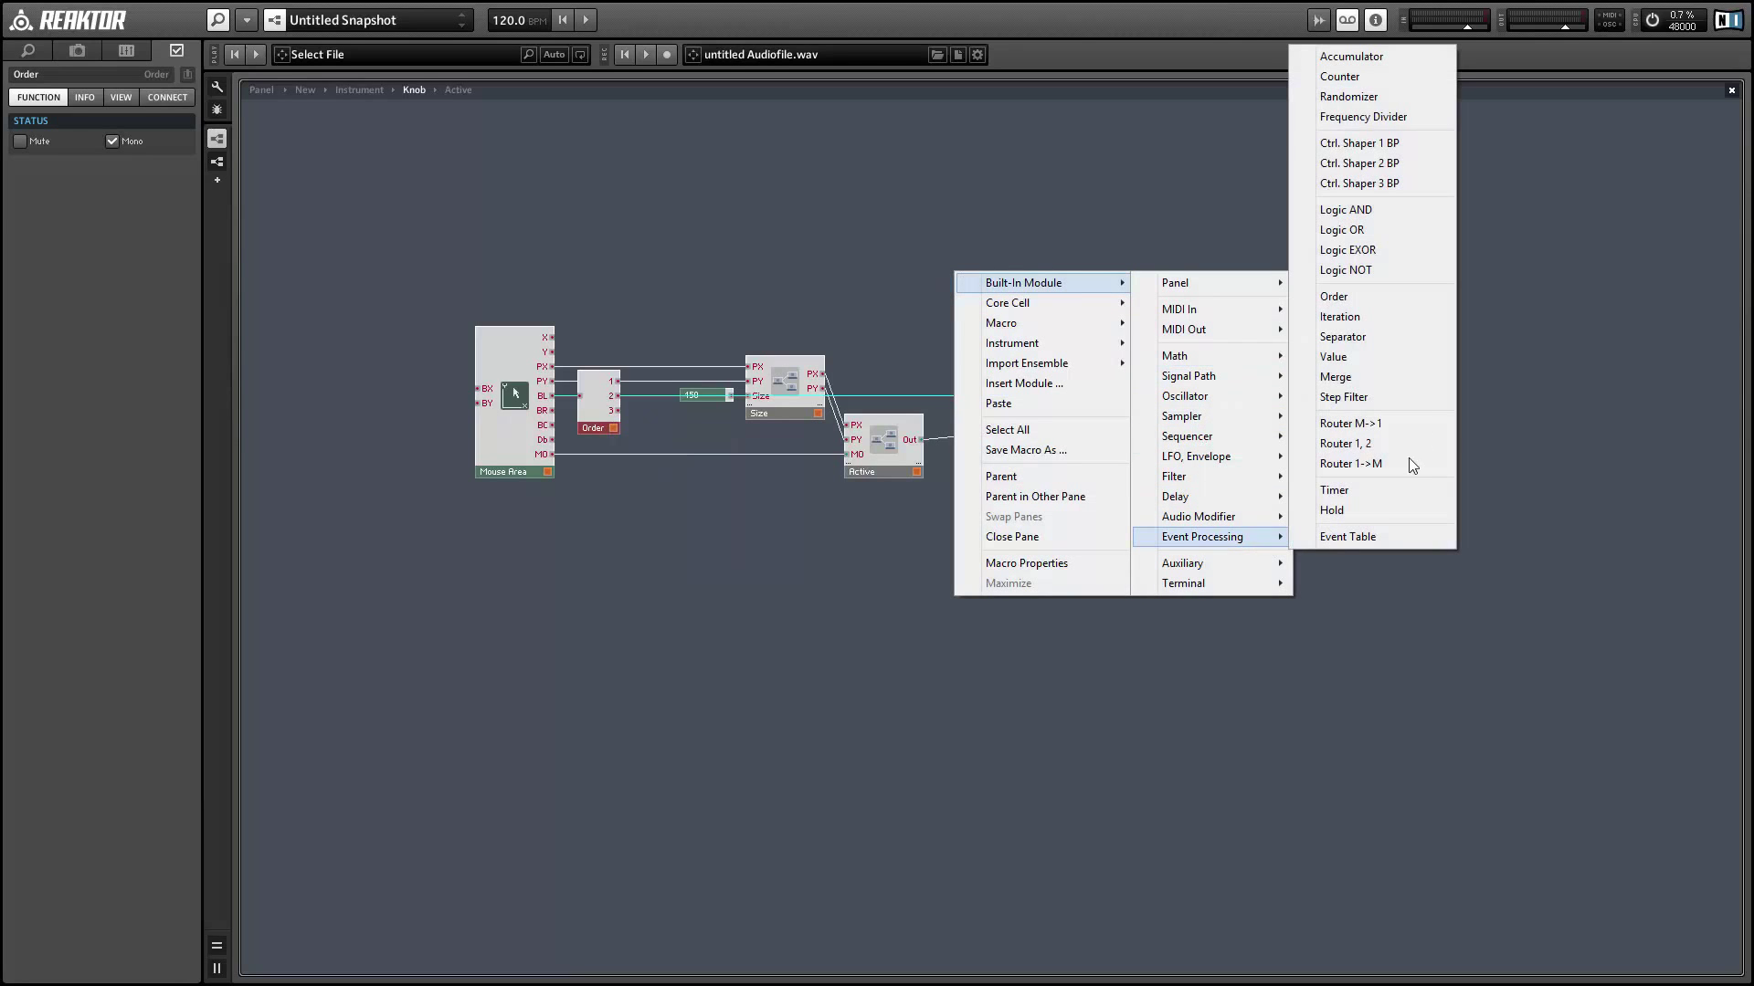
click(1367, 358)
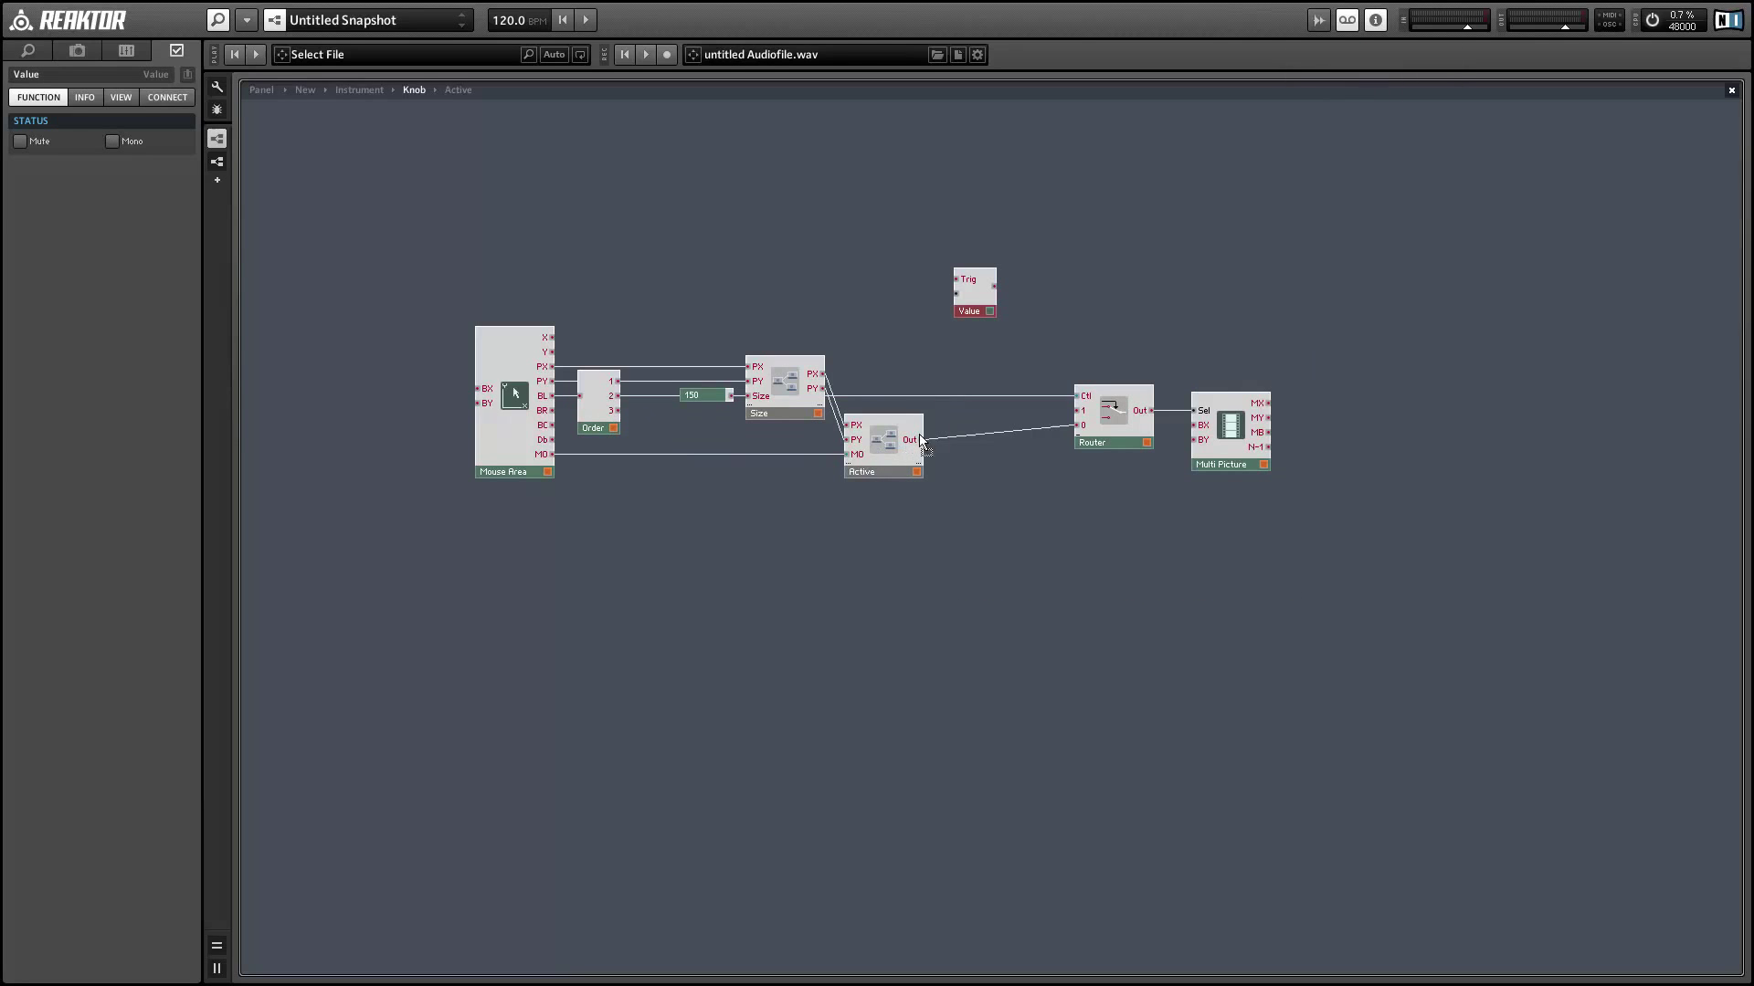
drag(917, 440, 966, 451)
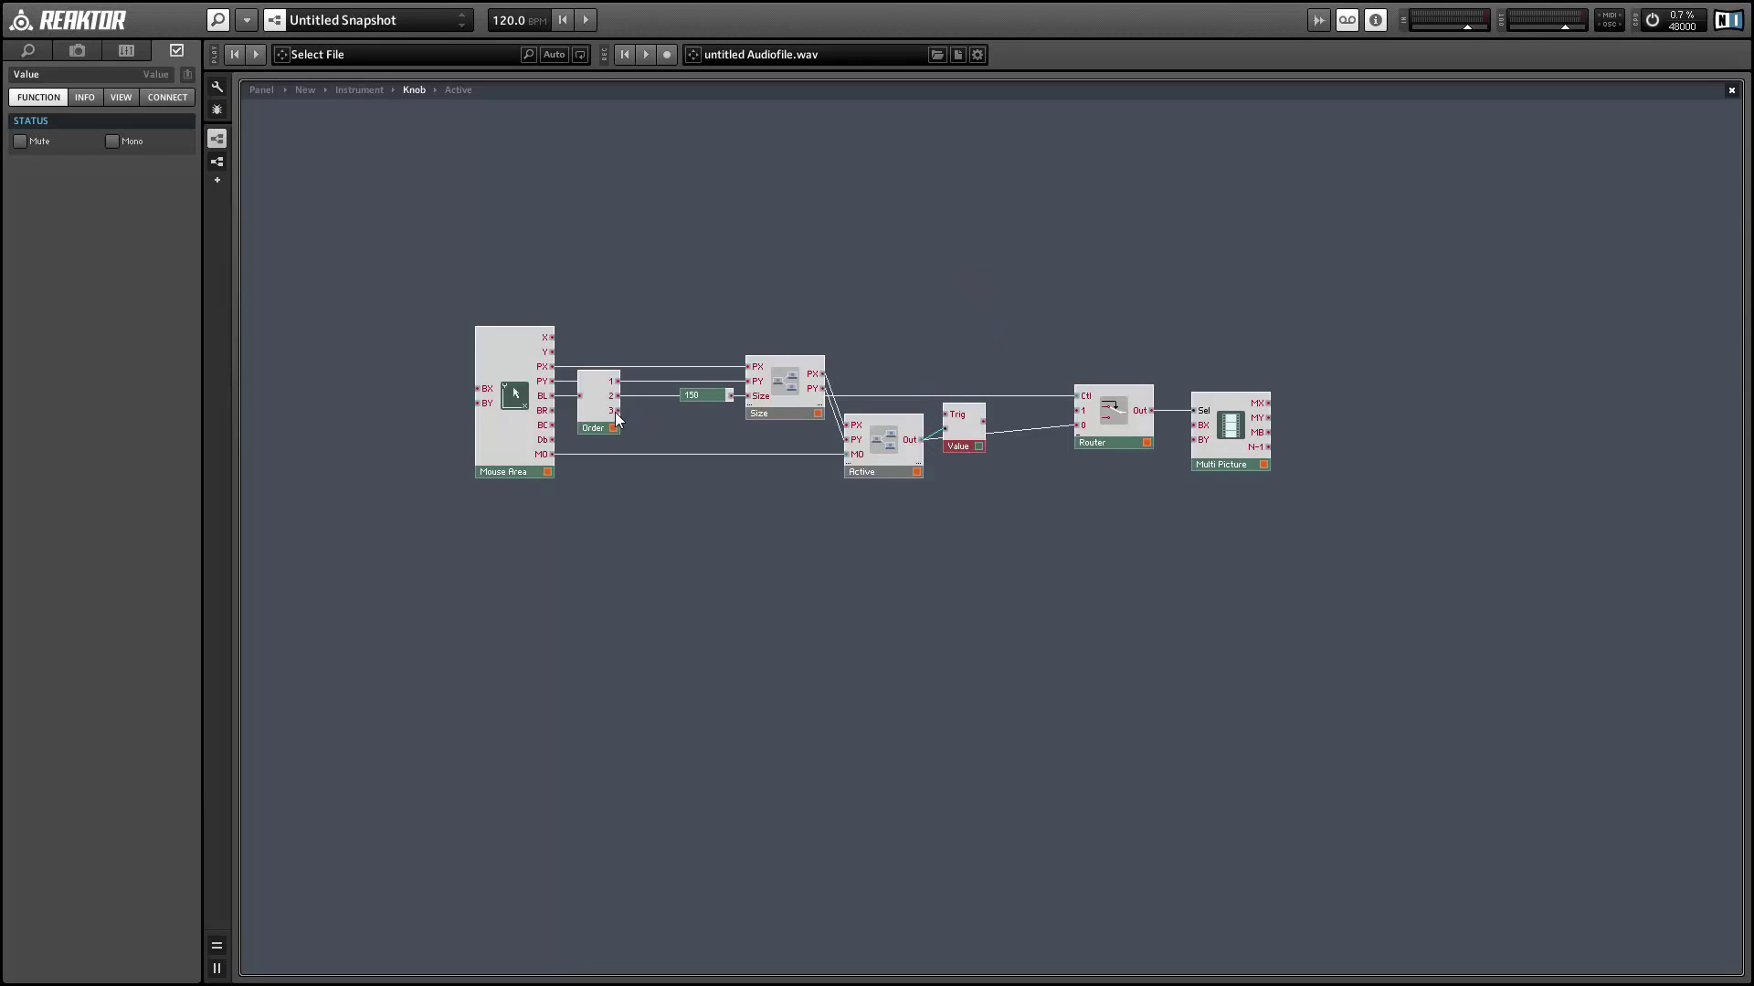
drag(705, 365, 963, 440)
click(1007, 462)
Step: Add a Merge module fed by Value's output and place it before the Router
right_click(1017, 470)
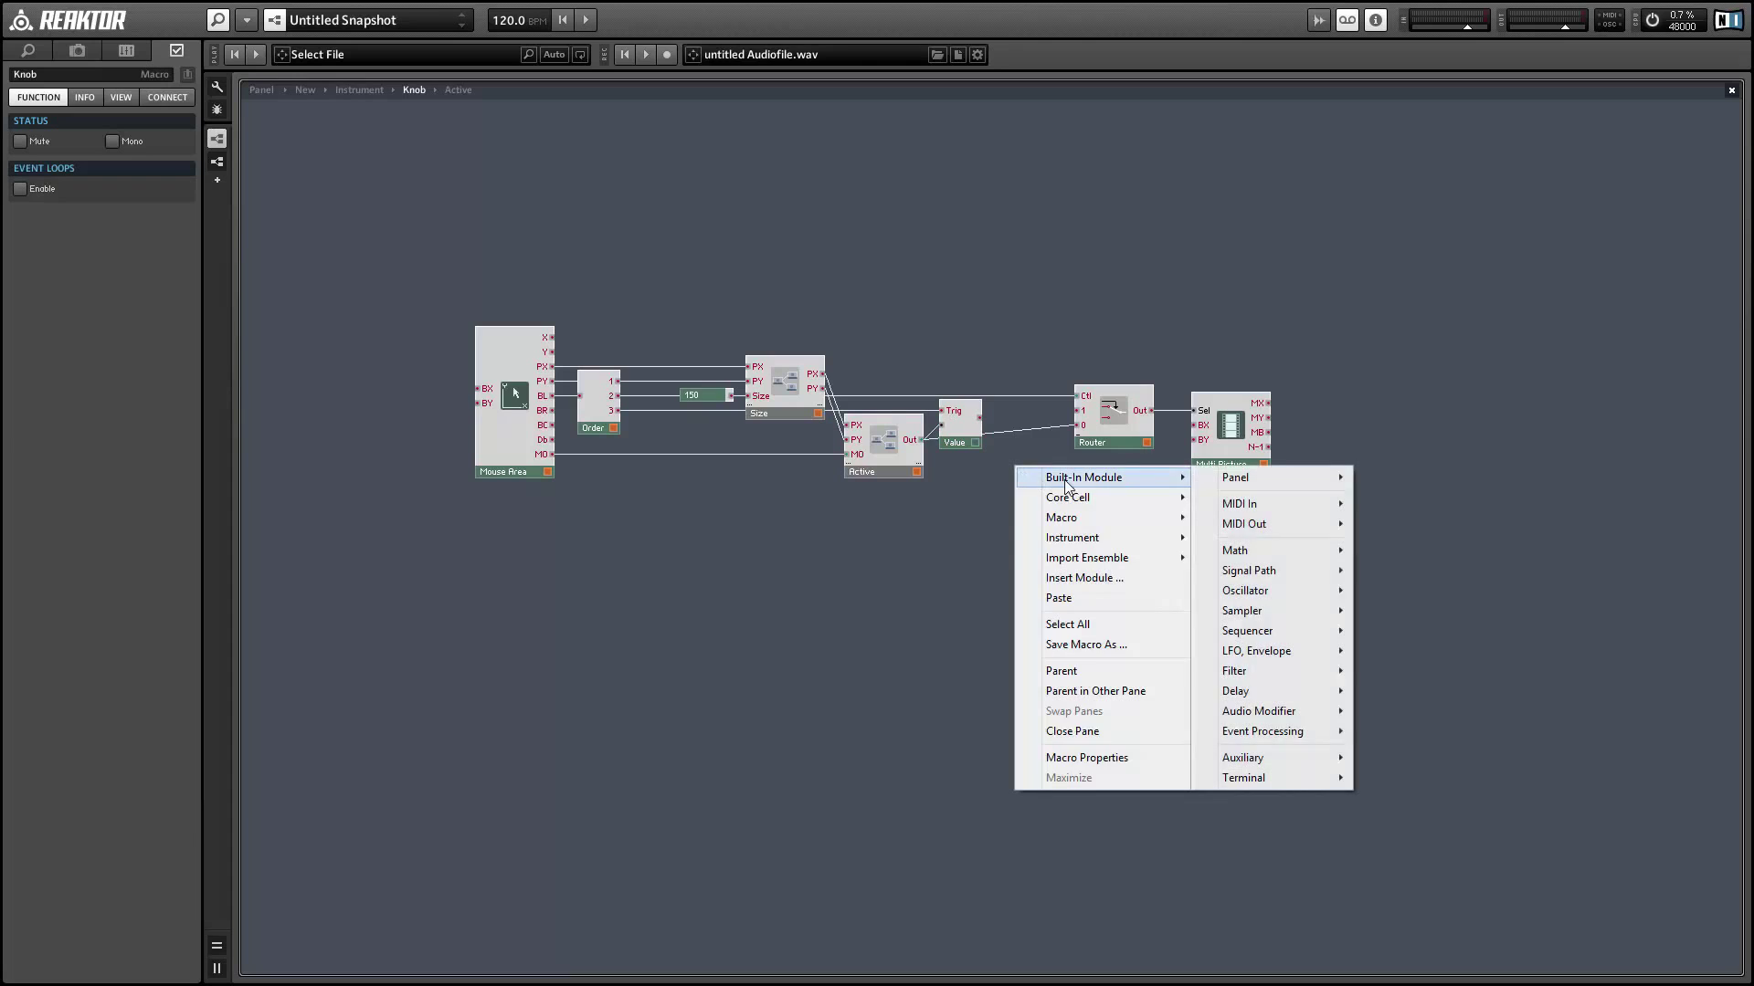
mouse_move(1284, 728)
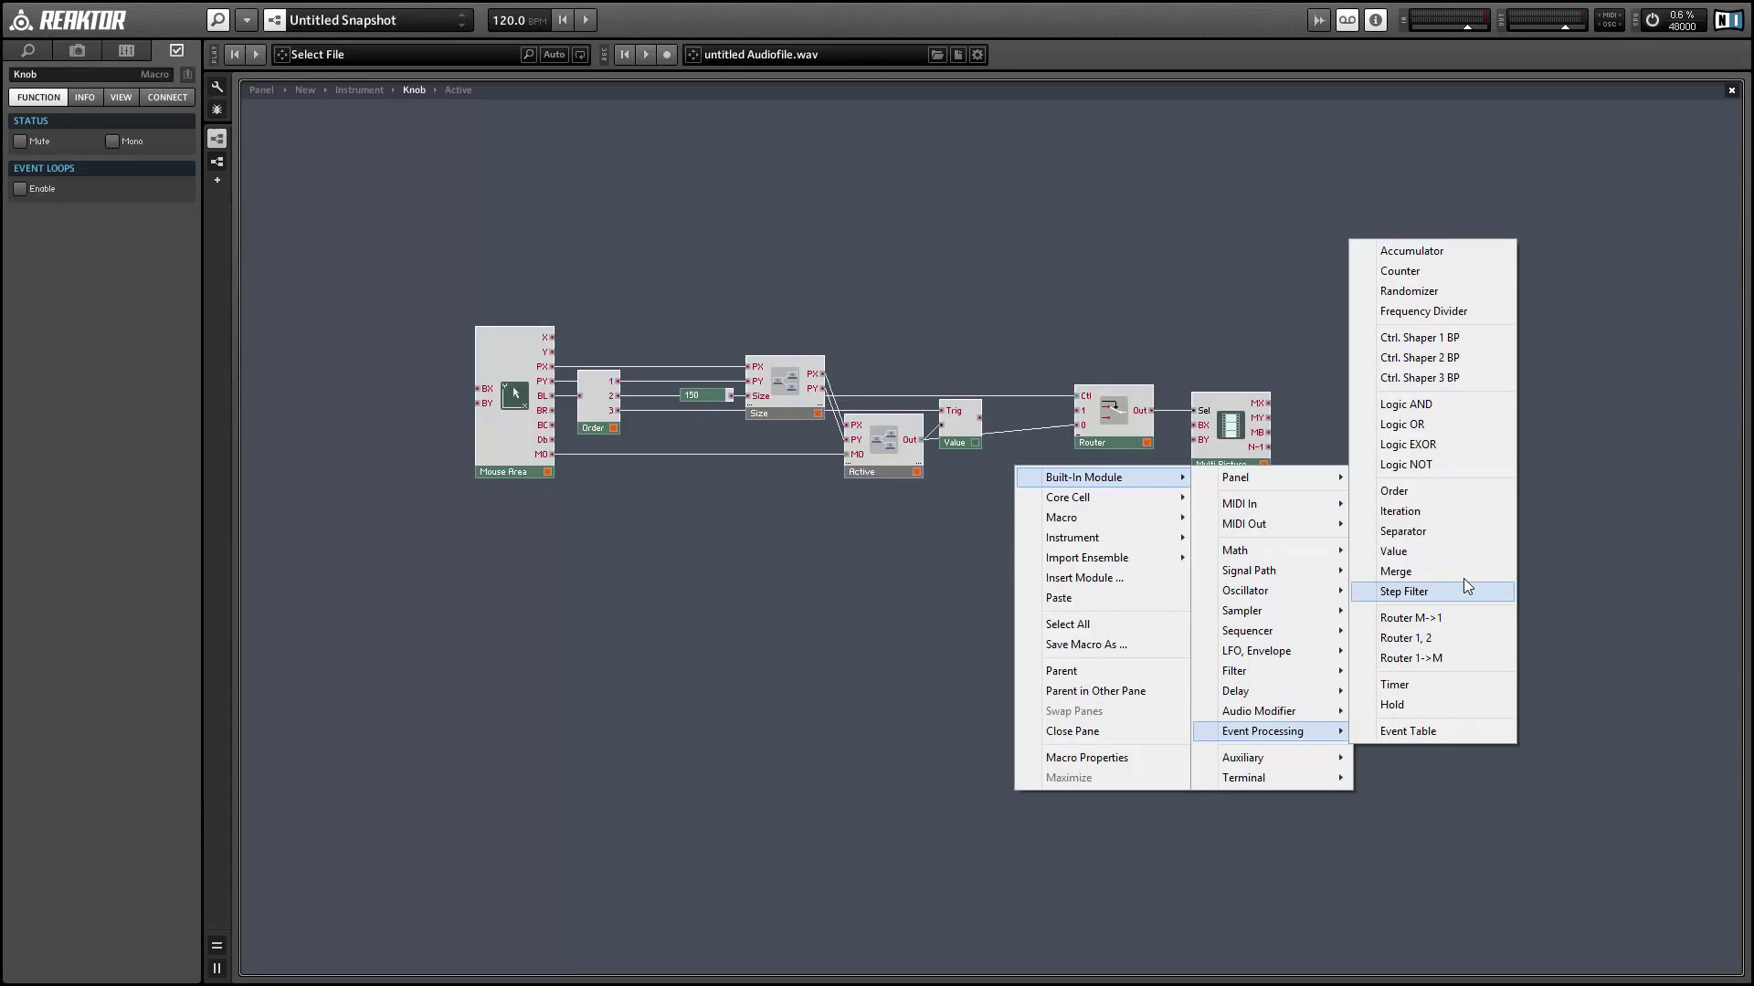
click(1396, 571)
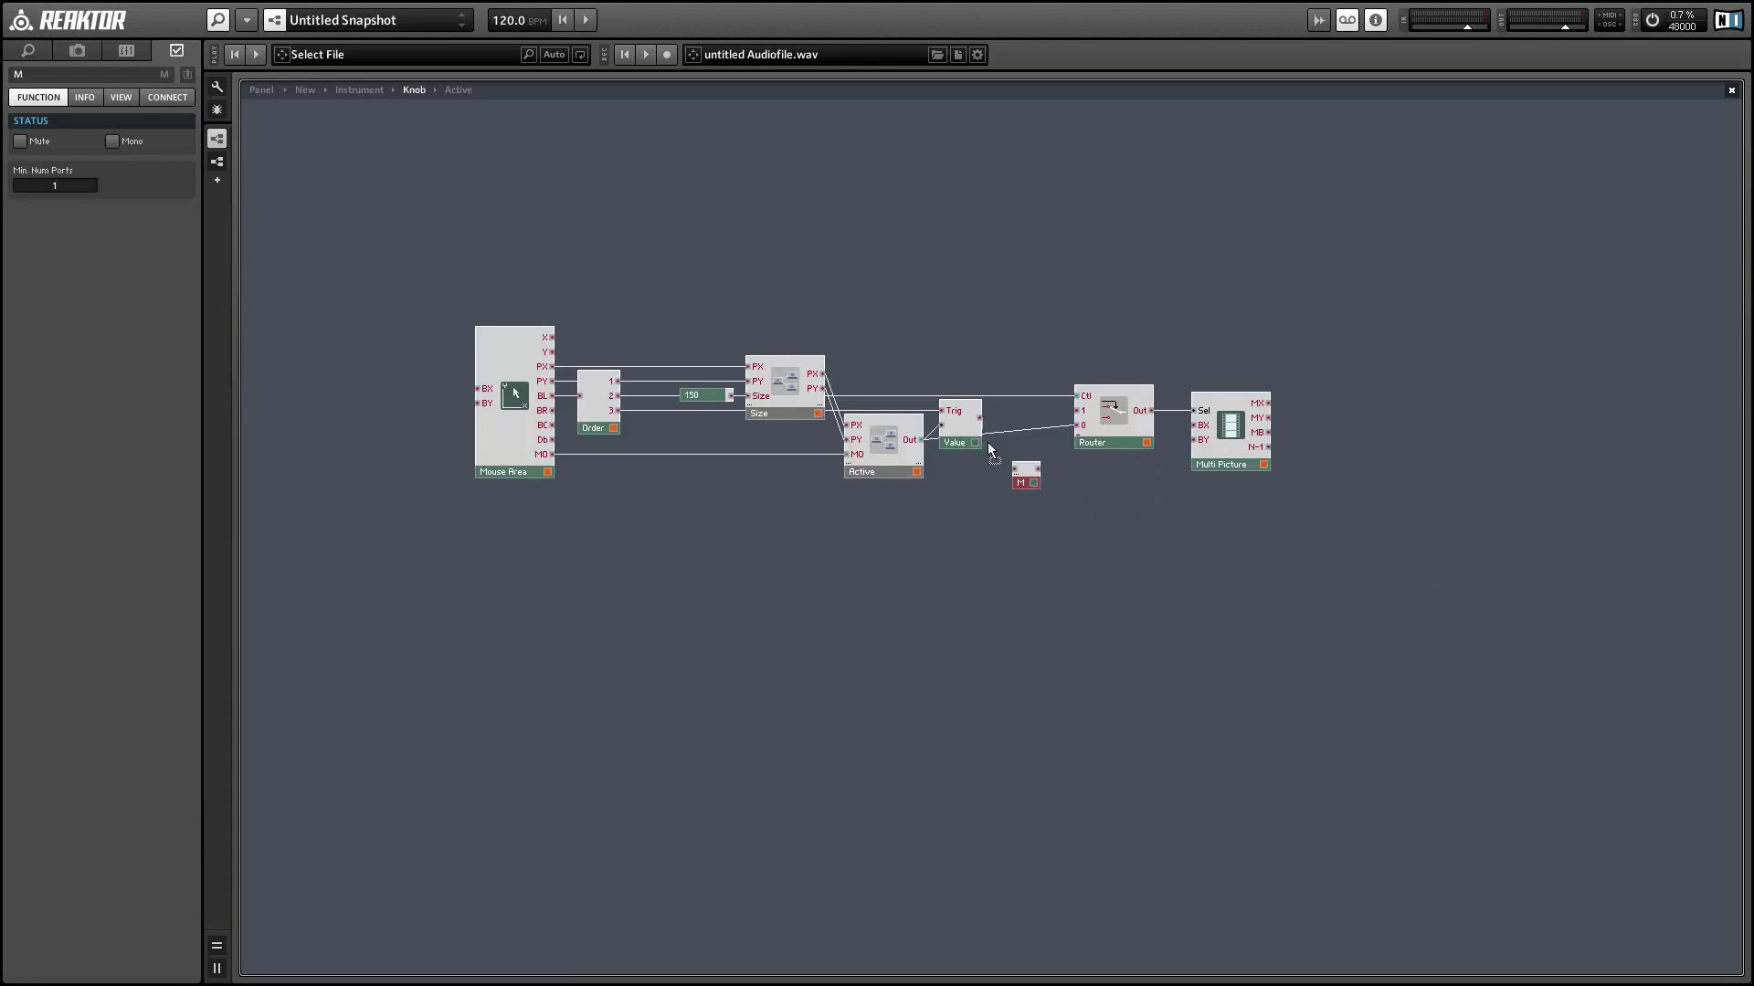
drag(980, 417, 1087, 431)
drag(1023, 485, 946, 407)
Step: Set the Value and Merge modules to mono and shift Router and Multi Picture left
right_click(1018, 452)
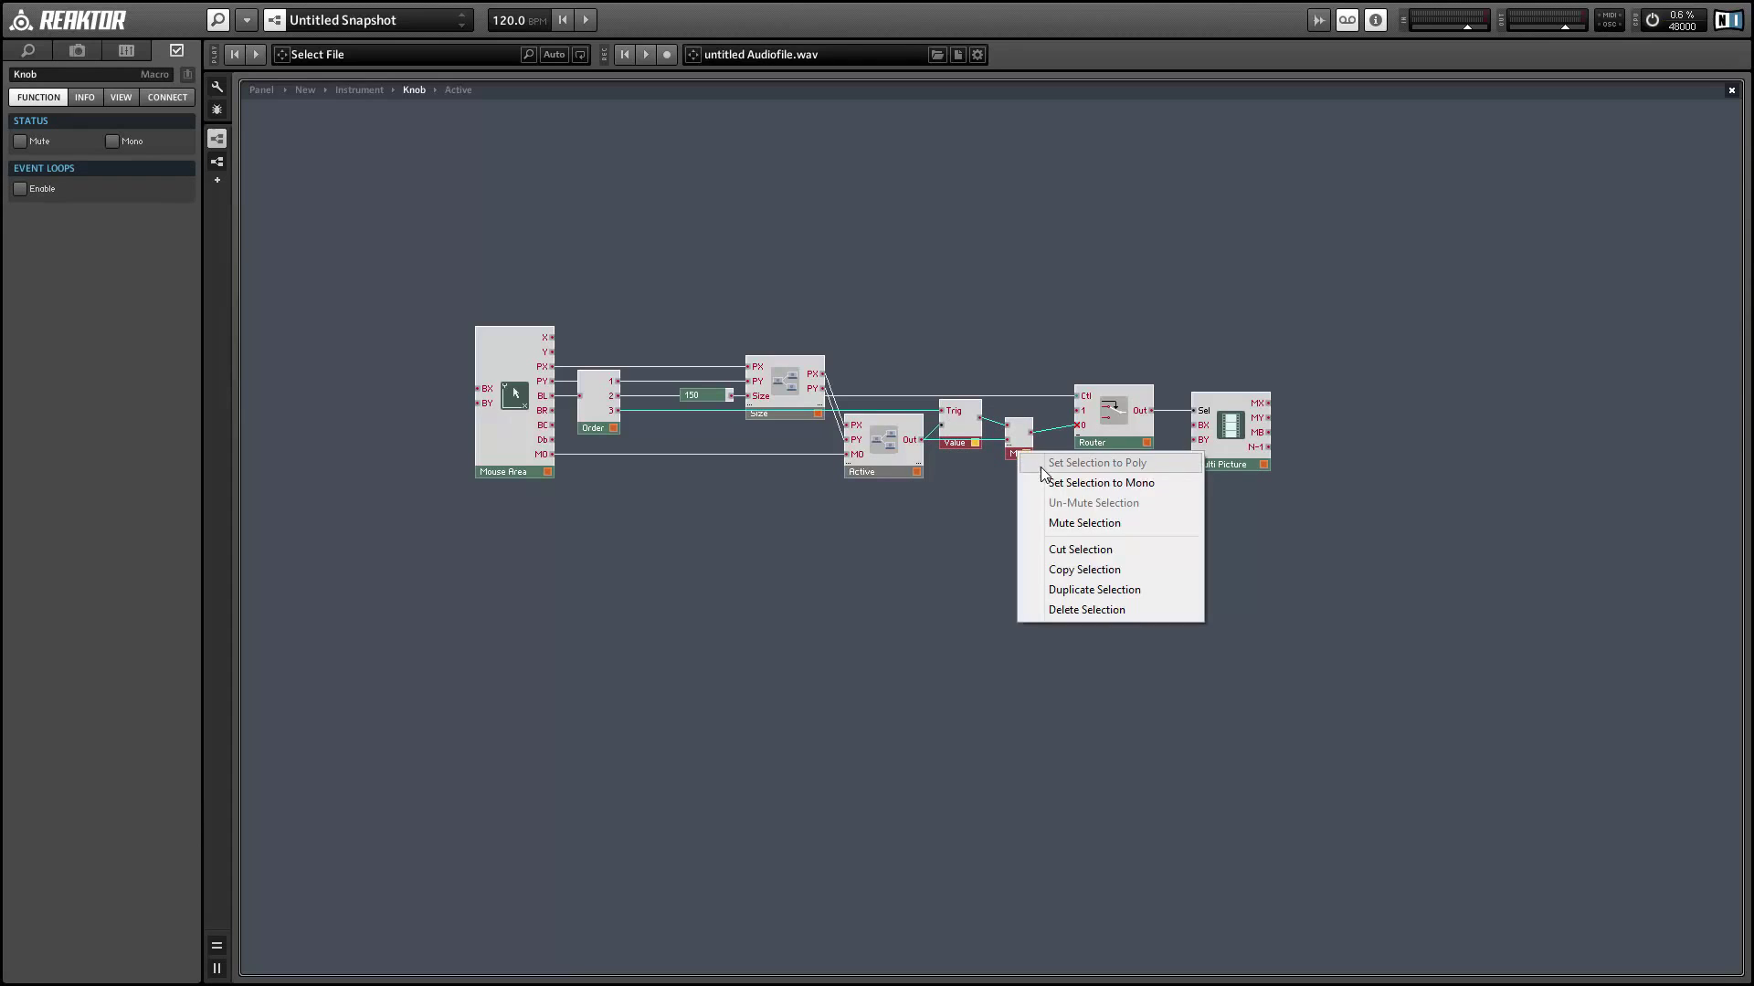
click(1046, 482)
drag(1077, 305, 1231, 460)
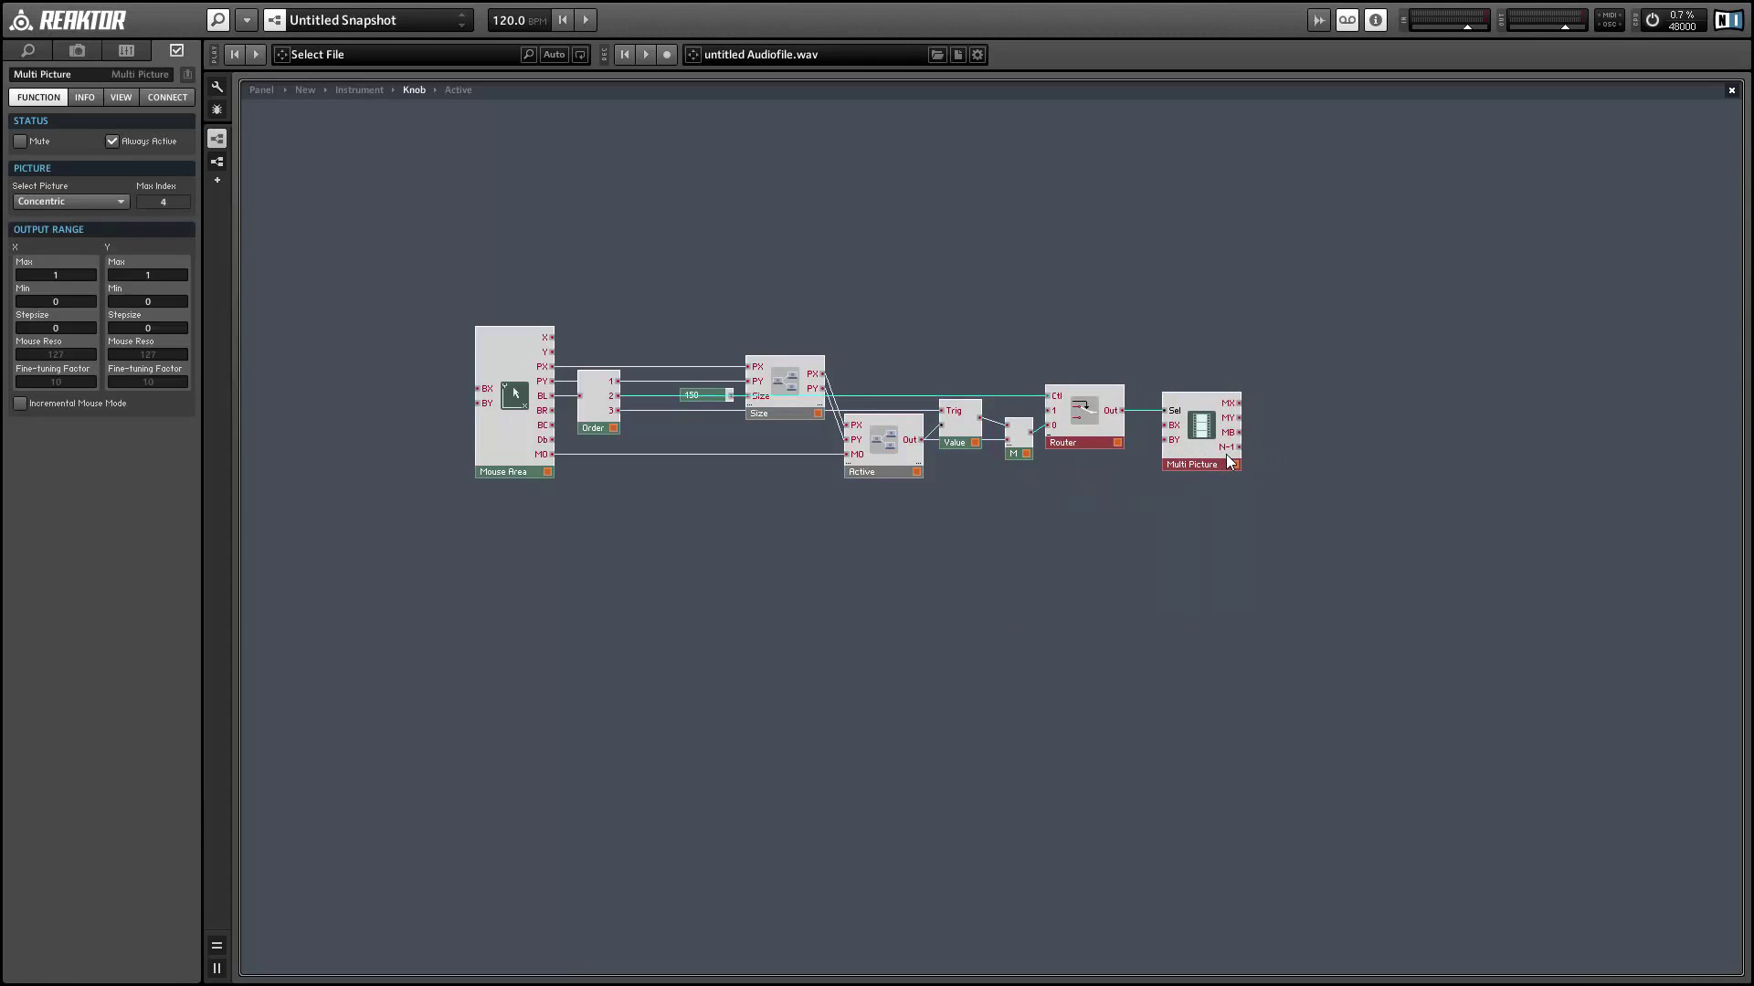
click(1133, 524)
Step: Add an empty one-in one-out macro at the upper right, fed by the Router's output
right_click(897, 214)
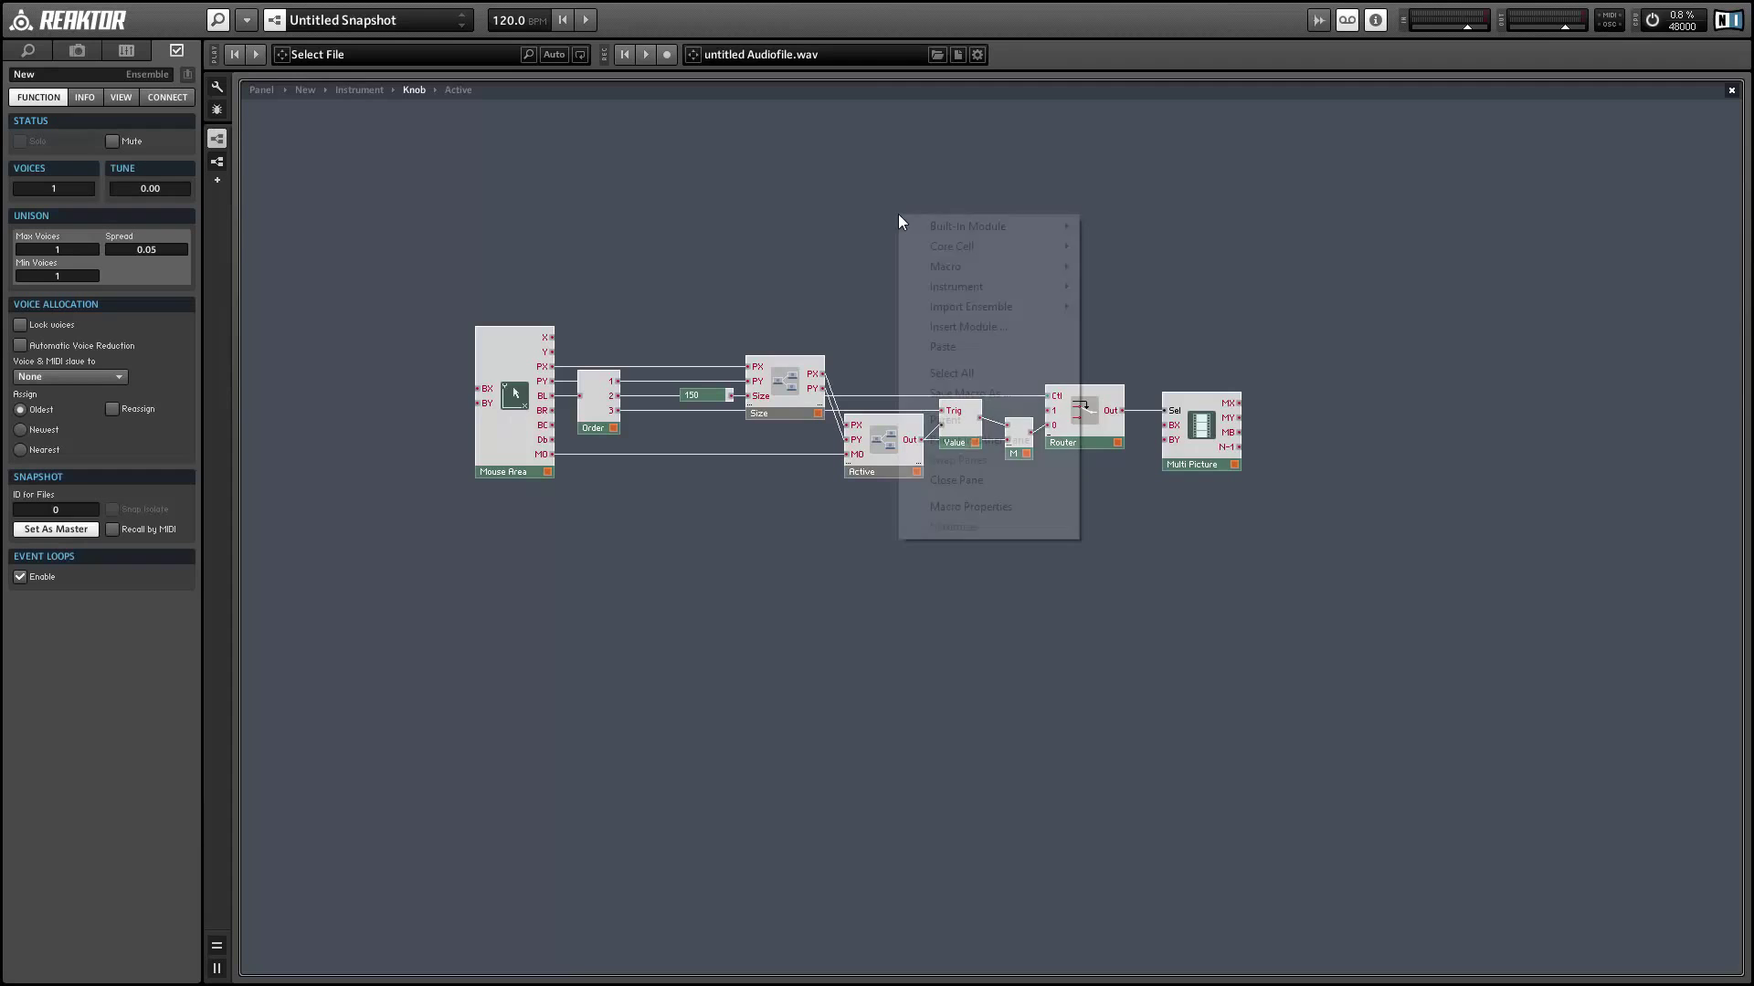
mouse_move(969, 271)
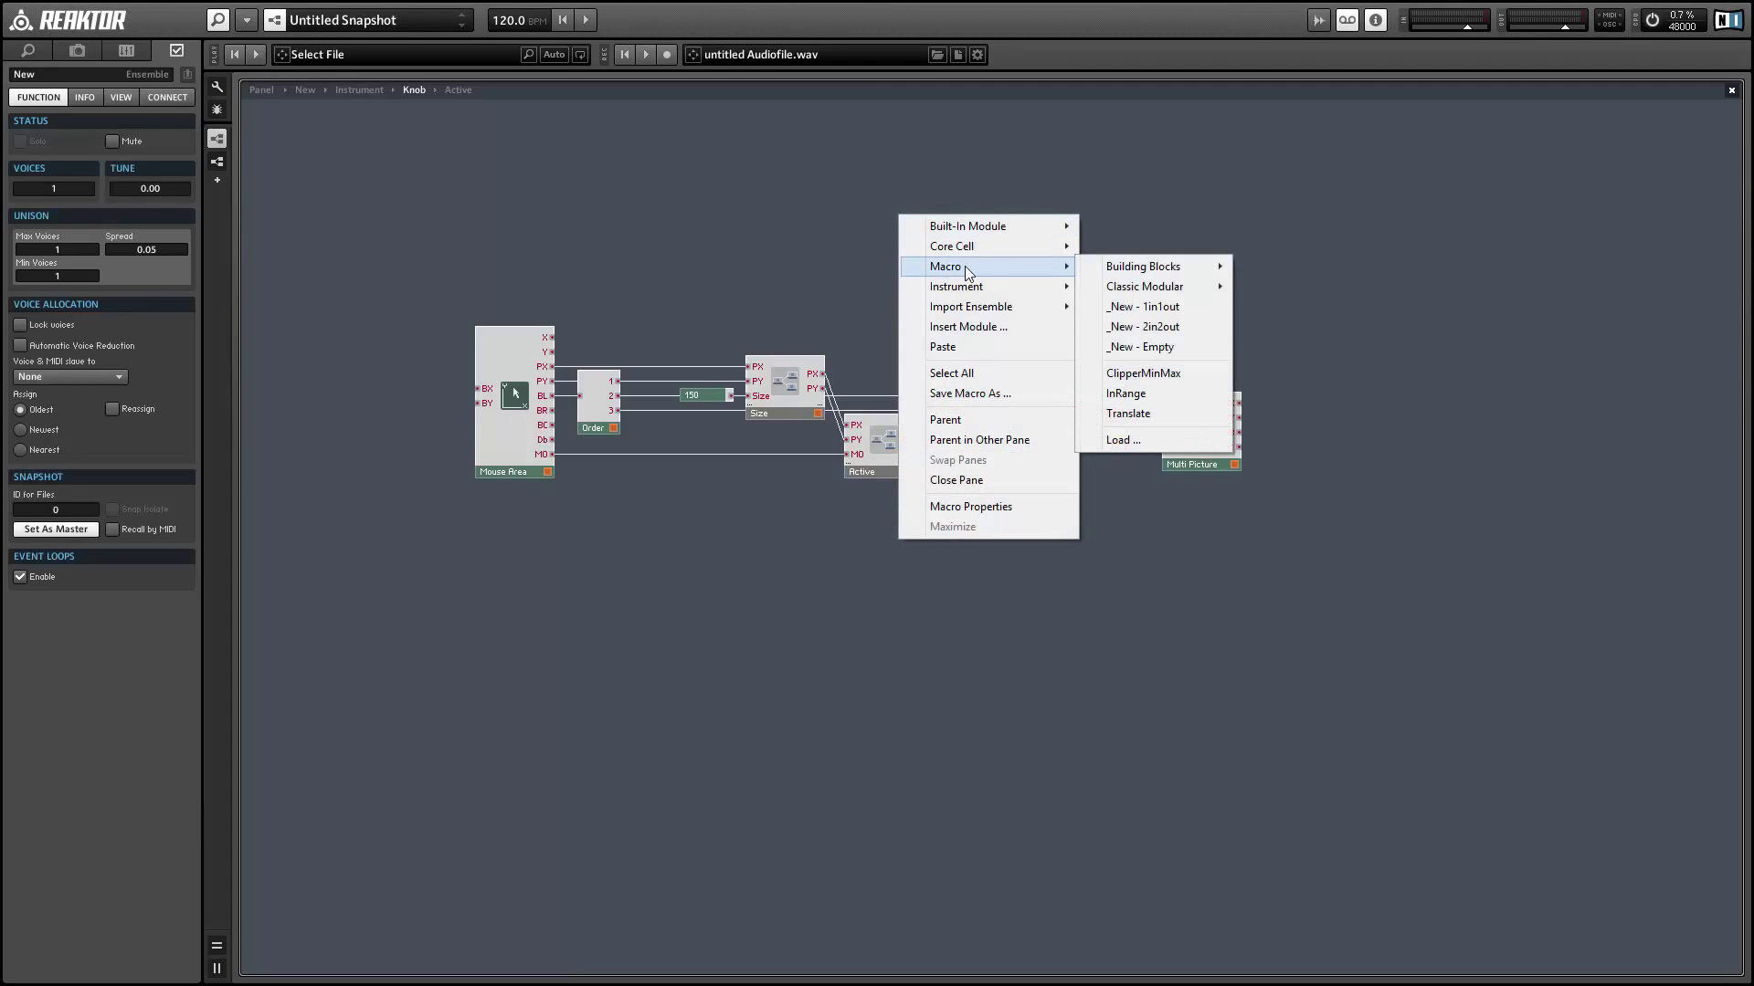
click(1142, 307)
drag(943, 255, 1265, 281)
drag(1114, 413, 1222, 258)
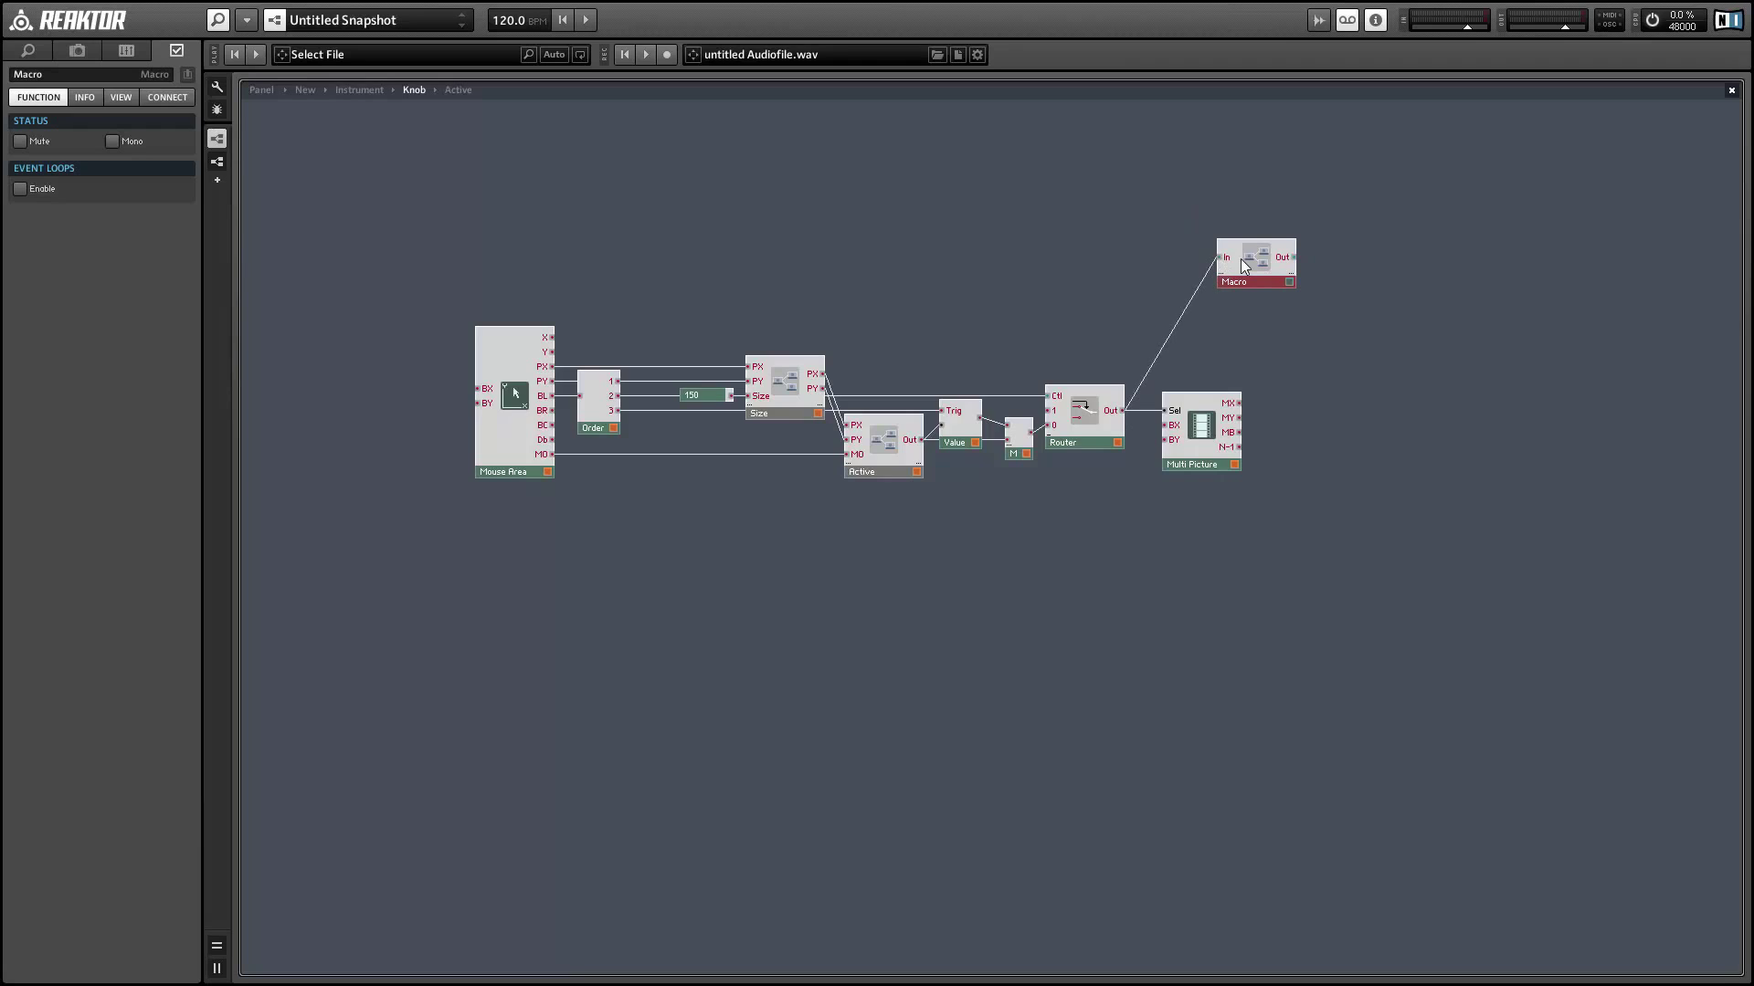
double_click(1241, 260)
double_click(959, 288)
Step: Wire Size's PY and Order's output 2 into the macro and place it beside Multi Picture
drag(822, 388, 1225, 265)
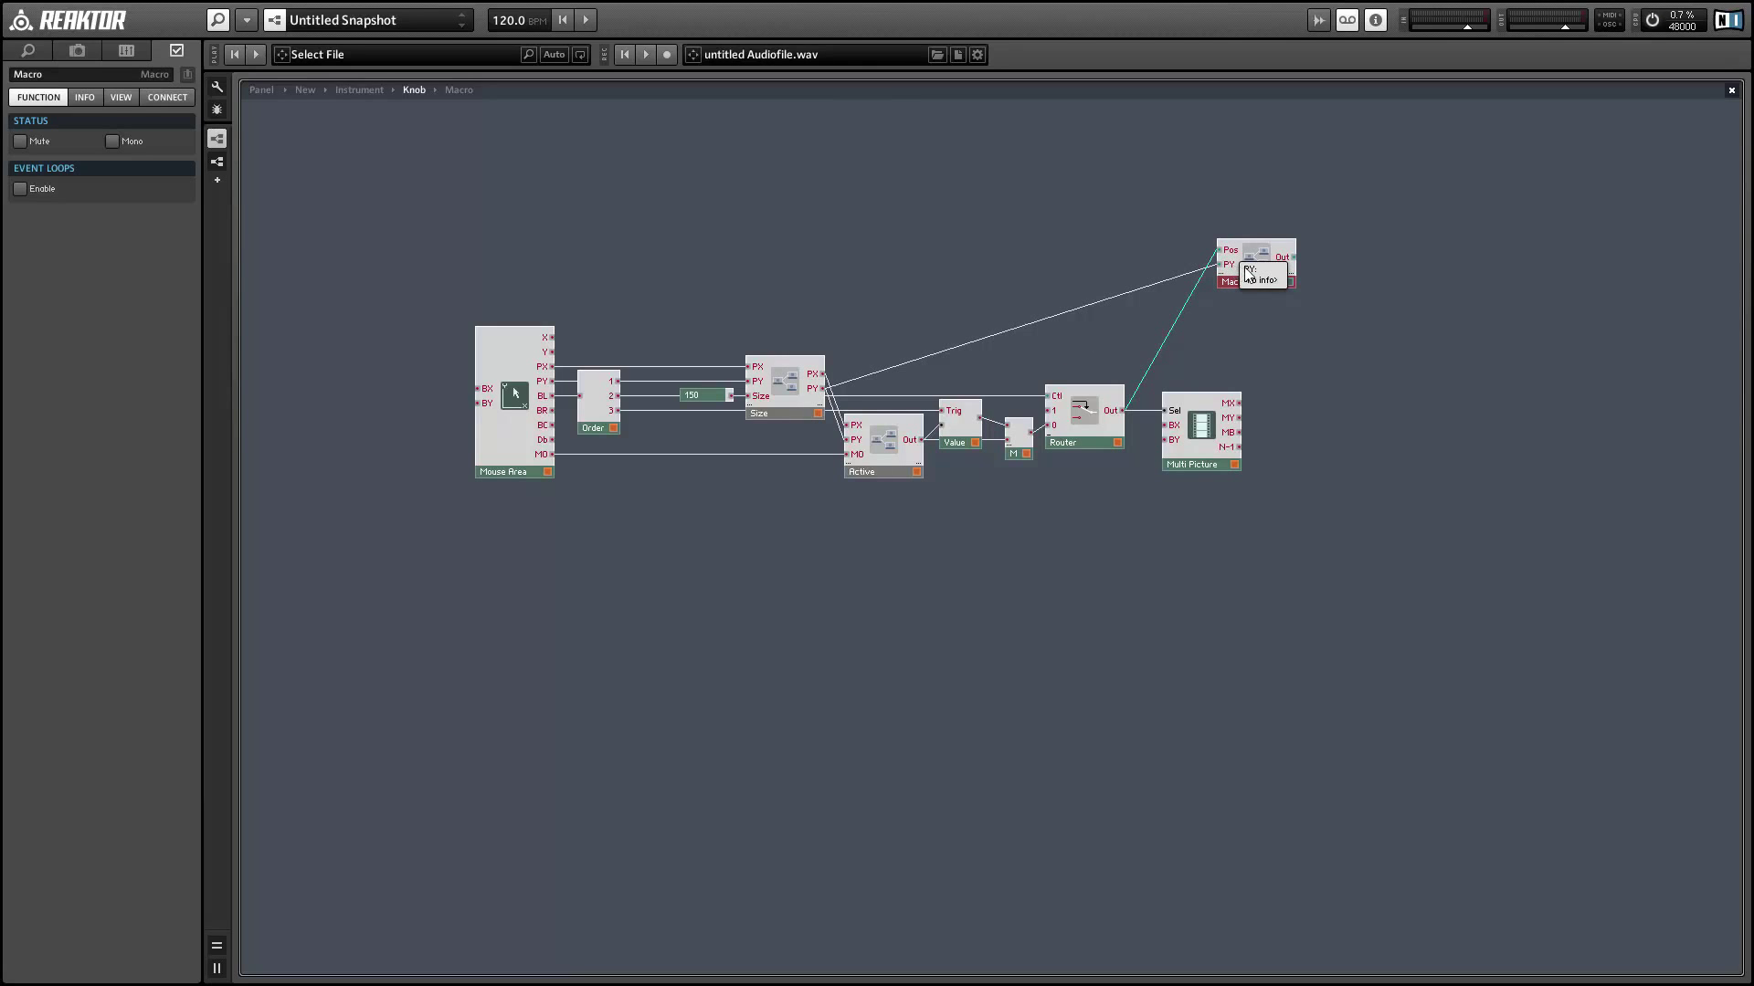
drag(1256, 272, 1267, 287)
click(604, 430)
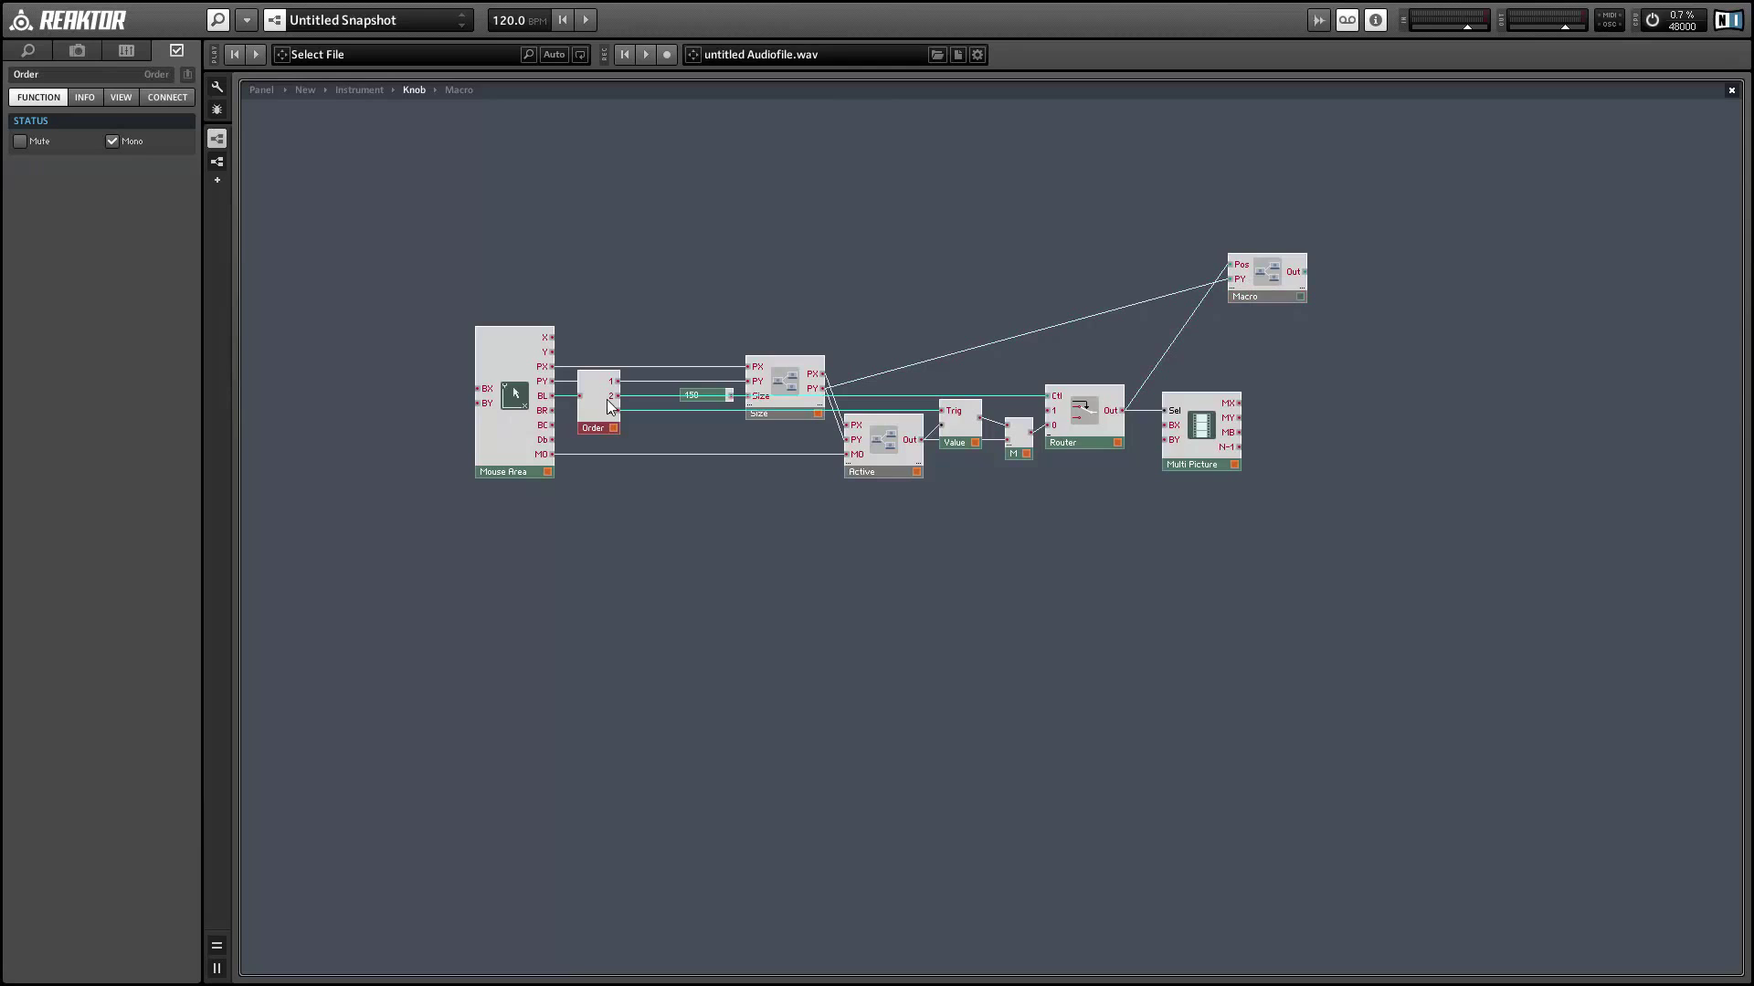
drag(618, 396, 1239, 296)
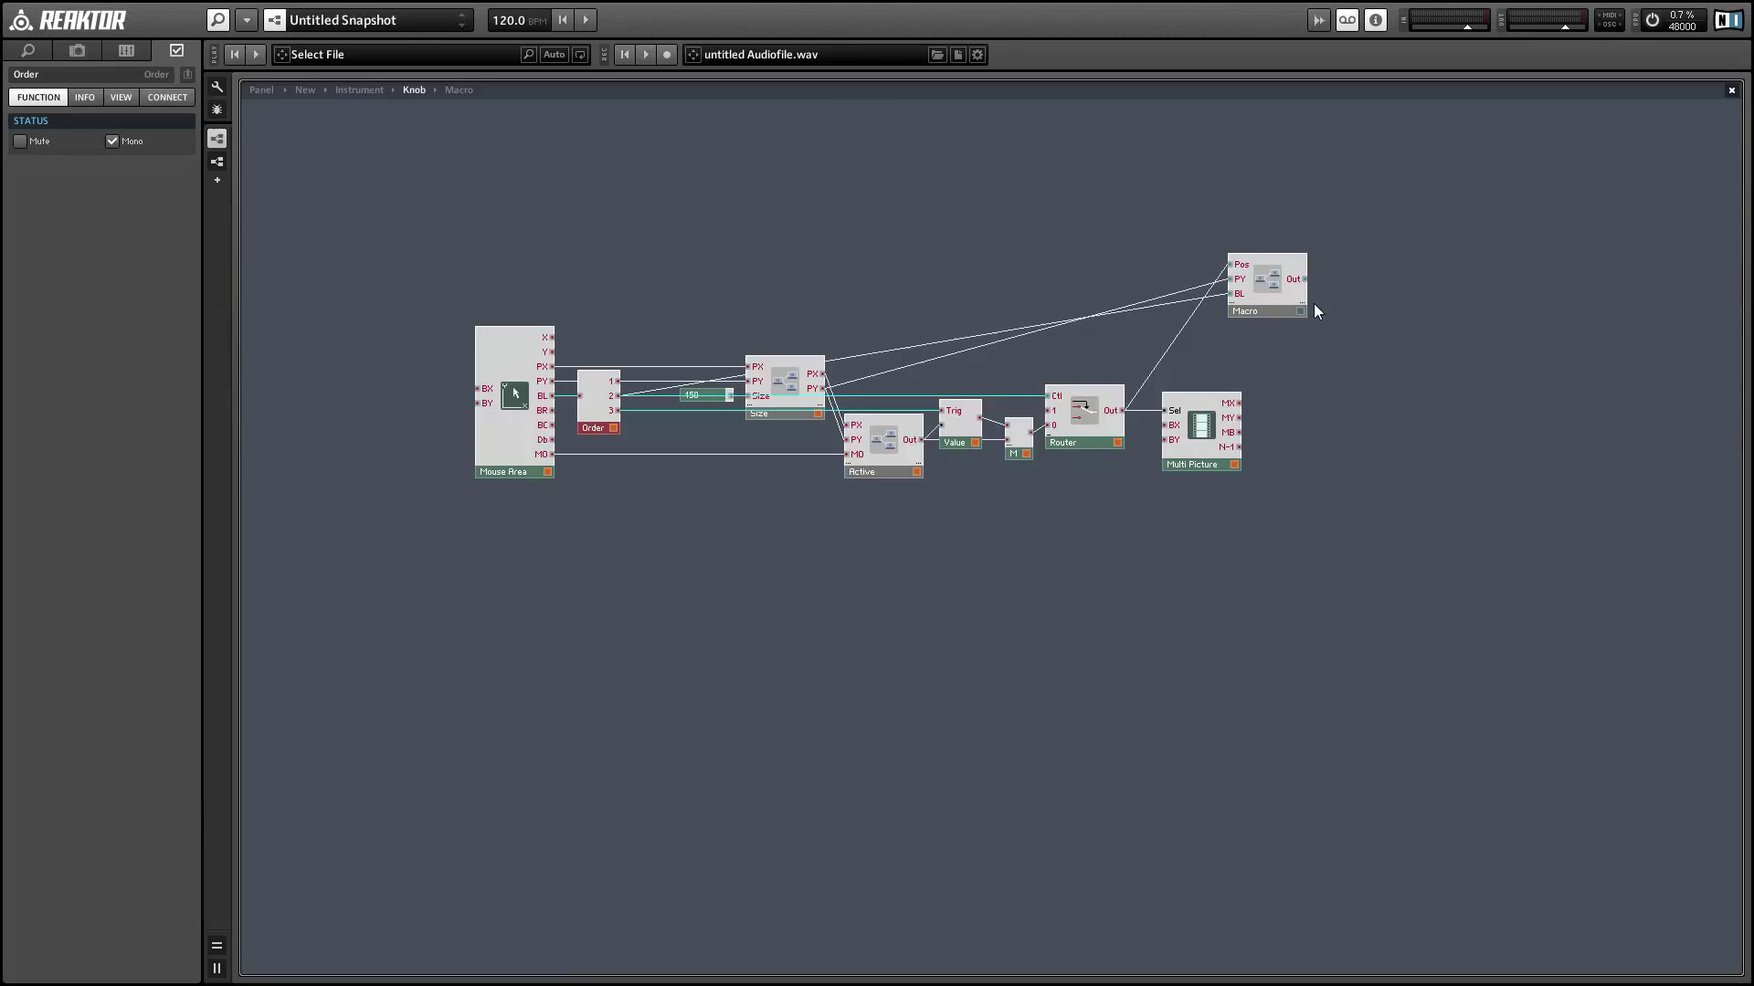
drag(1277, 302, 1300, 401)
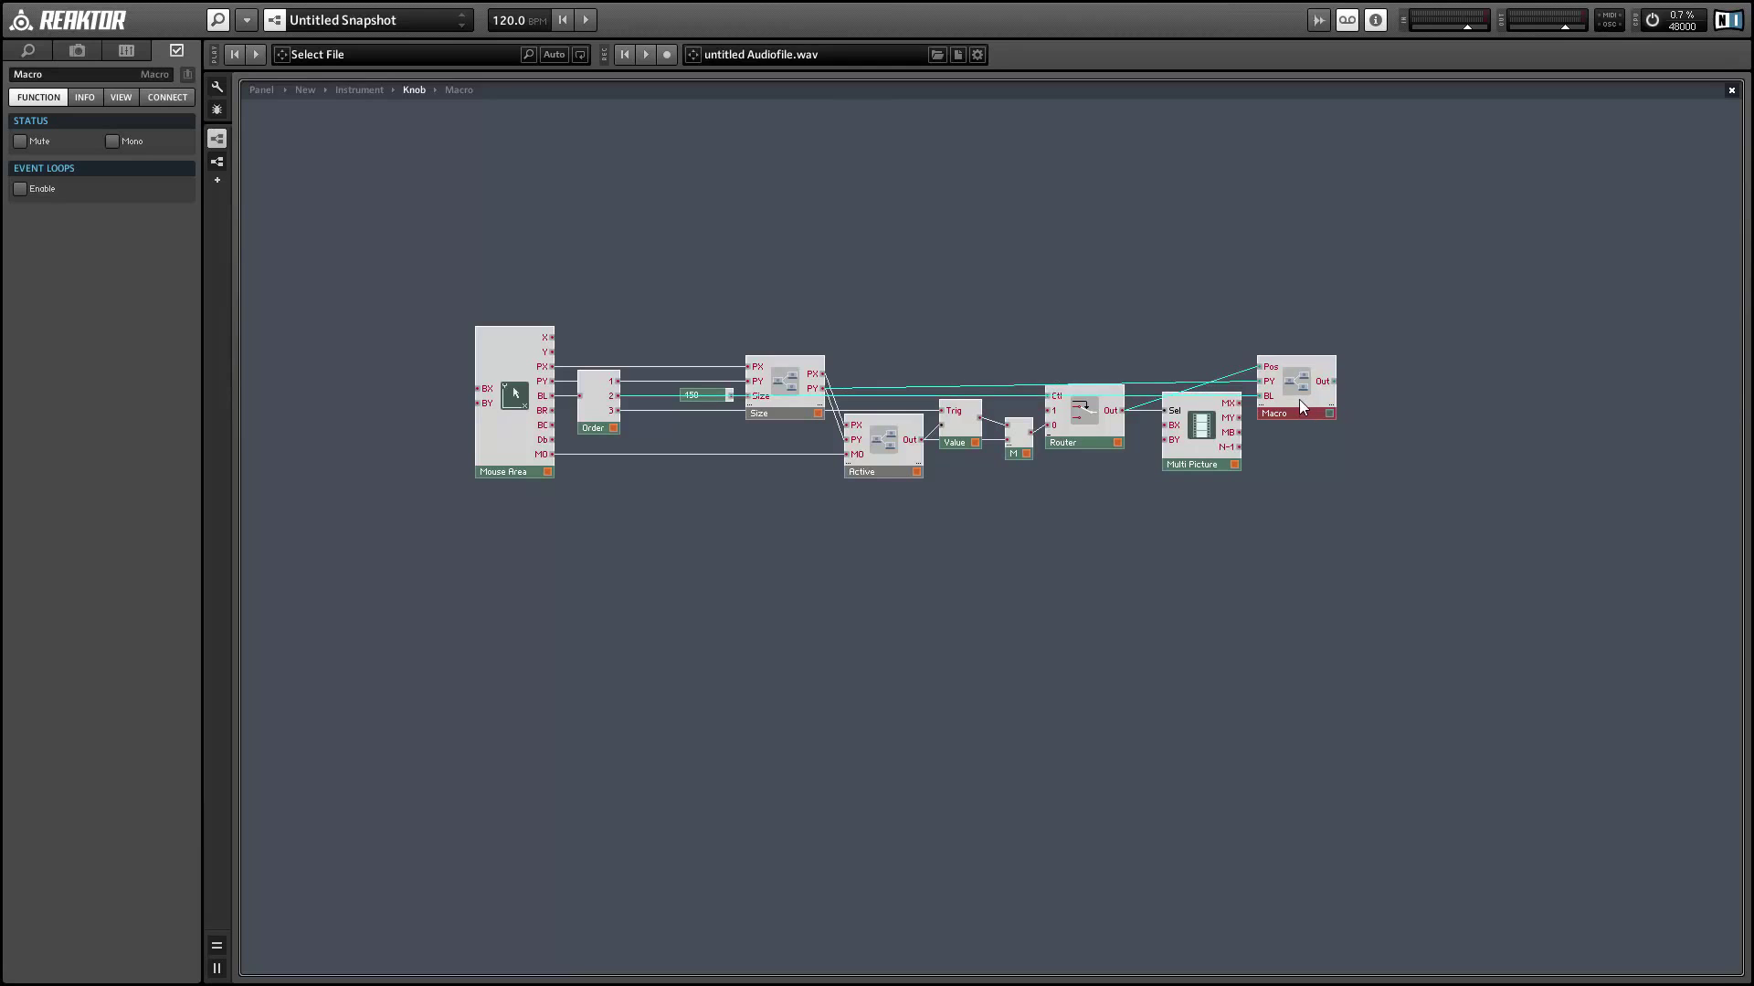
Step: Inside the macro, insert a Router 1->M module set to five outputs
double_click(1300, 402)
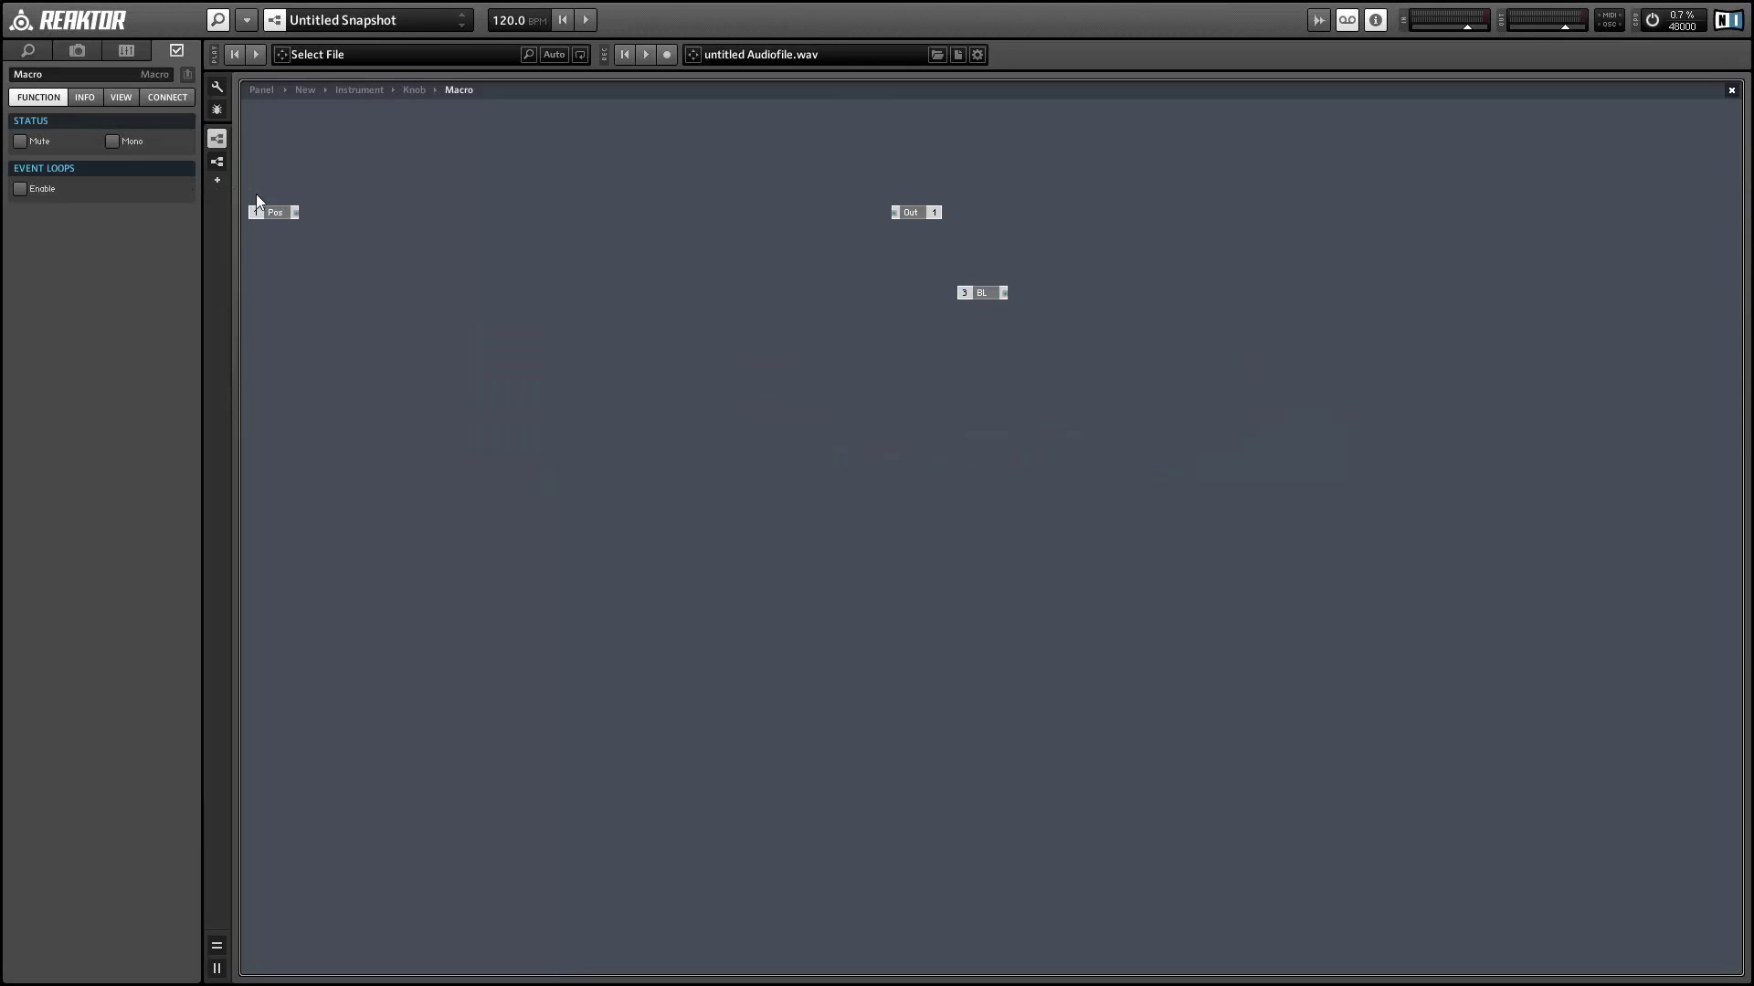
drag(259, 209, 477, 240)
right_click(574, 209)
mouse_move(584, 215)
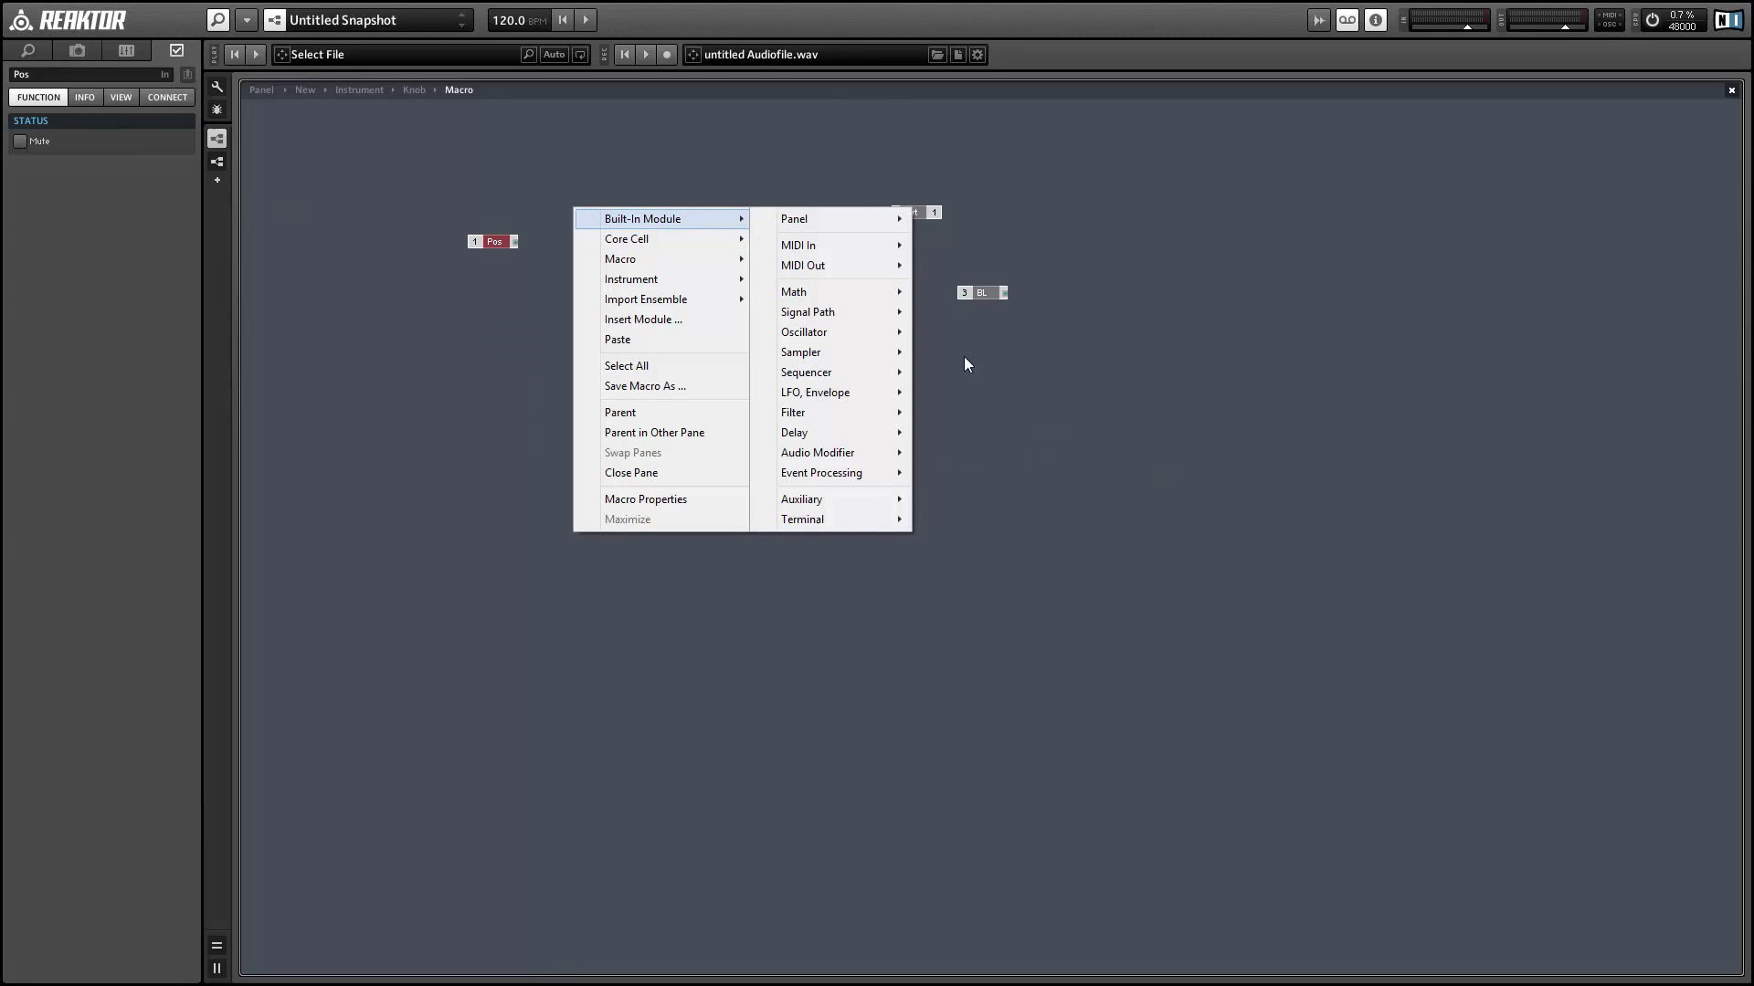
mouse_move(847, 473)
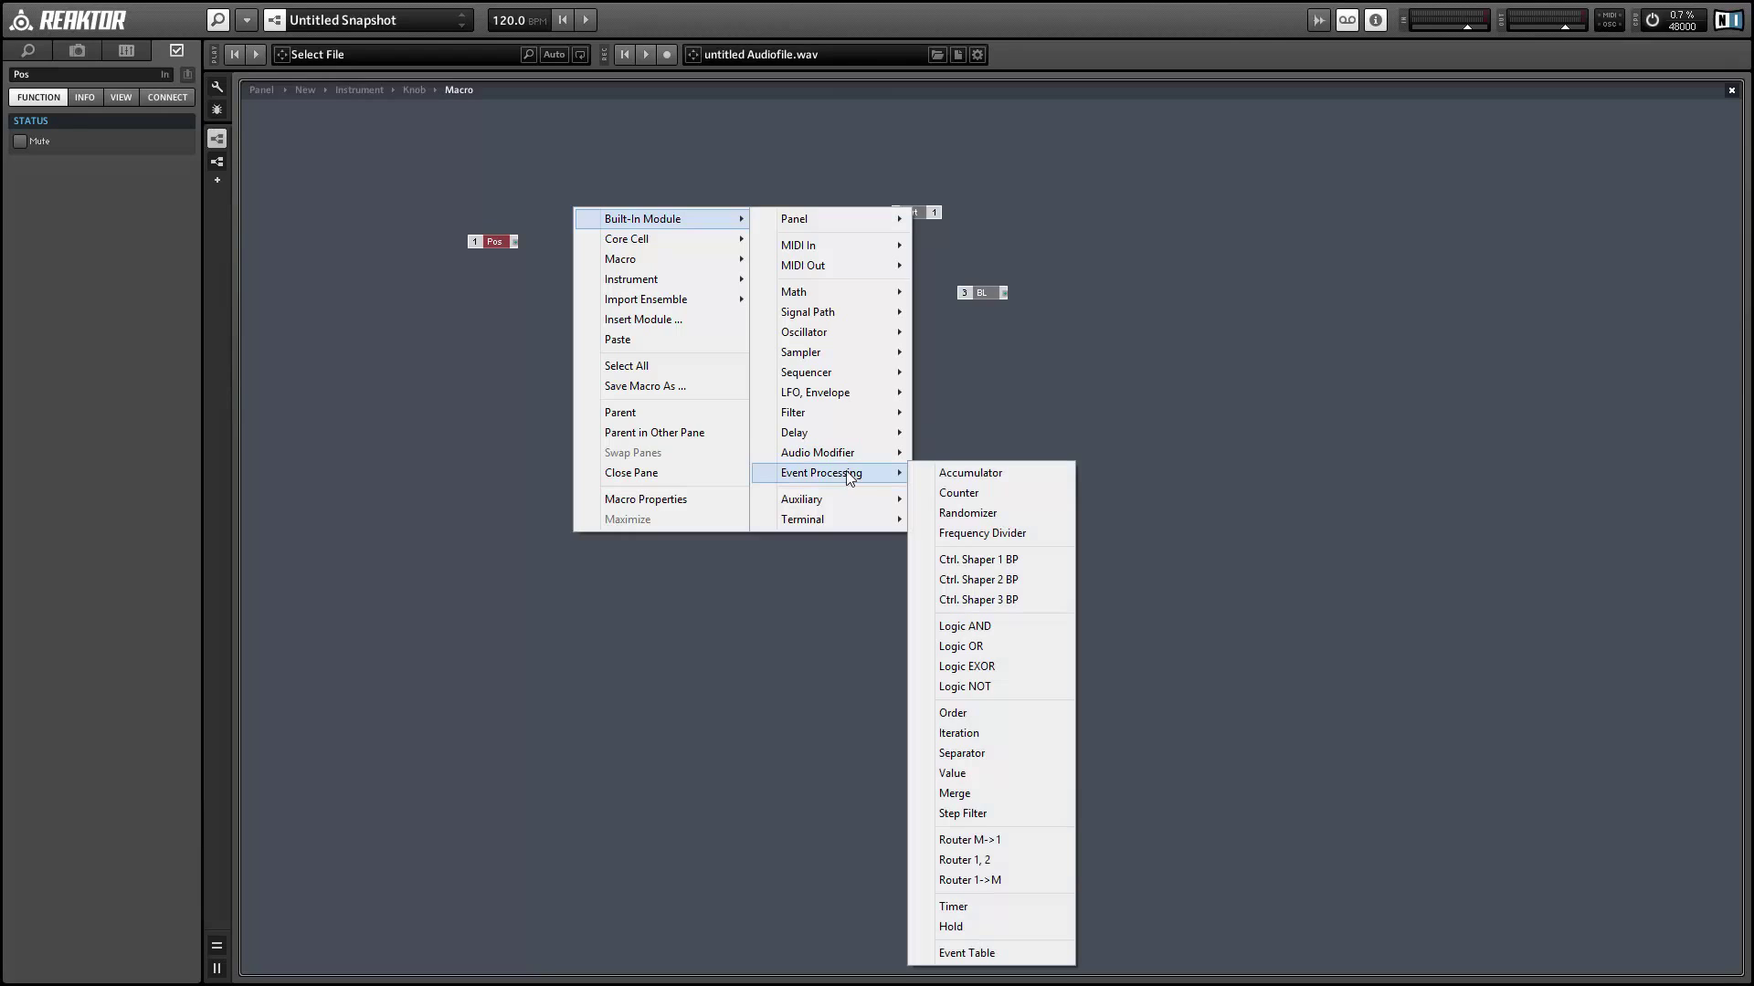
click(1006, 882)
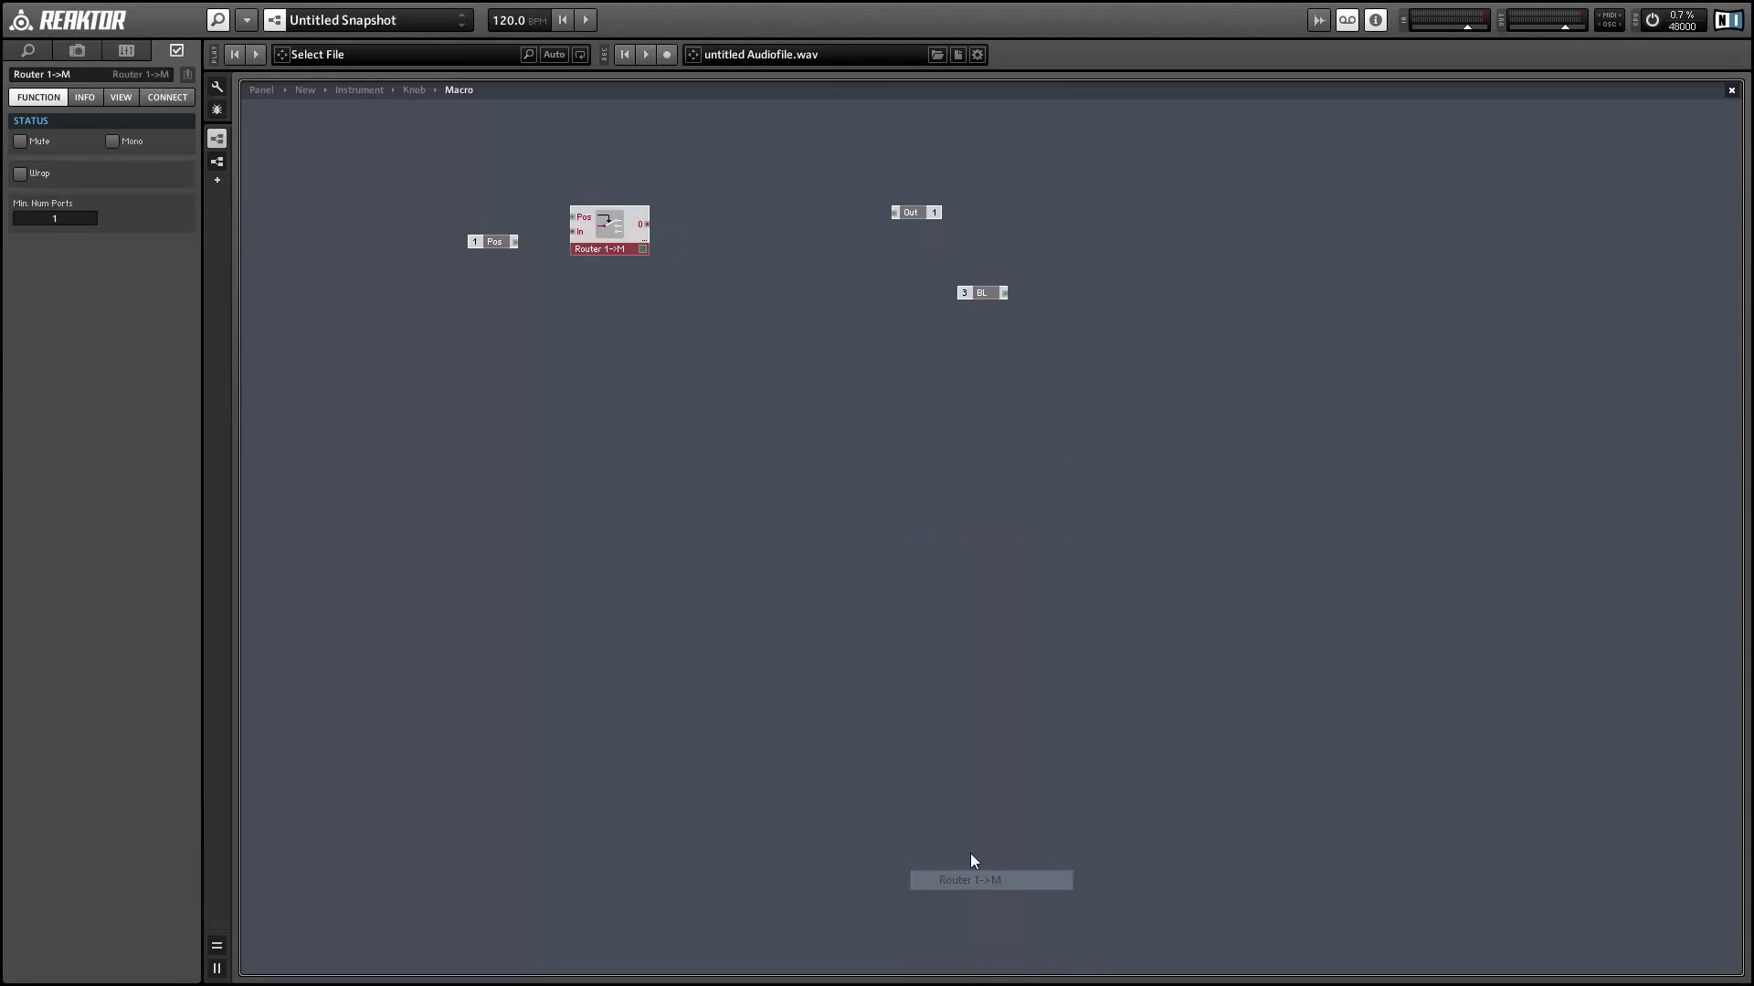
drag(79, 203, 82, 195)
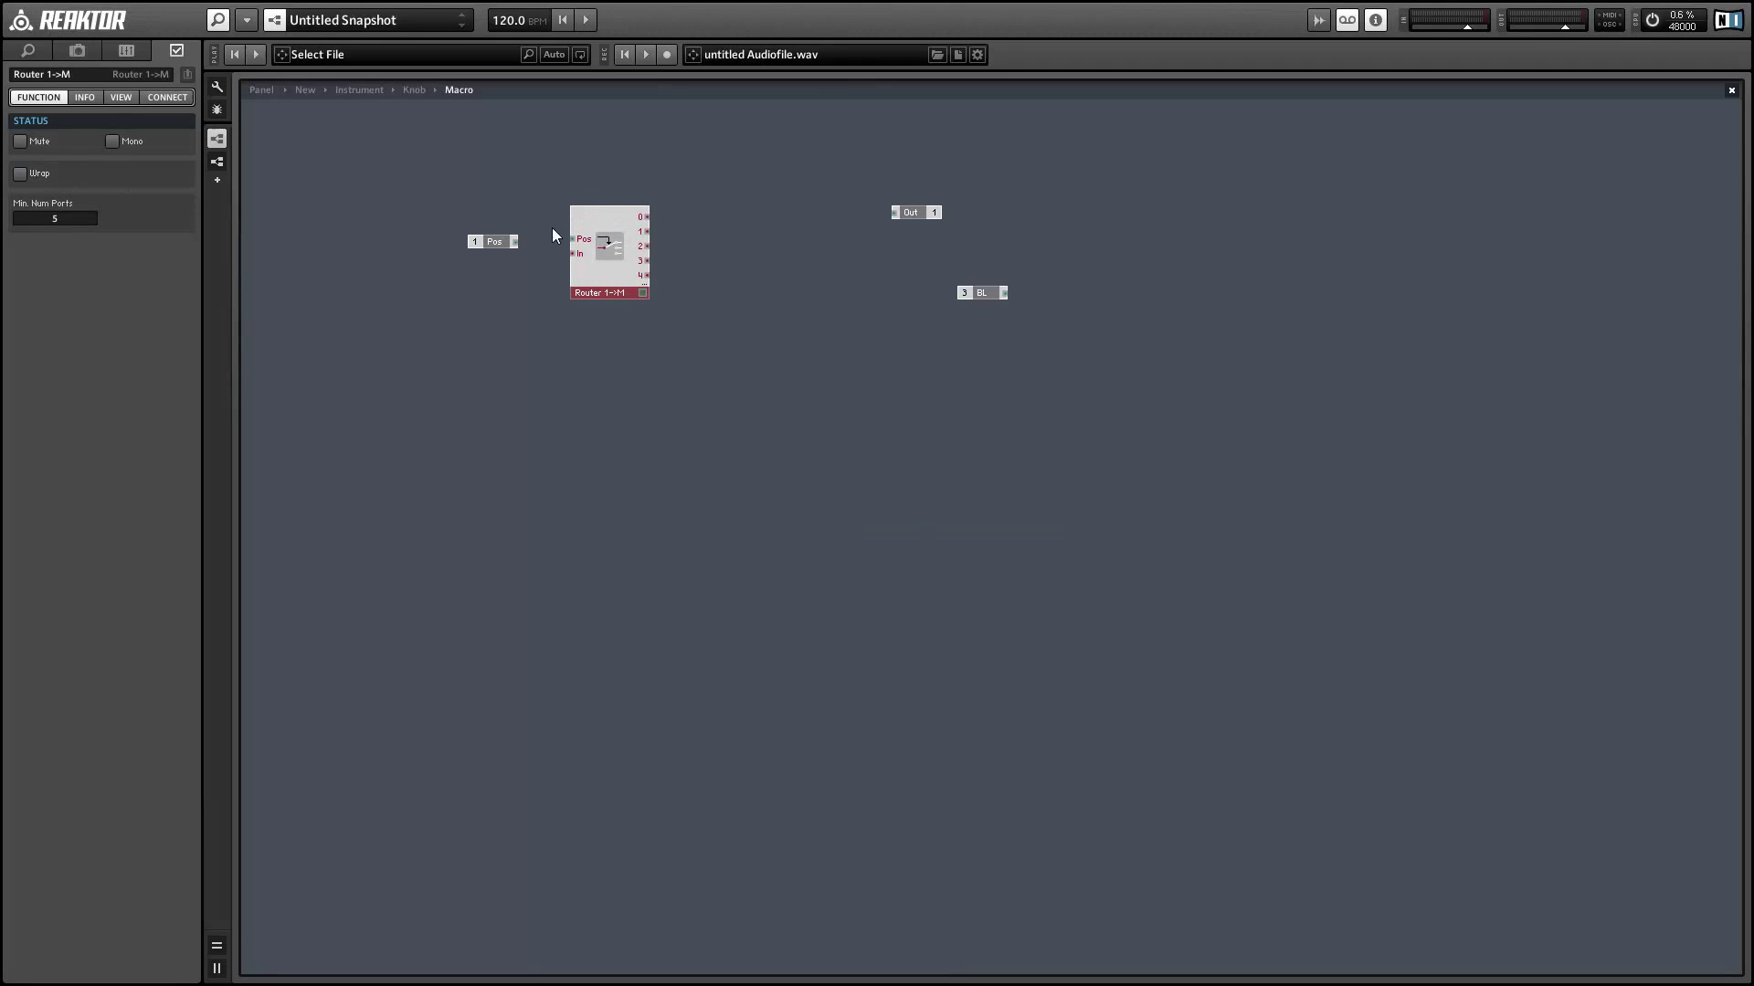
Step: Connect the Pos input to the router's Pos port and PY to its In port
drag(482, 241, 513, 247)
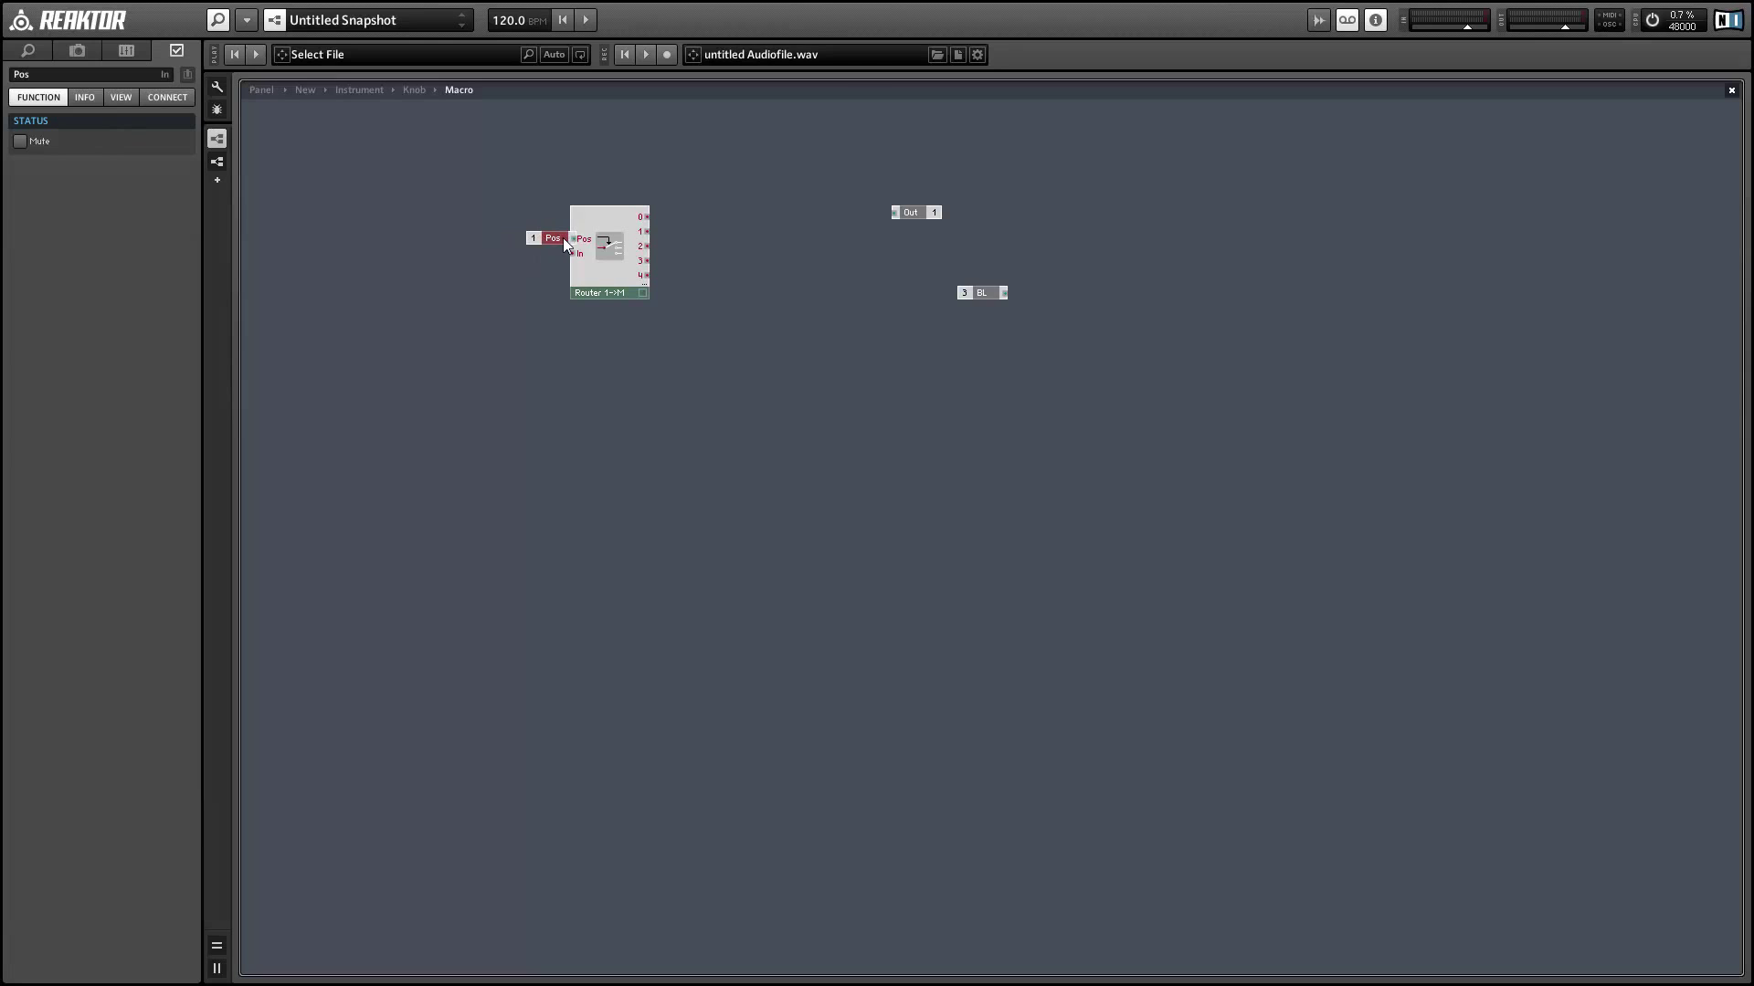
mouse_move(564, 243)
mouse_down()
mouse_move(540, 242)
mouse_move(574, 239)
mouse_up()
drag(979, 294, 513, 249)
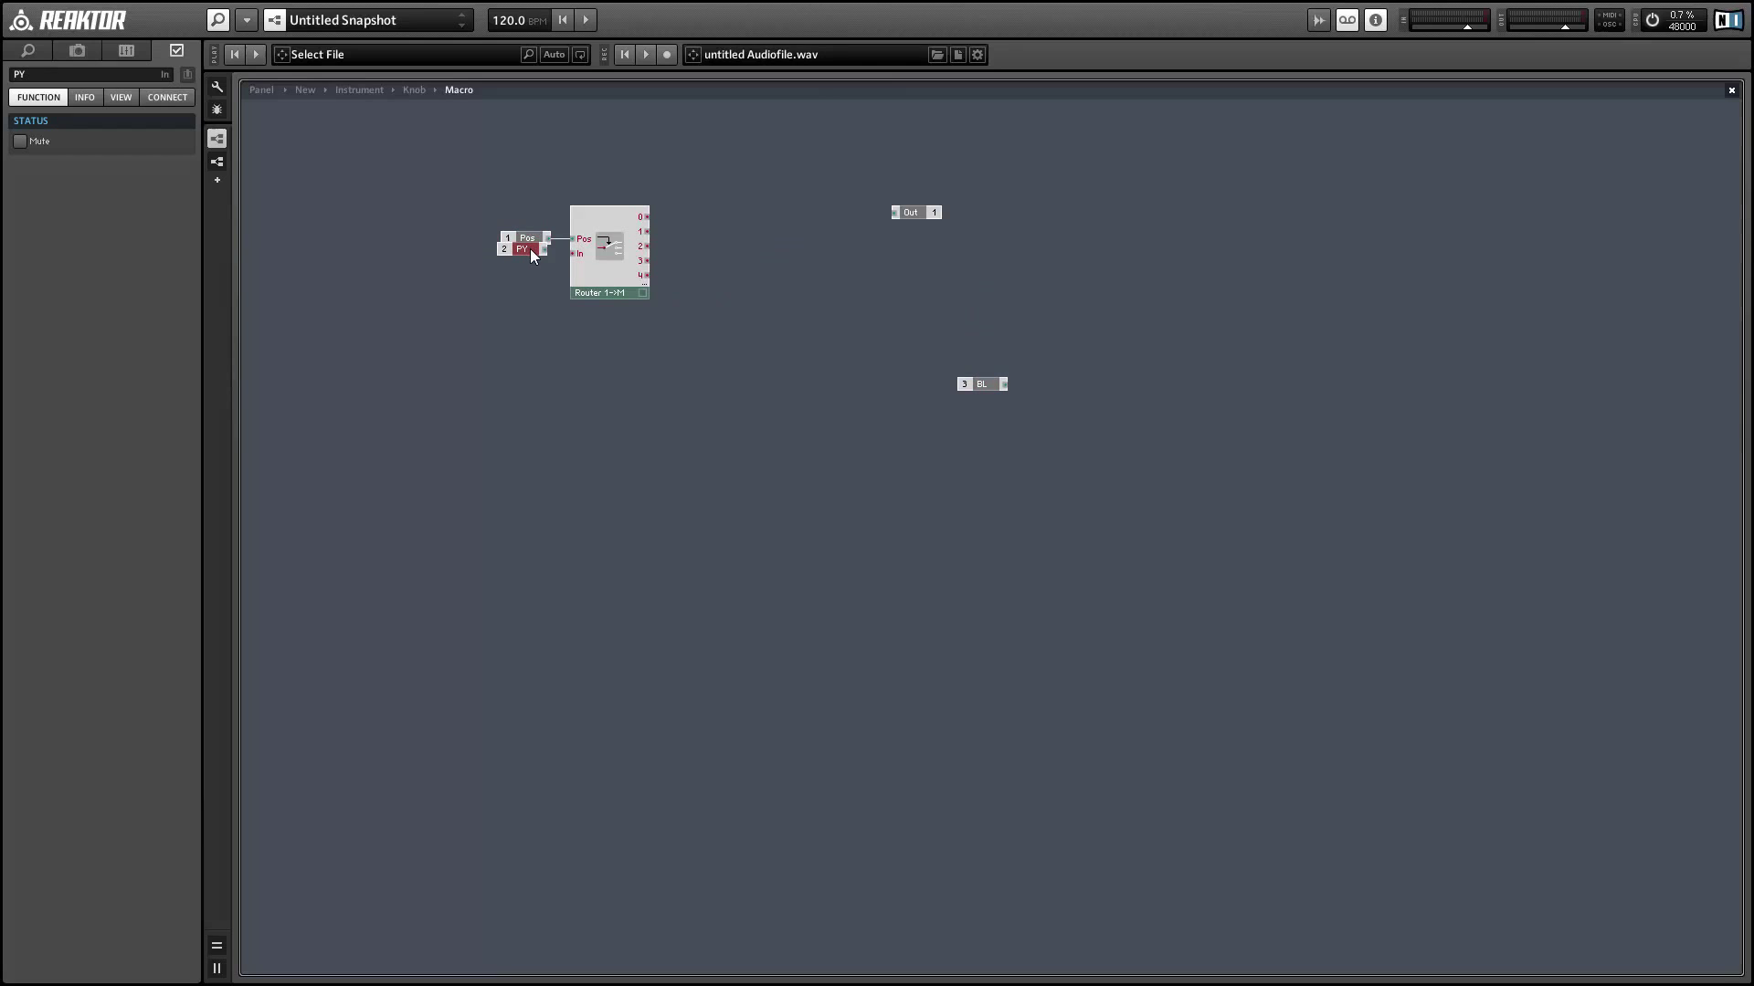
drag(549, 252, 574, 254)
click(627, 377)
drag(631, 200, 662, 219)
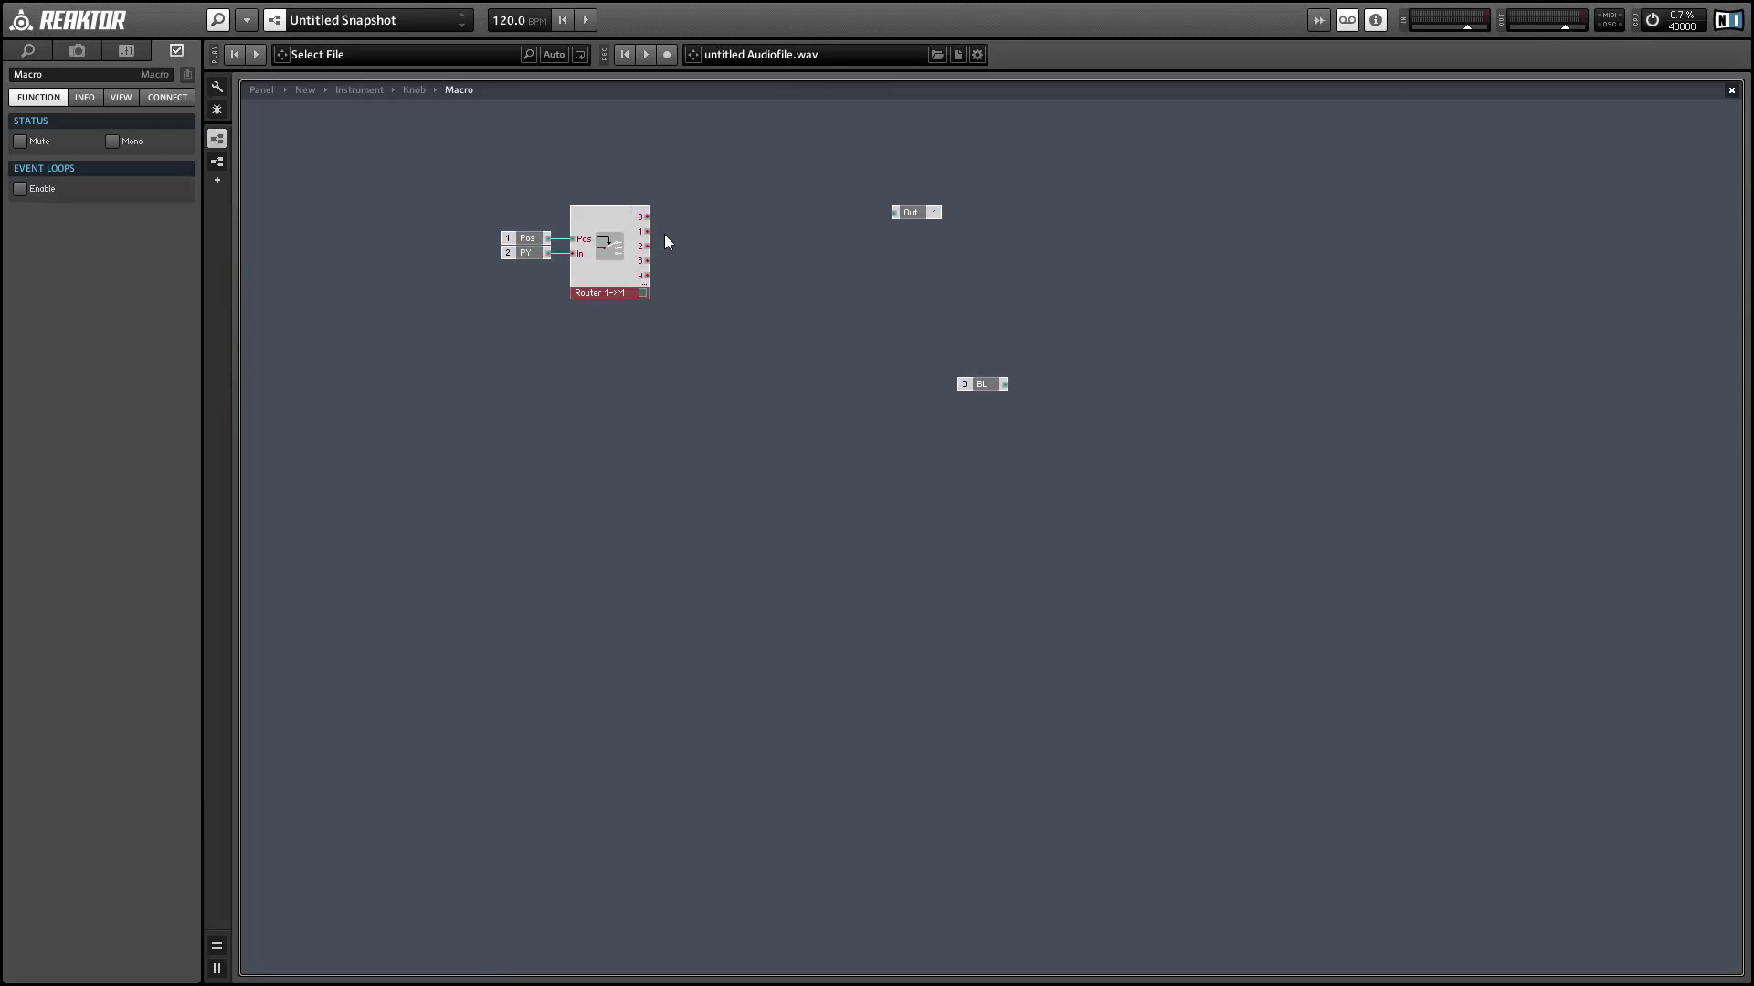
click(629, 246)
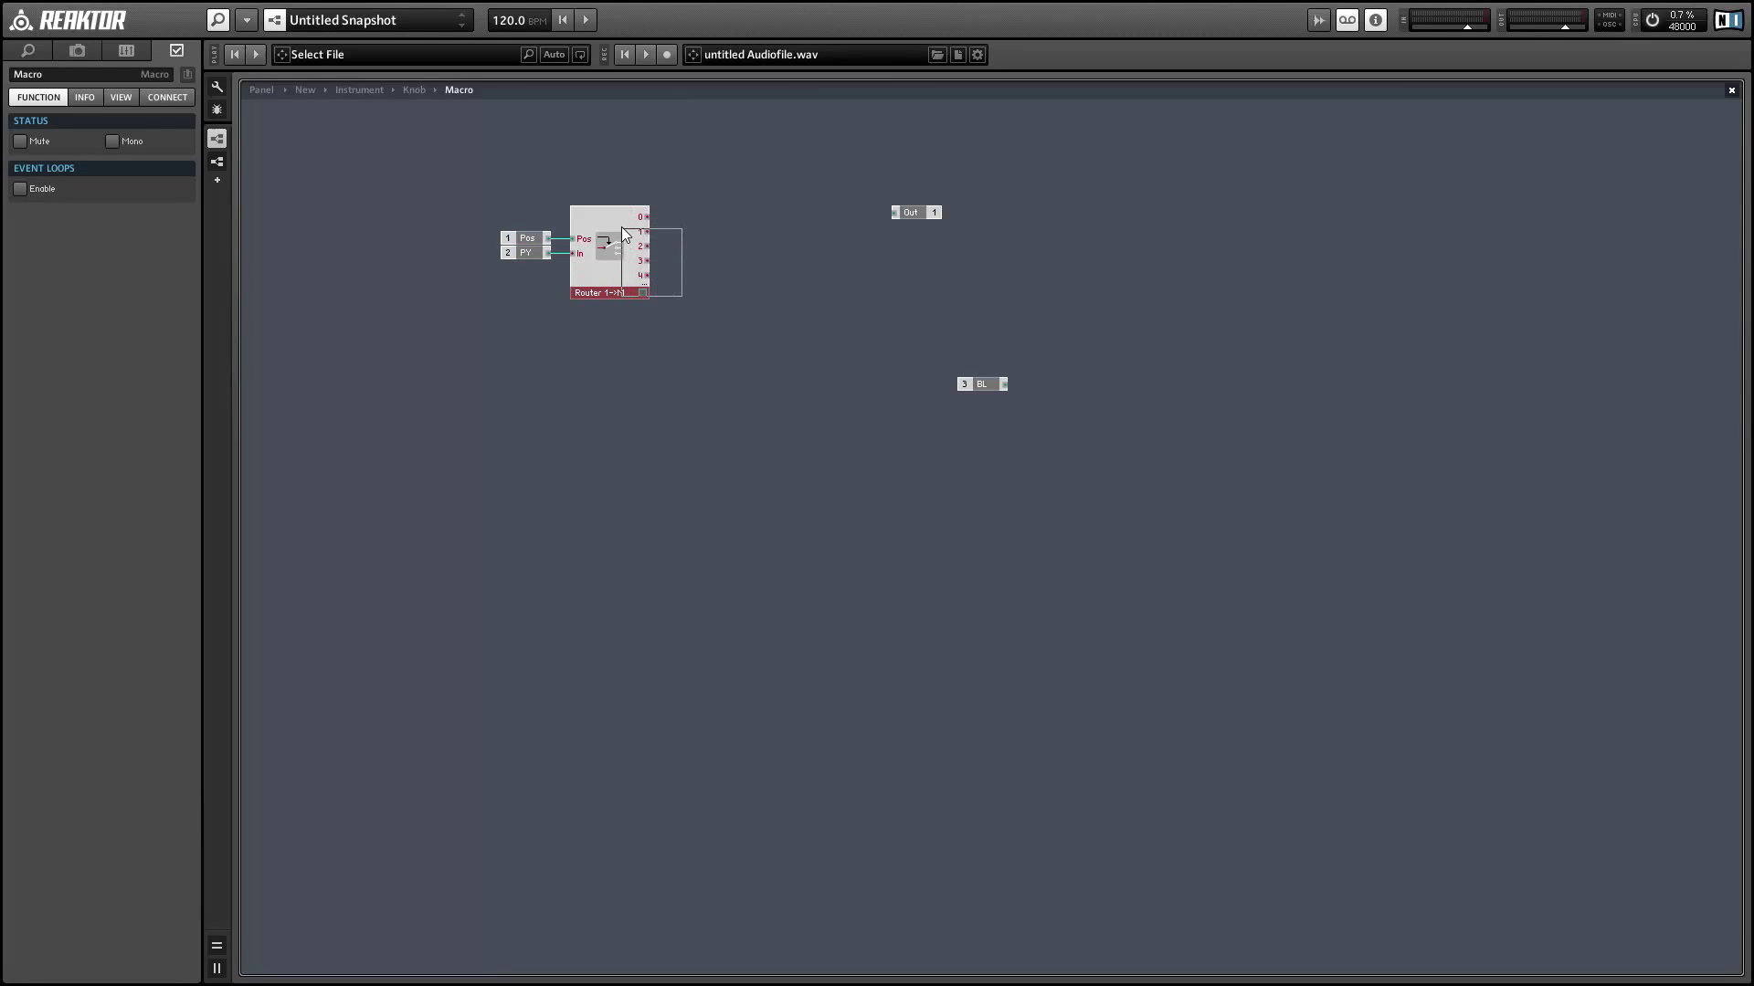
click(727, 320)
Step: Insert an empty one-in one-out macro beside the router, fed by router output 1 and BL
right_click(787, 329)
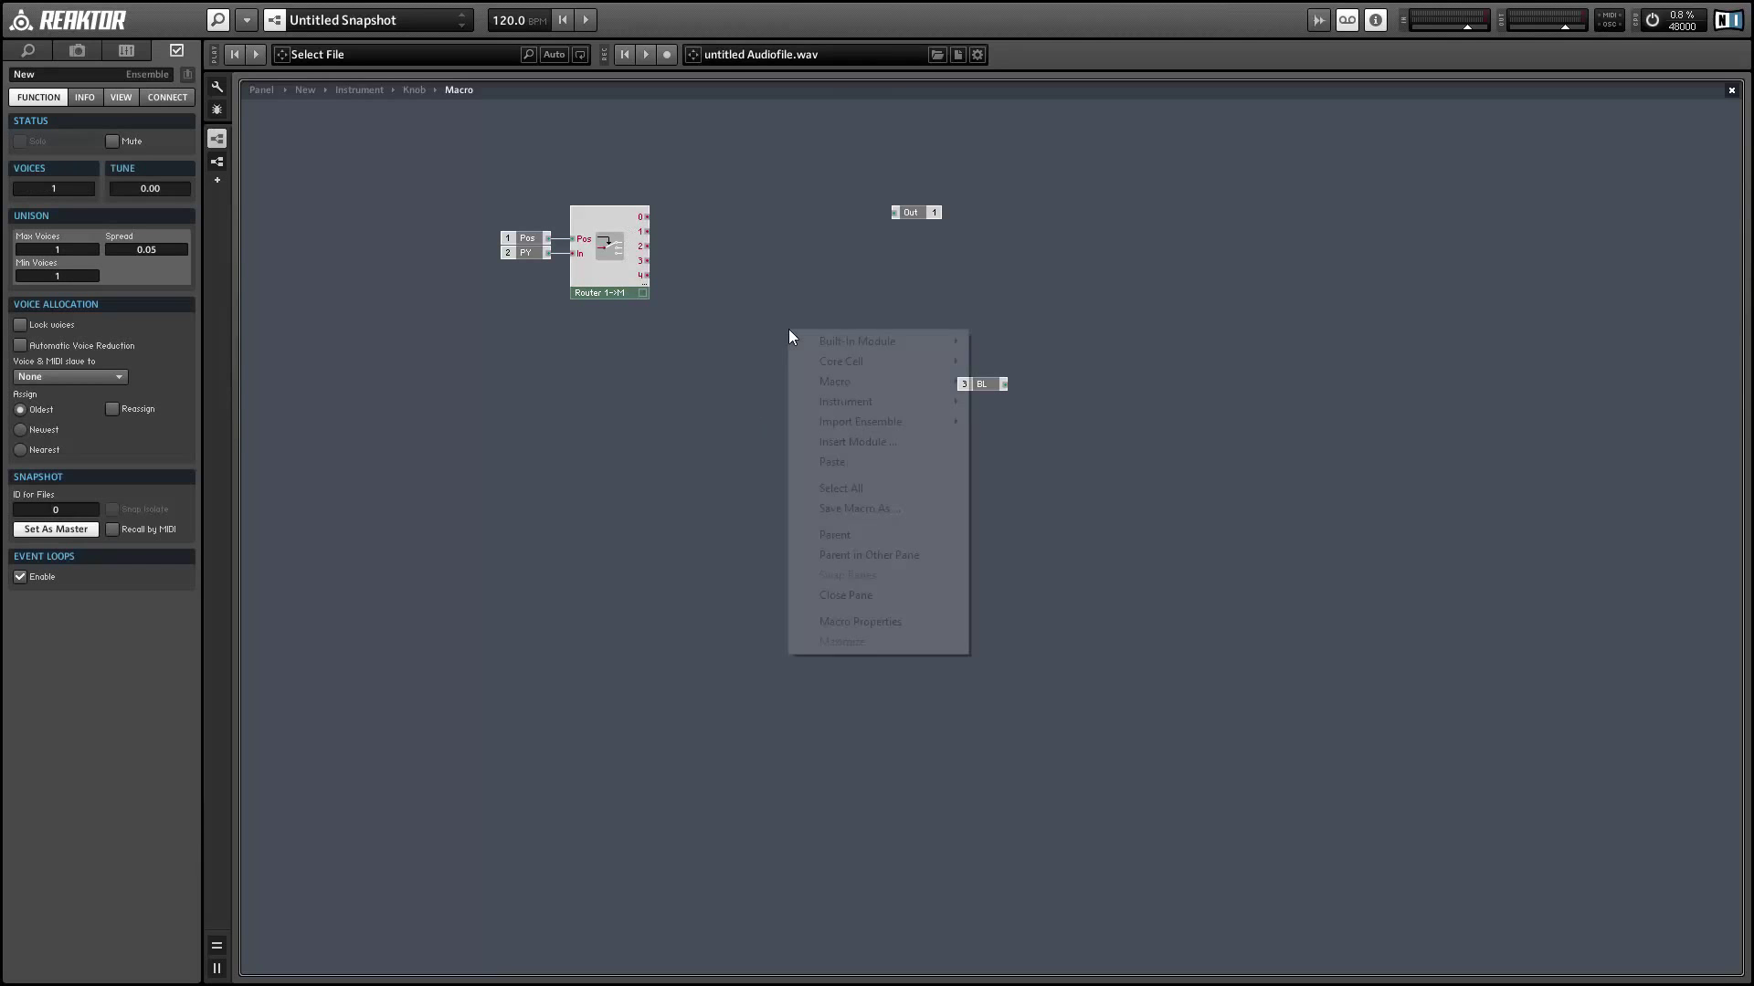
mouse_move(913, 382)
click(1091, 422)
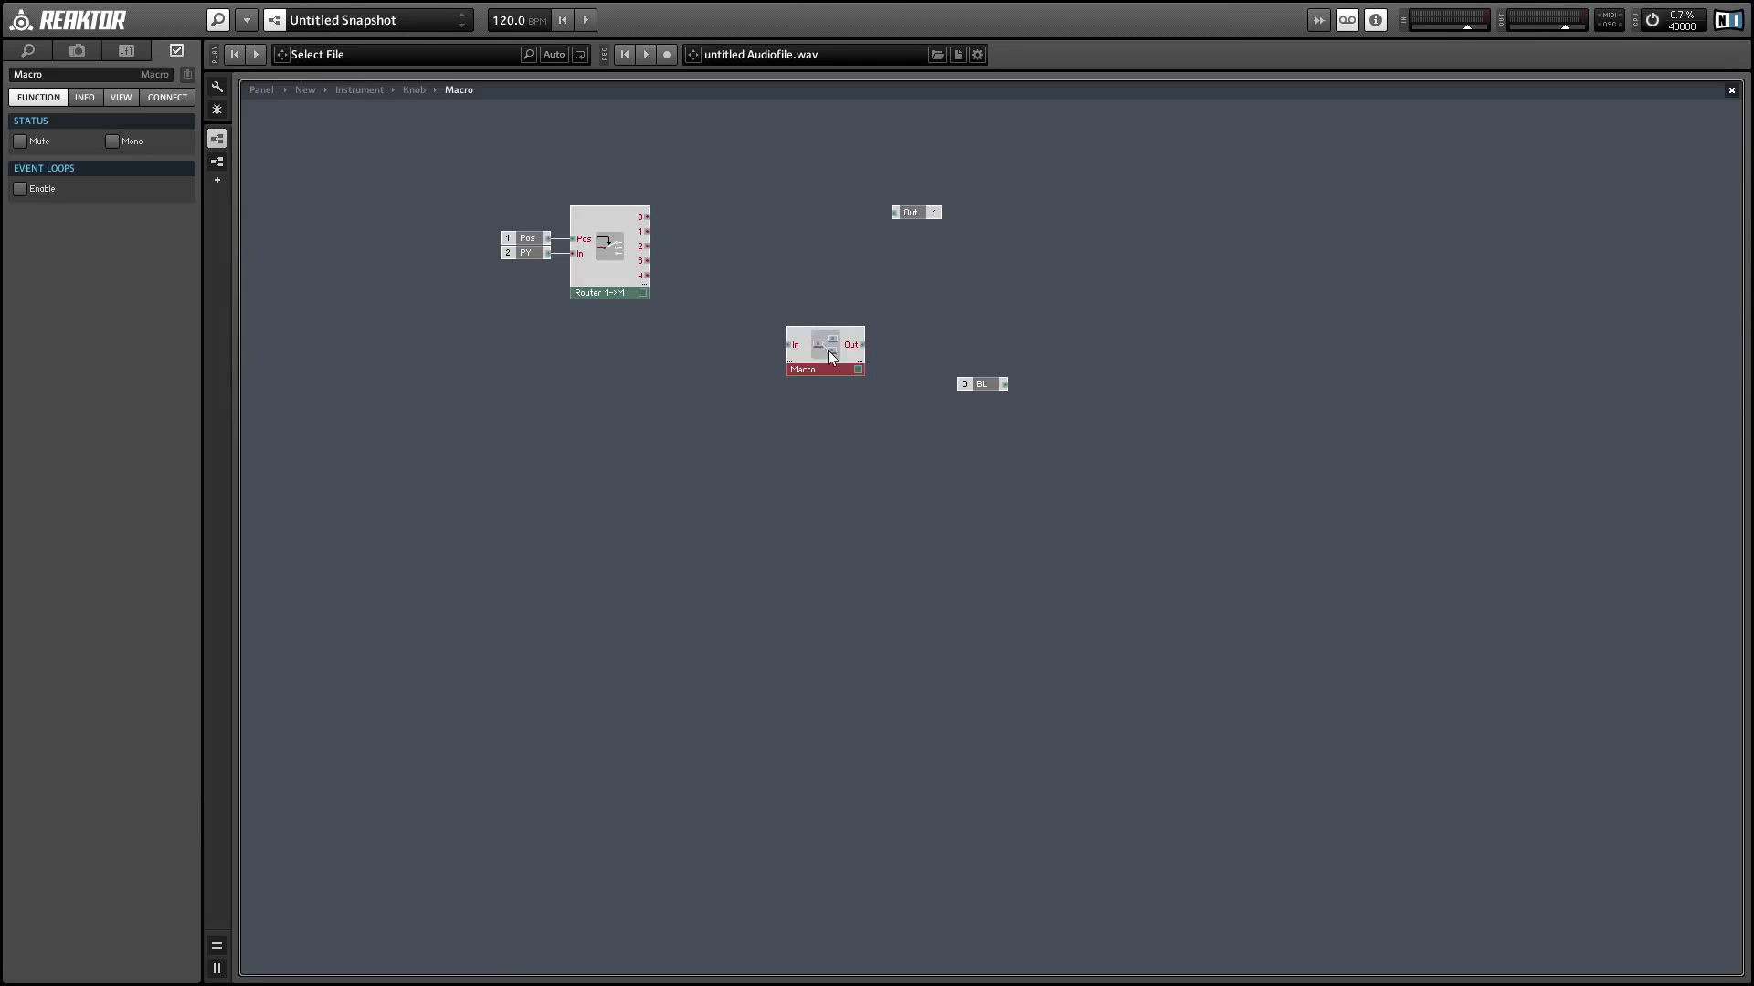
drag(817, 338, 710, 236)
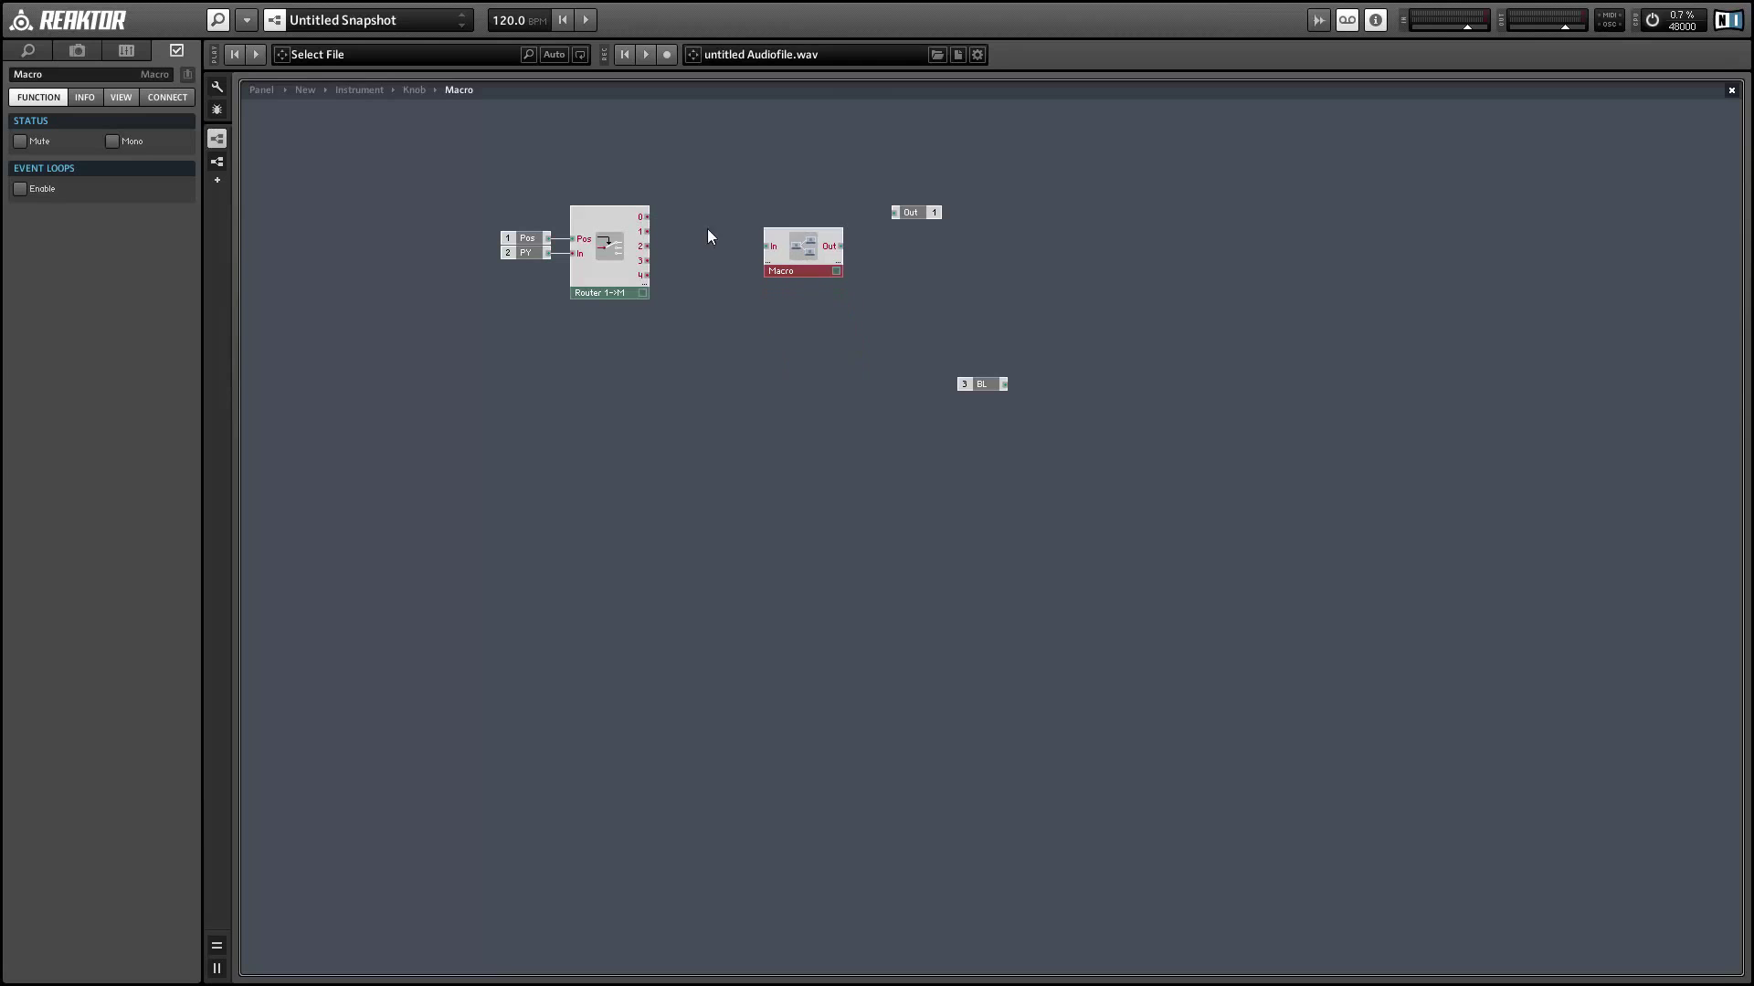
click(649, 234)
drag(648, 231, 822, 245)
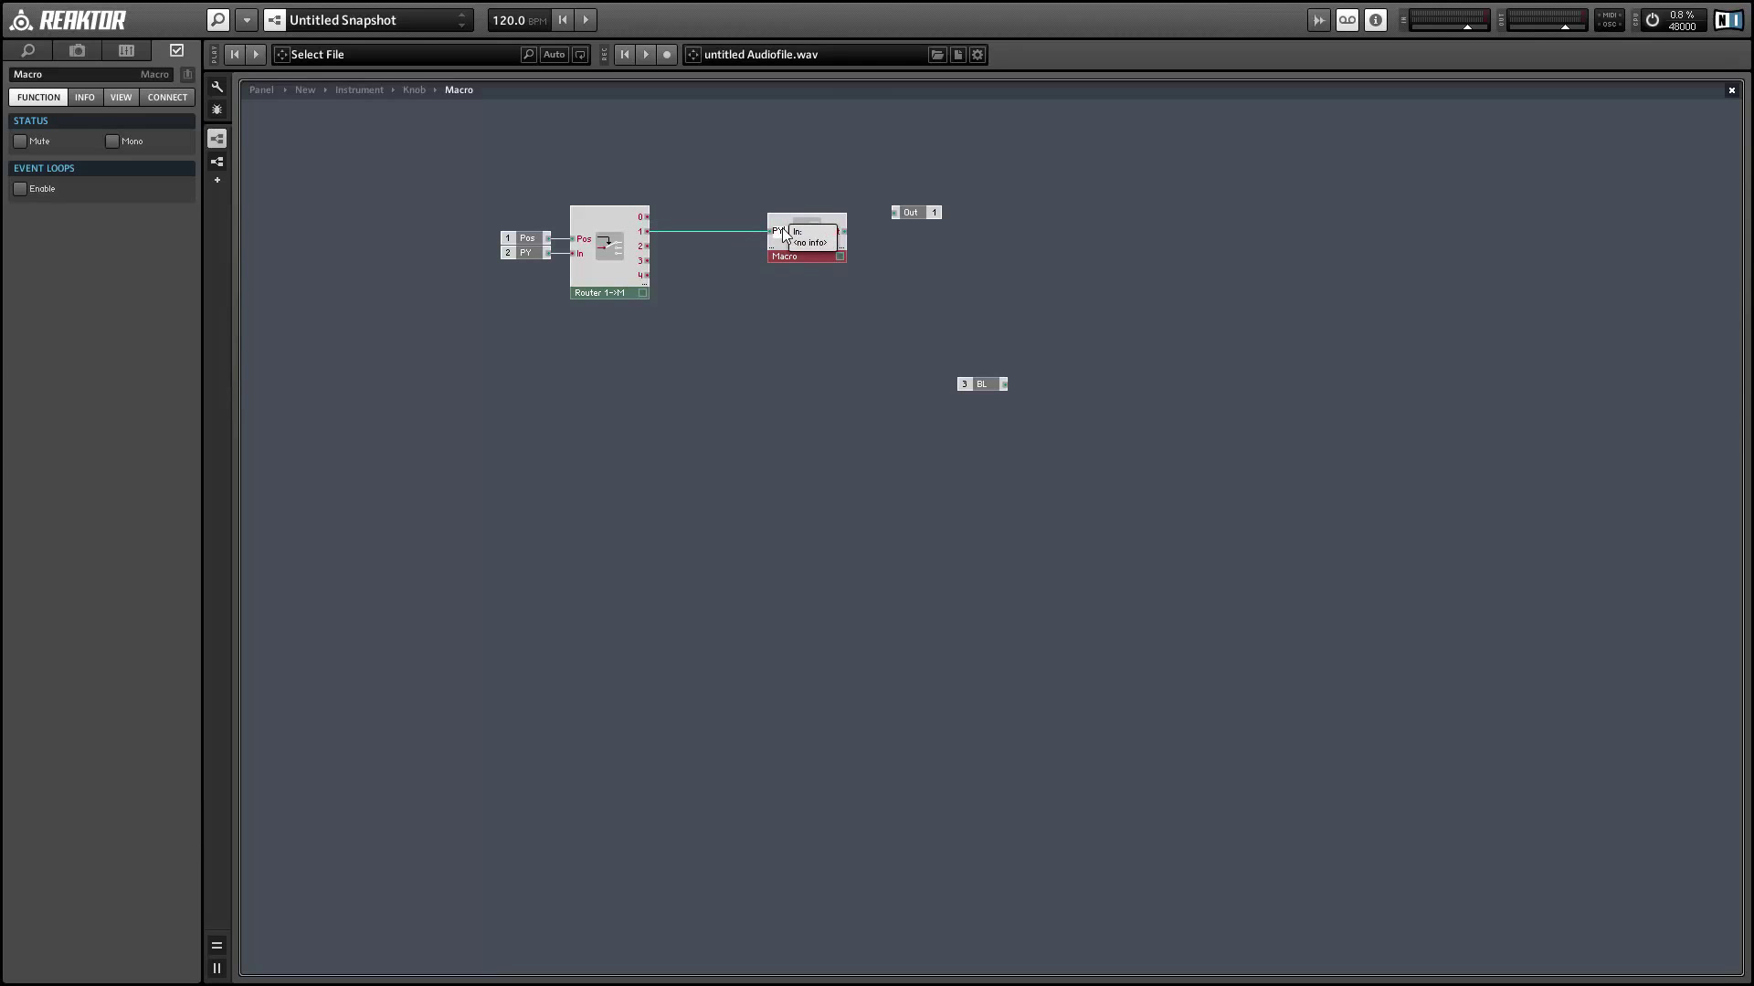
click(927, 356)
drag(984, 386, 821, 264)
click(820, 248)
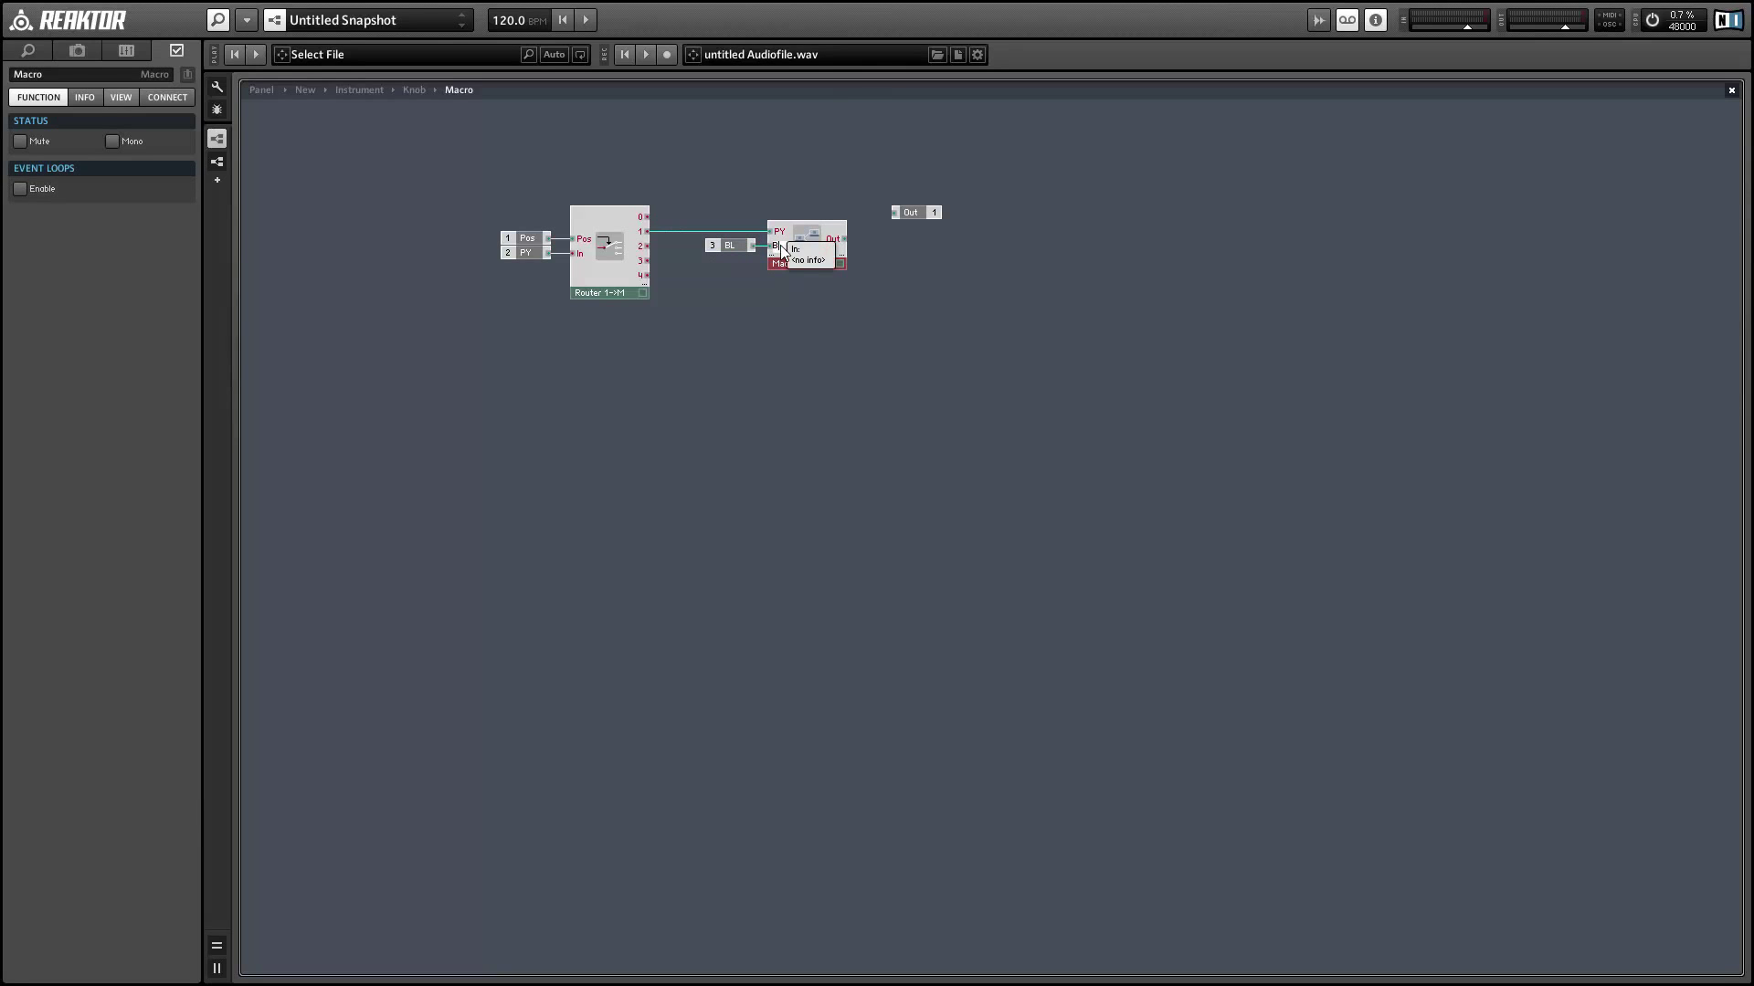
Step: Inside the nested Macro, add a two-output Router 1->M with PY on In and BL on Pos
double_click(804, 260)
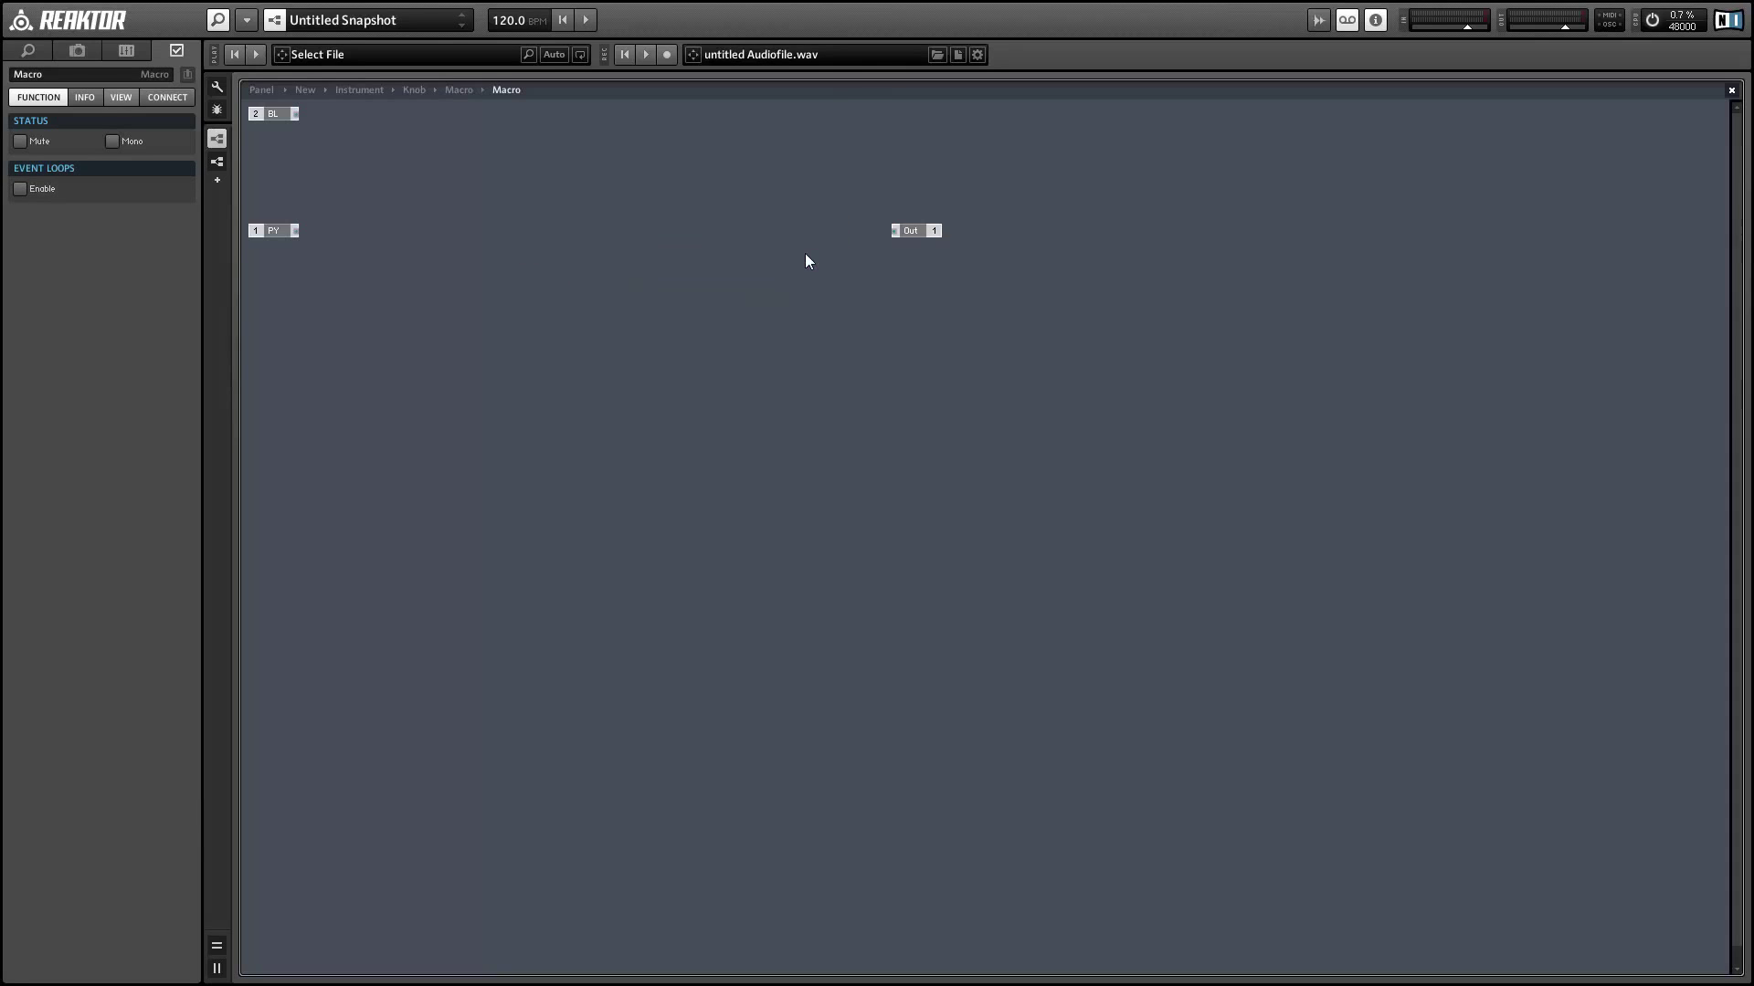
right_click(613, 294)
mouse_move(676, 305)
mouse_move(877, 561)
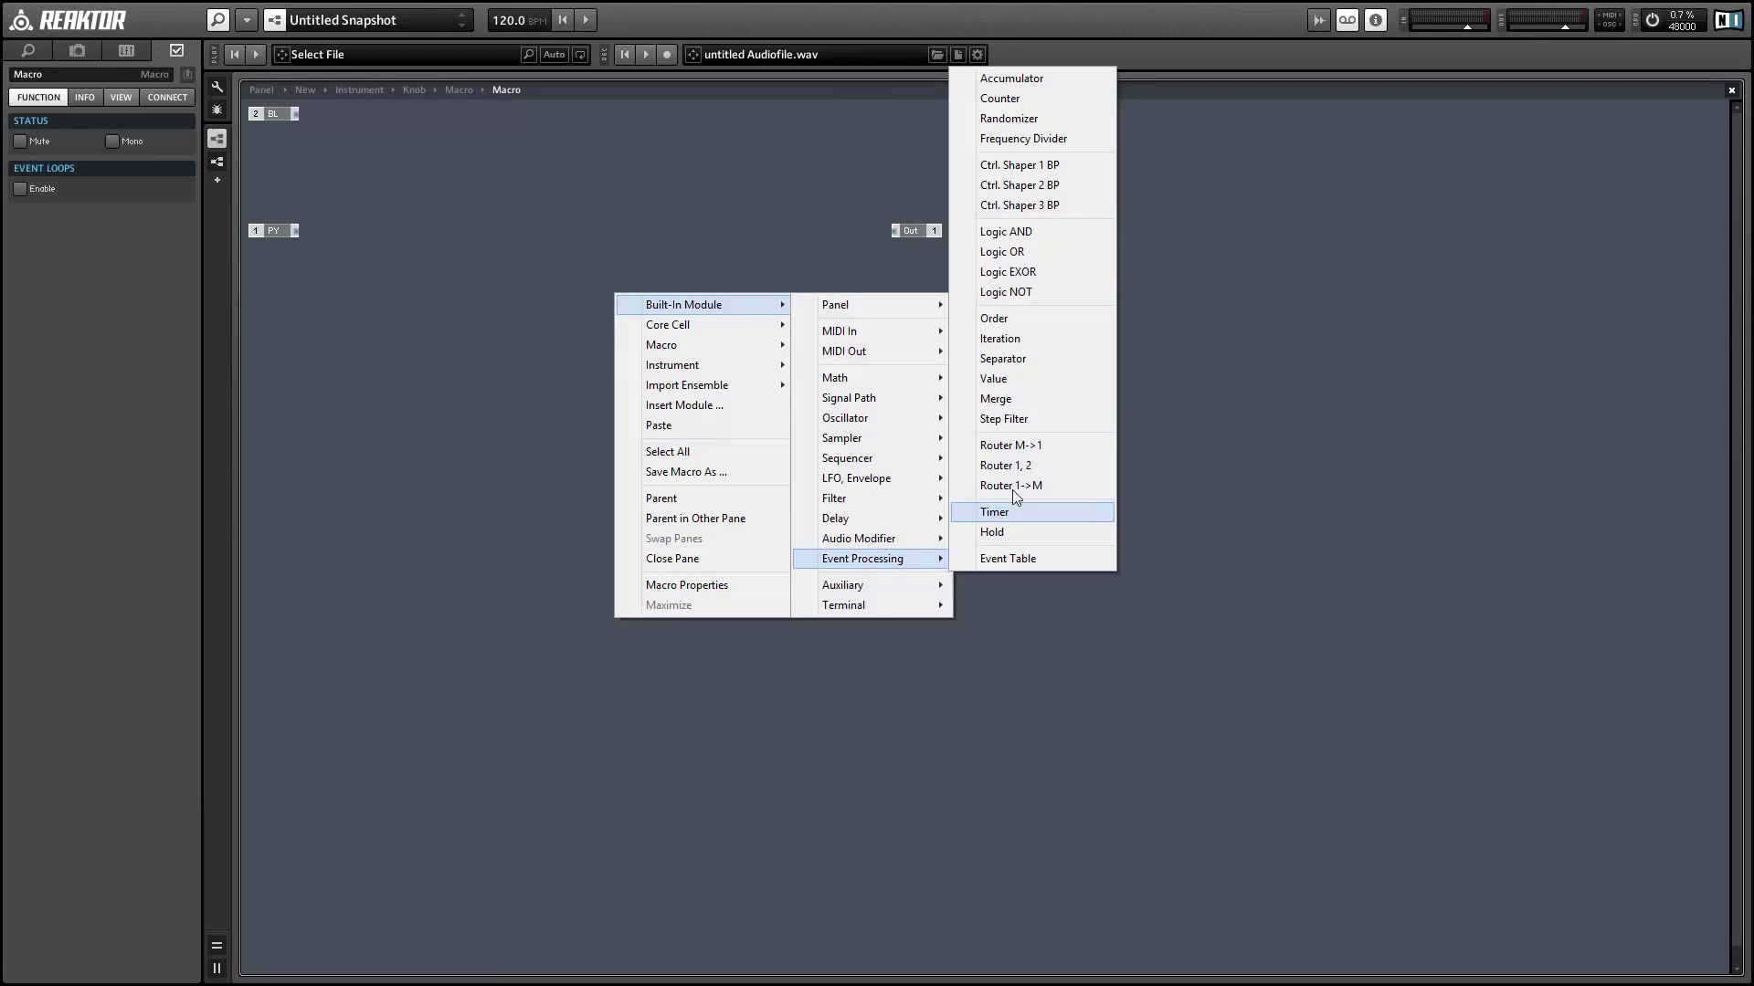
click(1046, 486)
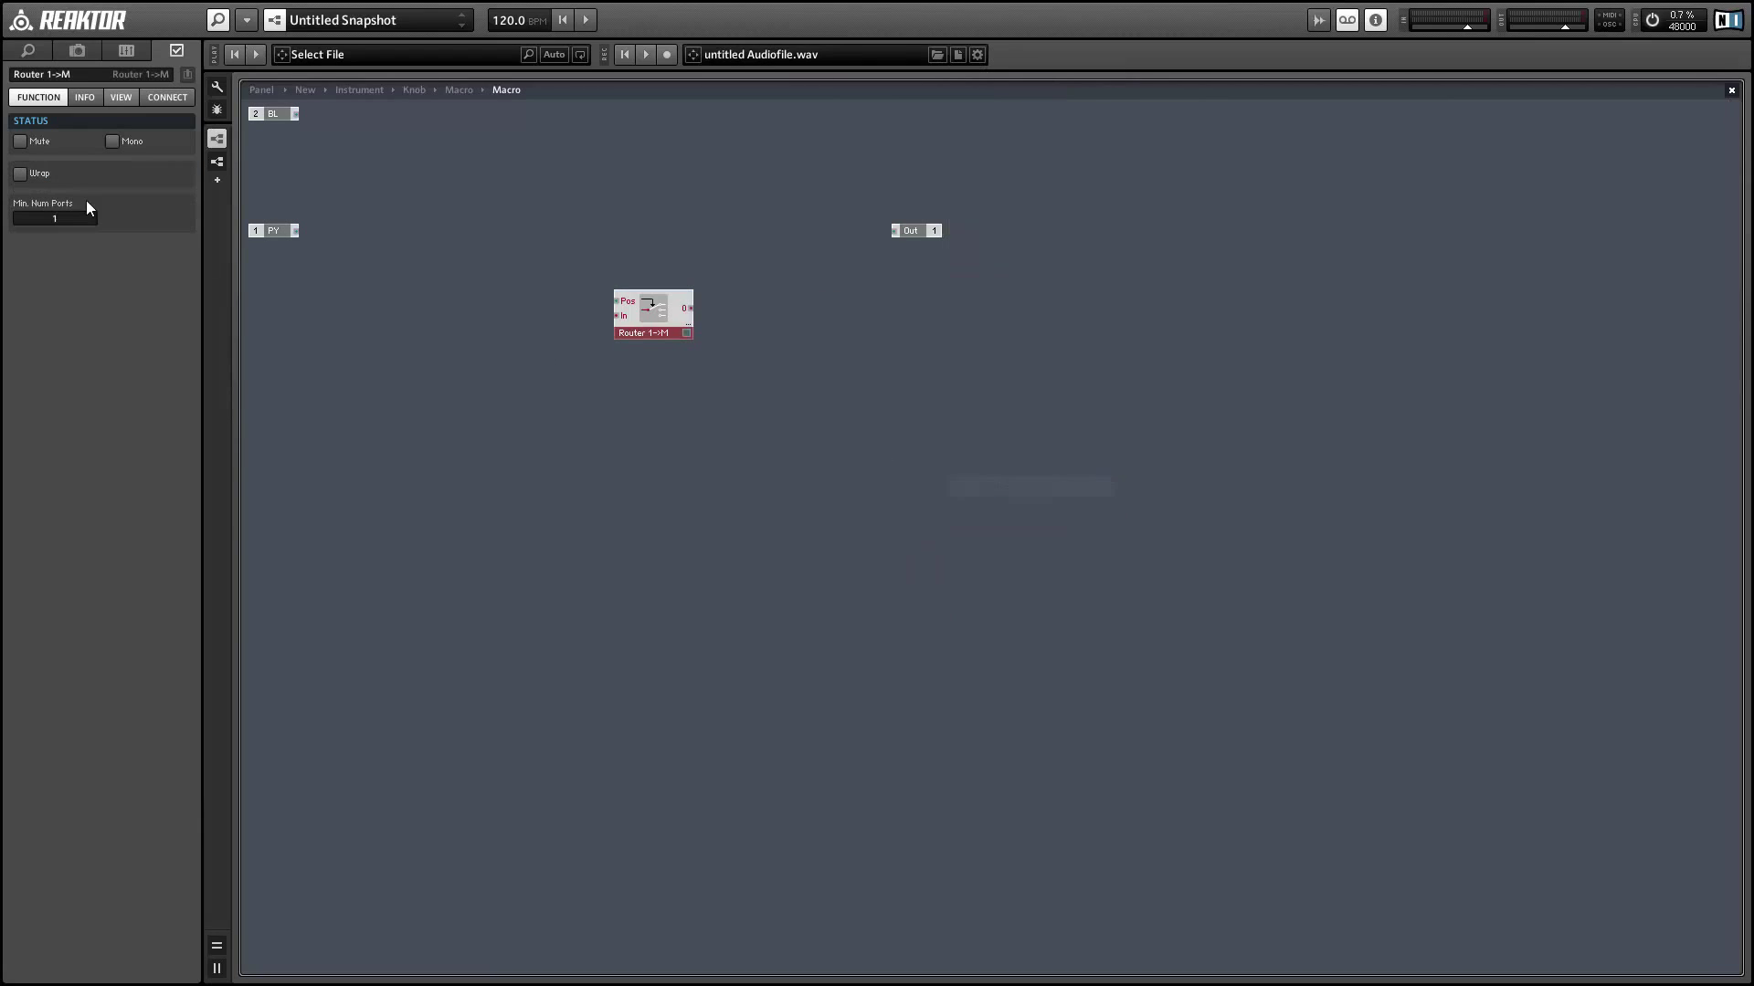
drag(73, 221, 71, 211)
drag(273, 230, 618, 316)
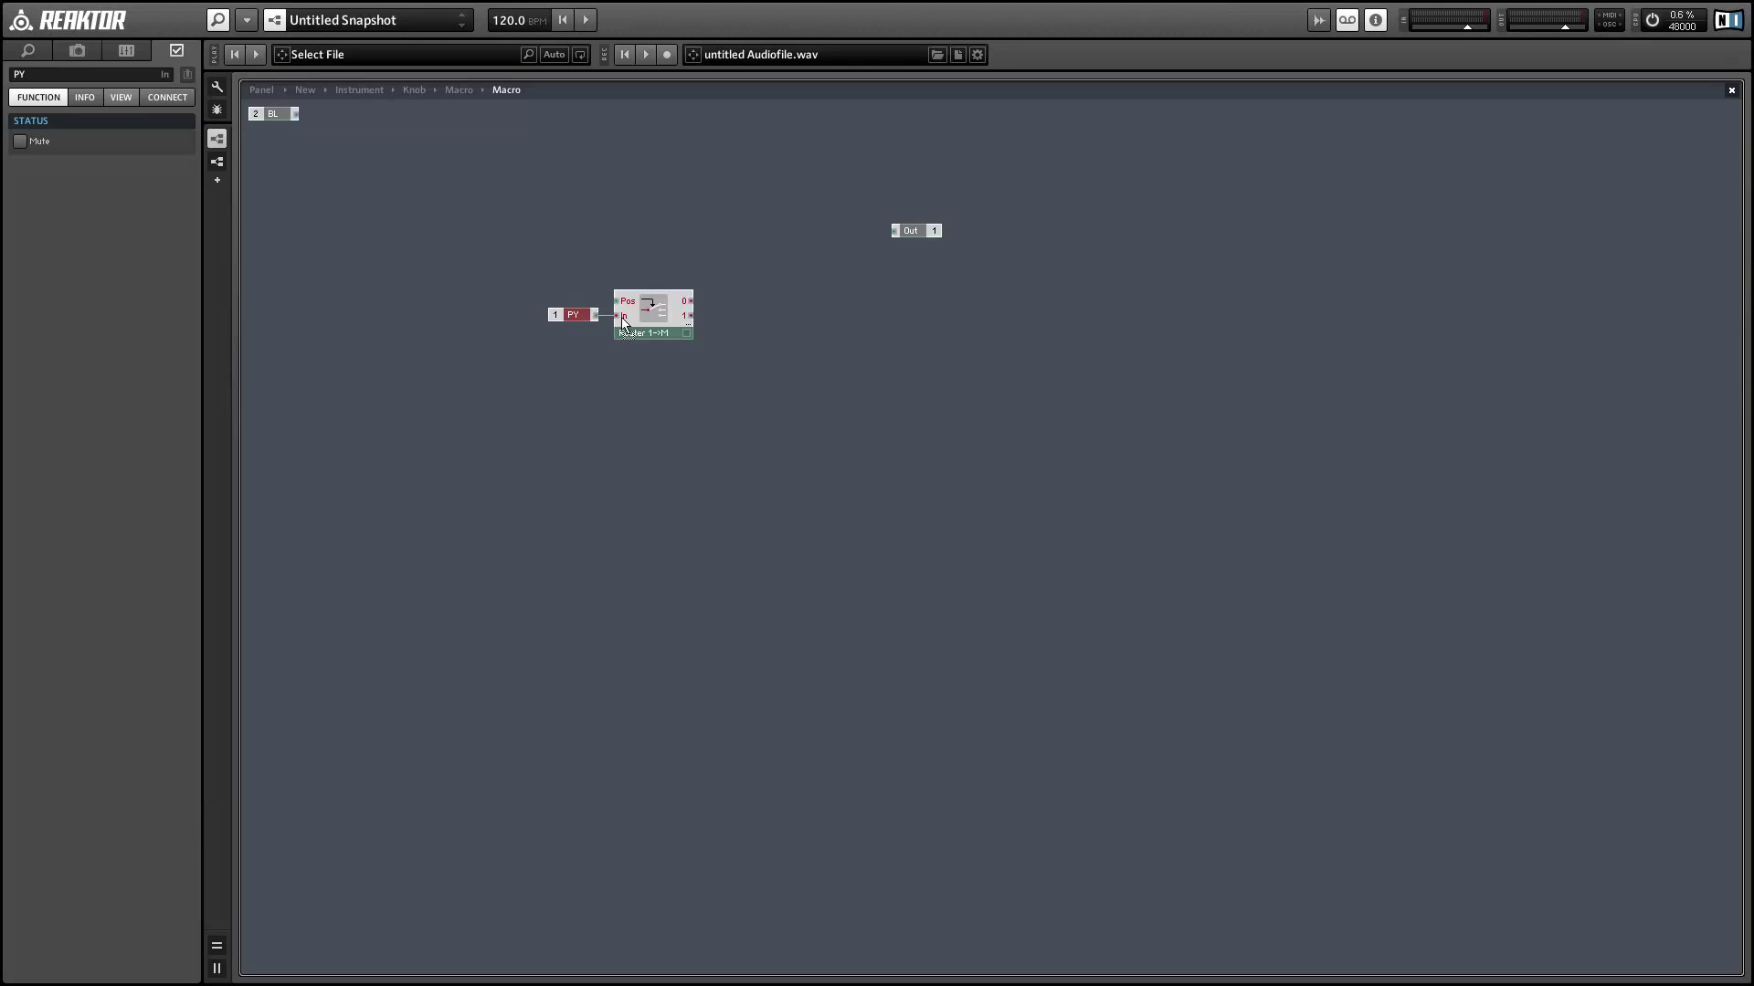
drag(273, 114, 617, 302)
right_click(813, 185)
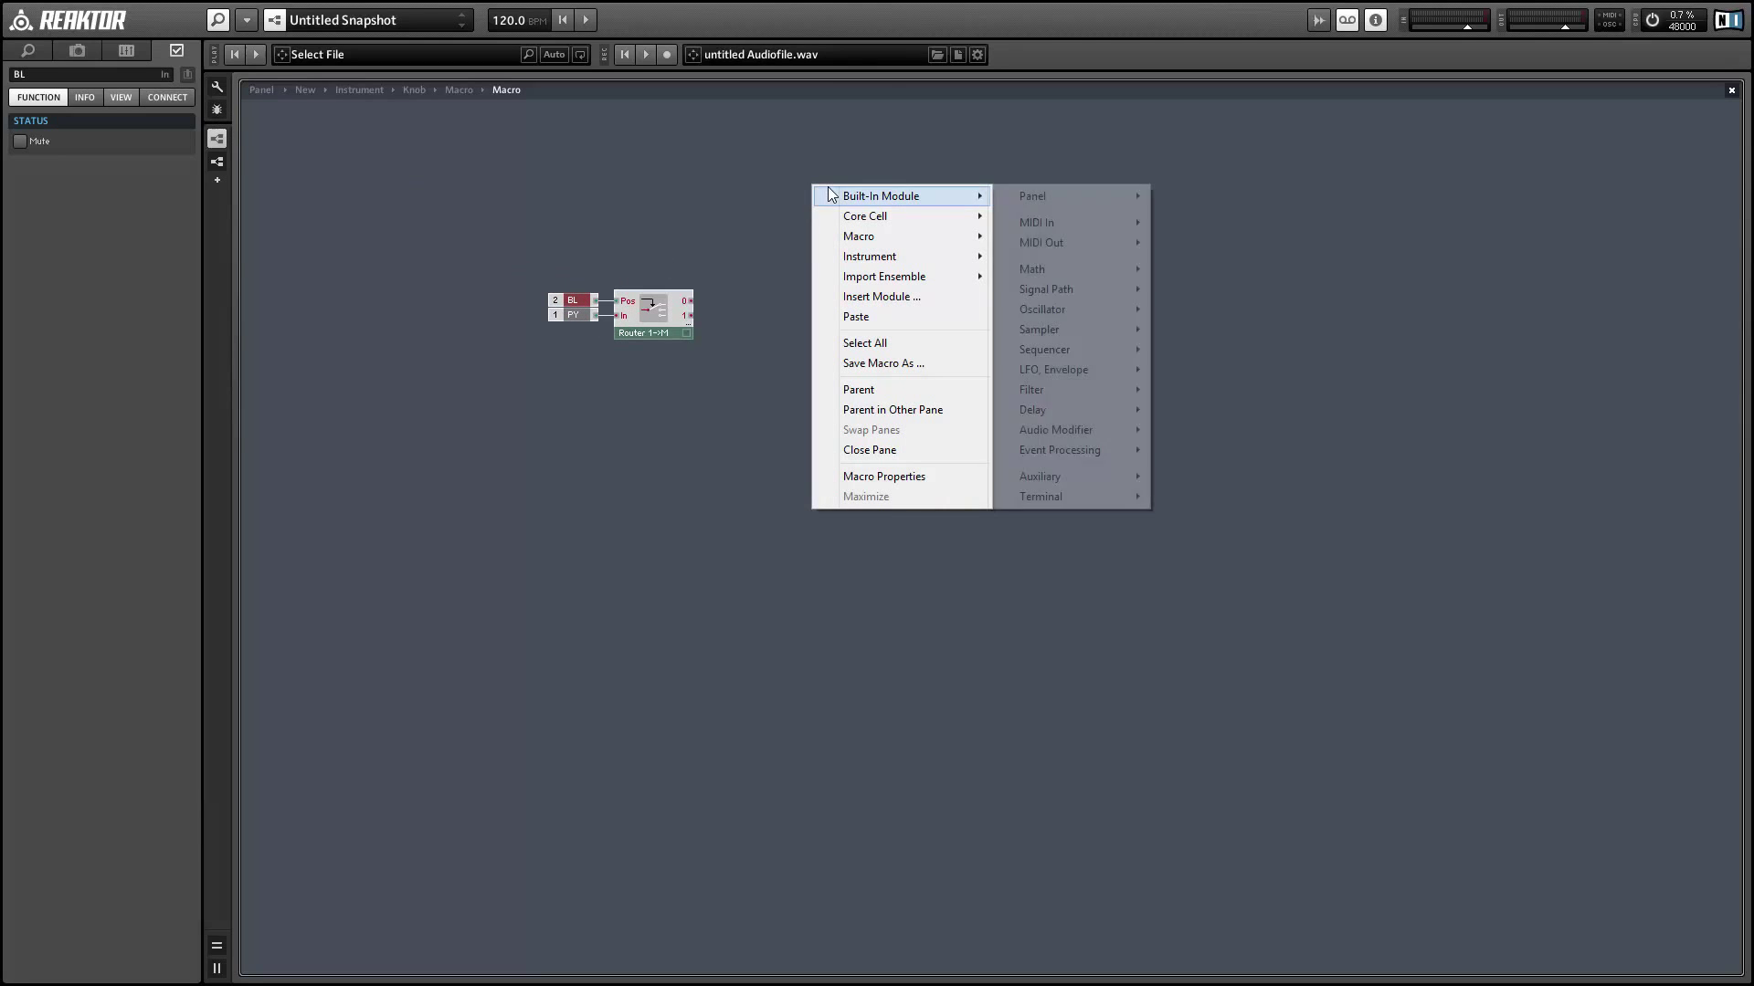
mouse_move(1146, 456)
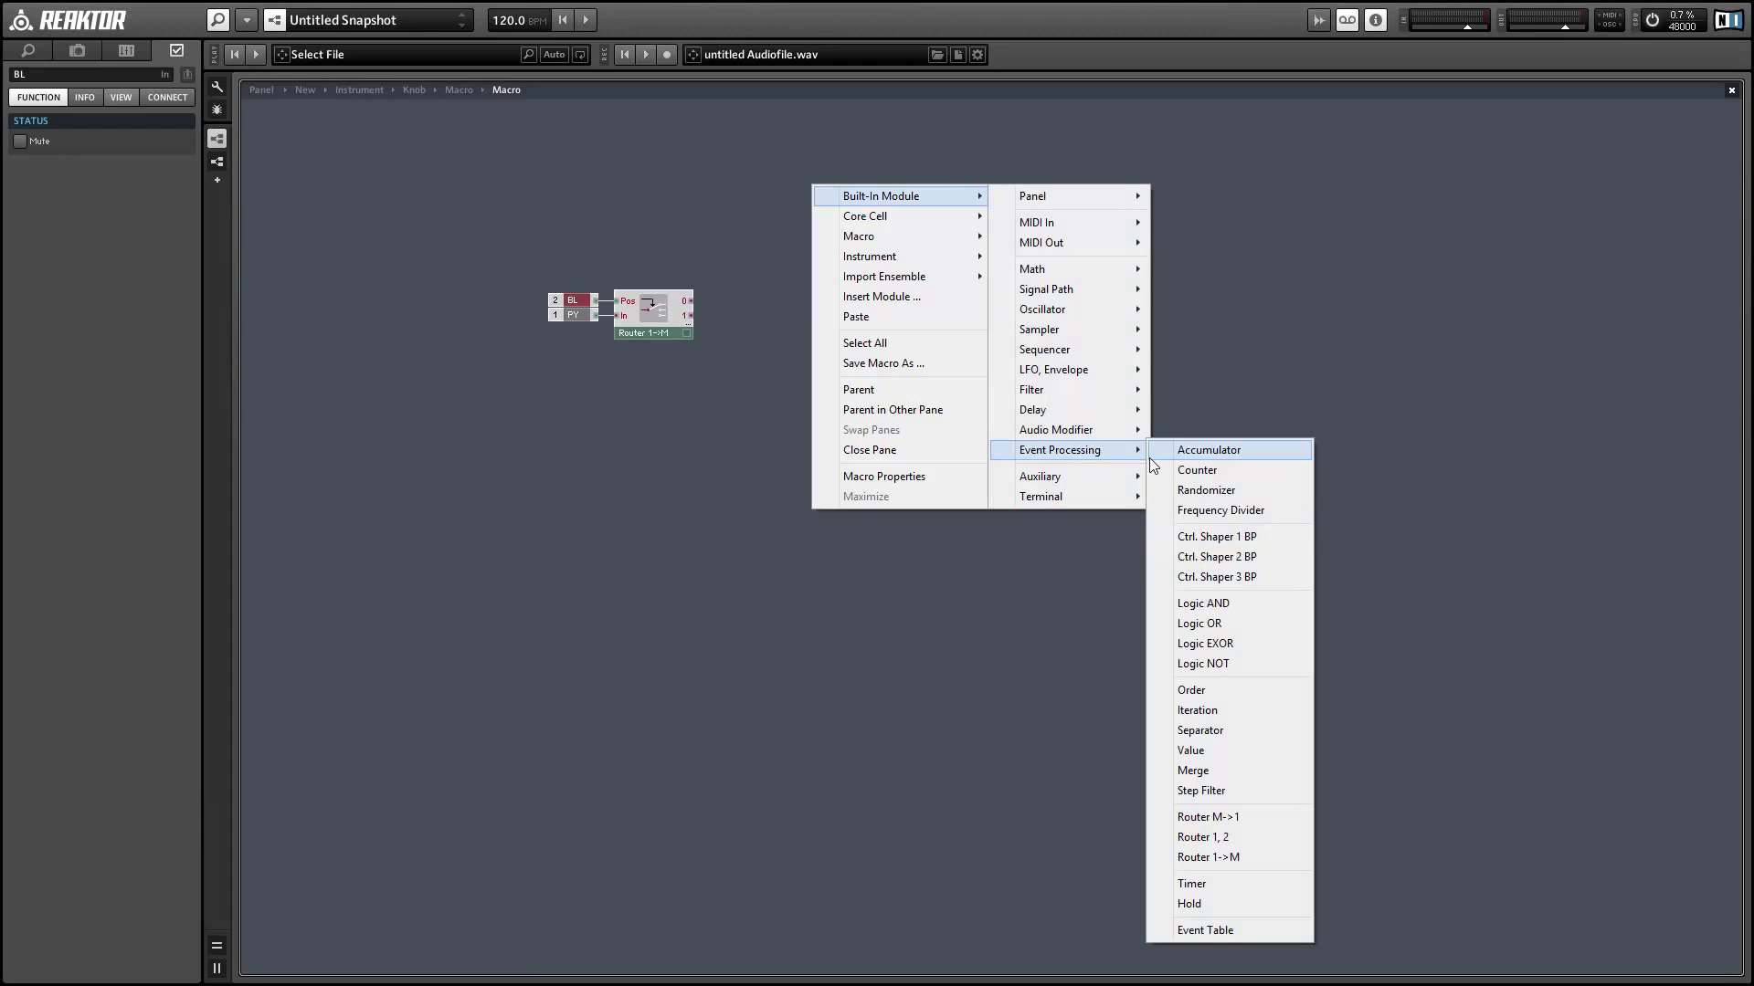
Step: Add an Order module and a Merge module, both fed from the router's output
click(1244, 693)
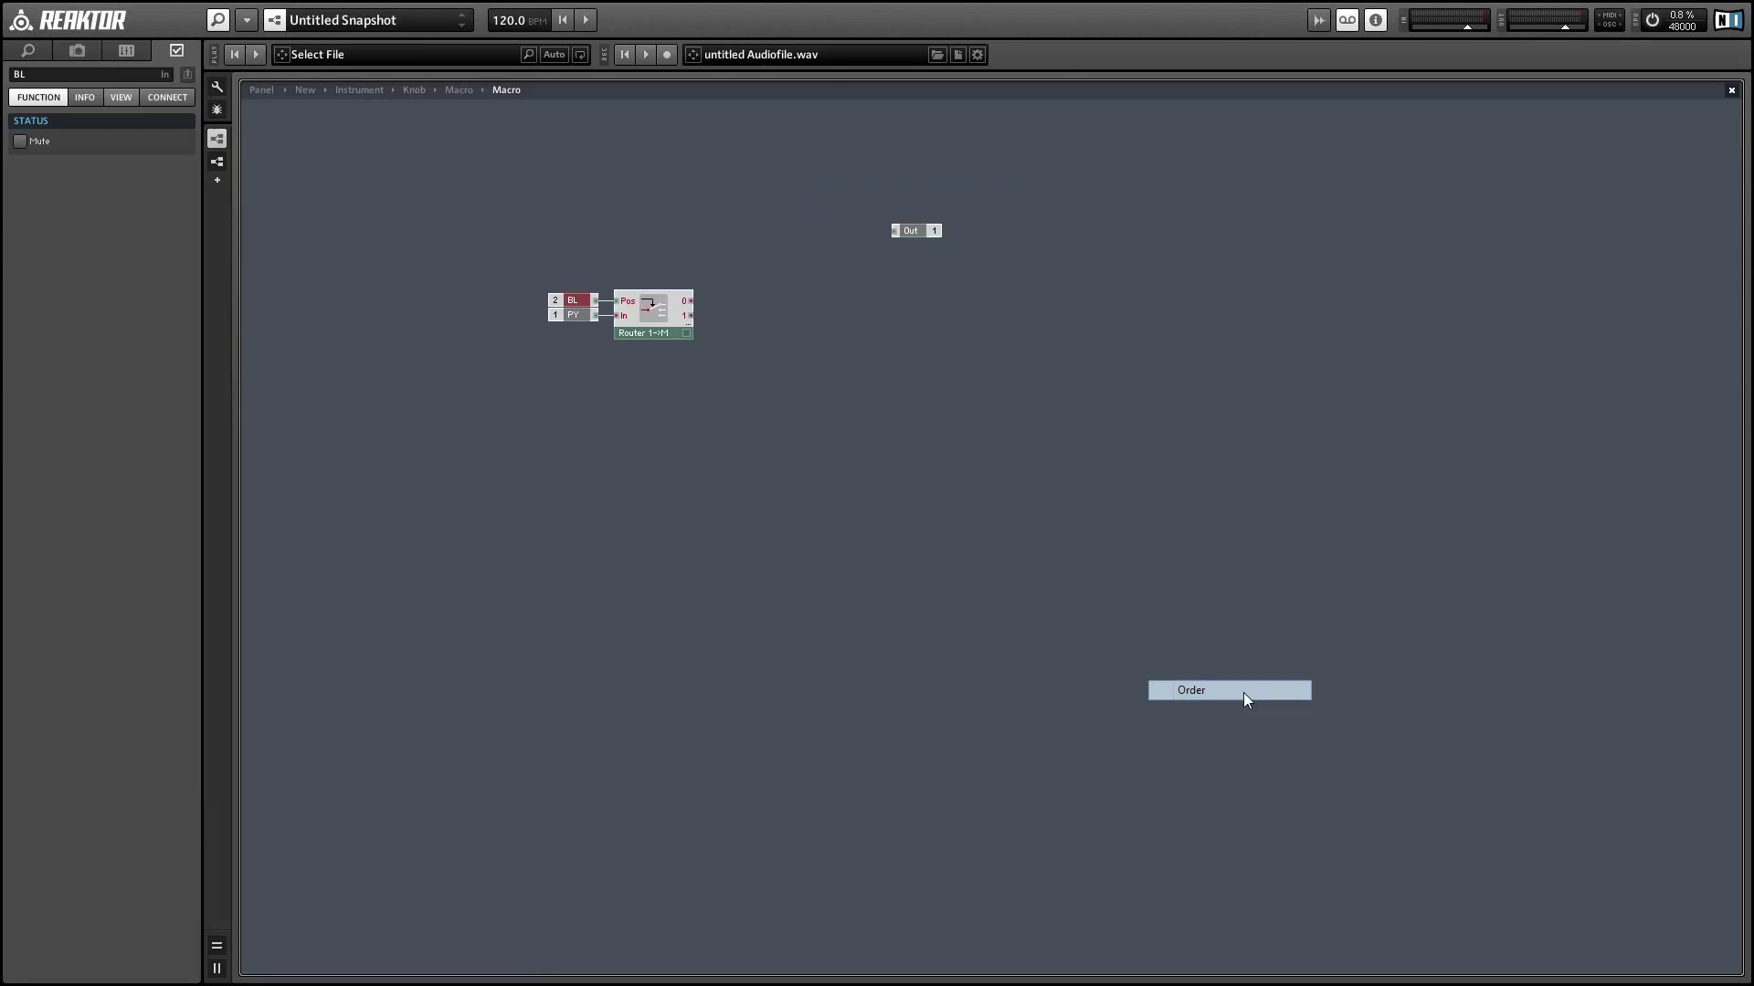
drag(693, 315, 726, 281)
right_click(819, 320)
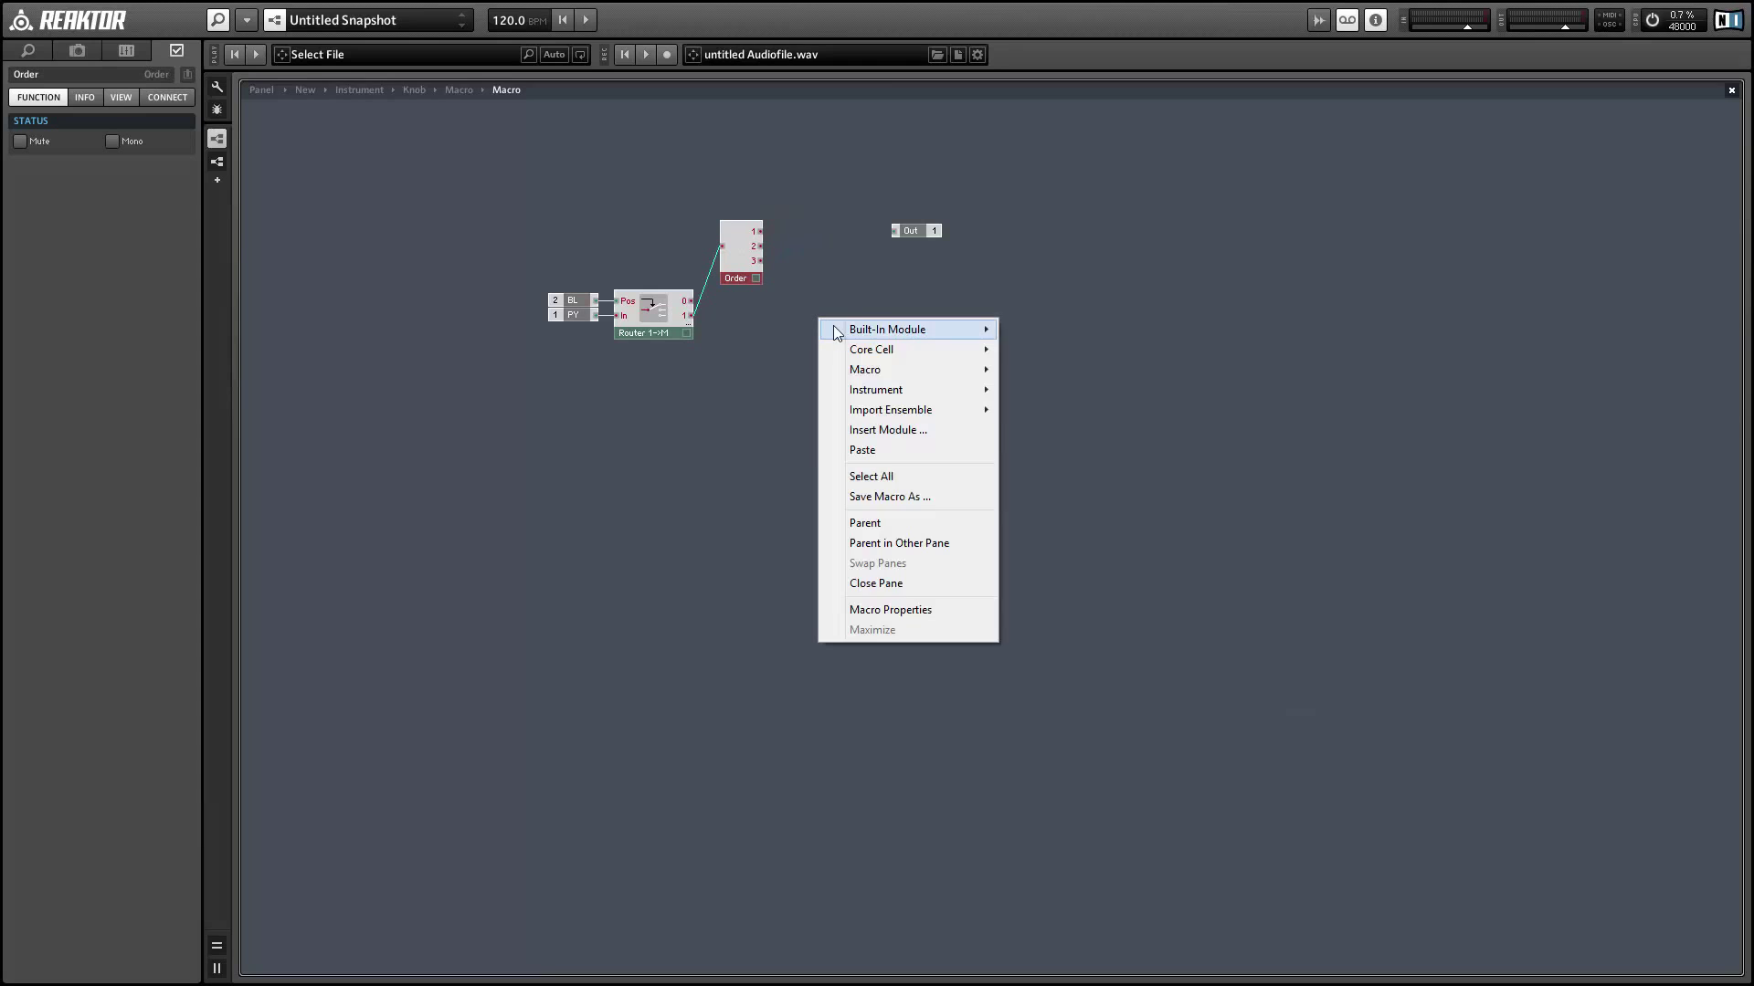
mouse_move(913, 330)
mouse_move(1109, 584)
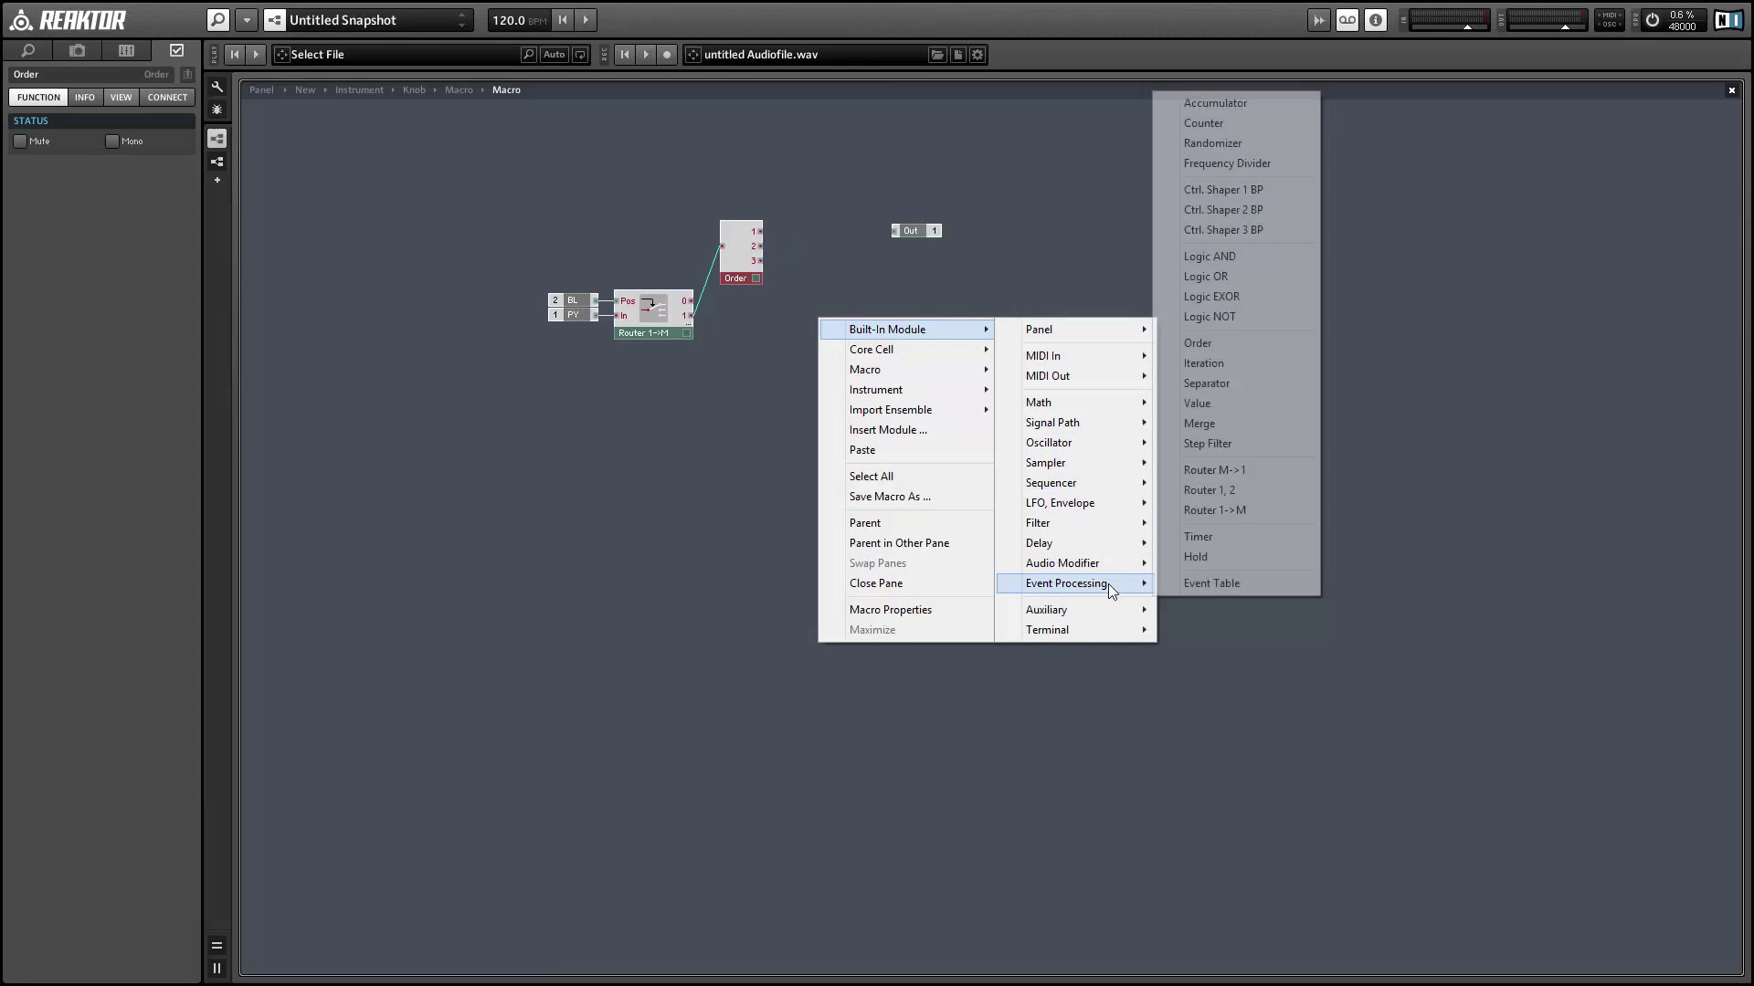
click(1204, 423)
drag(692, 301, 815, 313)
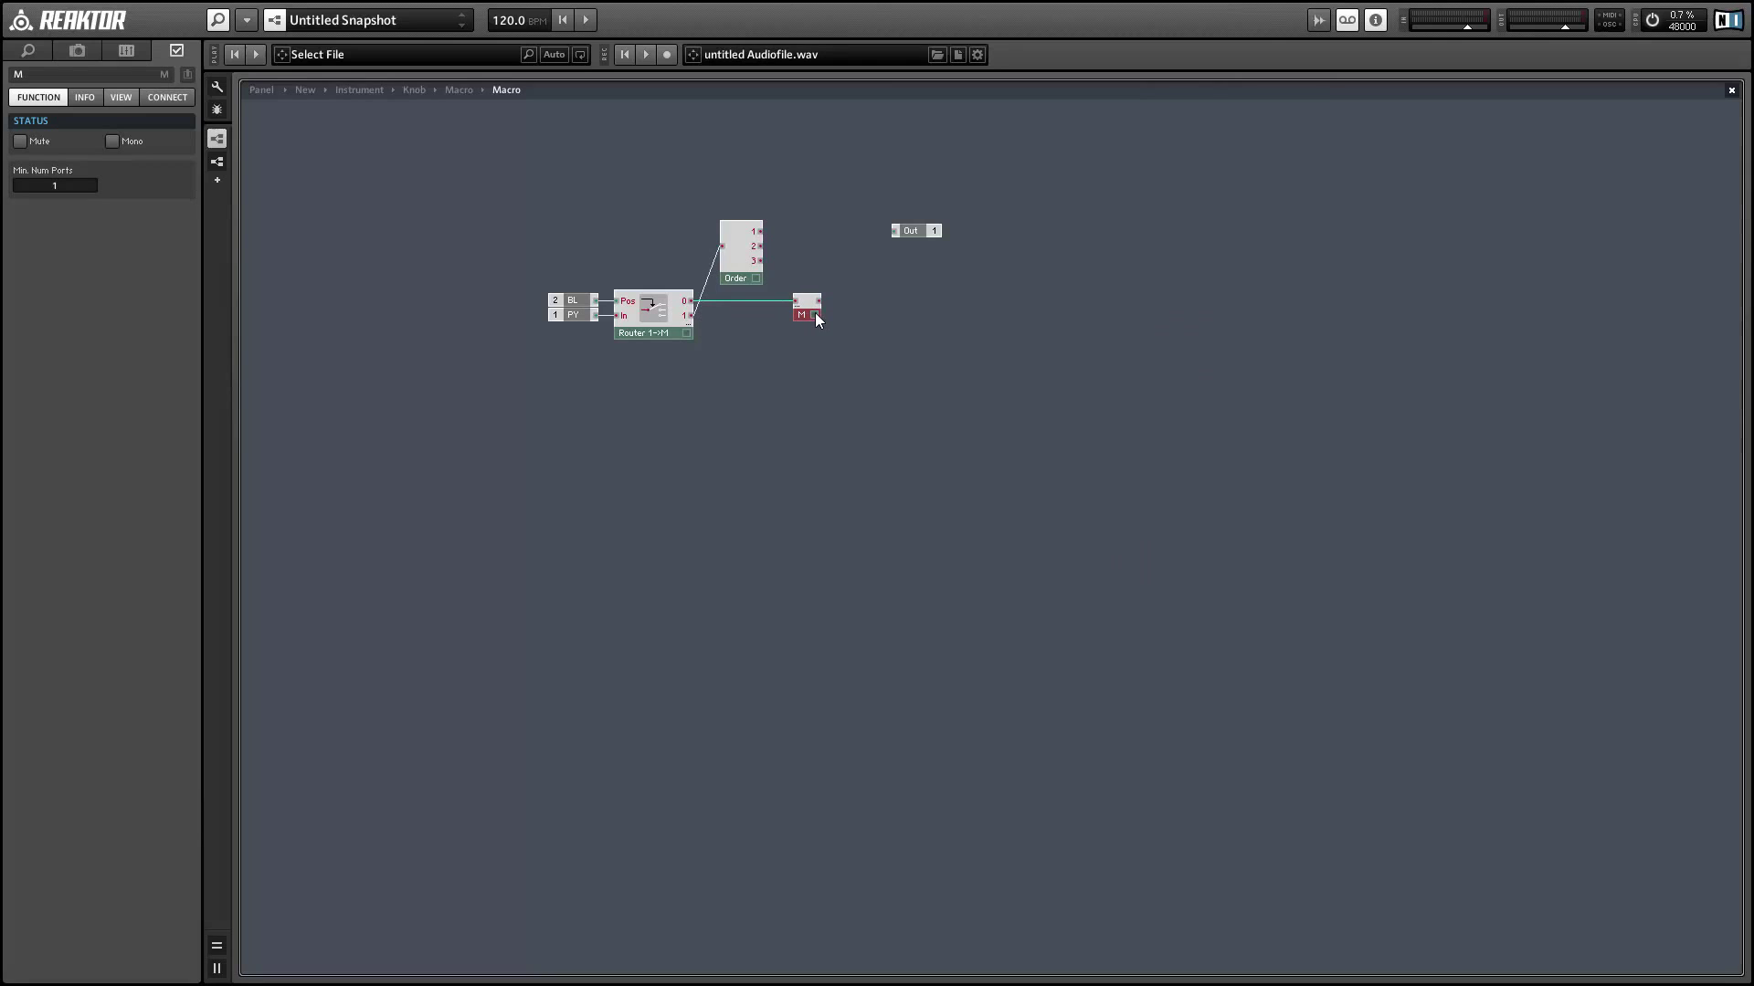
Step: Add a Value module after Merge, triggered by Order's output 1
right_click(882, 285)
mouse_move(905, 294)
mouse_move(1137, 551)
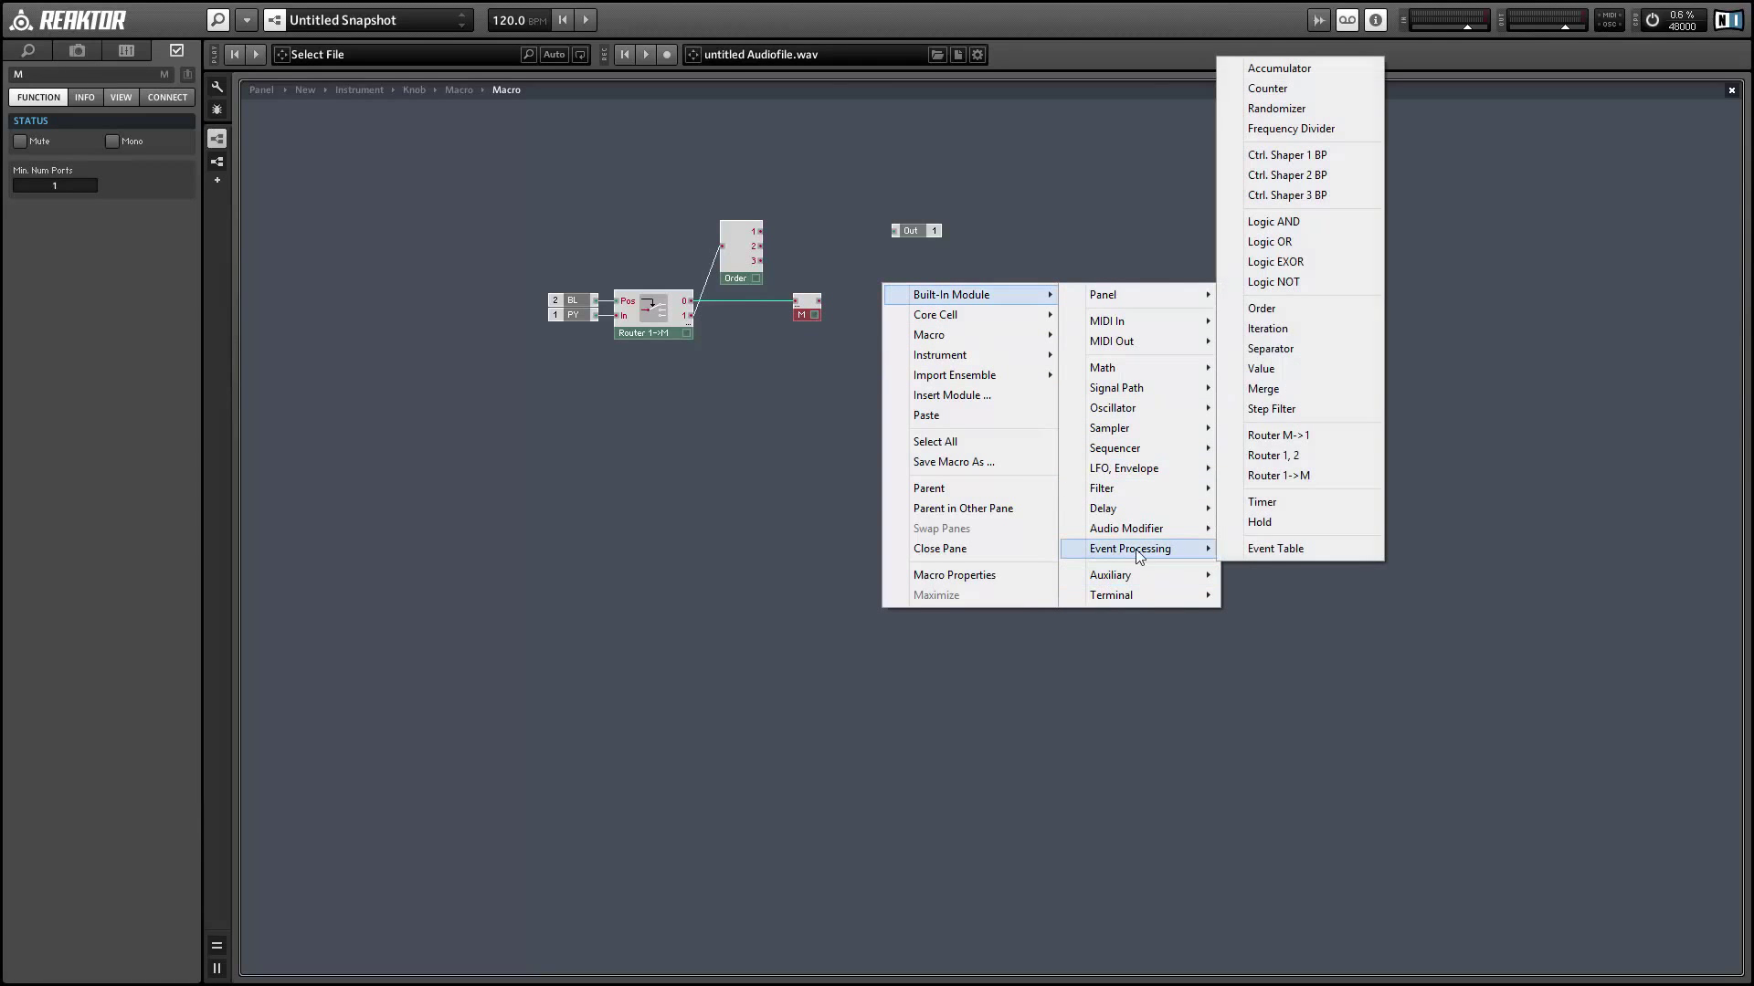
click(1233, 370)
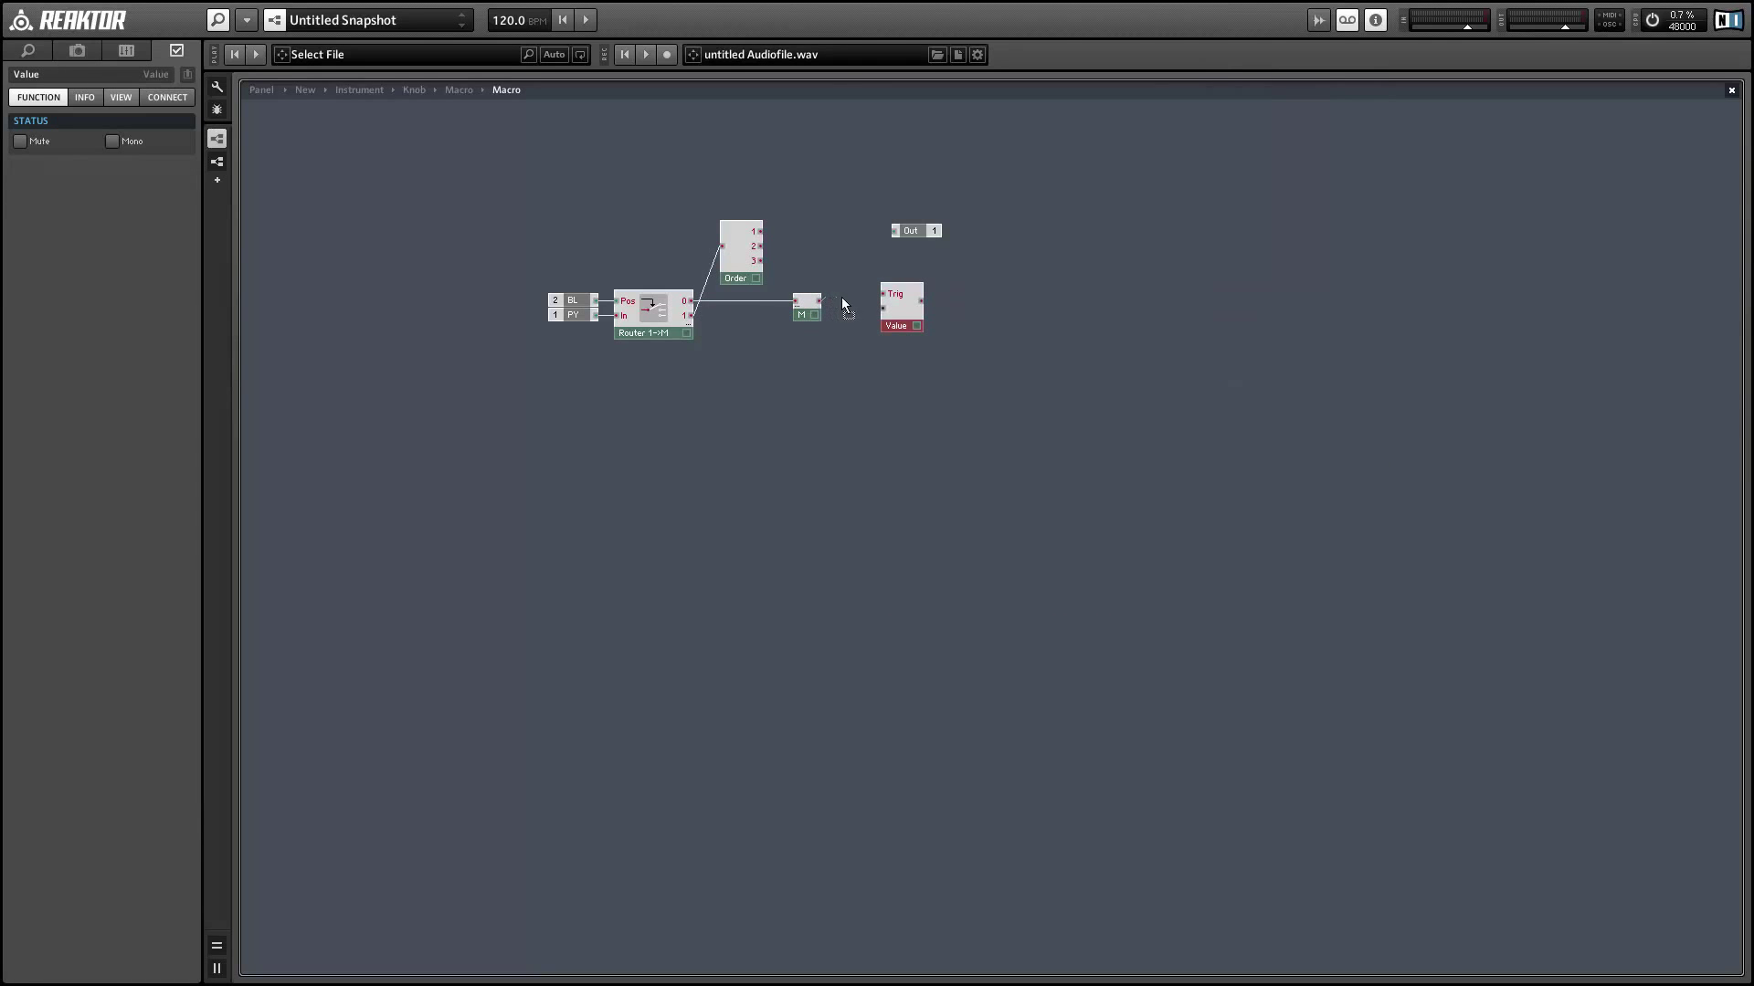
mouse_move(875, 313)
mouse_down()
mouse_move(835, 305)
mouse_move(895, 312)
mouse_up()
click(808, 279)
click(785, 264)
drag(760, 232, 754, 325)
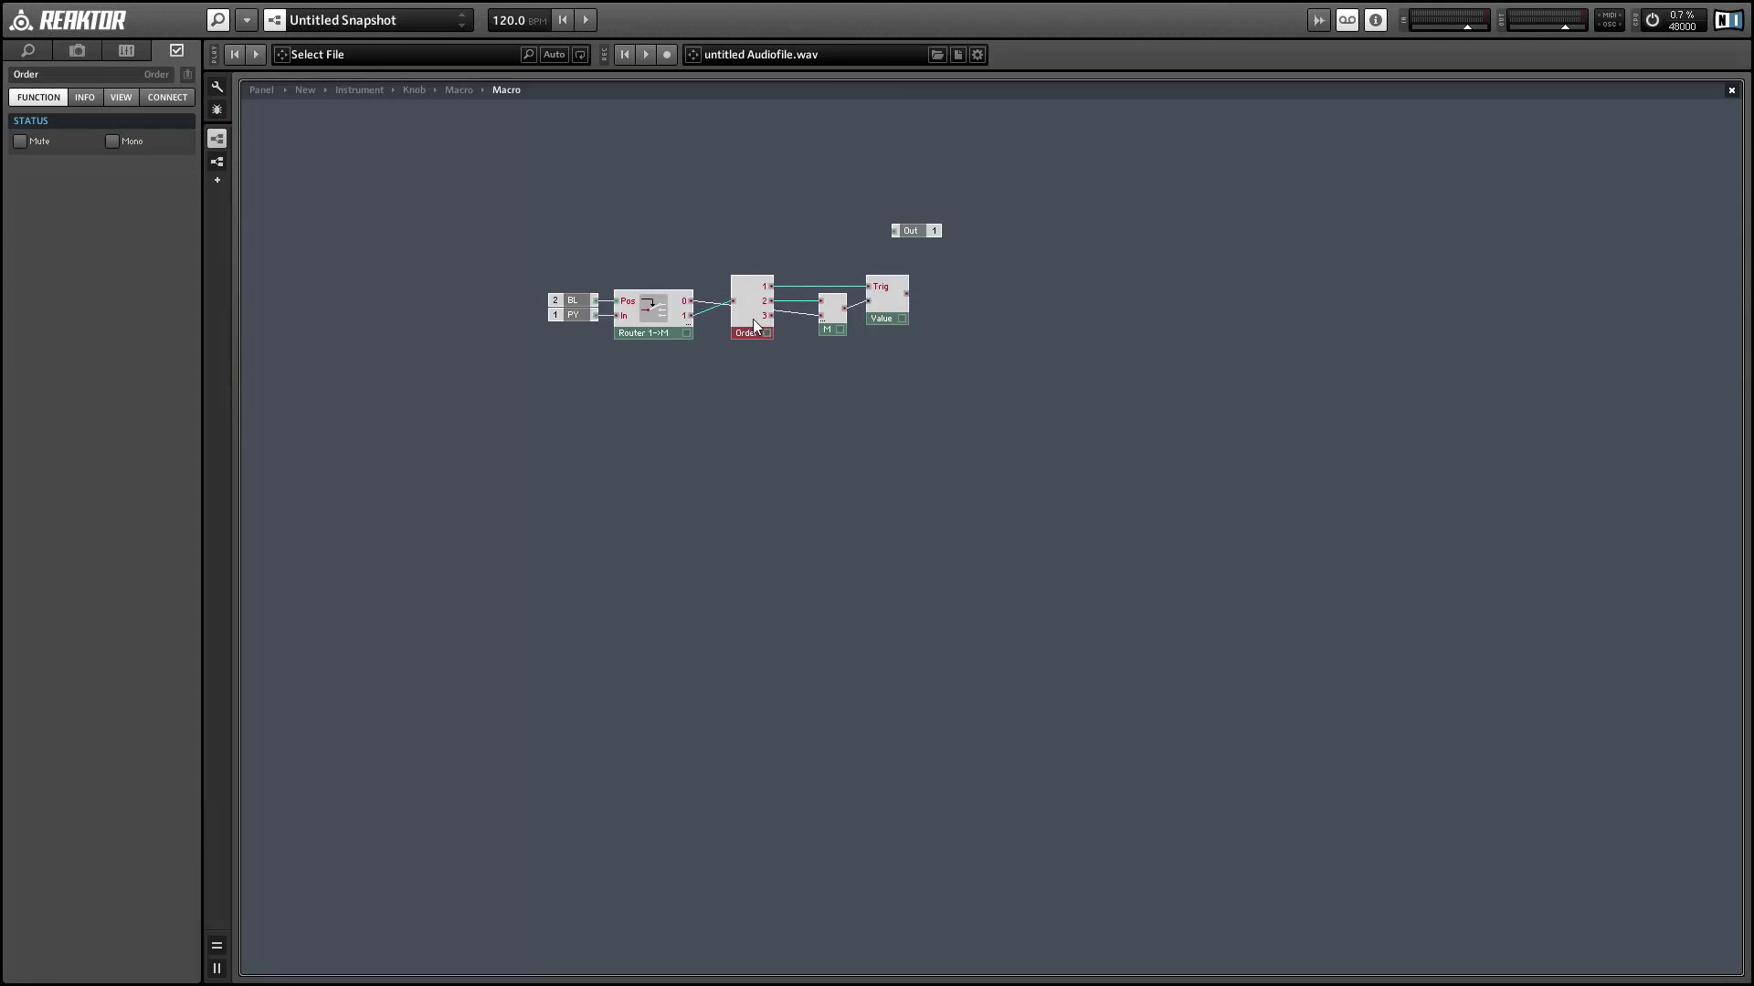
Step: Nudge Order, M and Value slightly upward into an aligned row
drag(720, 243, 873, 287)
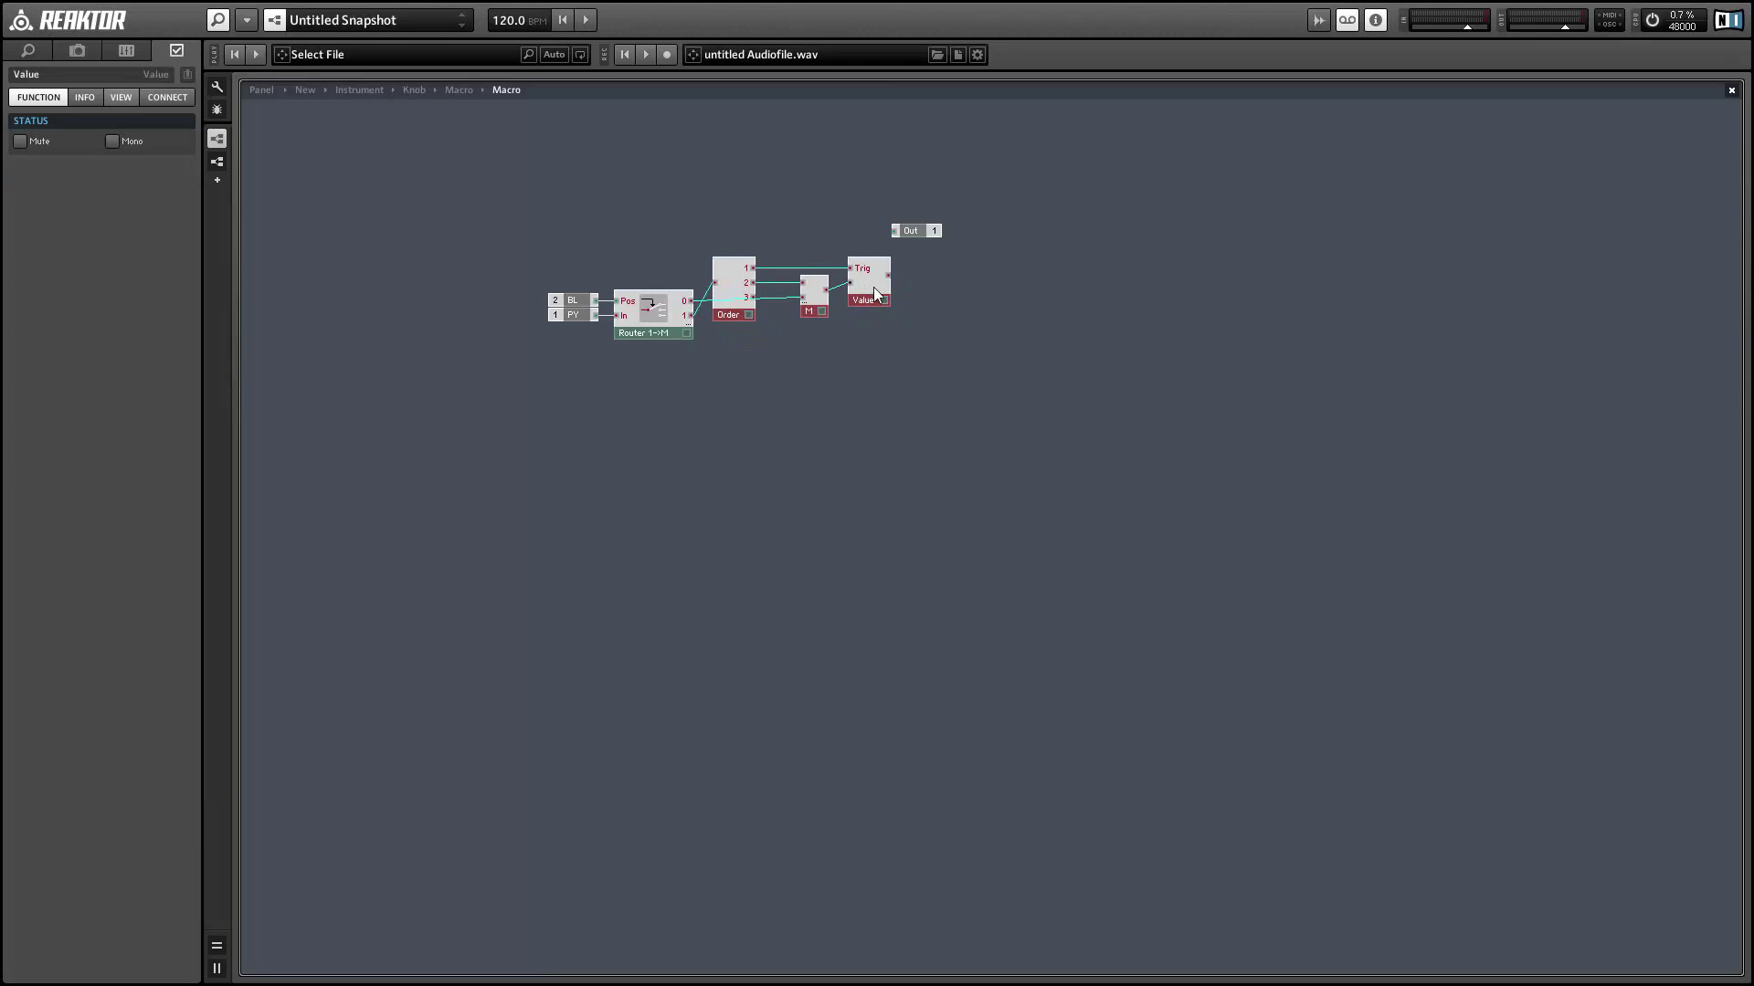
click(857, 346)
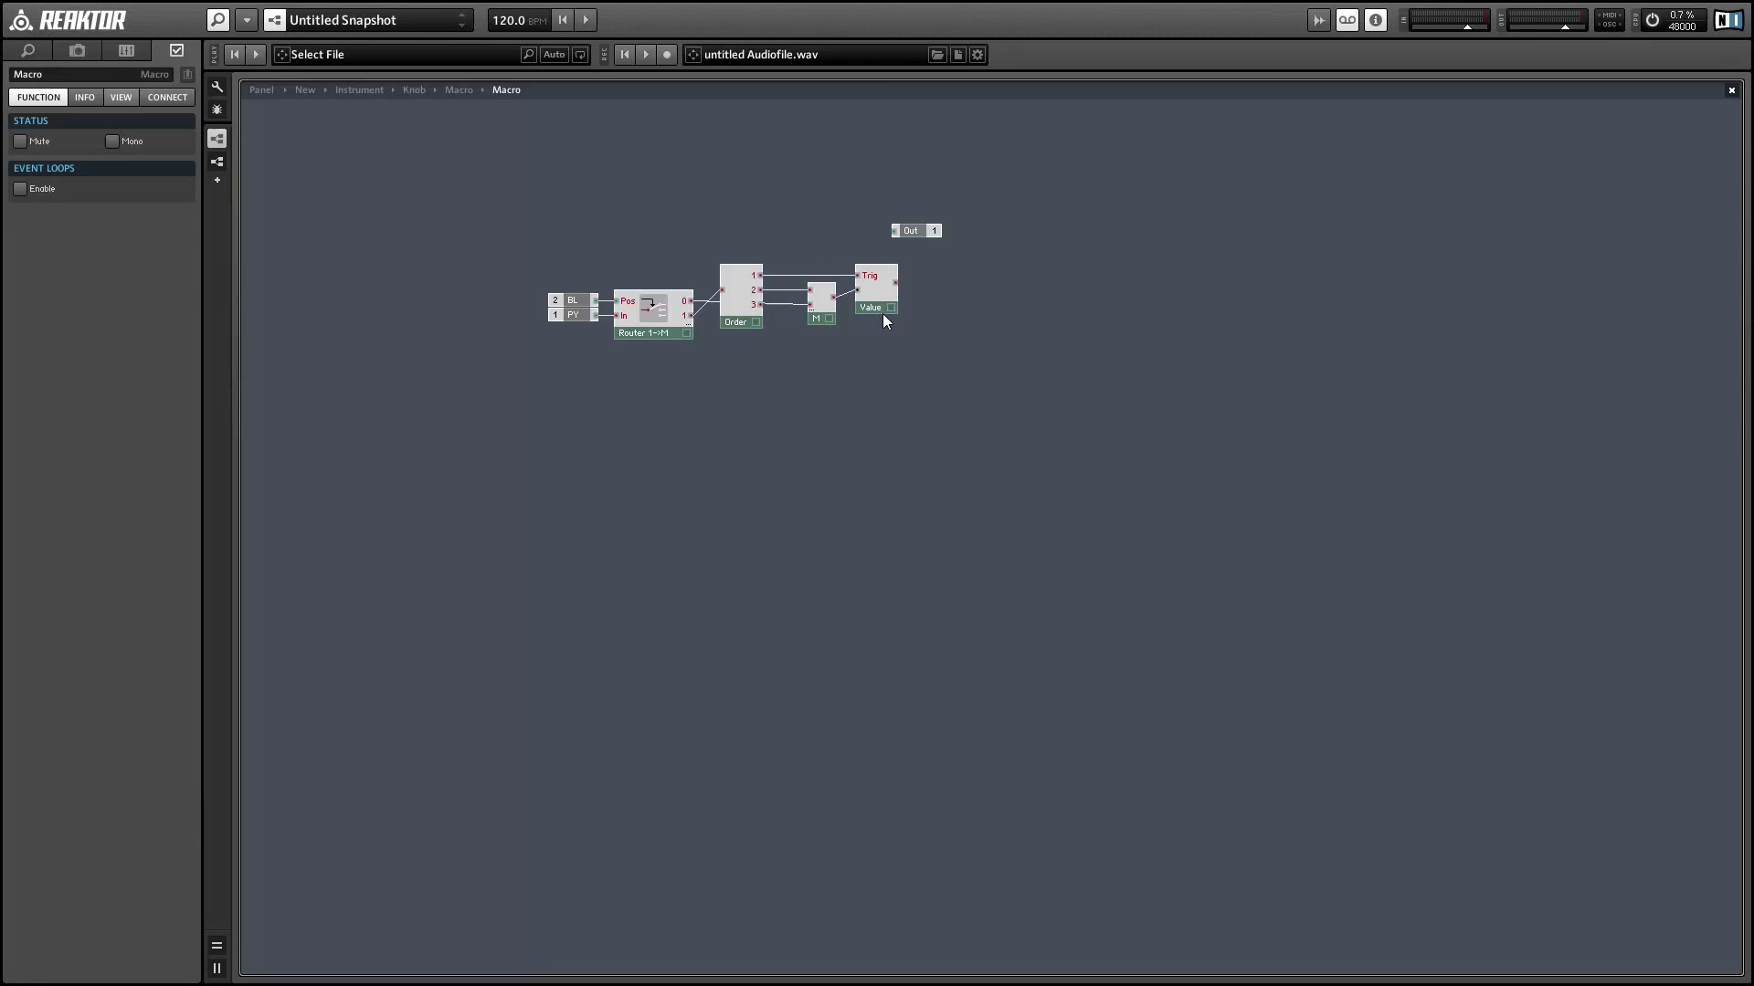
drag(736, 229, 879, 294)
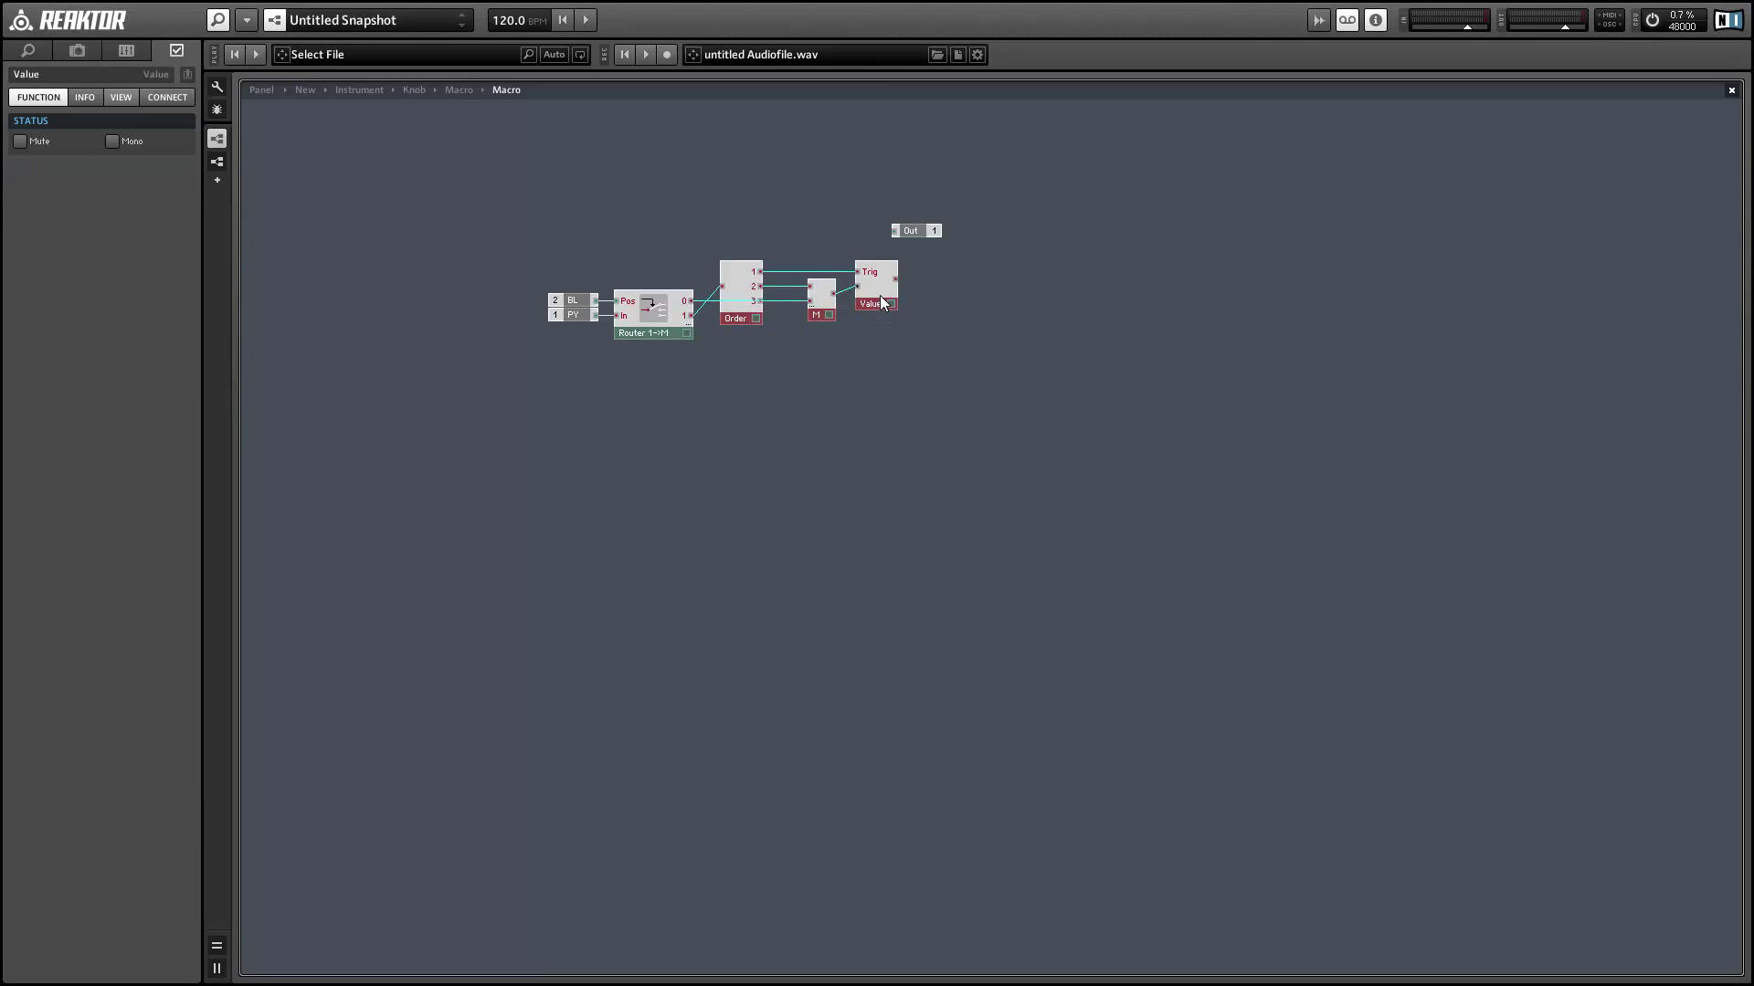
click(841, 343)
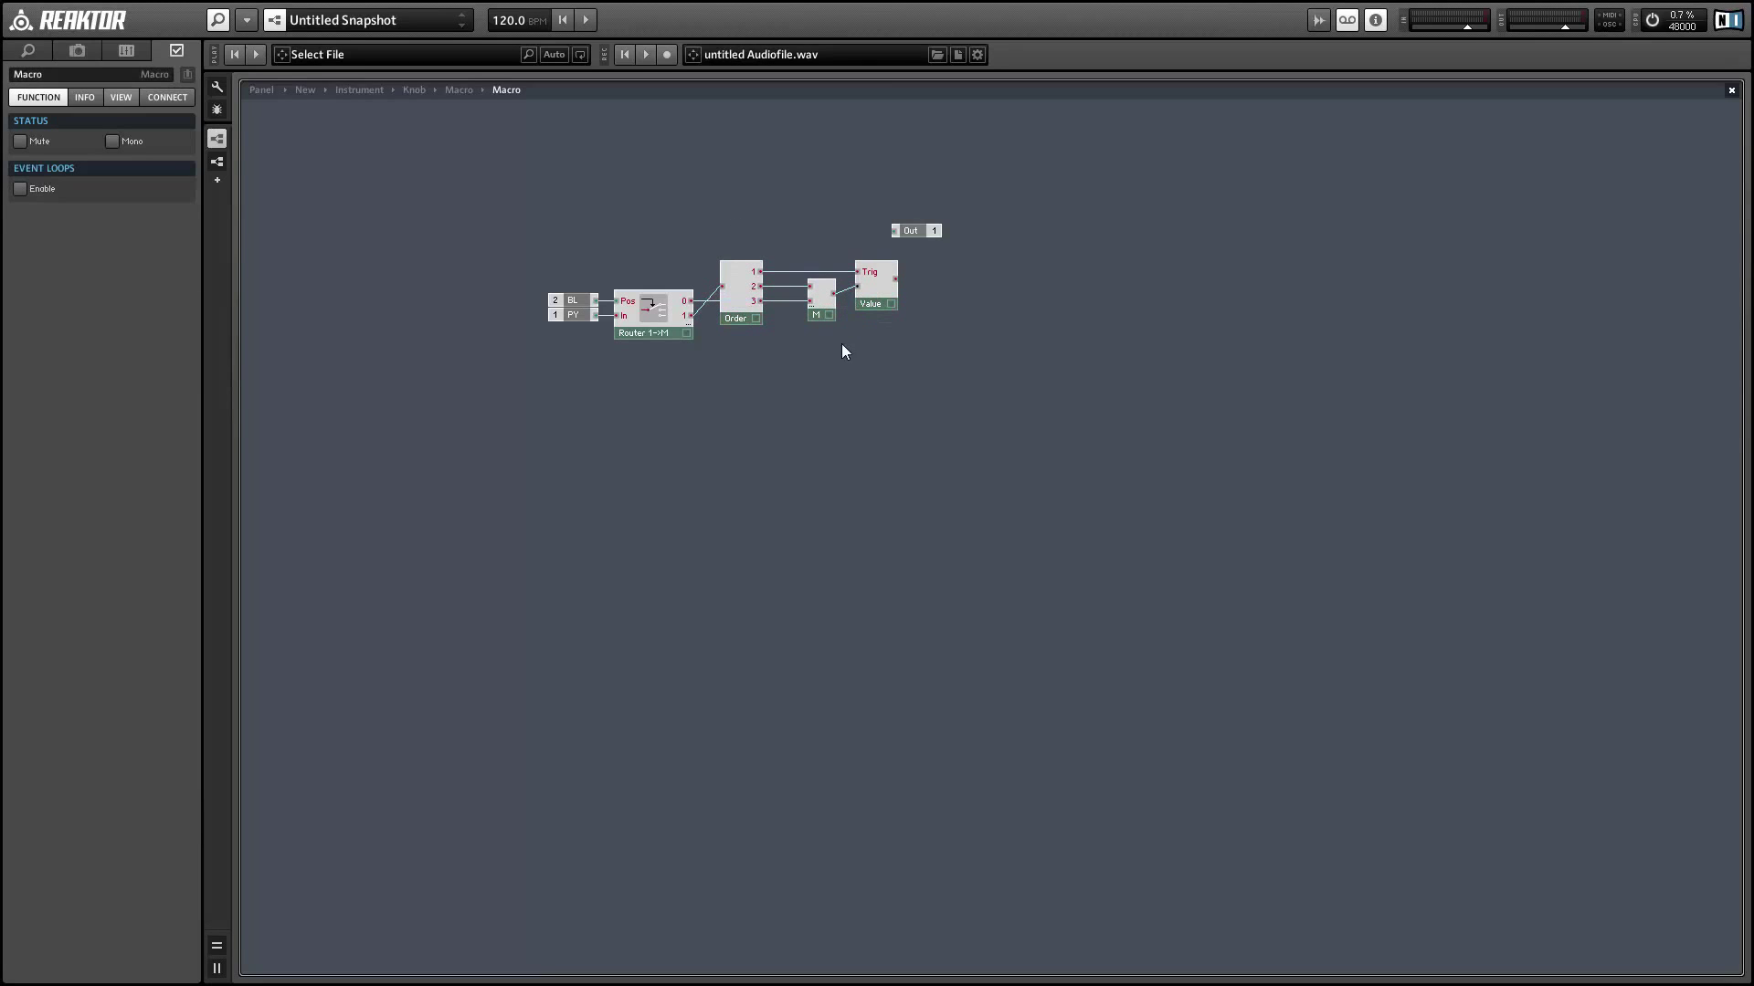
Step: Add a Subtract module fed by Order's output 1
right_click(1013, 251)
mouse_move(1060, 261)
mouse_move(1259, 335)
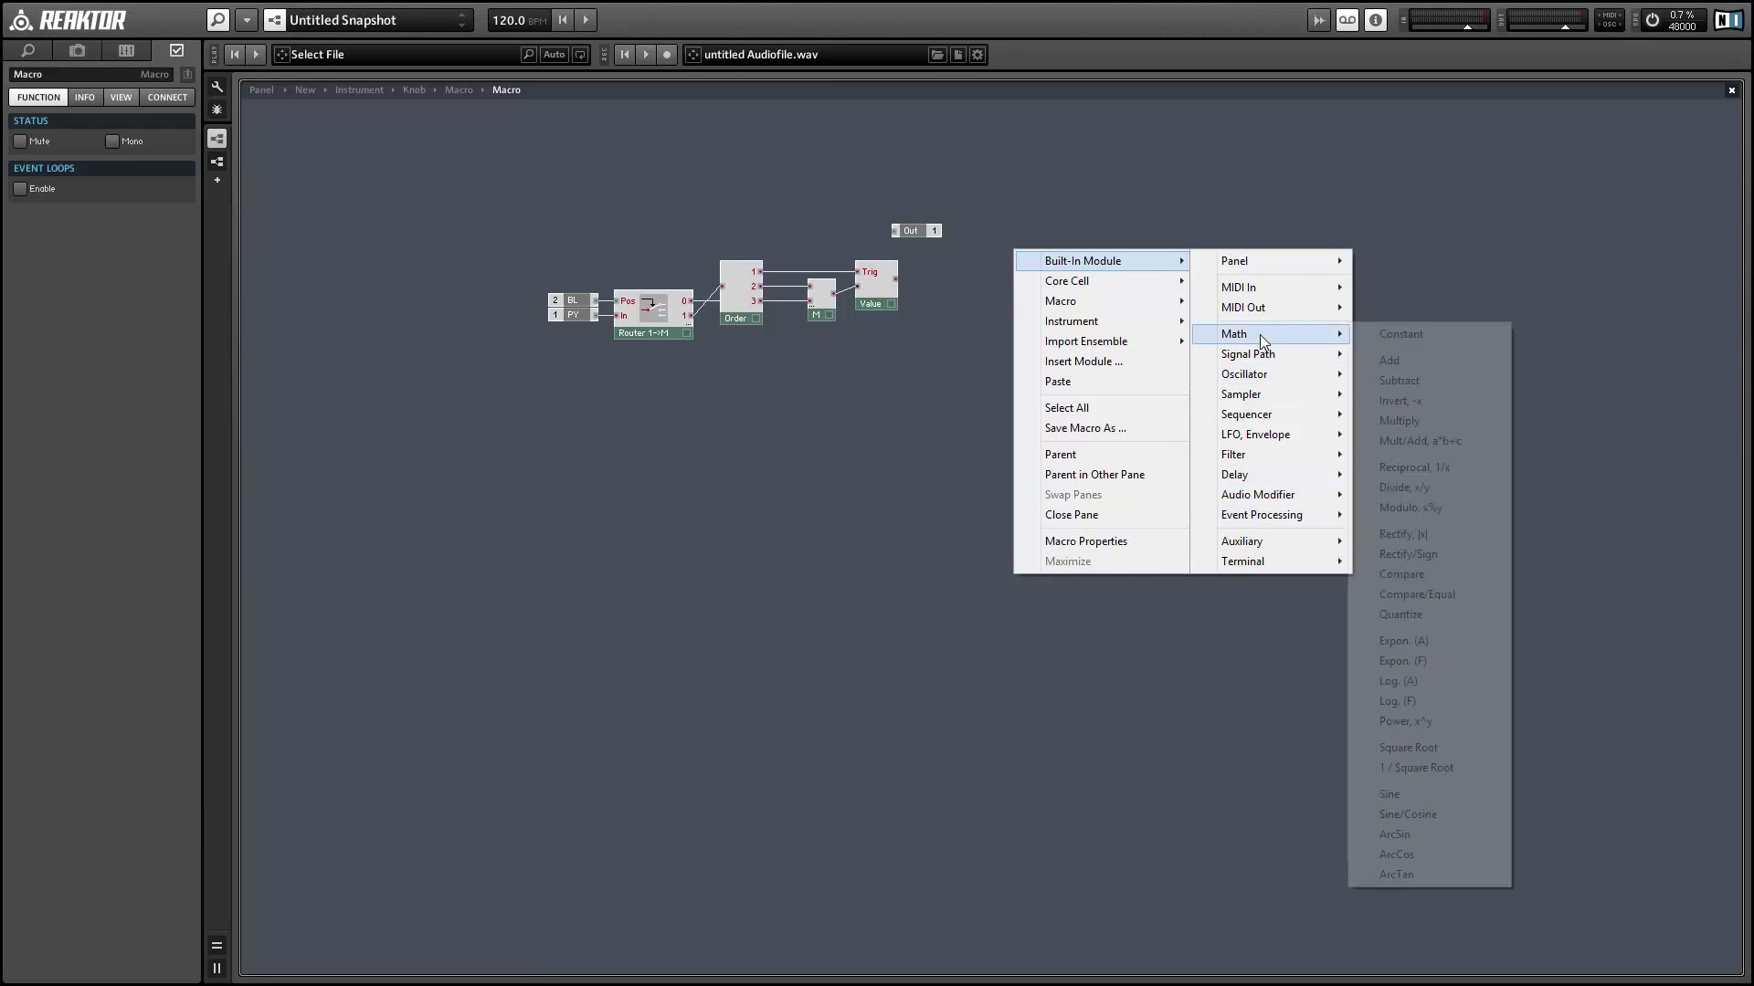
click(1423, 380)
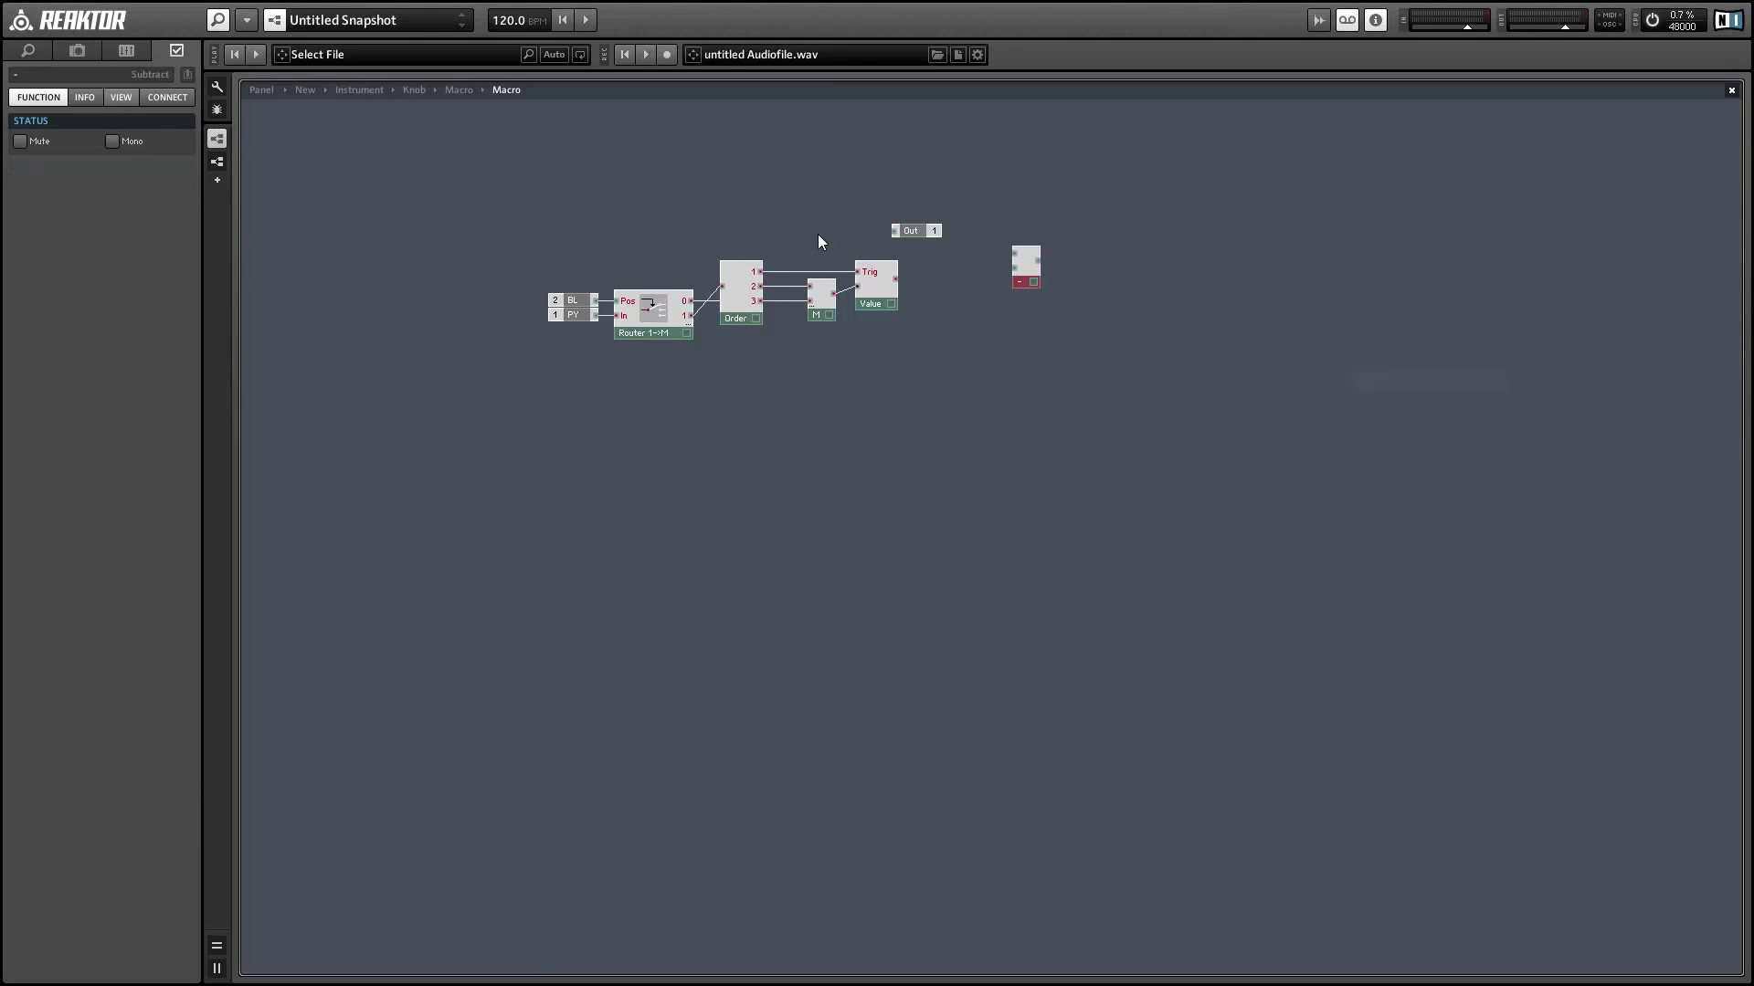
drag(770, 273, 966, 296)
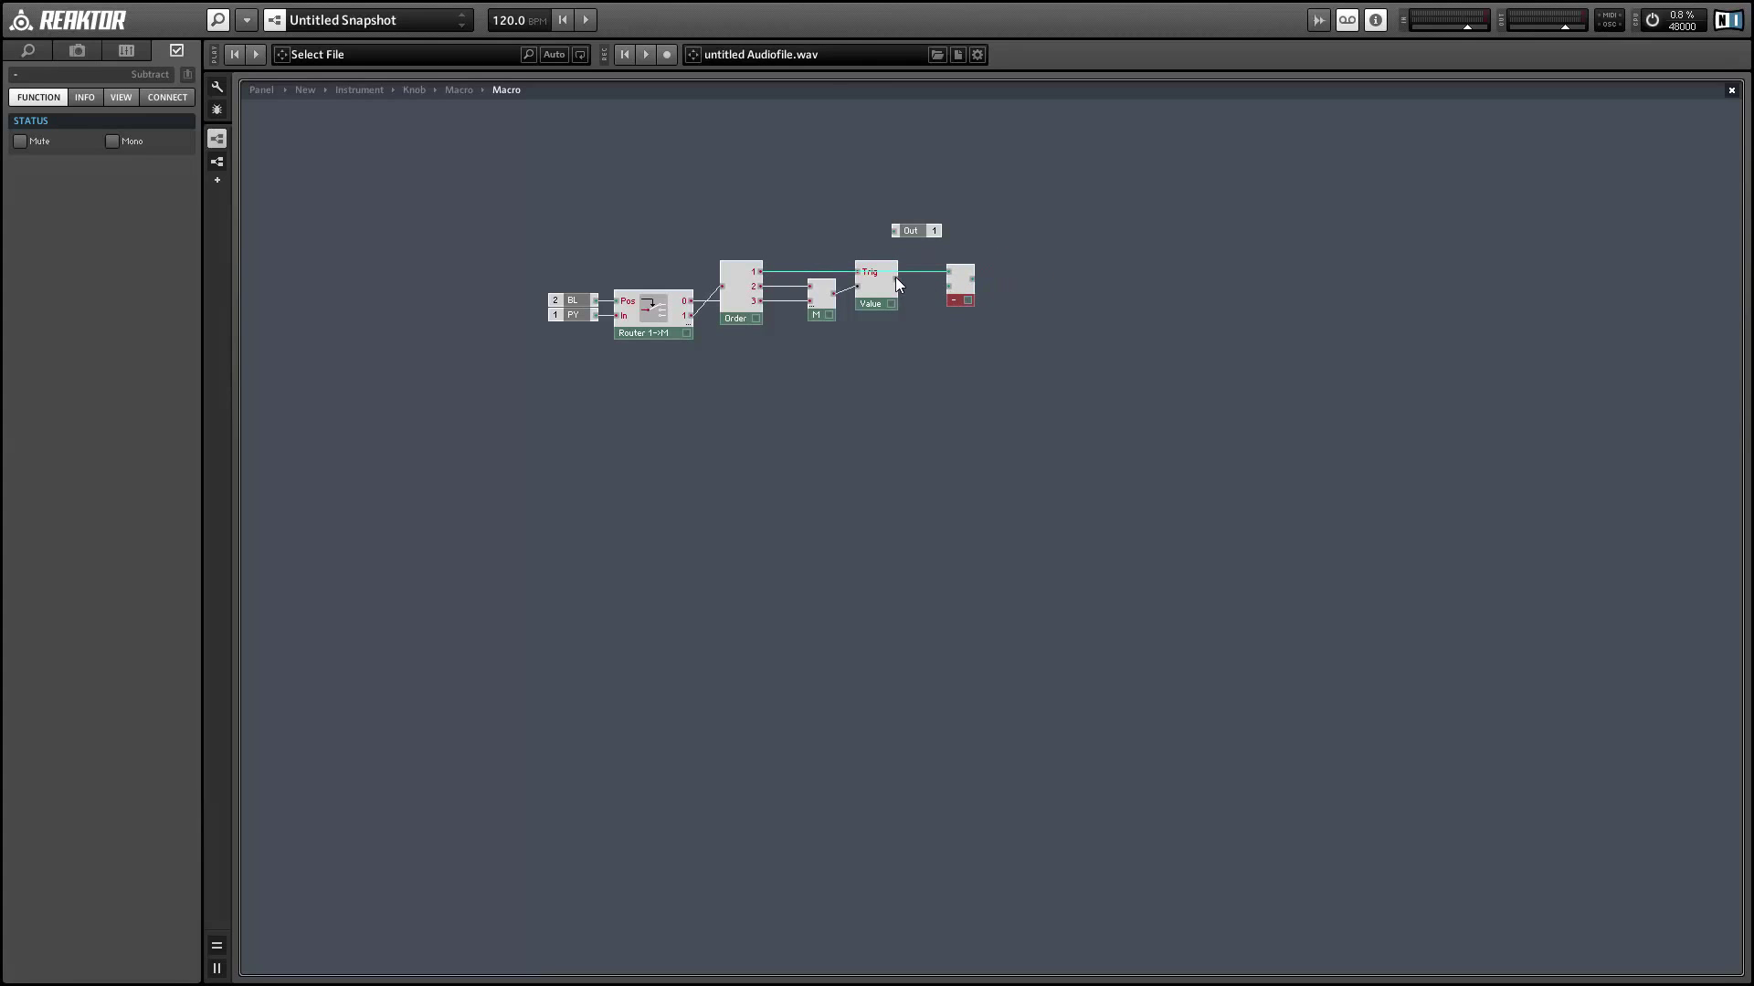
Step: Add a second Value fed the subtraction result and triggered by Order's output 3
right_click(1000, 293)
mouse_move(1042, 304)
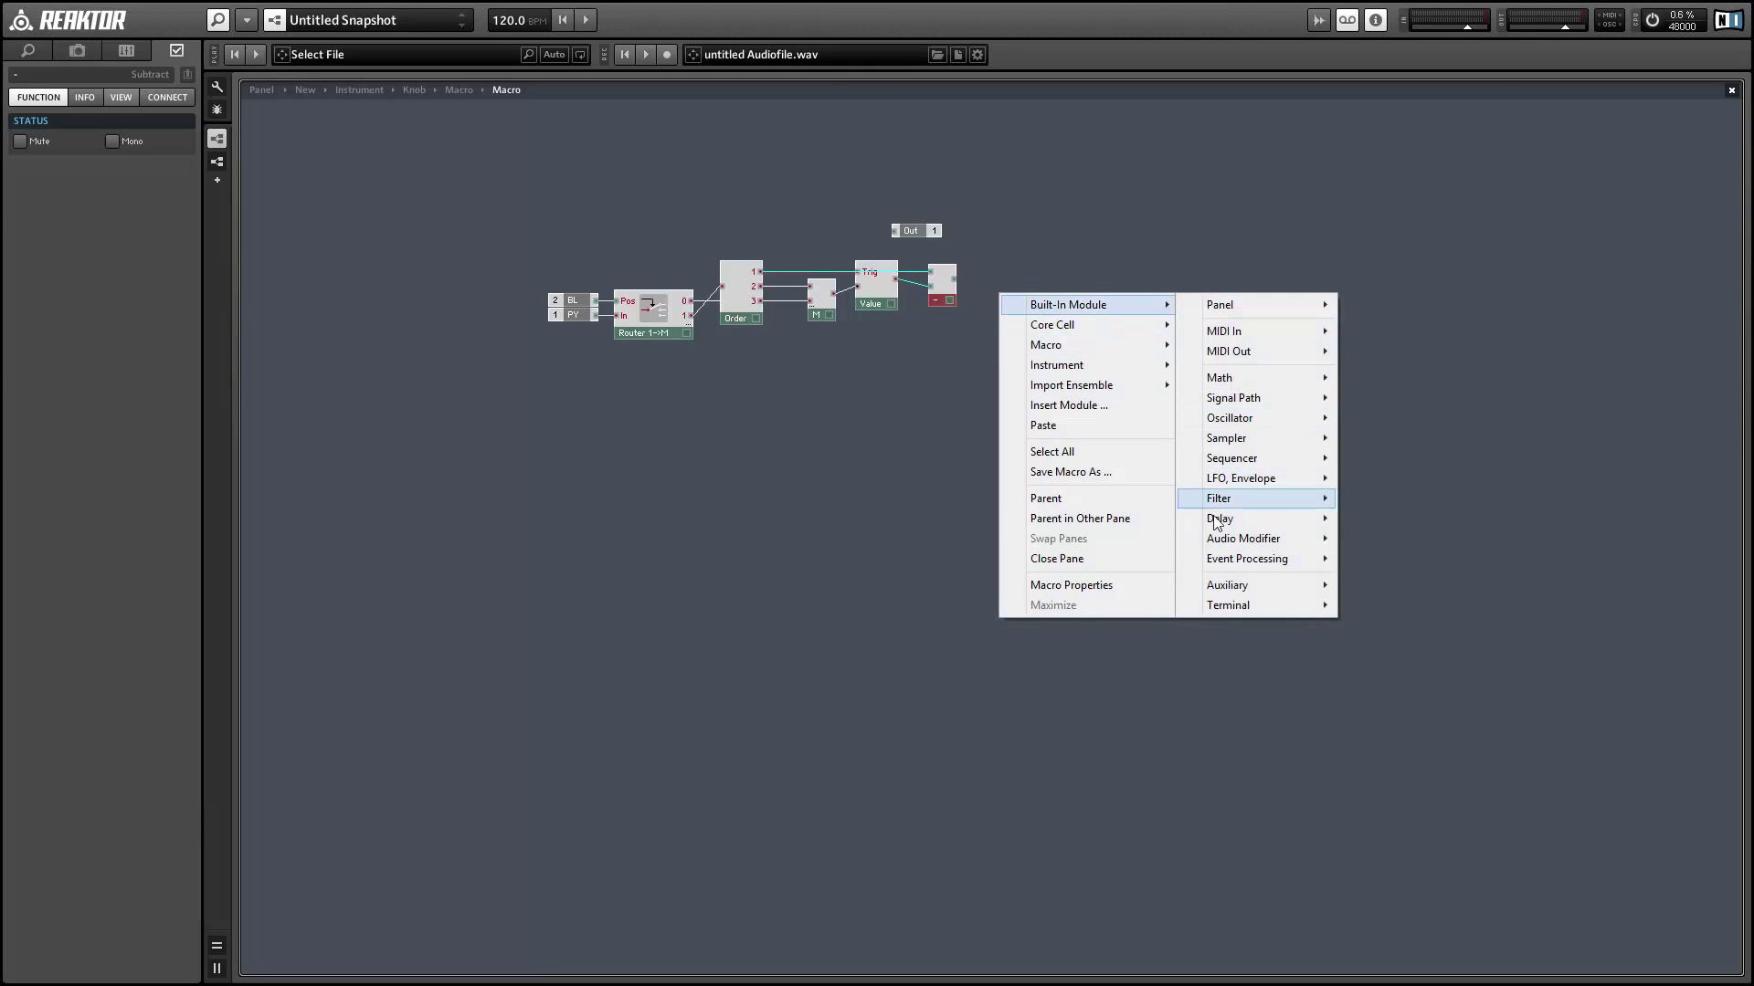
mouse_move(1243, 558)
click(1391, 380)
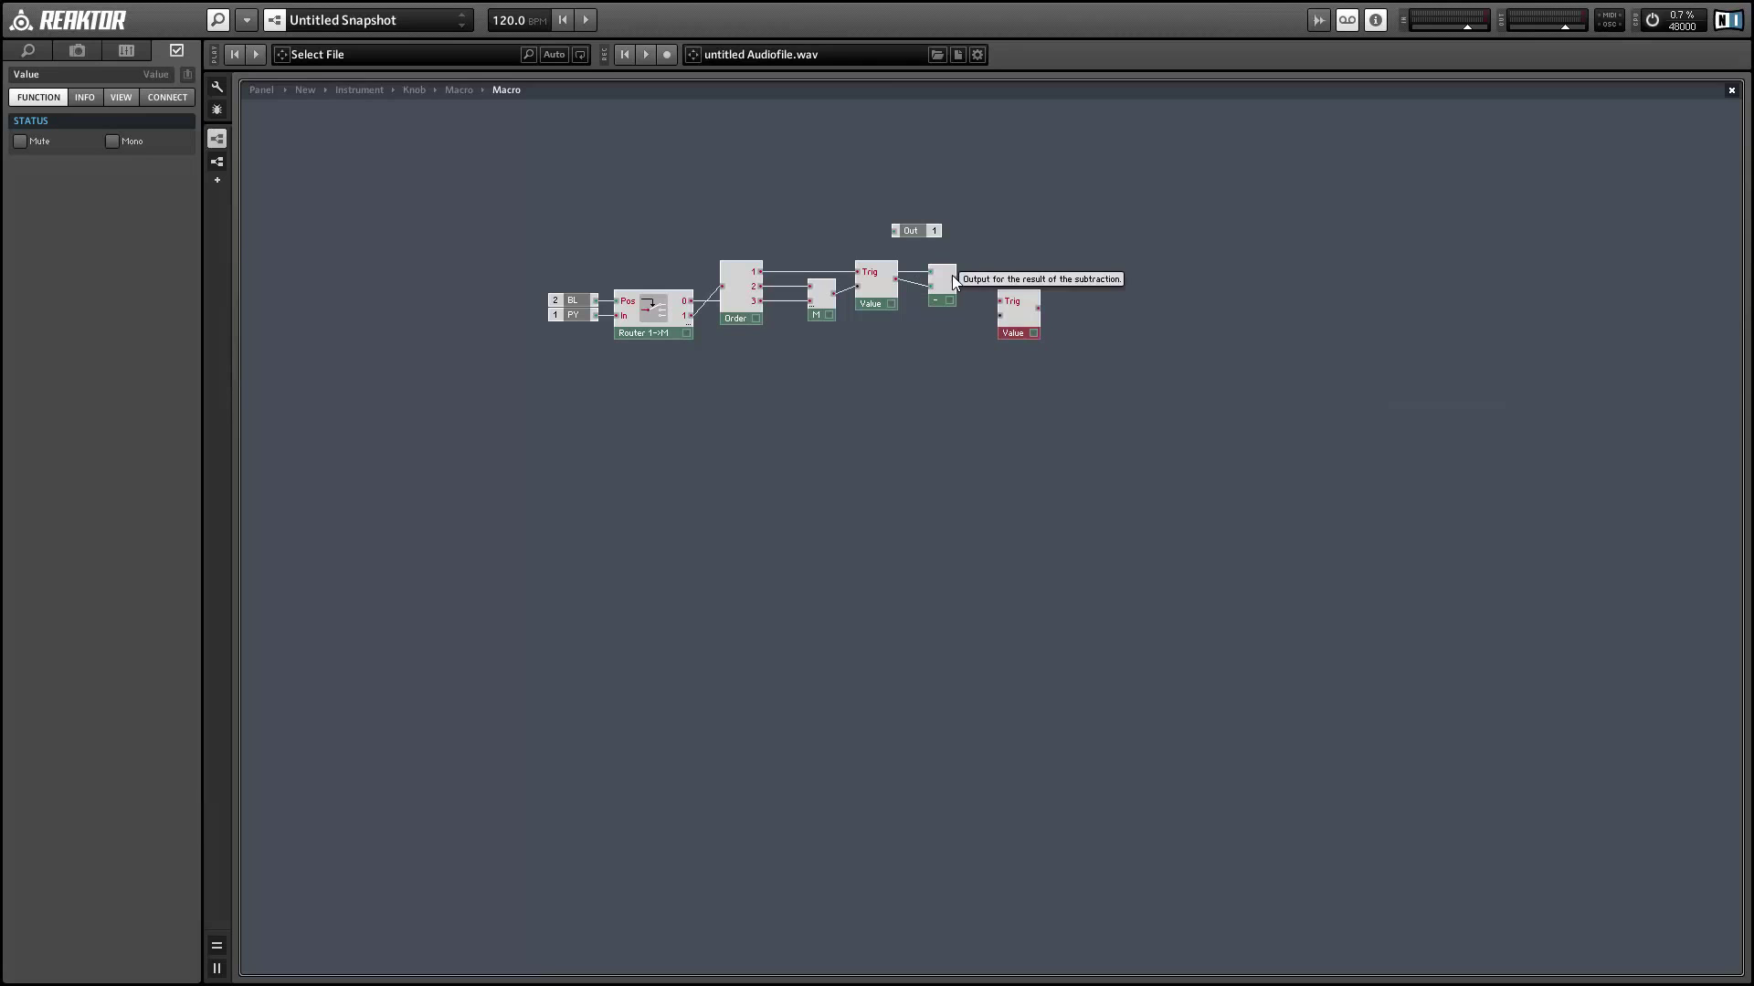
drag(952, 277, 1004, 321)
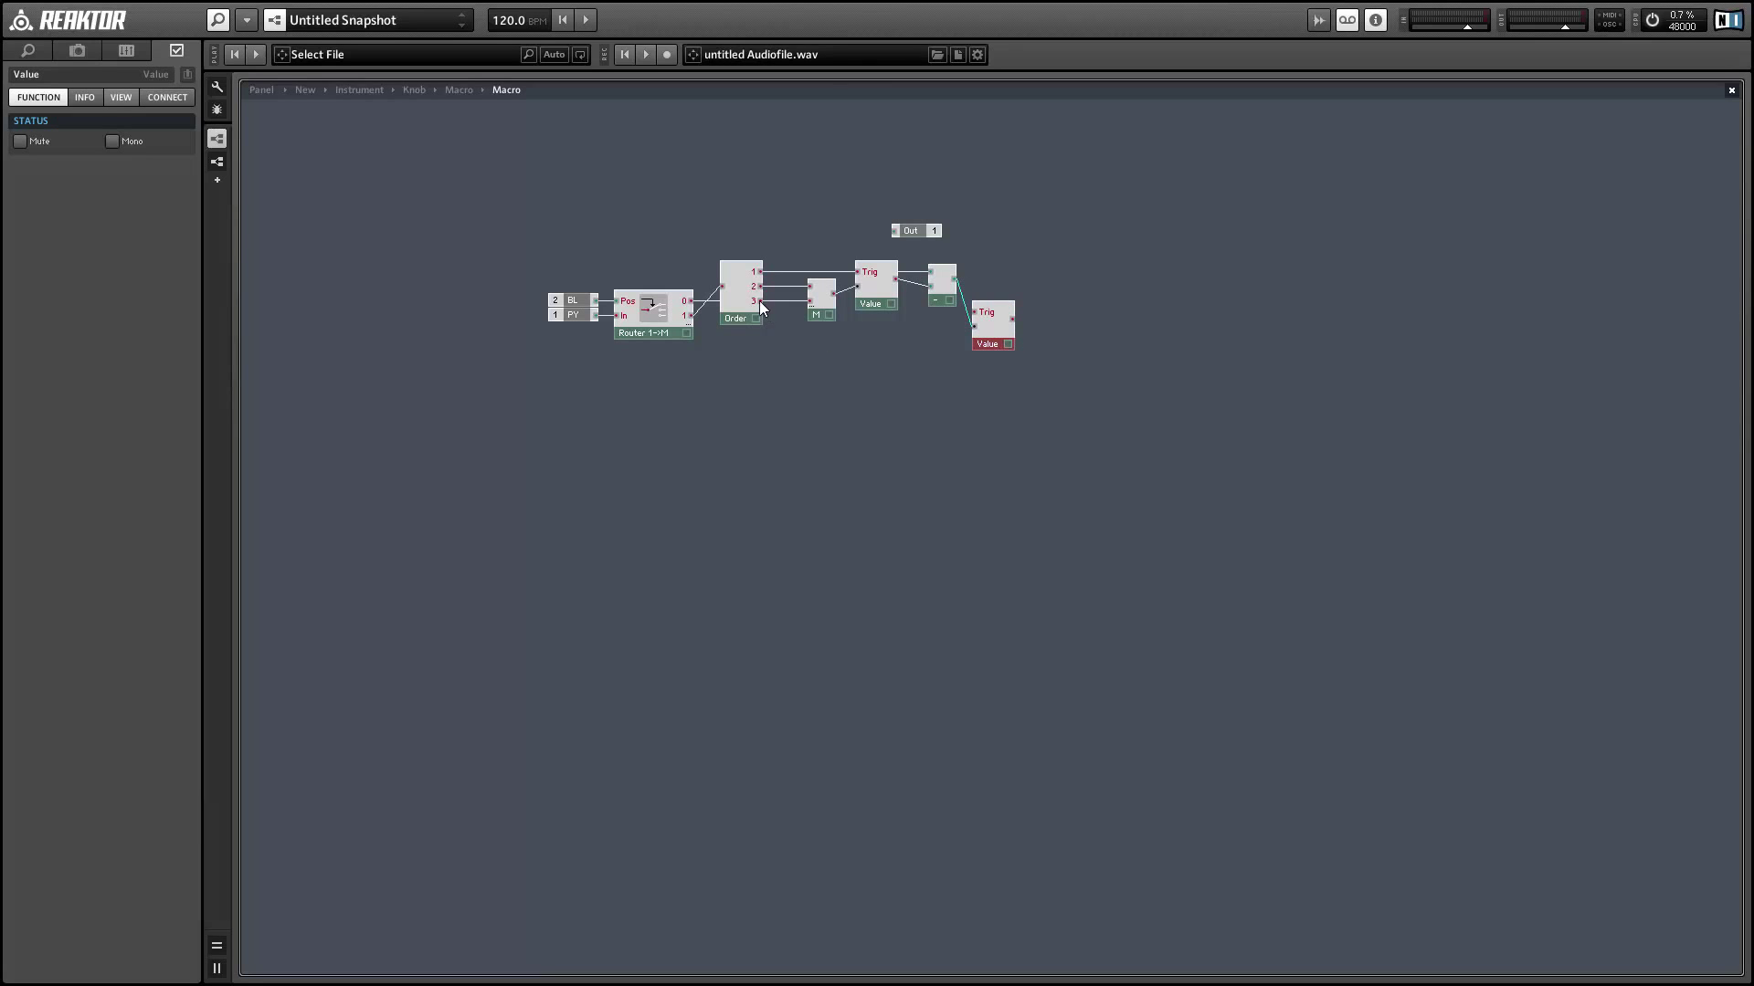
drag(759, 300, 1009, 327)
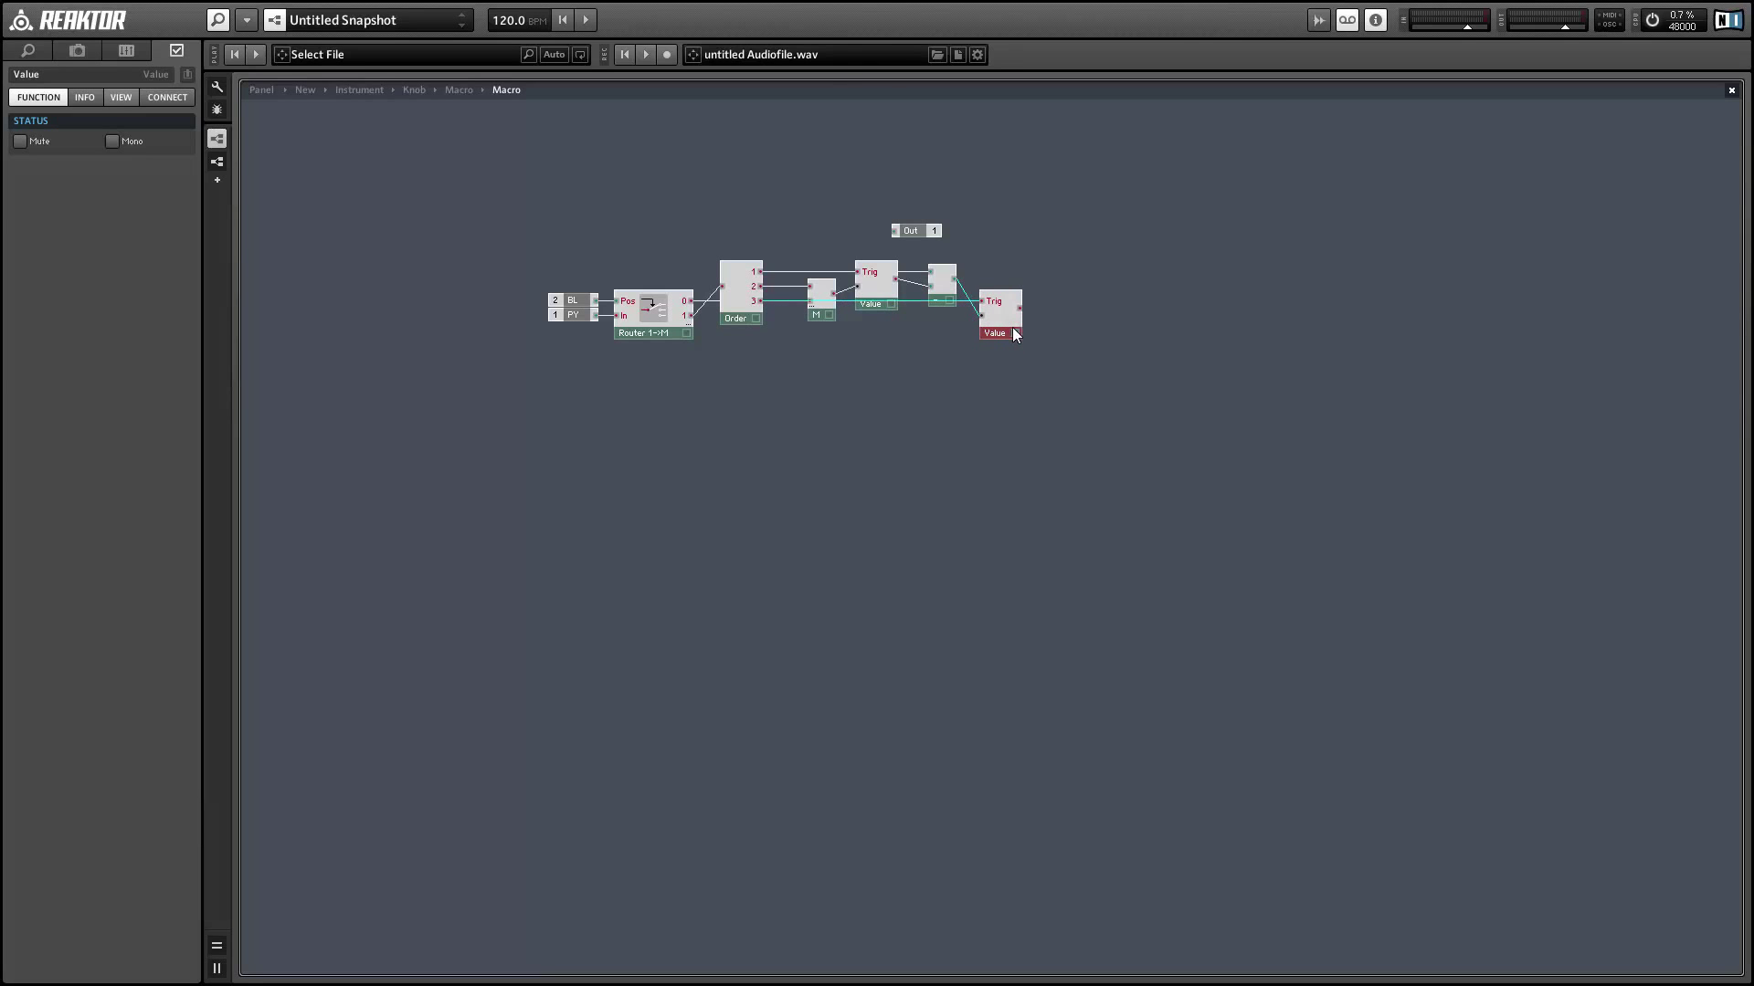
click(1099, 365)
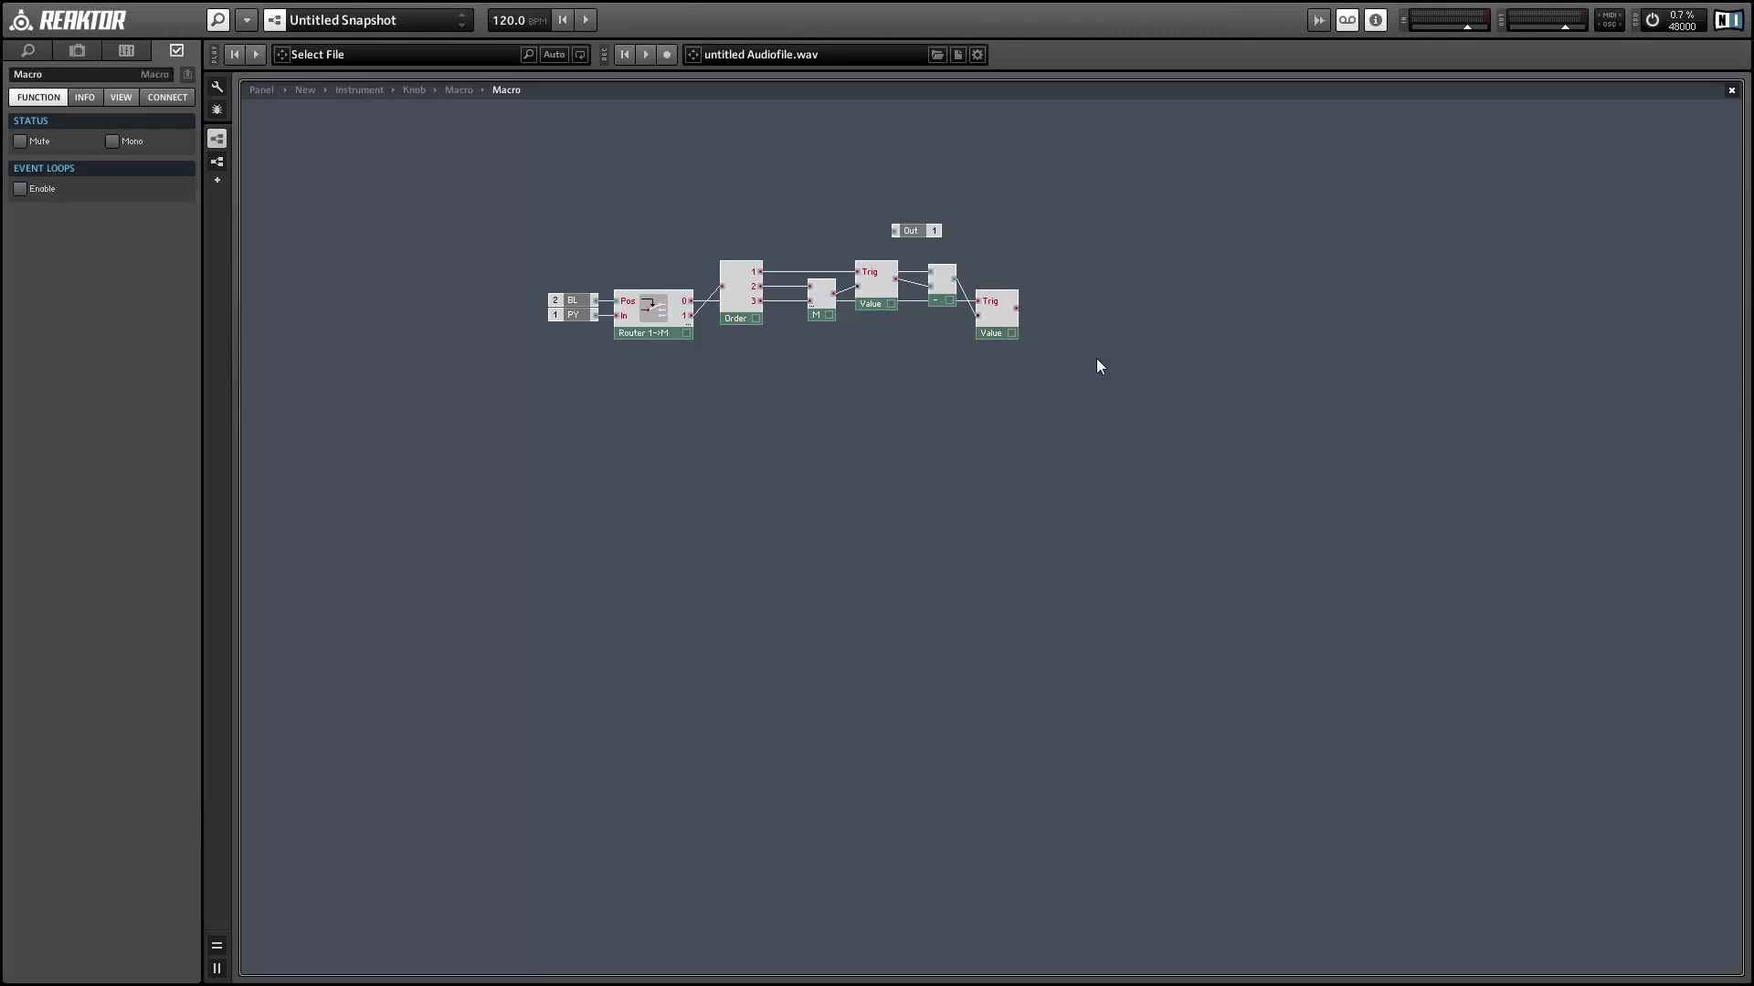
click(990, 333)
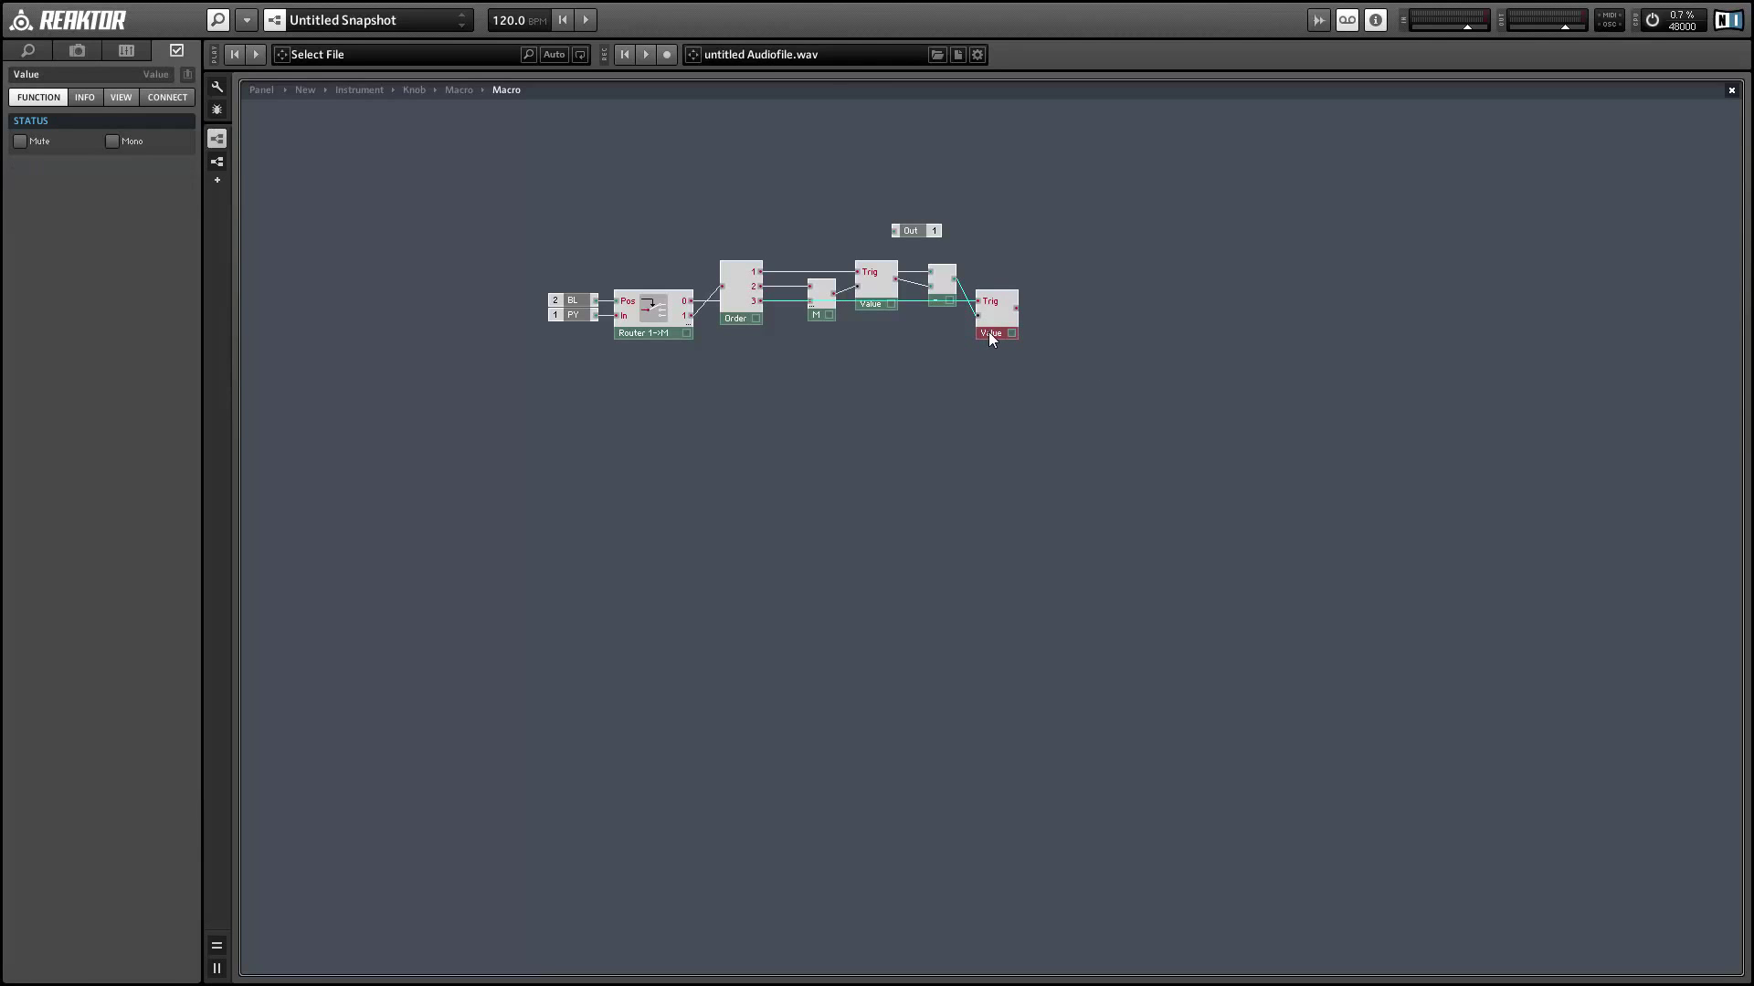
drag(800, 261, 972, 316)
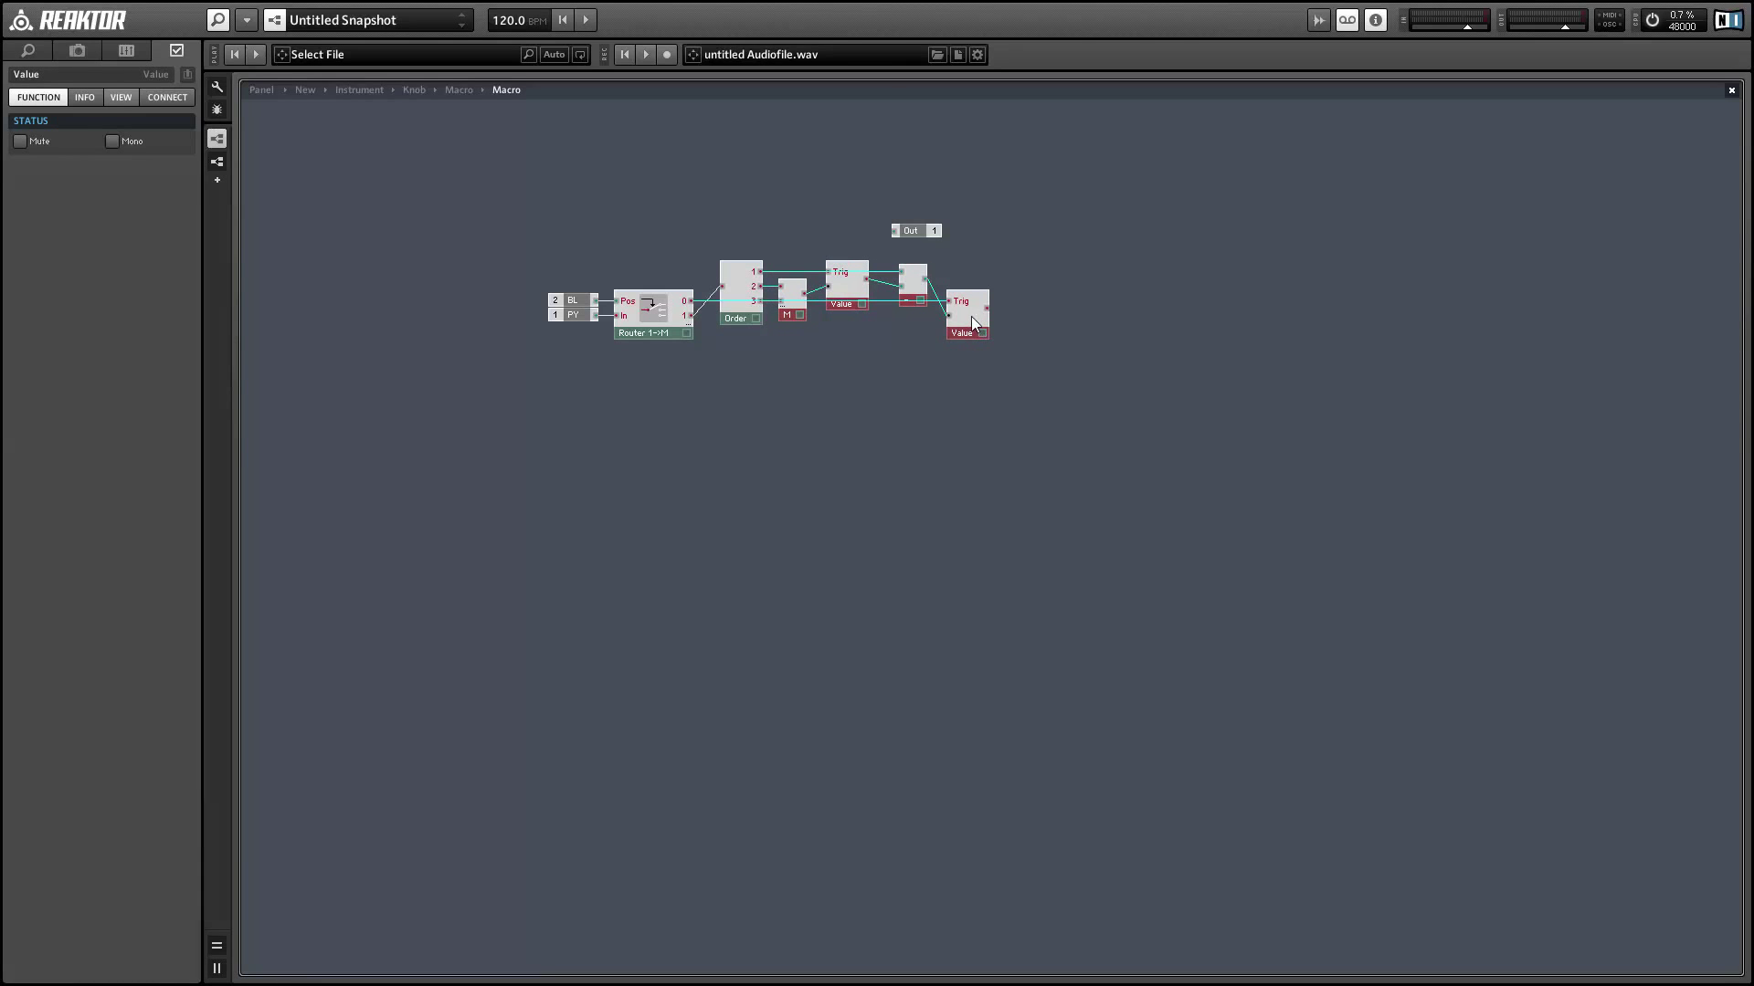
Step: Add a third Value module and place it below the chain
right_click(1034, 248)
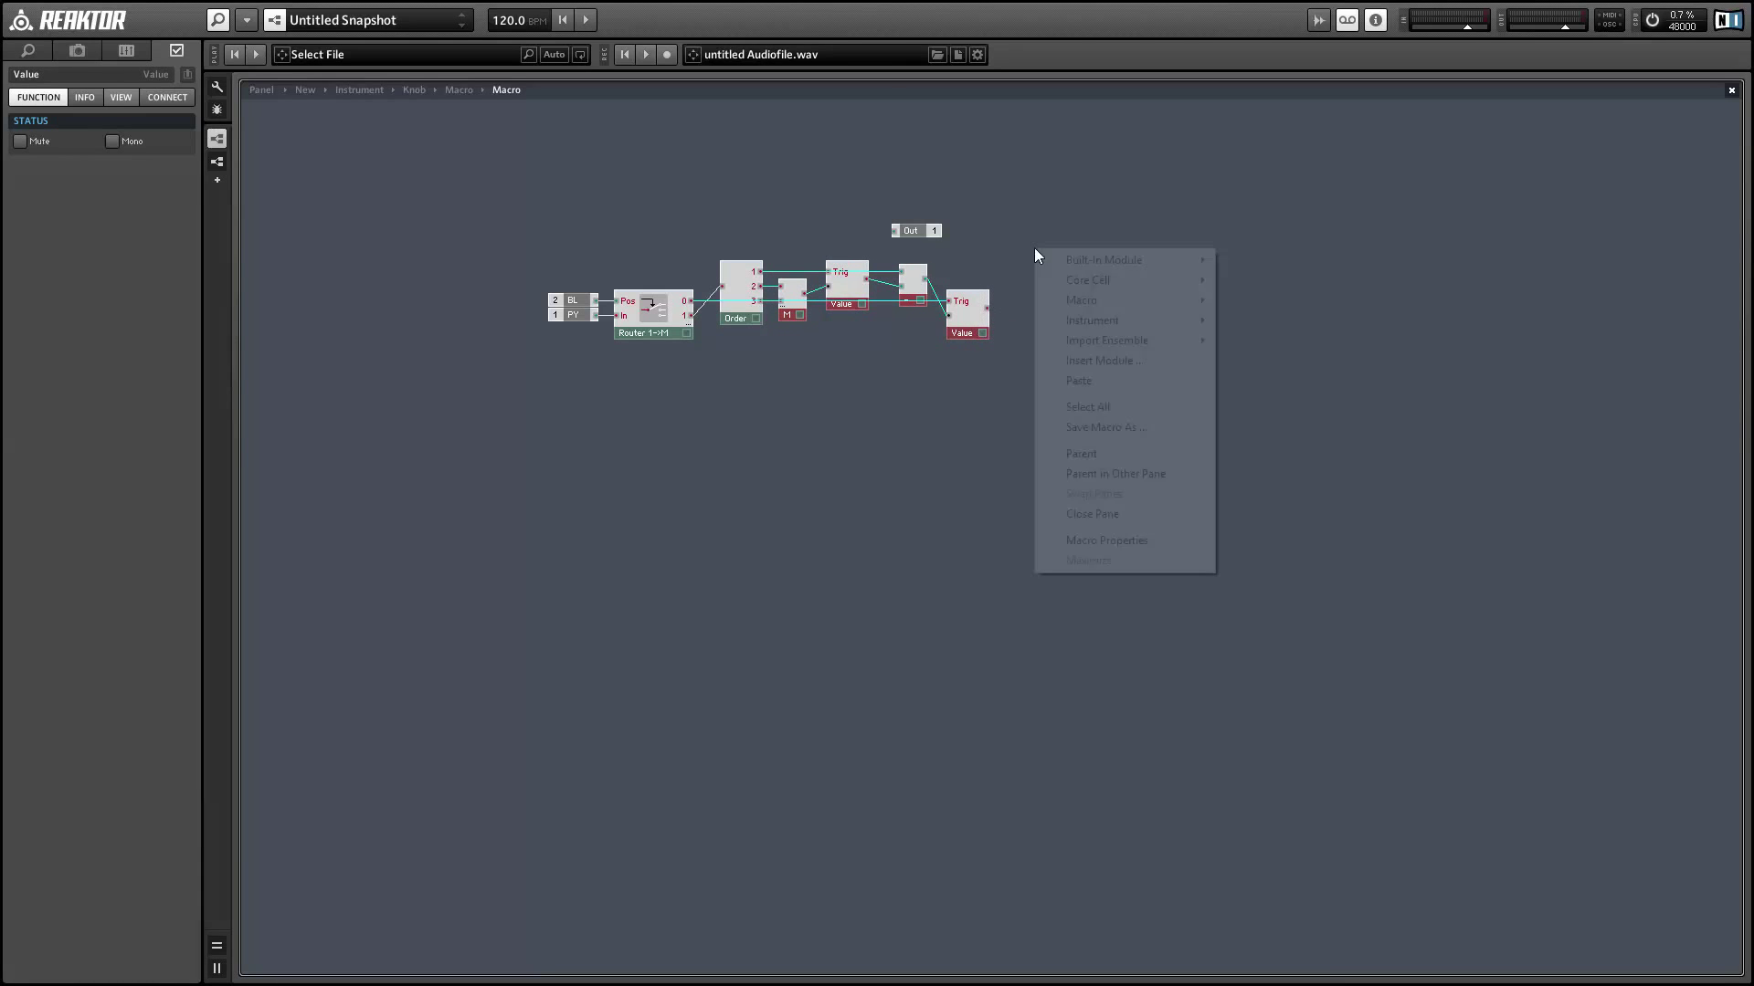
mouse_move(1104, 260)
mouse_move(1306, 517)
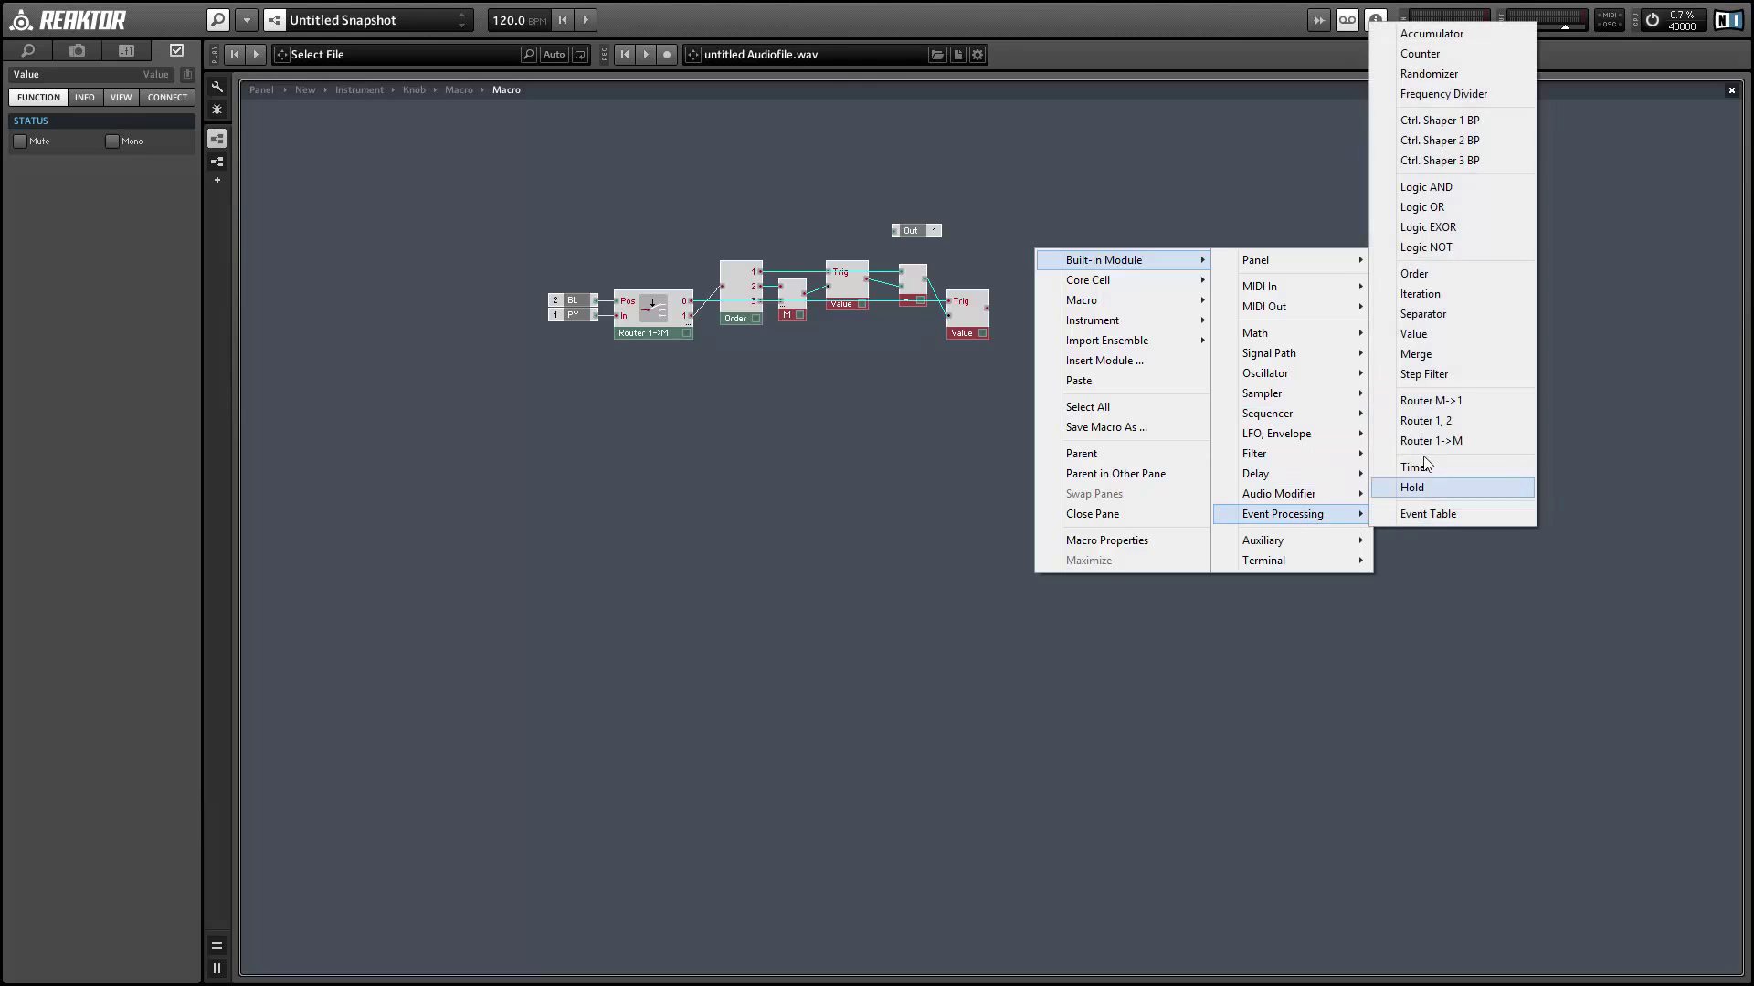
click(1415, 335)
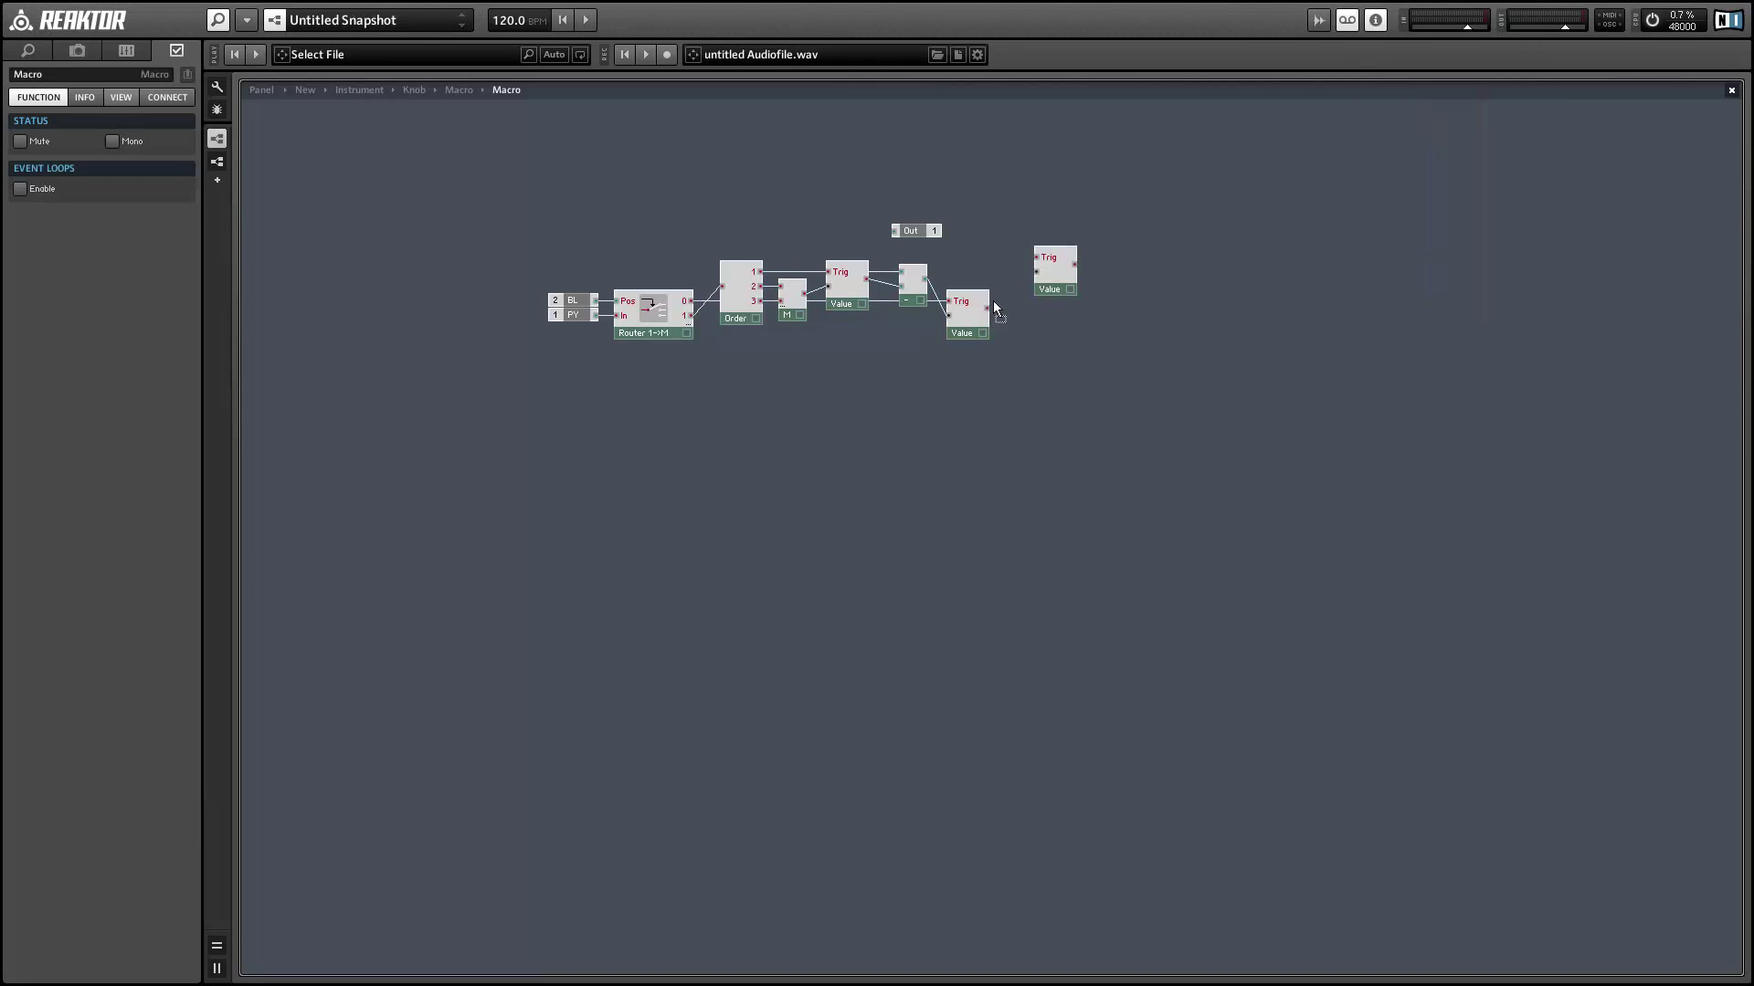
drag(1039, 270, 1018, 350)
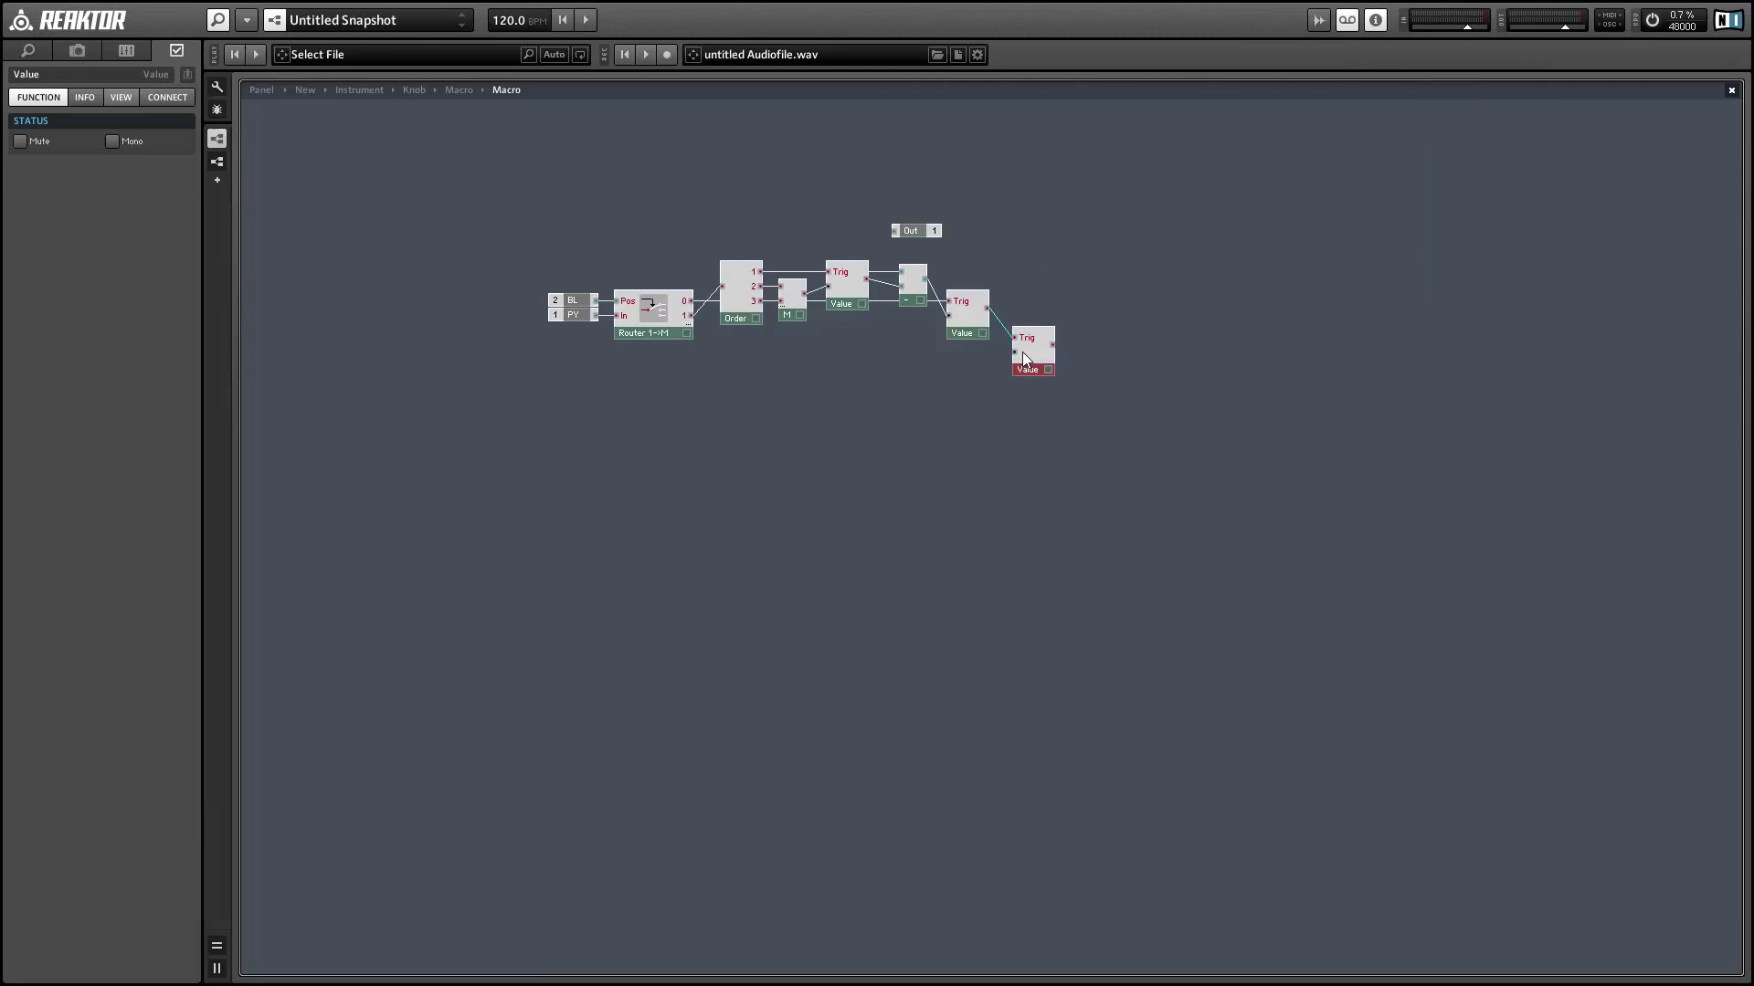
Step: Add an Add module summing the outputs of the two latest Value modules
right_click(1126, 217)
mouse_move(1187, 226)
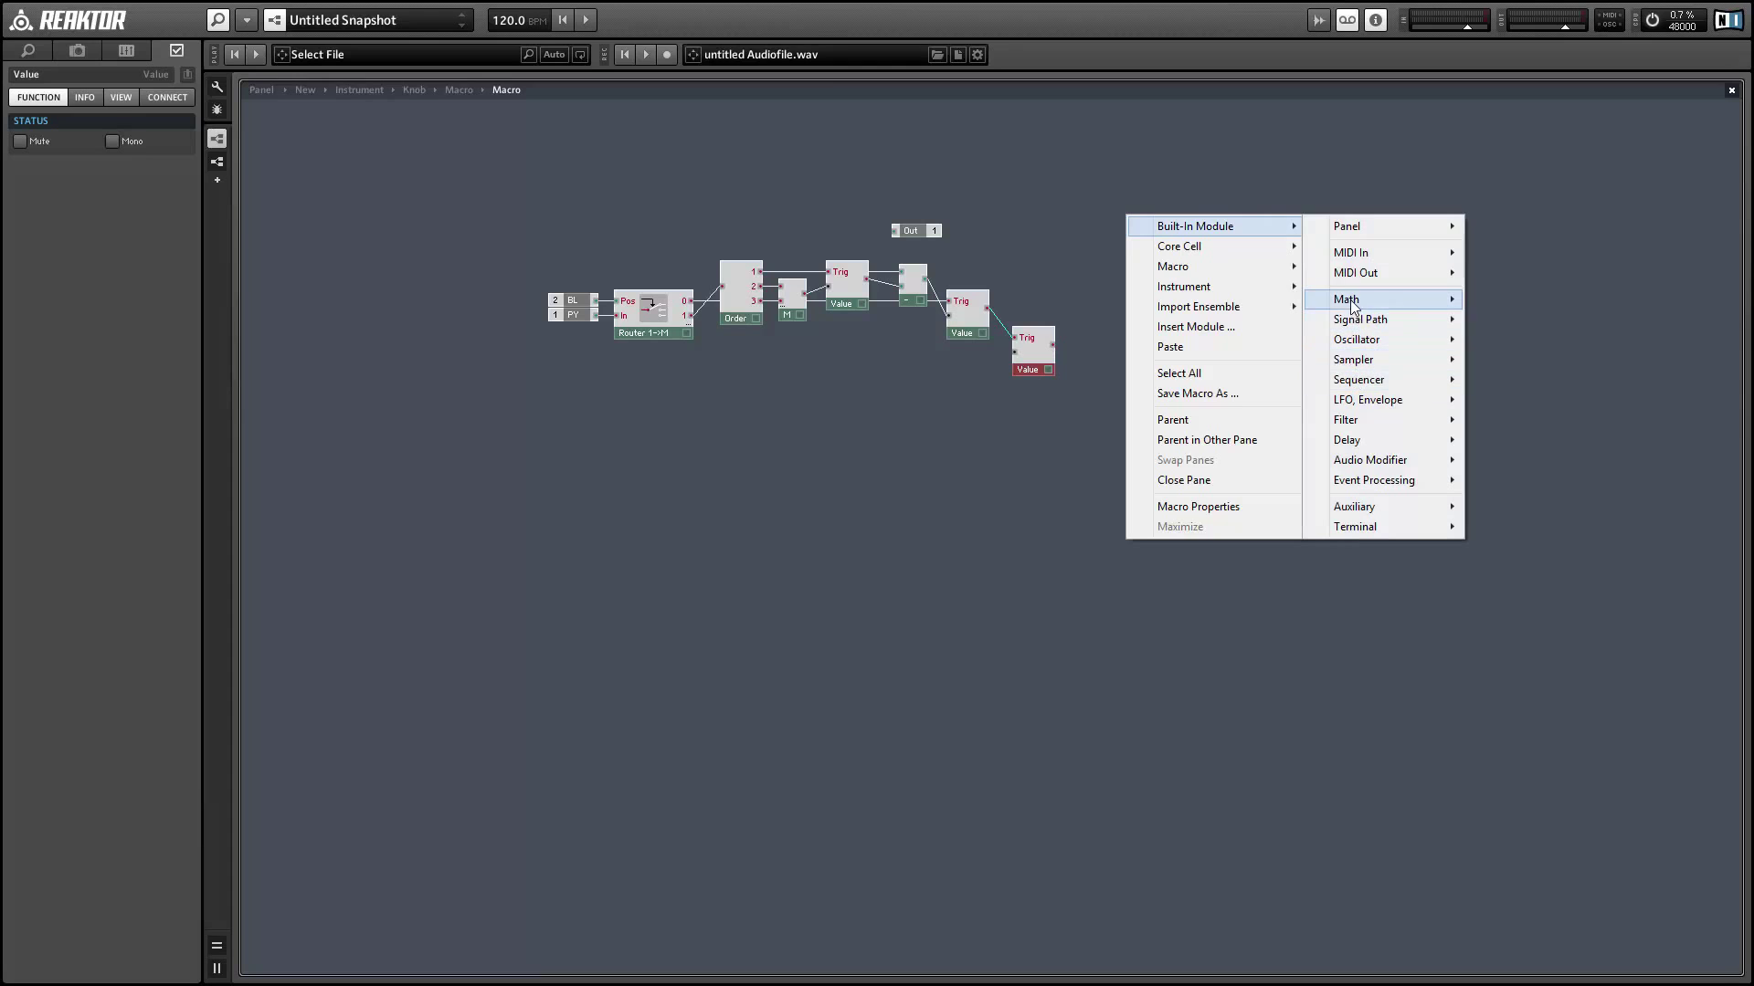
mouse_move(1389, 300)
click(1498, 329)
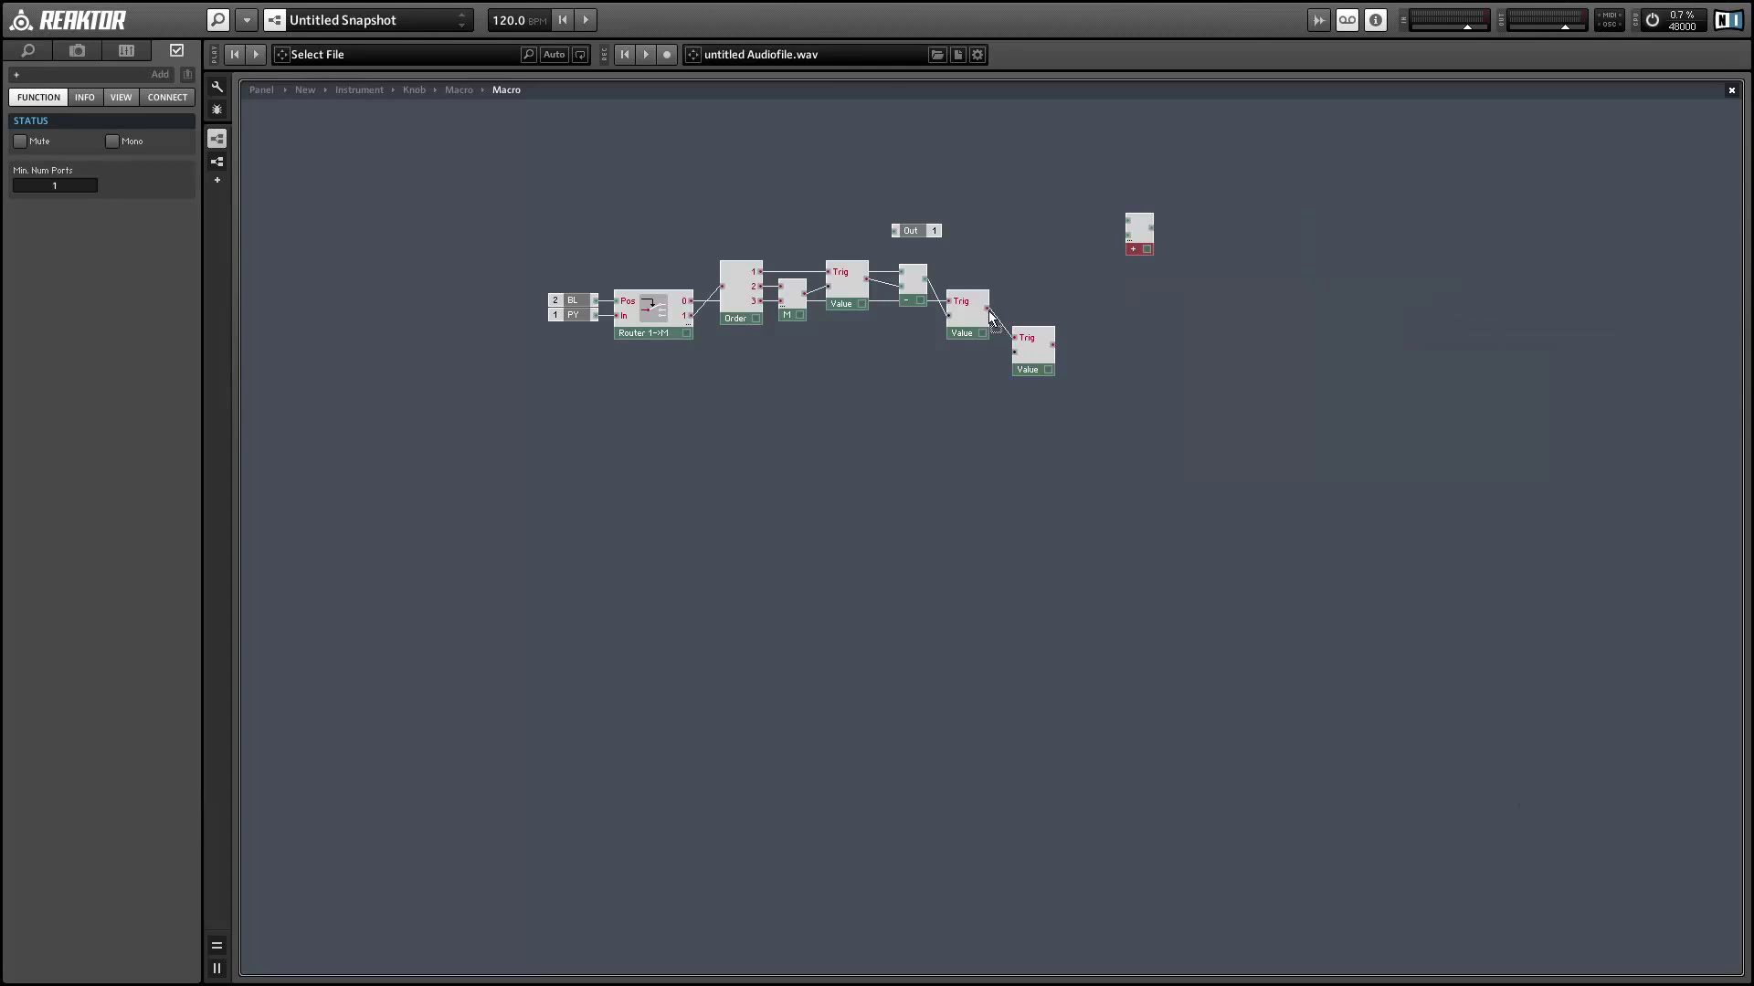
drag(987, 308, 1055, 344)
drag(1138, 251, 1044, 352)
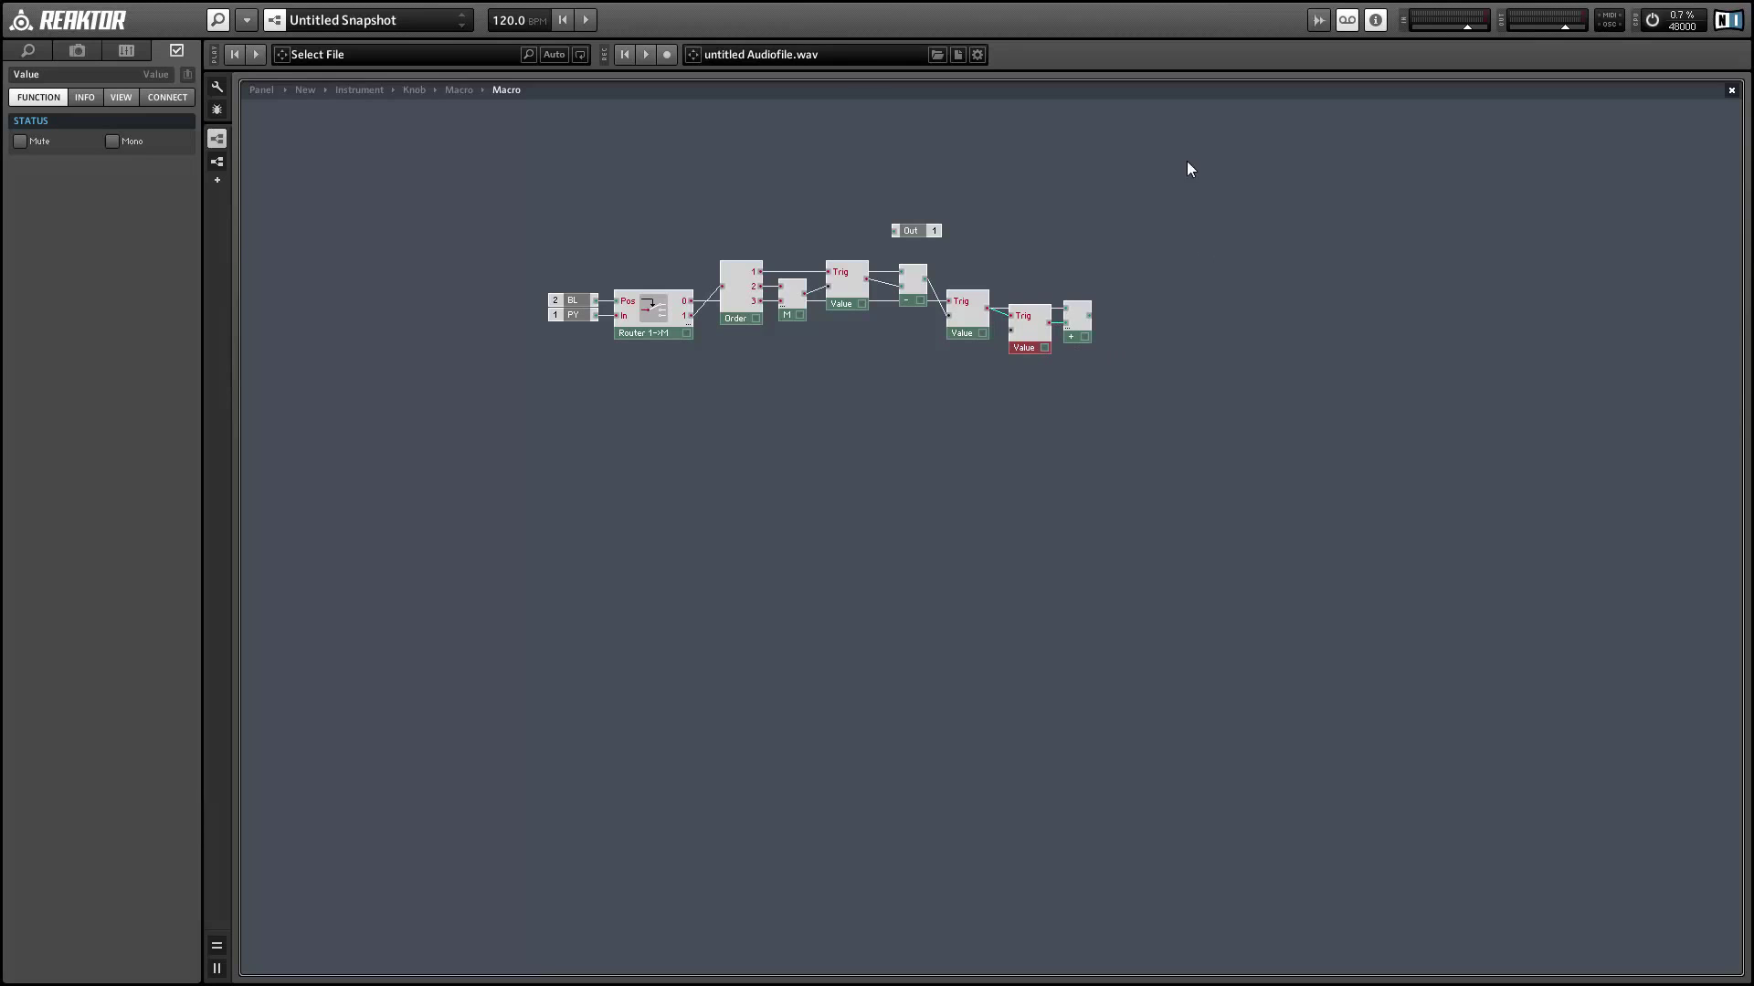
Step: Move the whole module chain down and to the left
drag(447, 250, 1100, 497)
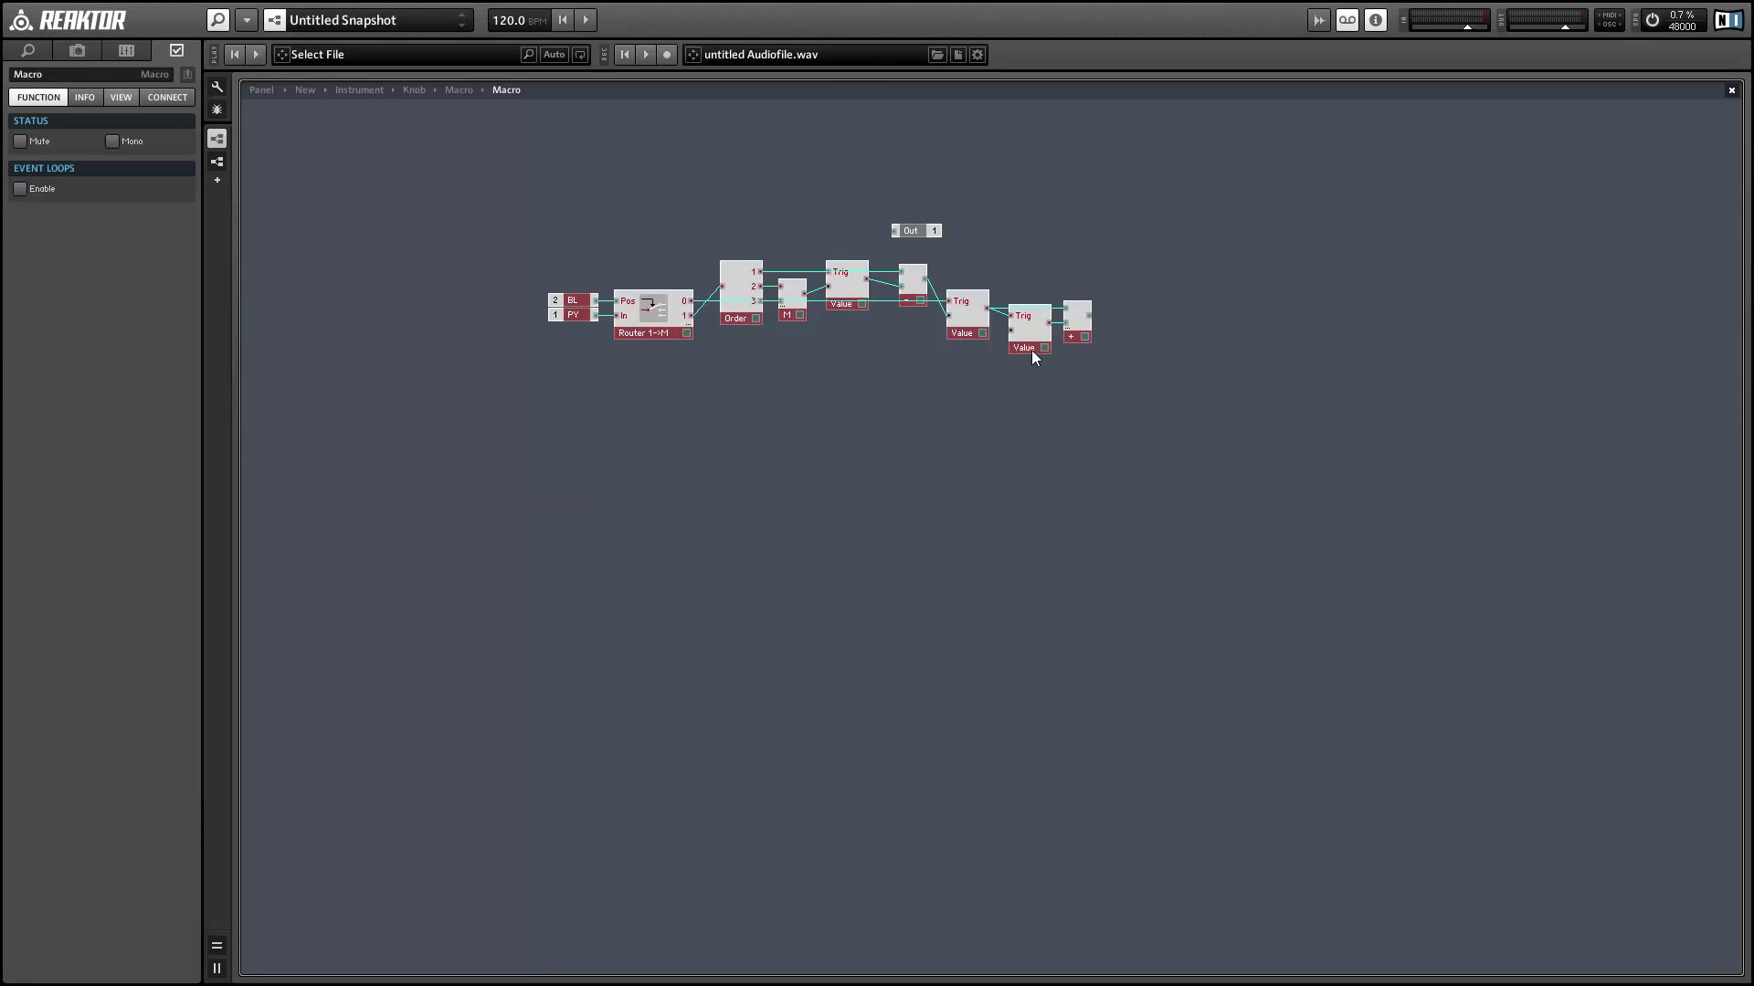
drag(1032, 349, 909, 441)
click(1034, 462)
Step: Insert an empty two-in two-out macro fed by the Add output
right_click(1067, 327)
mouse_move(1123, 380)
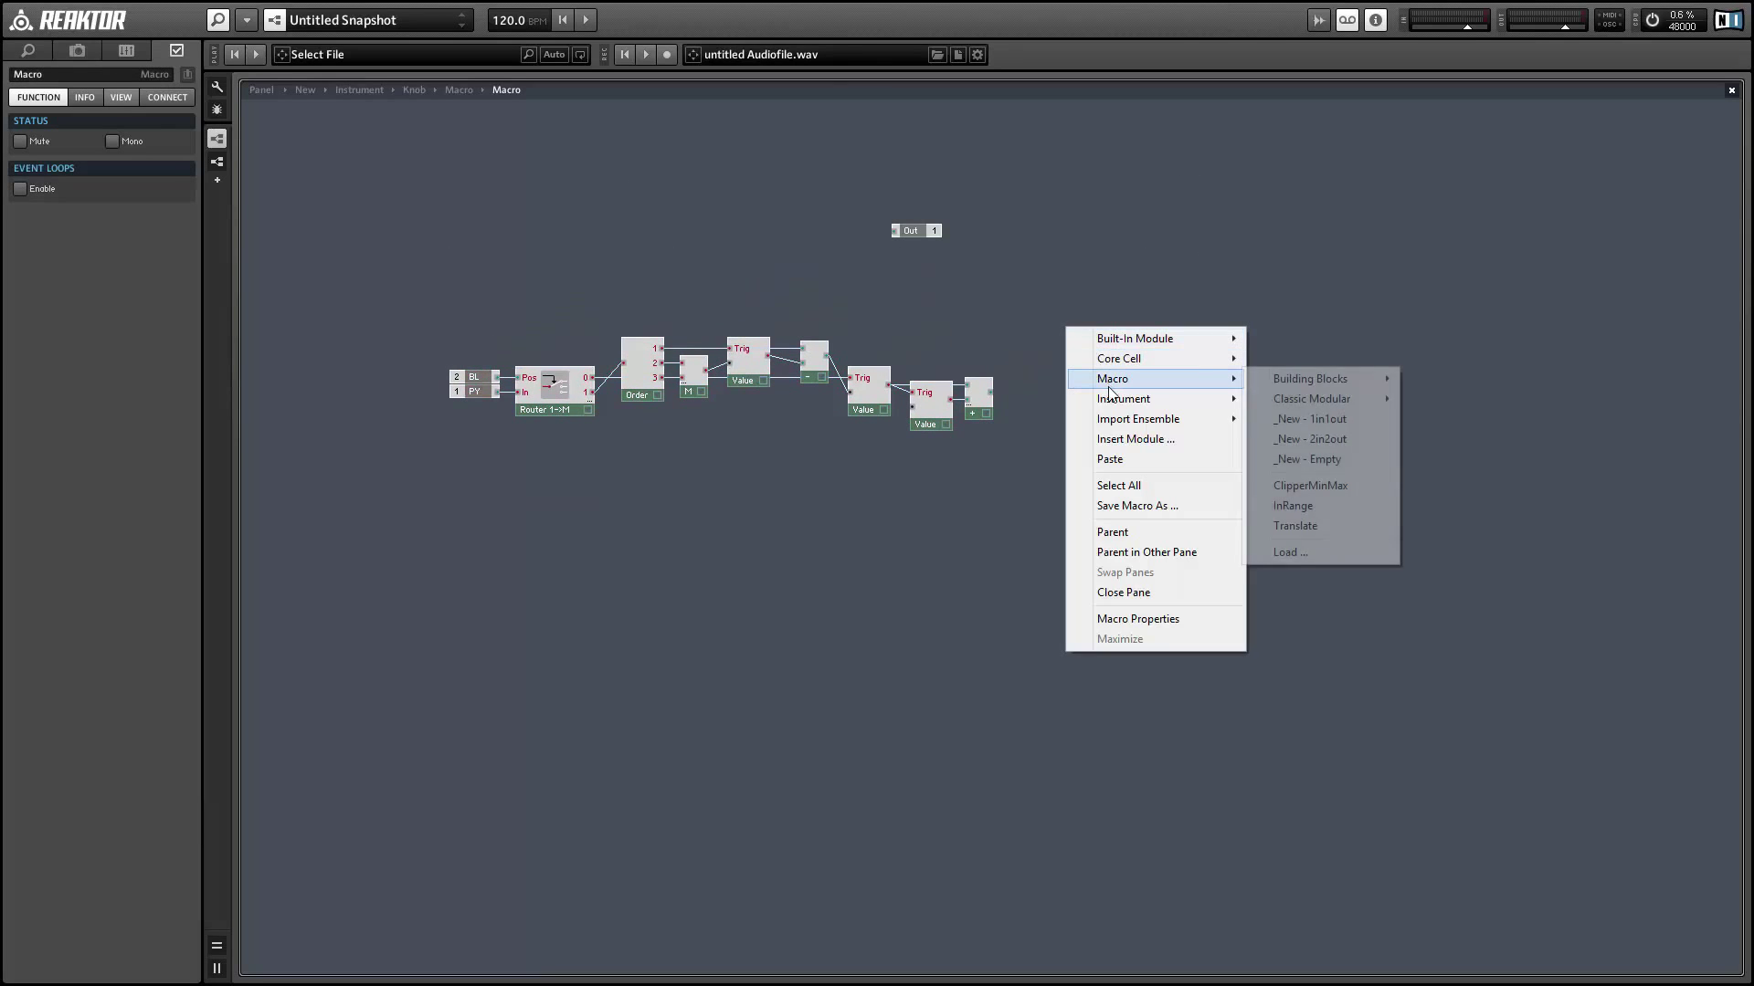
click(1353, 438)
drag(990, 391, 1151, 412)
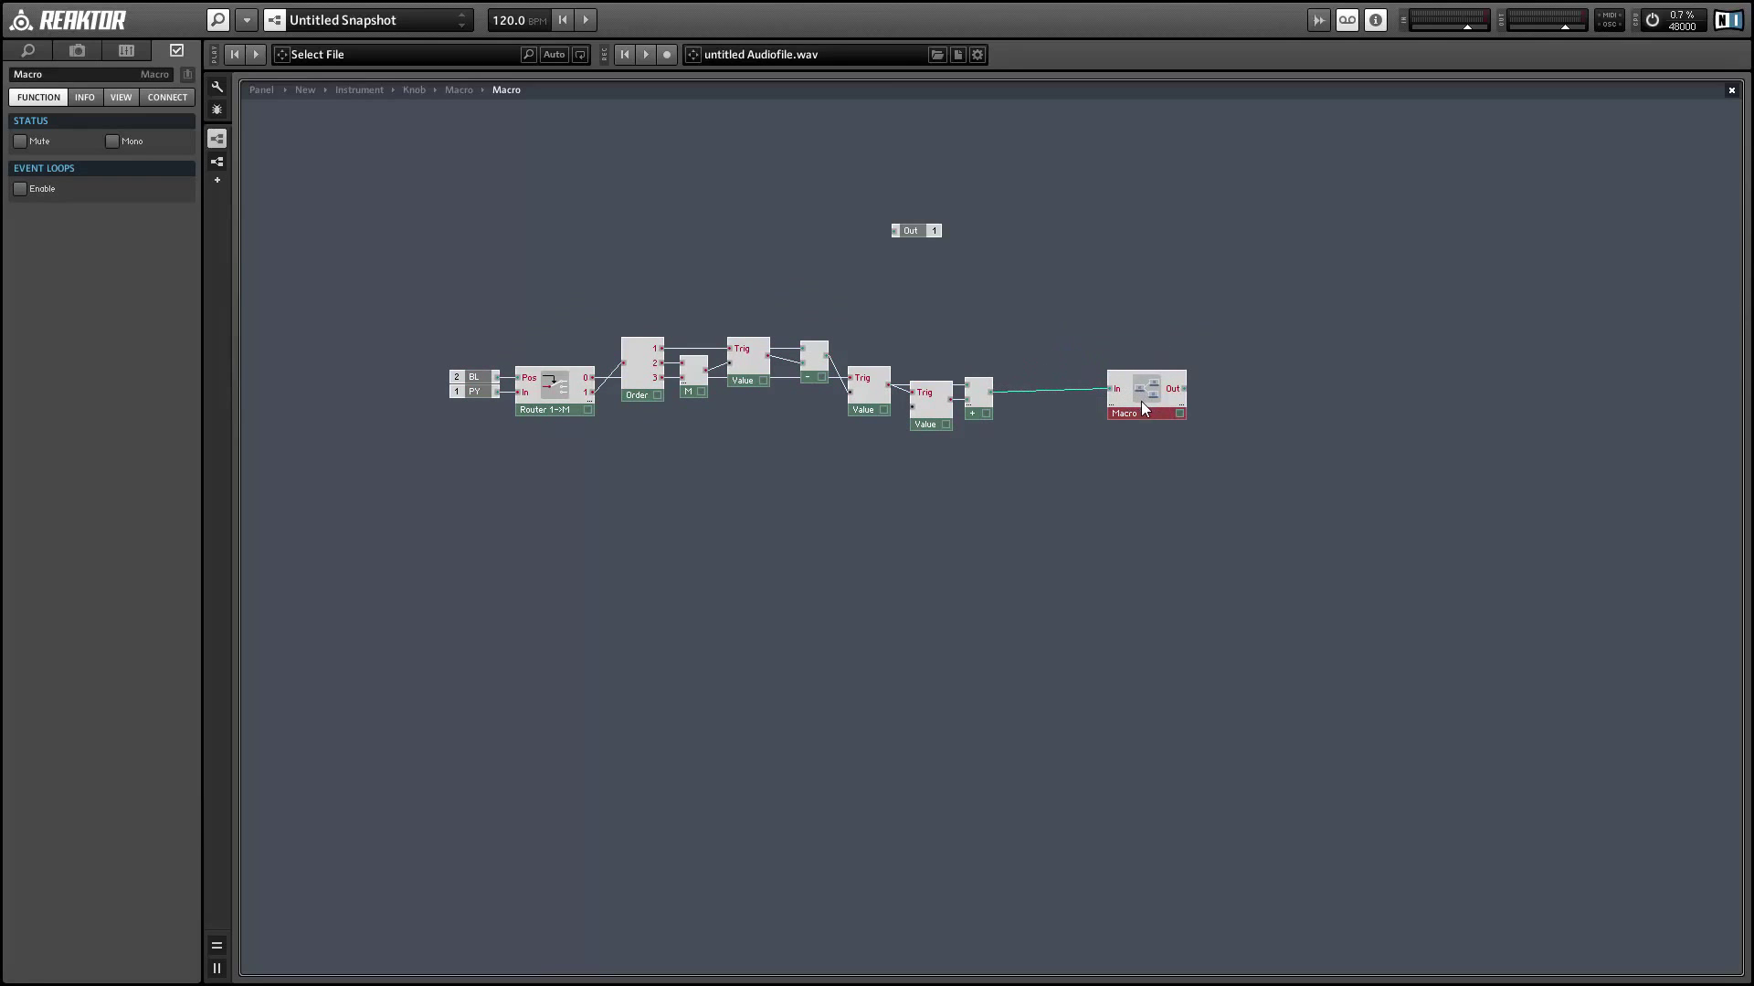
Step: Add a Constant module via the 'const' search and place it beside the macro's inputs
right_click(1080, 329)
text(const)
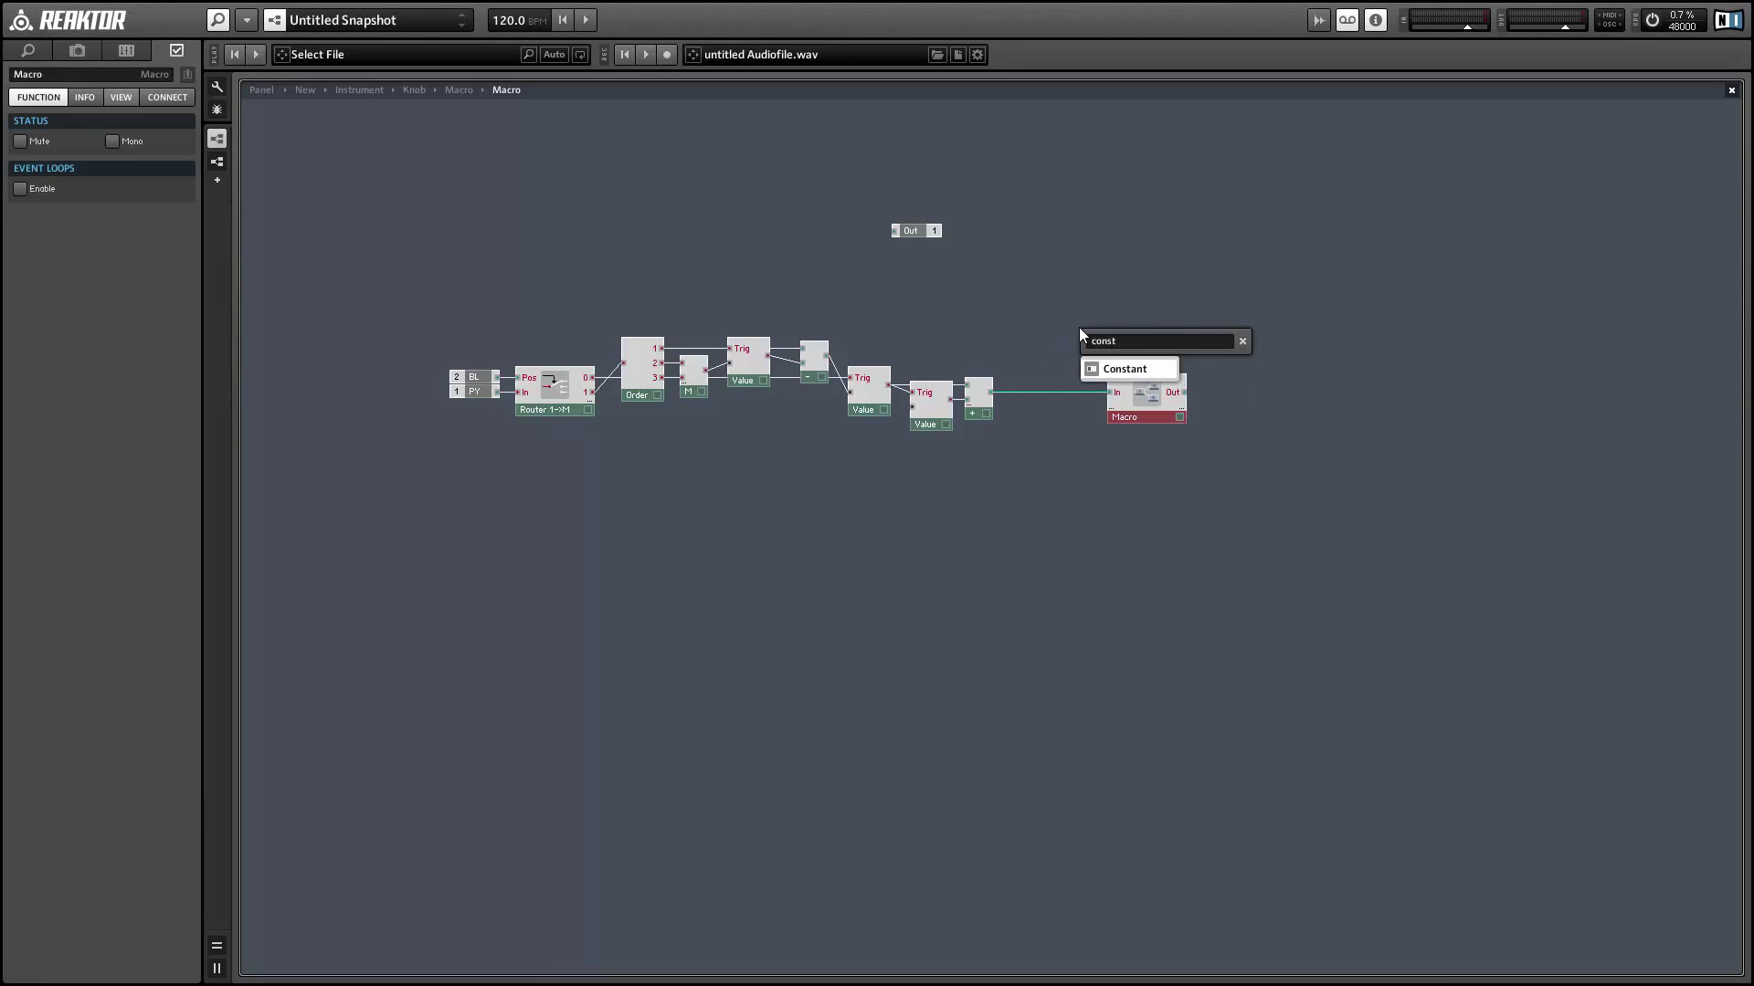
key(Return)
drag(1080, 333, 1113, 416)
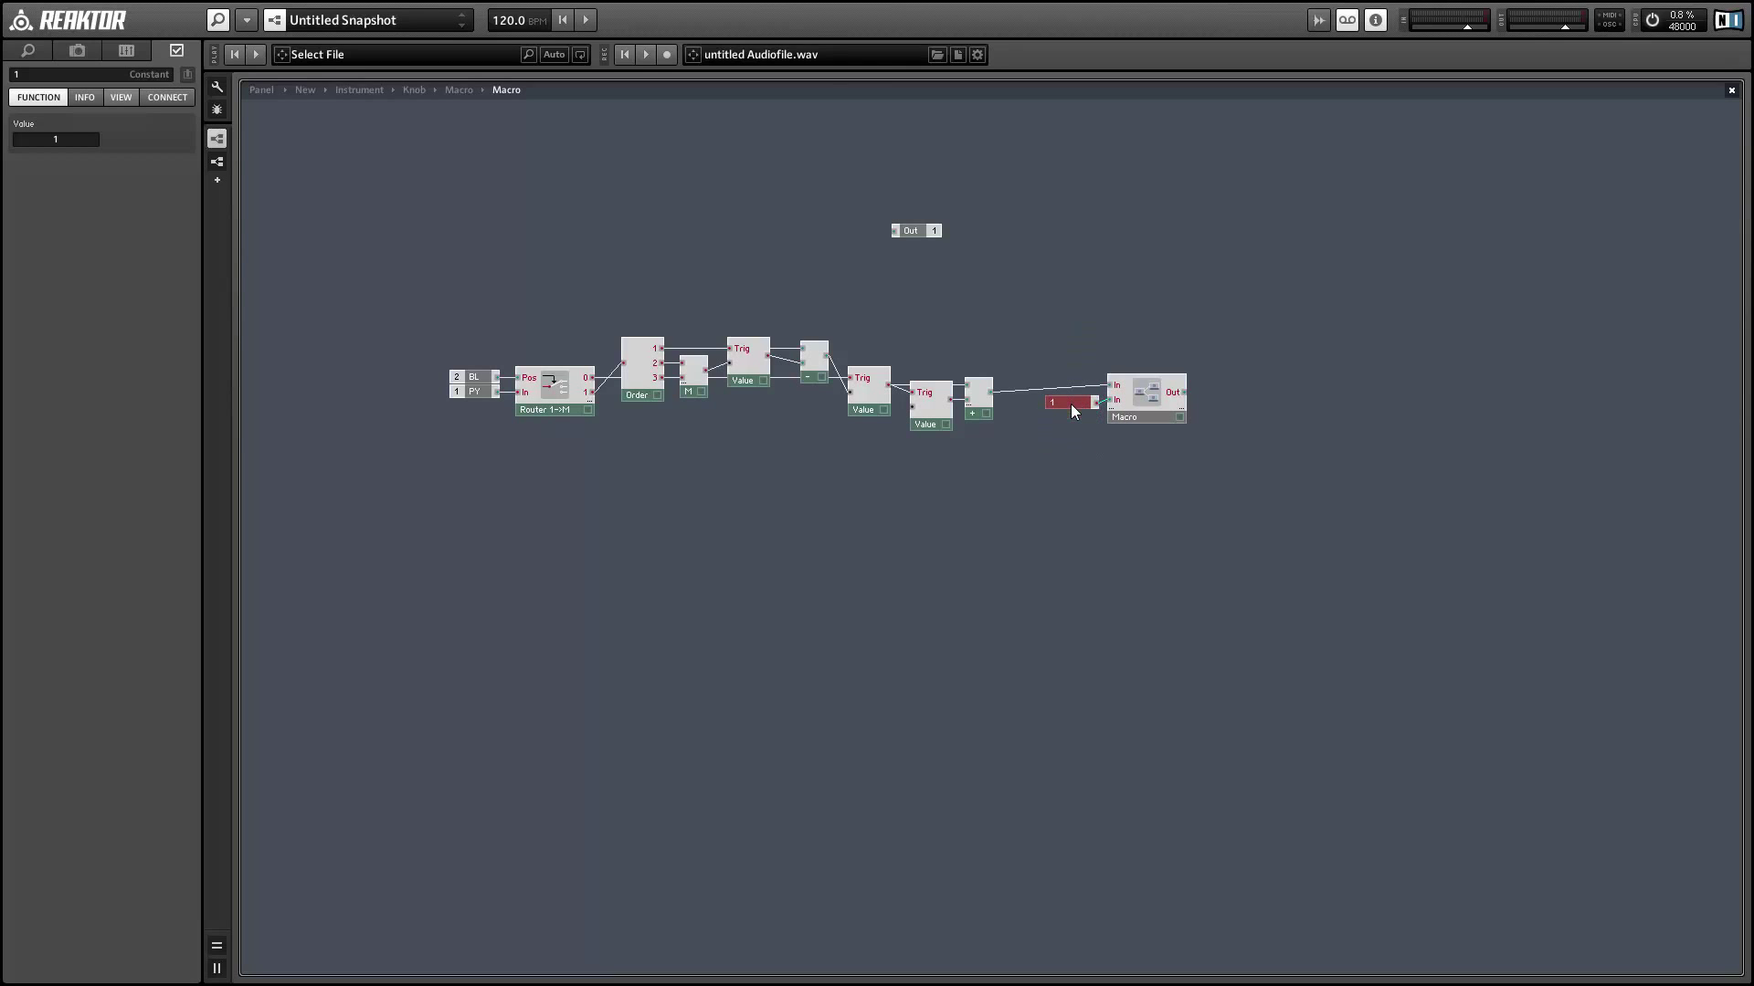
mouse_move(1053, 347)
mouse_down()
mouse_move(1158, 408)
mouse_move(1042, 417)
mouse_up()
click(1082, 416)
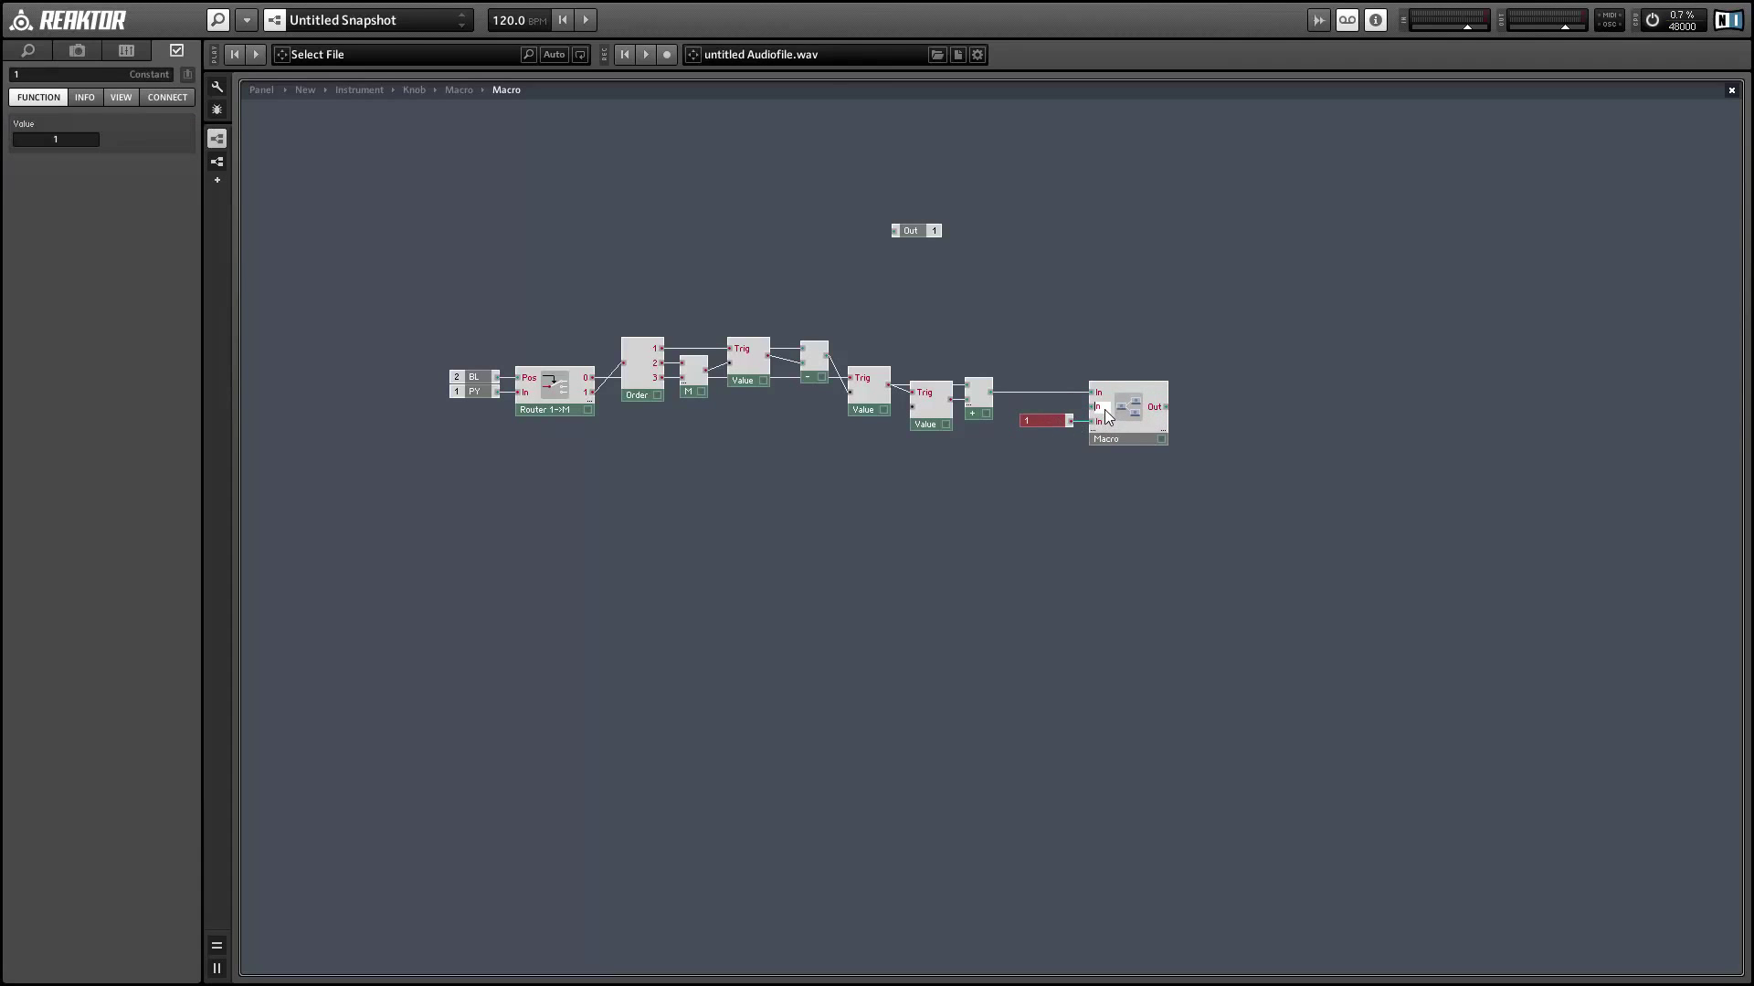
Step: Rename the macro's inputs to Min and Max
text(Min)
key(Return)
double_click(1100, 421)
text(Max)
key(Return)
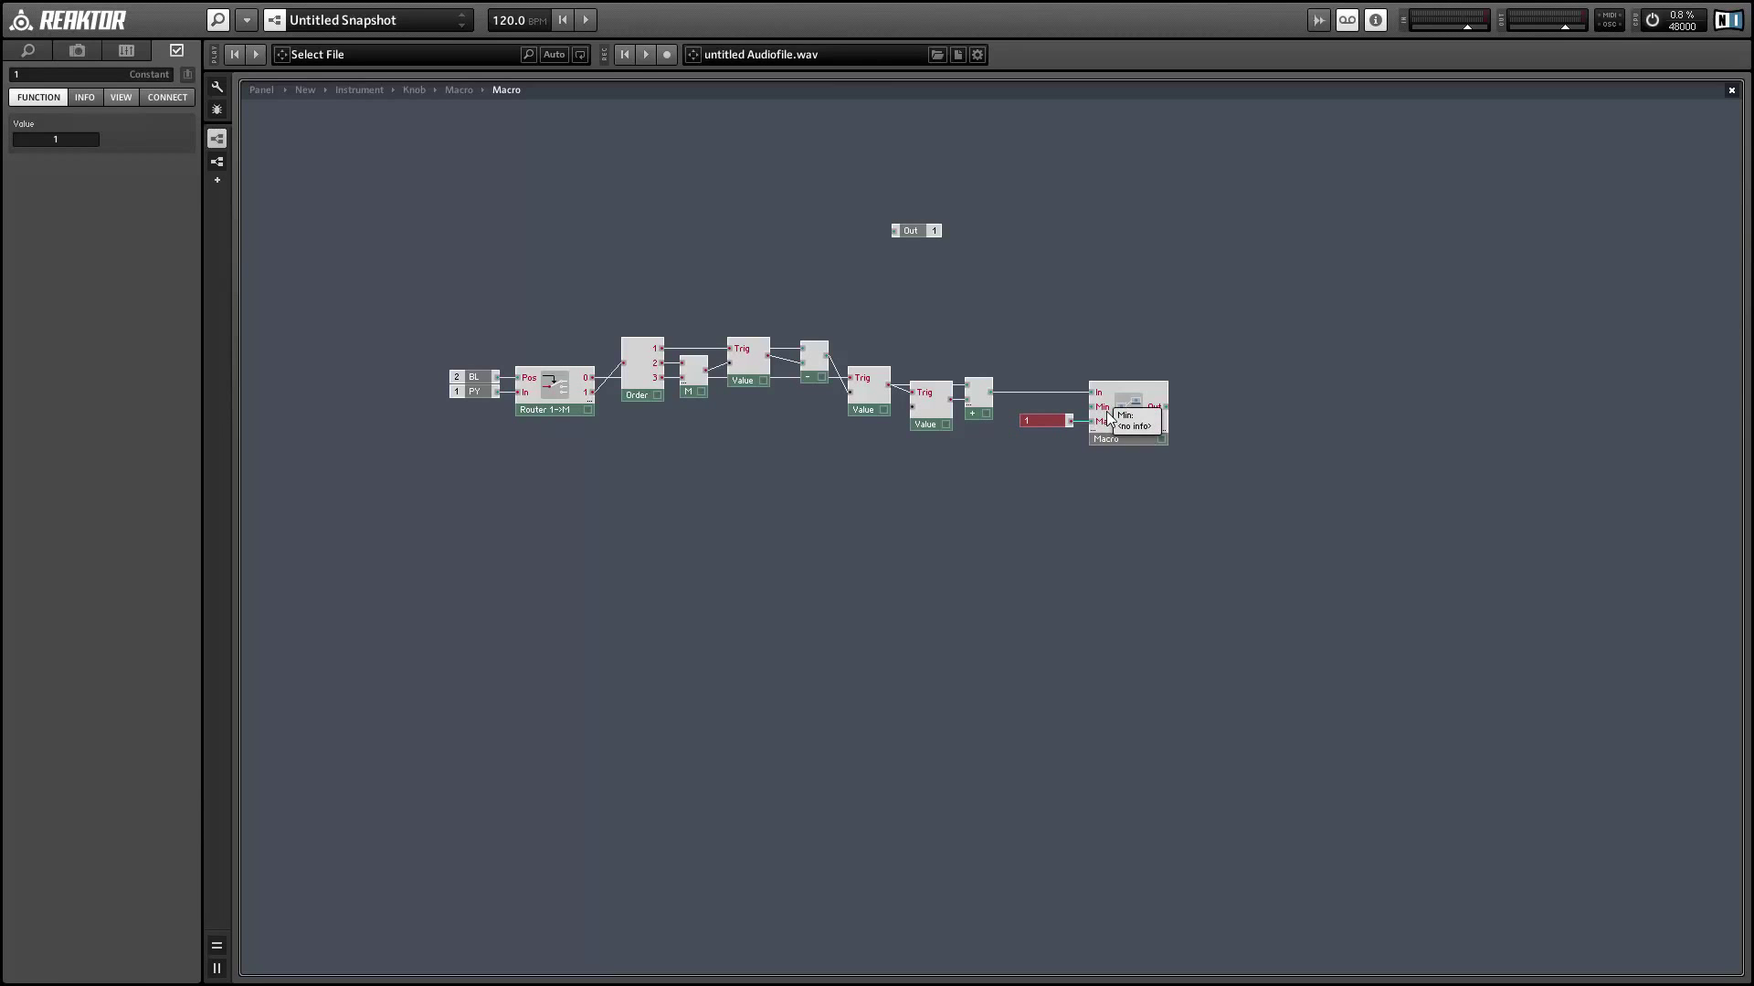
Step: Name the macro Clipper and shift it left together with the constant 1
click(1110, 418)
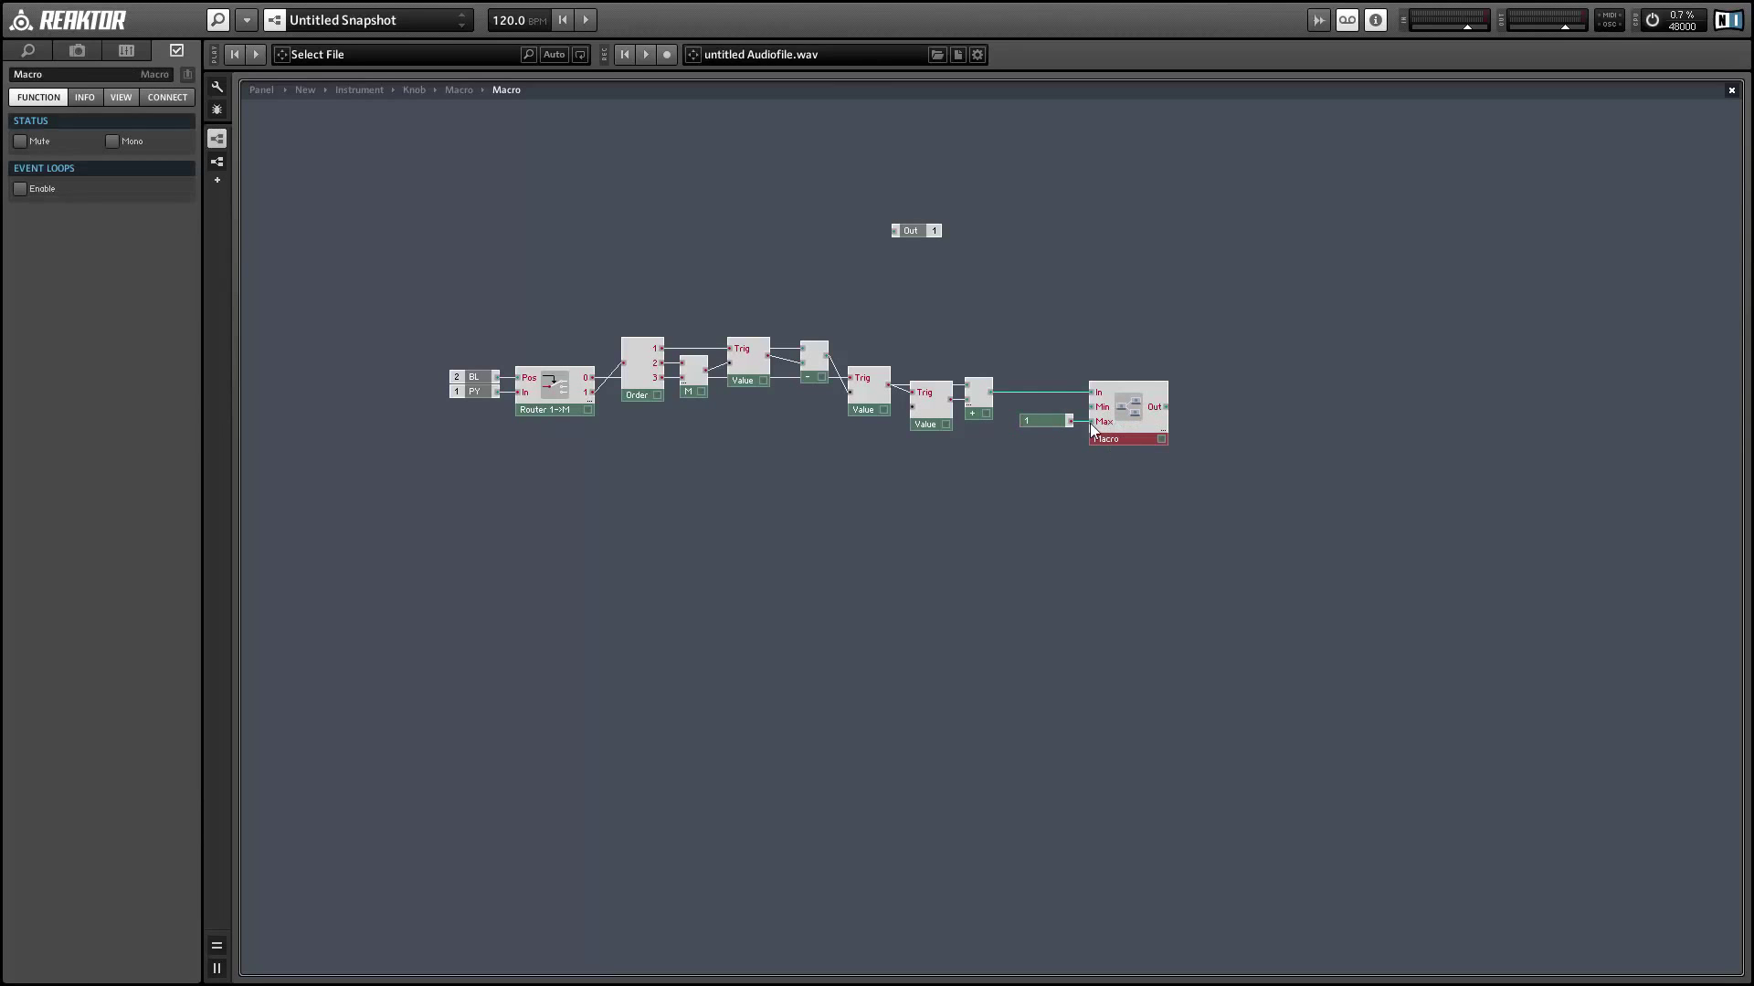
click(69, 73)
text(Clipper)
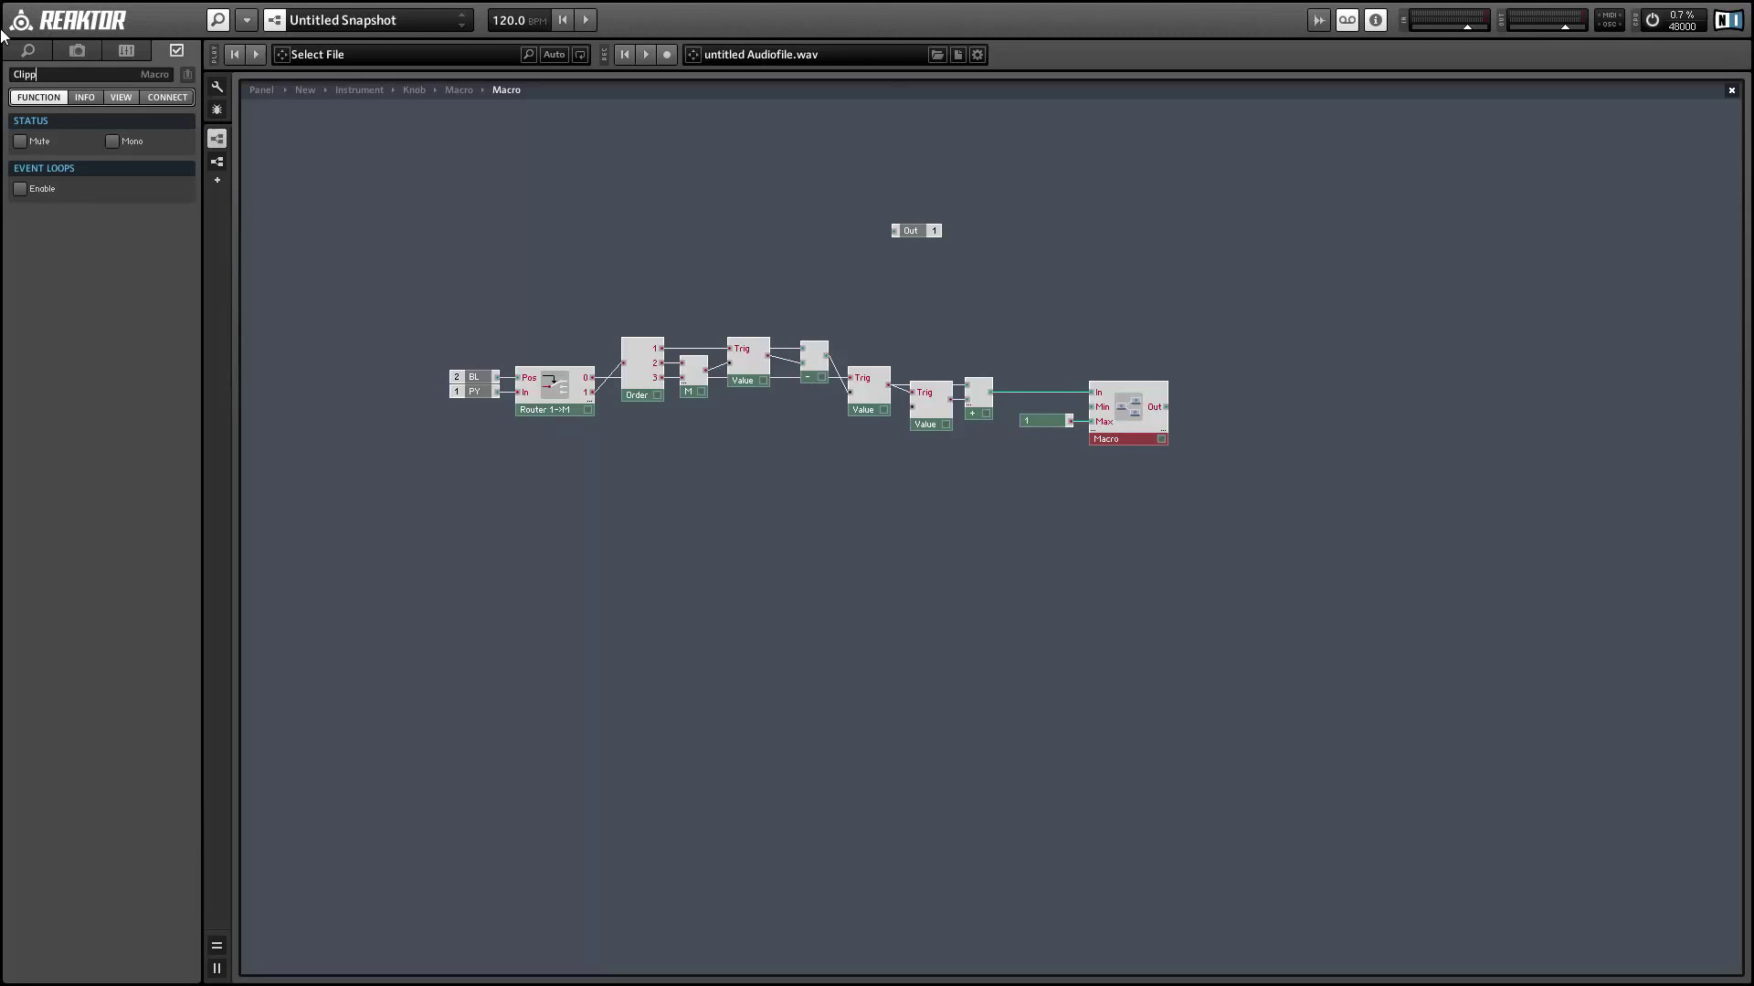
key(Return)
drag(1020, 331, 1116, 441)
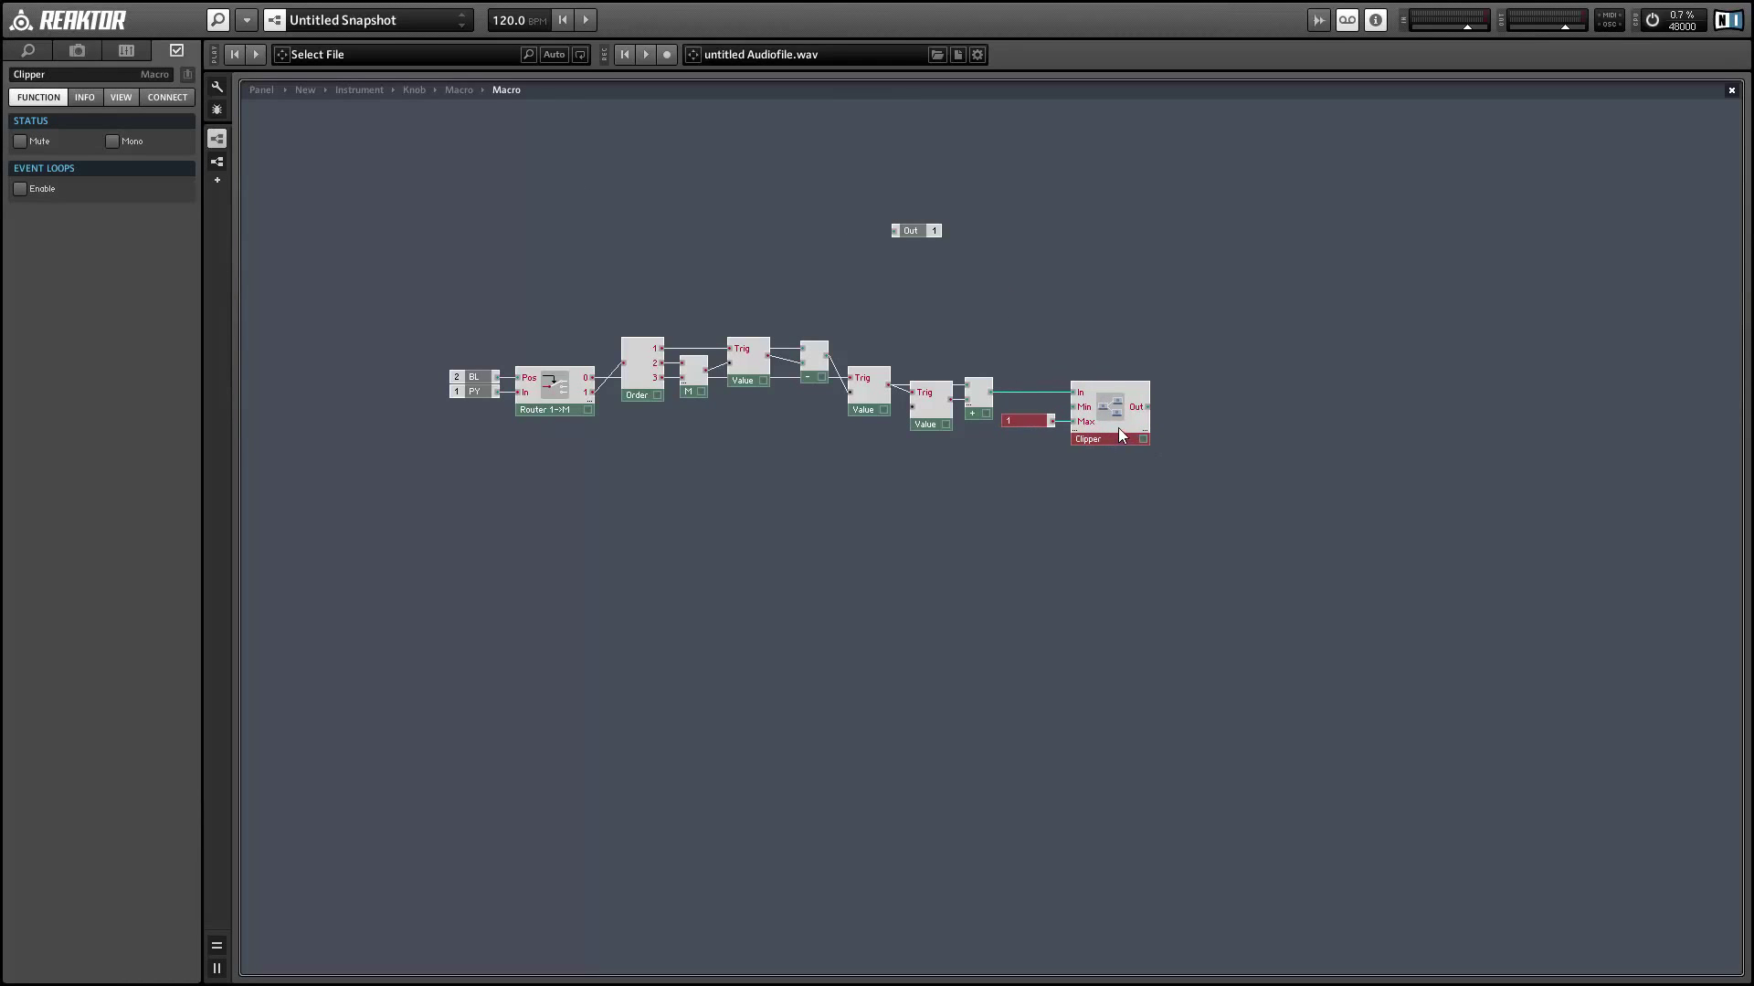
Step: Inside the Clipper macro, rearrange the In, Min and Max ports
double_click(1118, 427)
drag(265, 114, 496, 412)
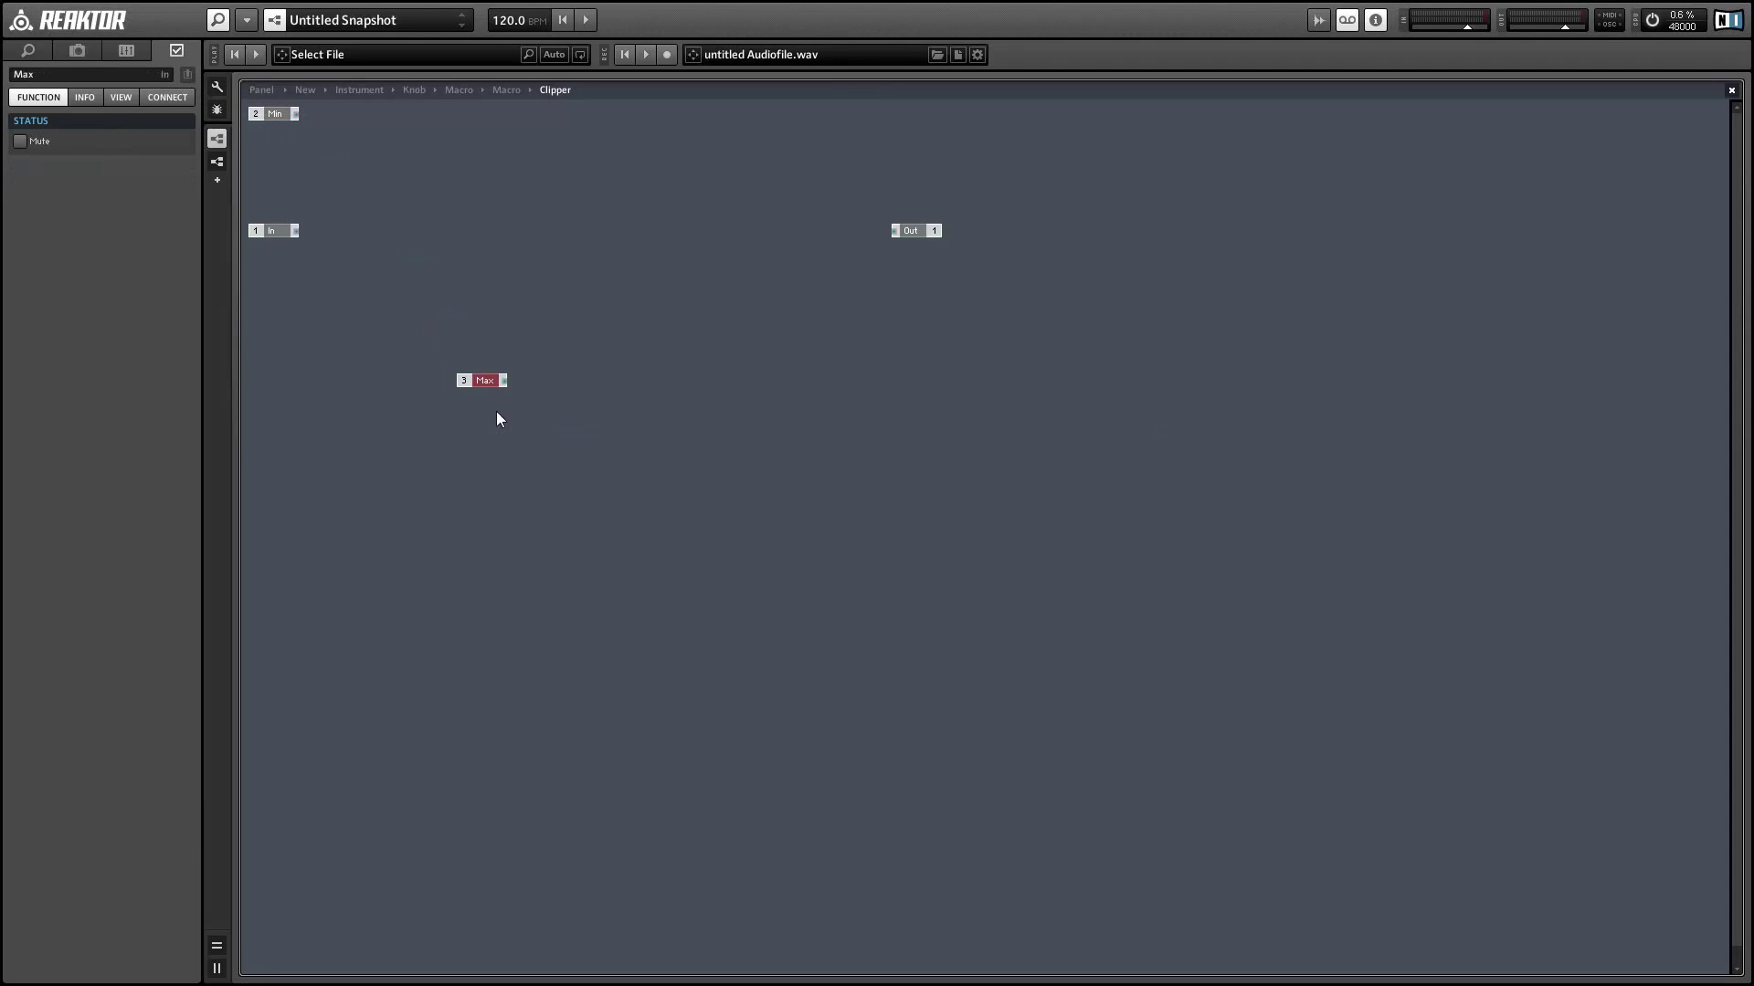
drag(265, 115, 664, 284)
click(284, 232)
drag(284, 232, 427, 427)
Step: Add a Separator module fed by the In port
right_click(555, 391)
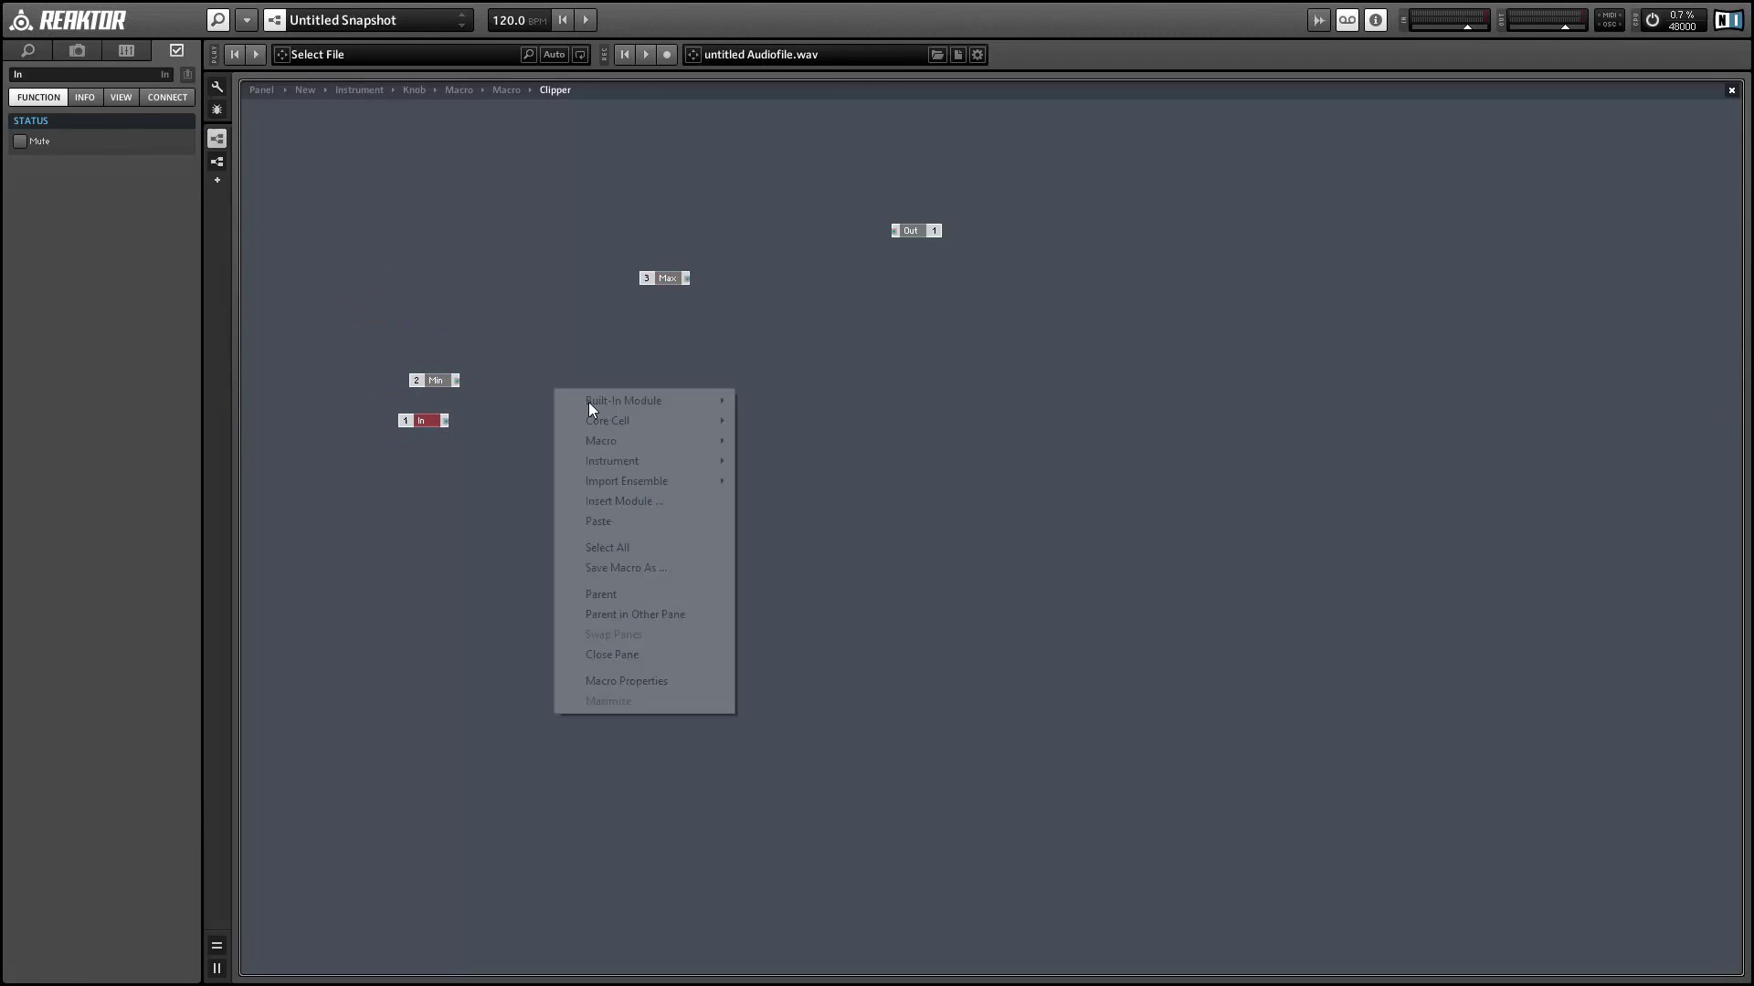
mouse_move(588, 402)
mouse_move(804, 654)
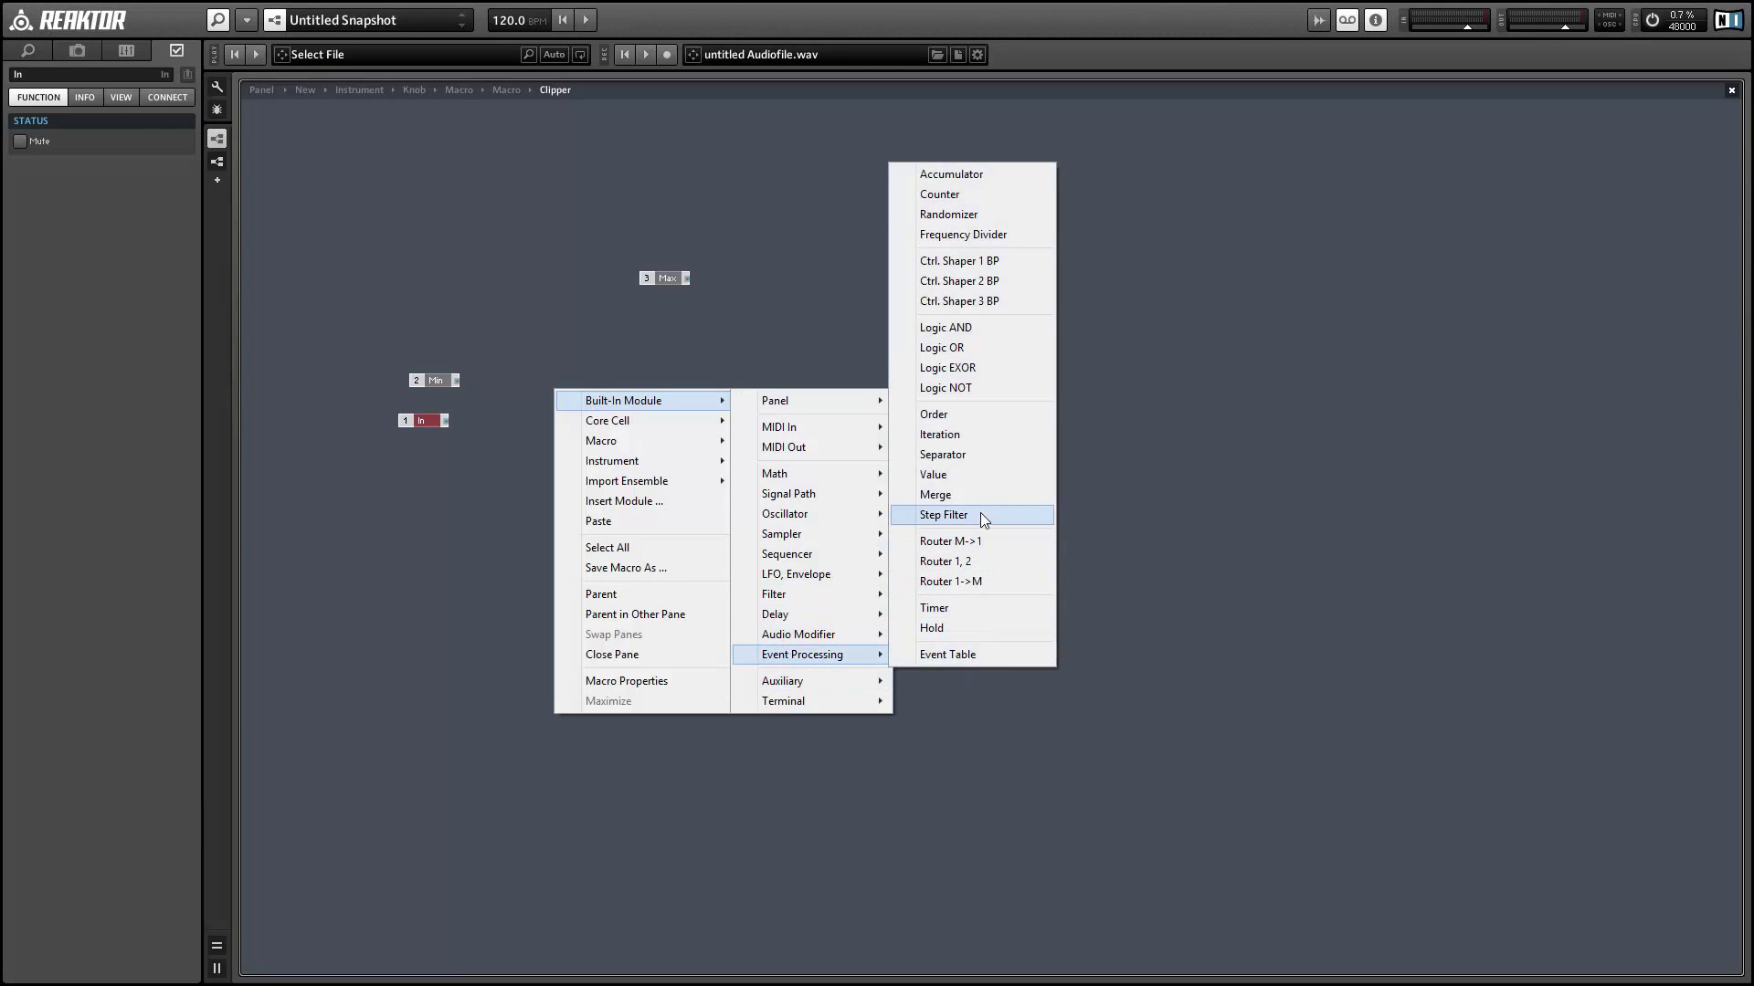
click(984, 456)
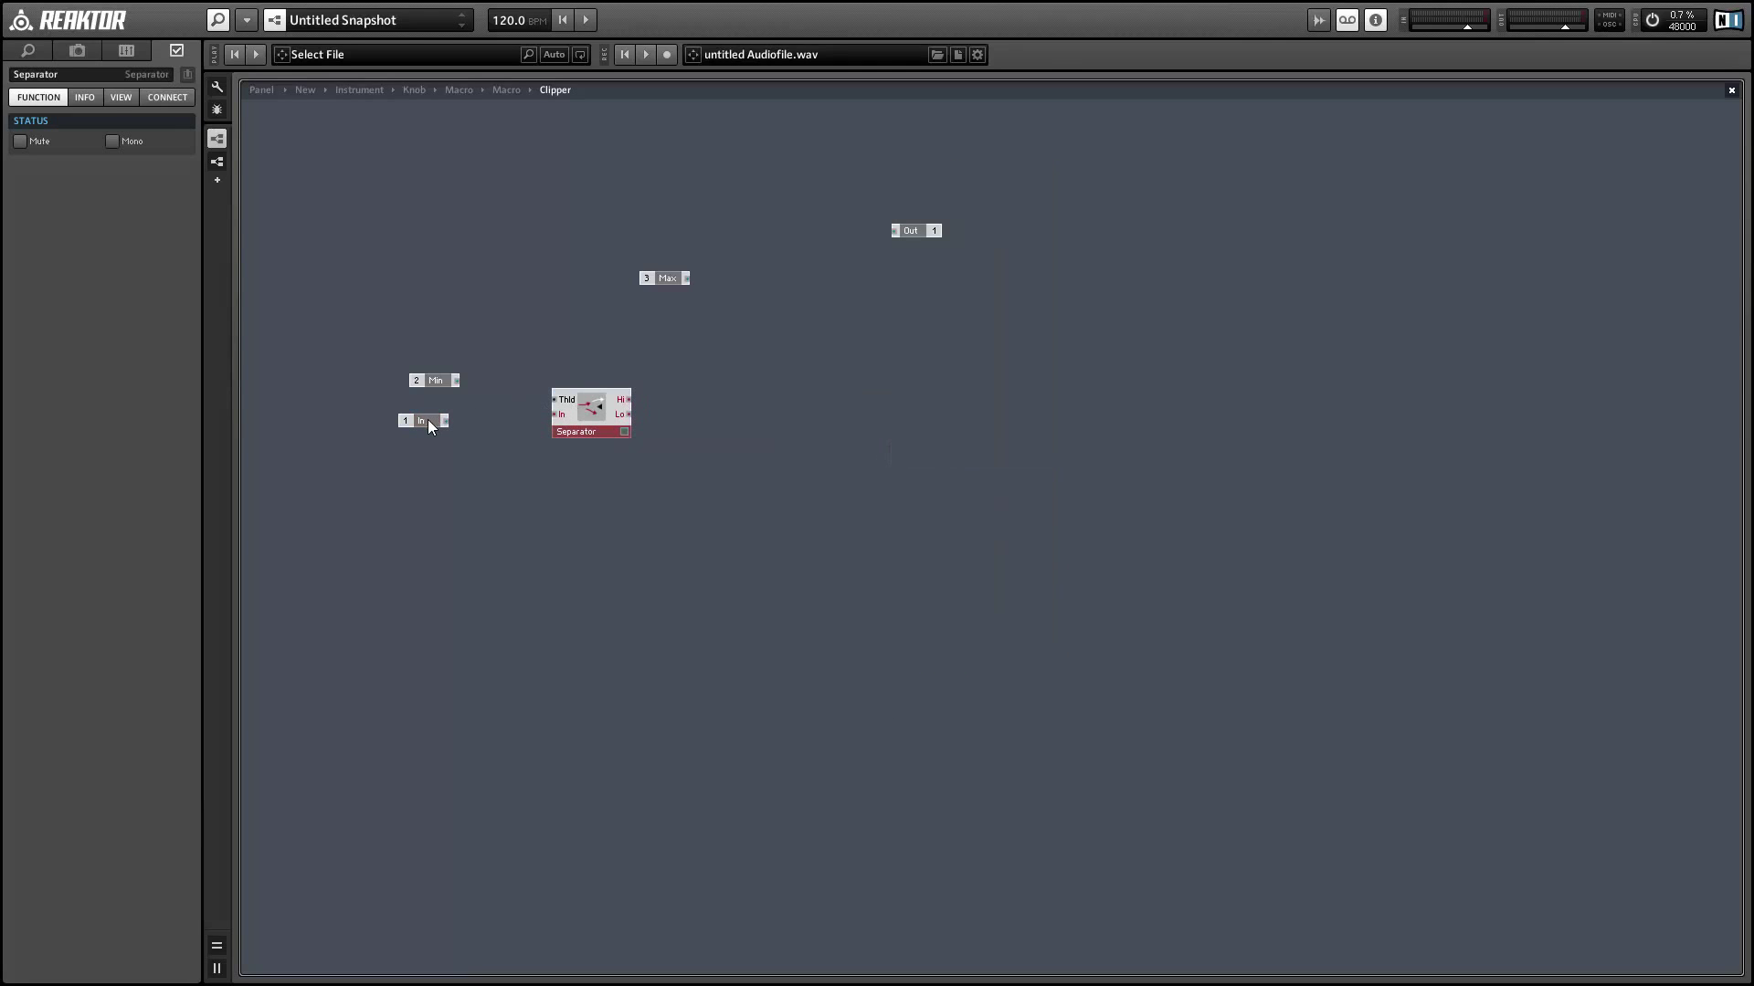
drag(451, 416, 564, 414)
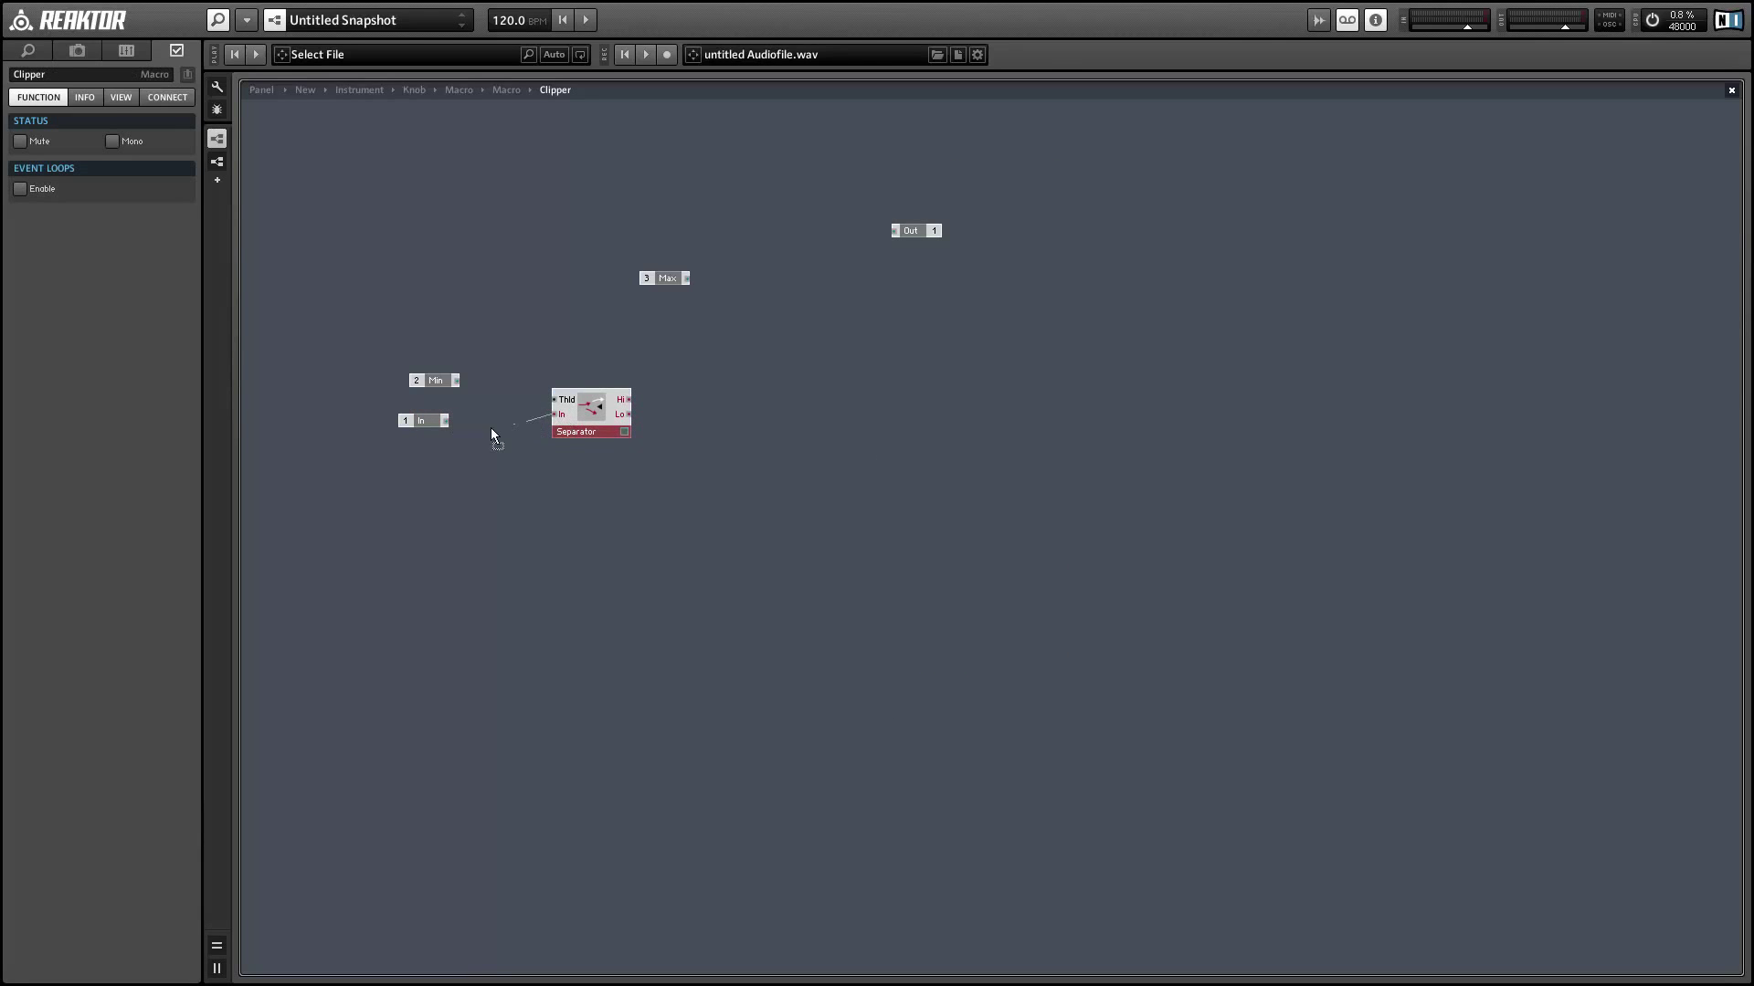
drag(419, 421, 553, 399)
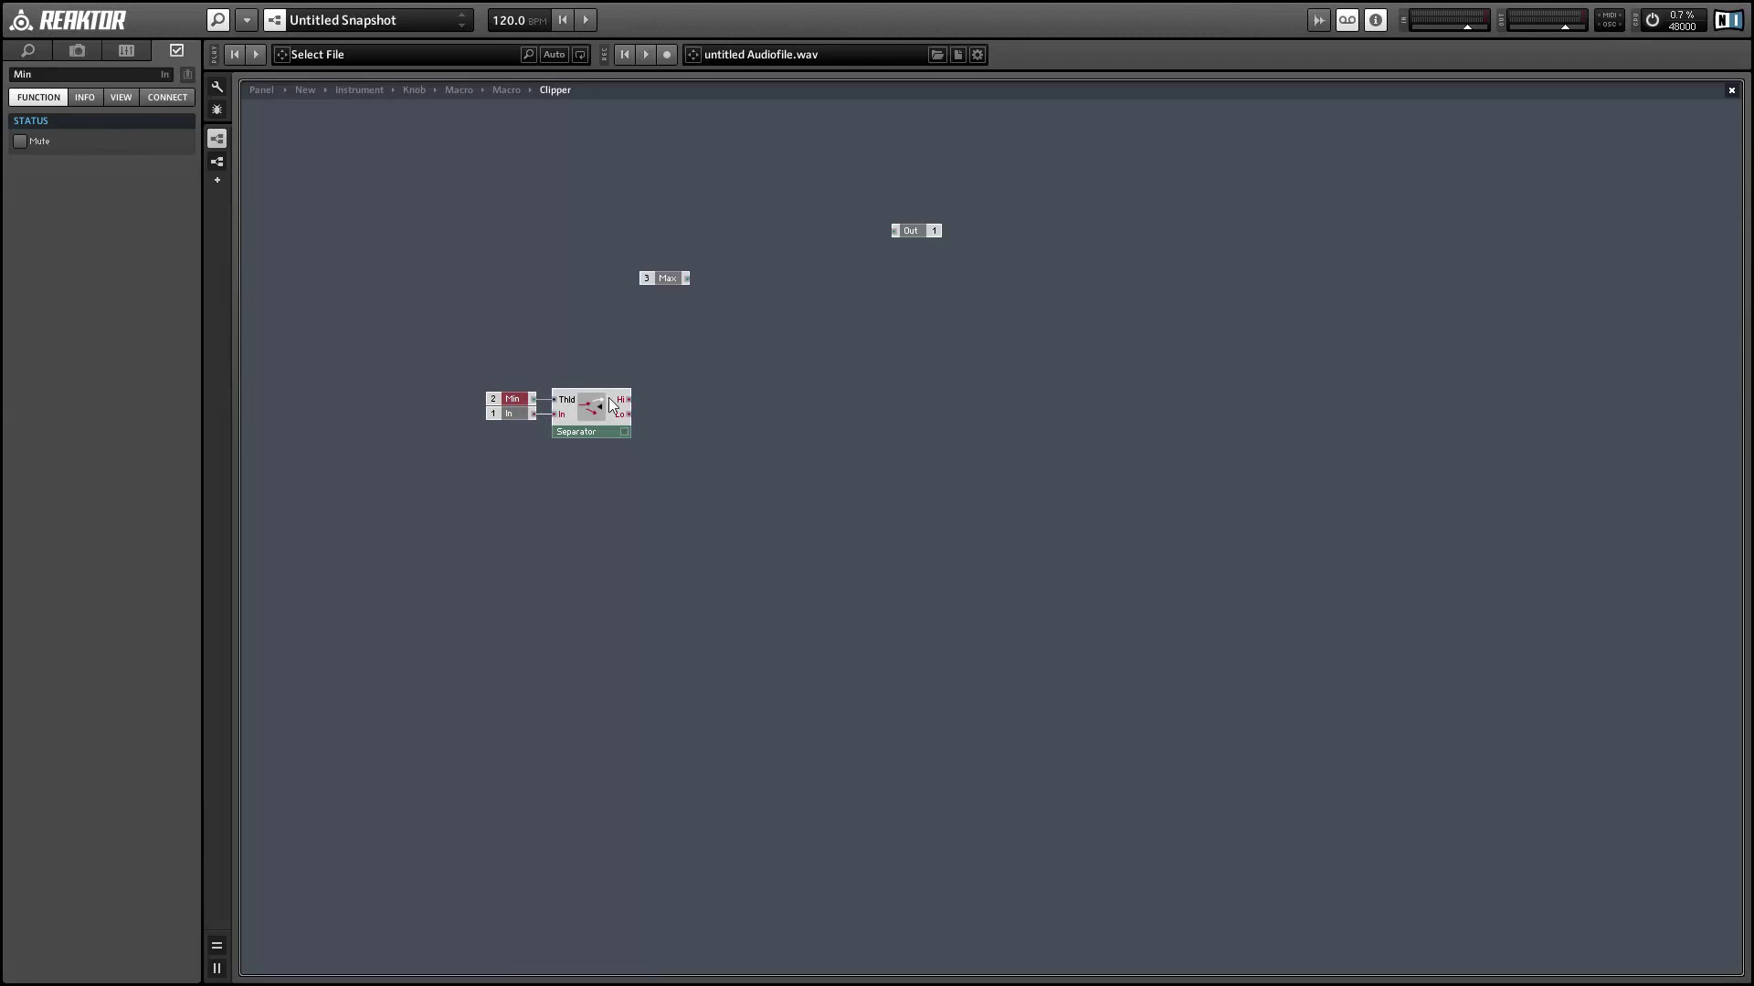
Step: Add a Value module triggered by the Separator's Lo output and fed Min
right_click(742, 419)
mouse_move(813, 423)
mouse_move(995, 677)
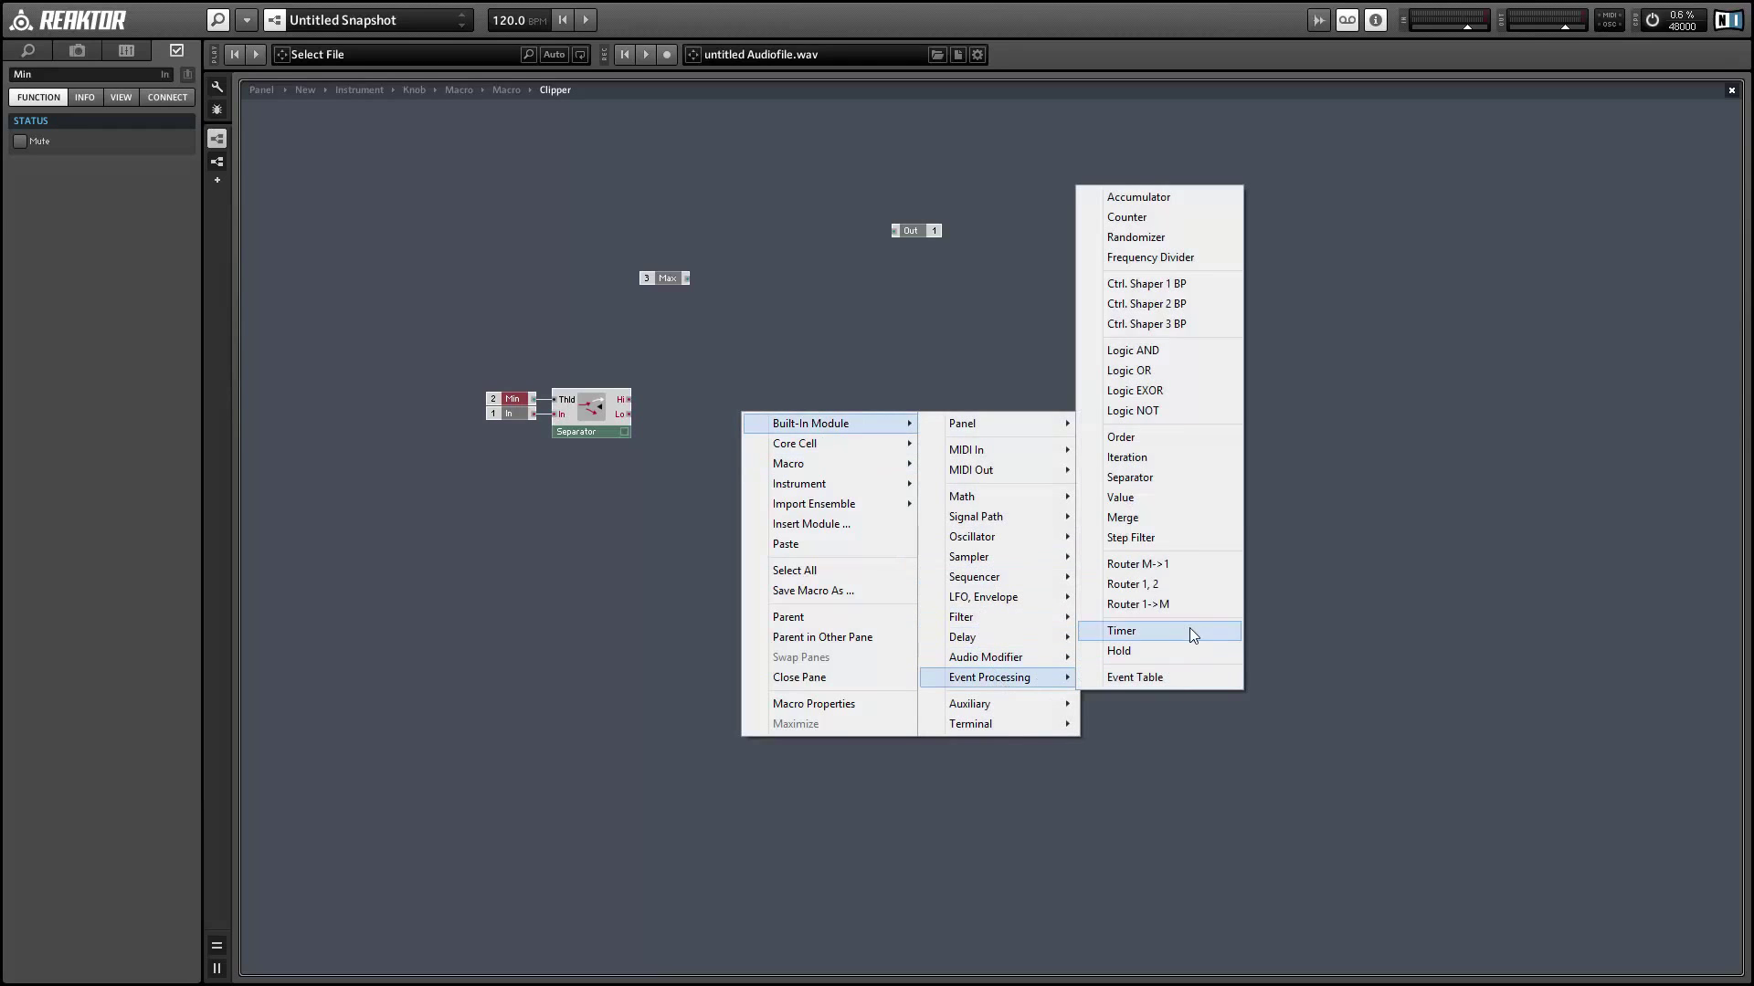
click(1167, 497)
drag(477, 383, 742, 435)
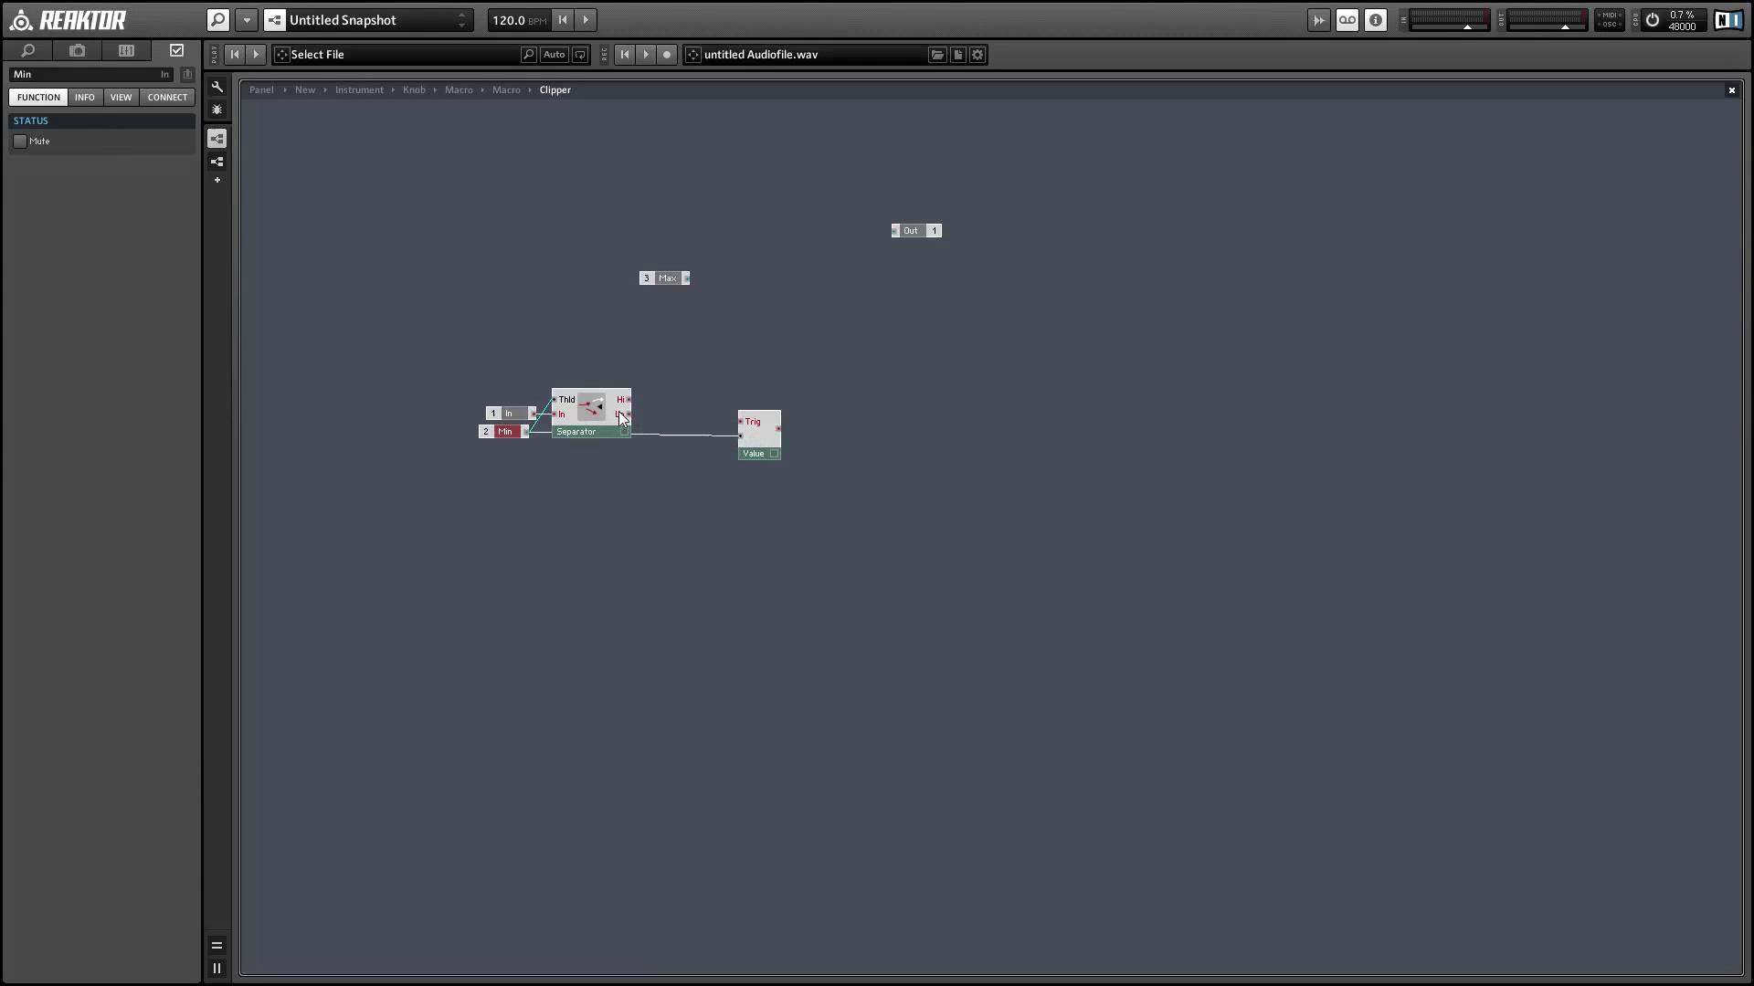
drag(628, 415, 724, 445)
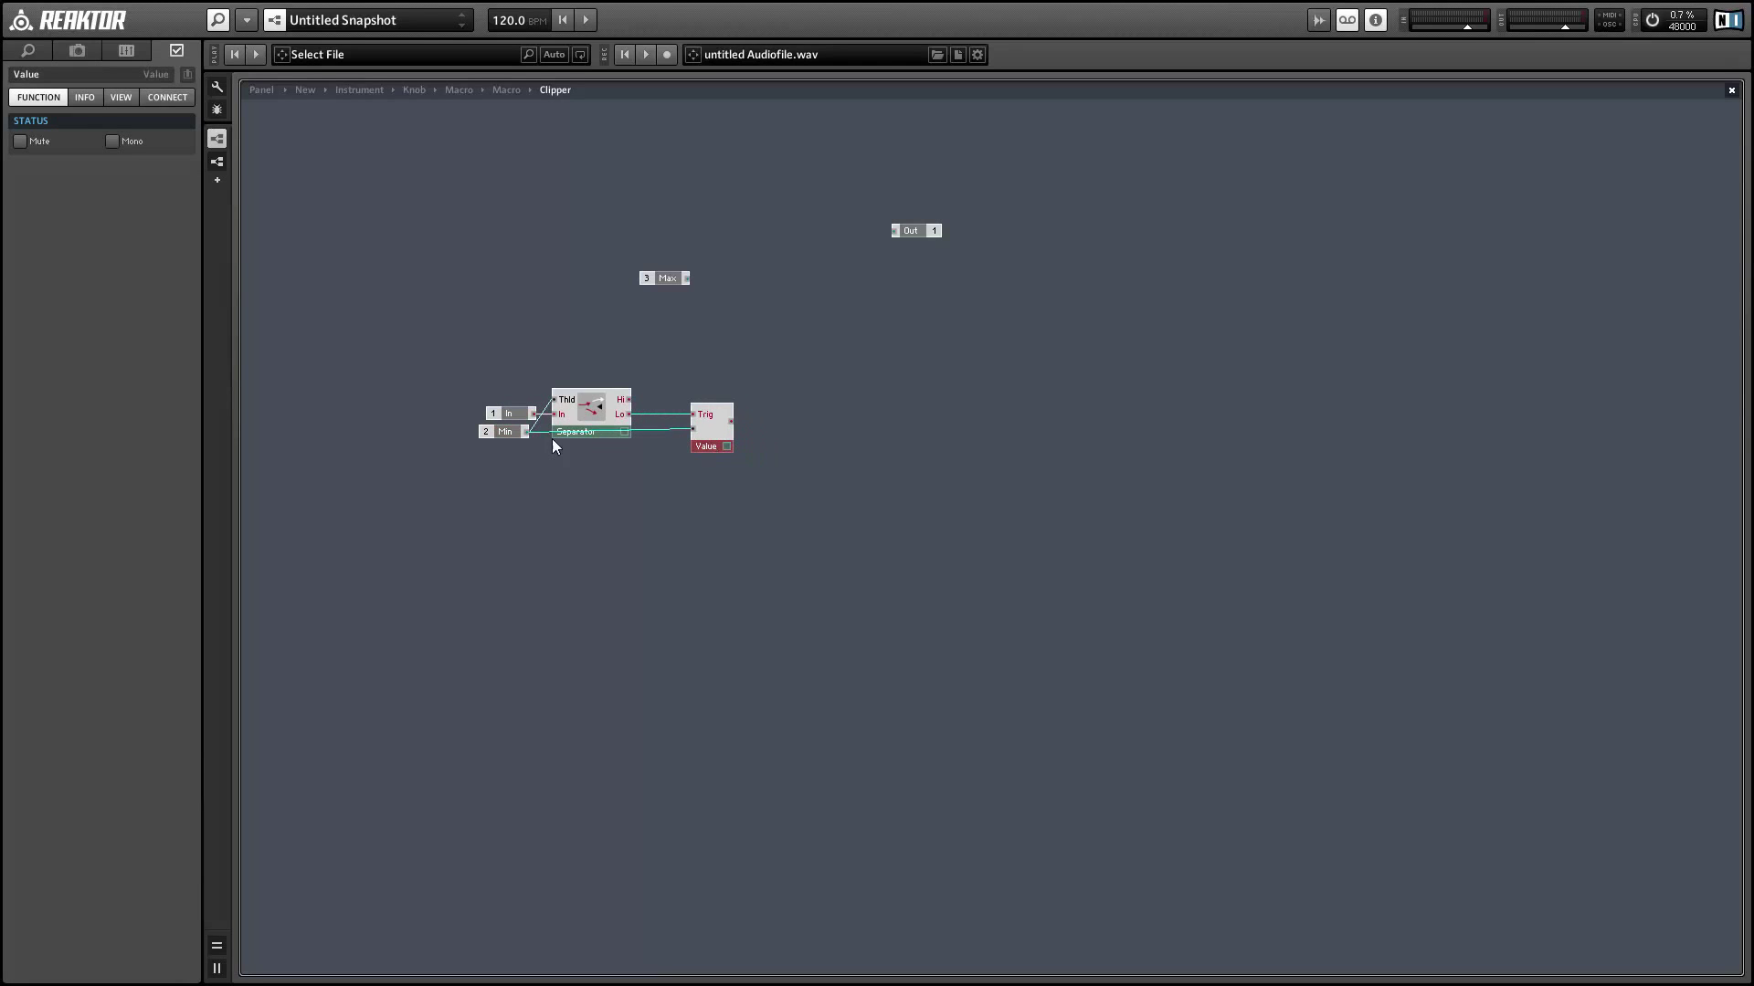
drag(500, 431, 506, 430)
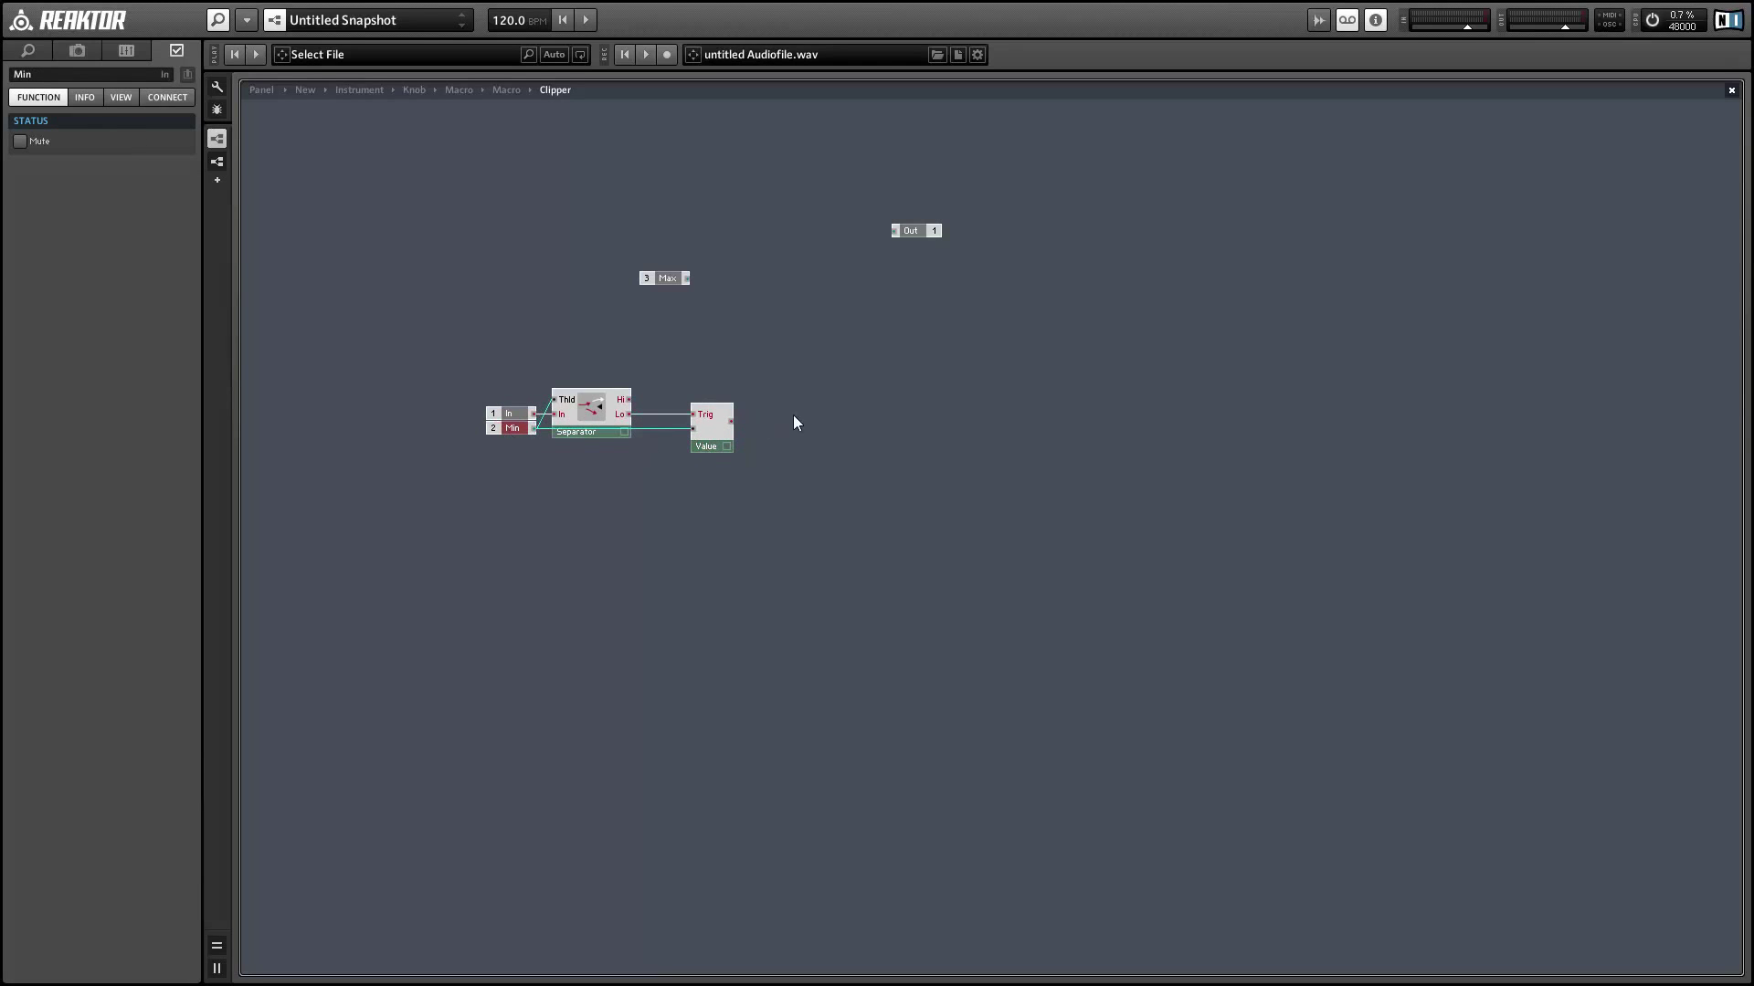
Step: Add a Merge module fed by the Value, then shift Value, Merge and Out right
right_click(833, 395)
mouse_move(902, 404)
mouse_move(1081, 657)
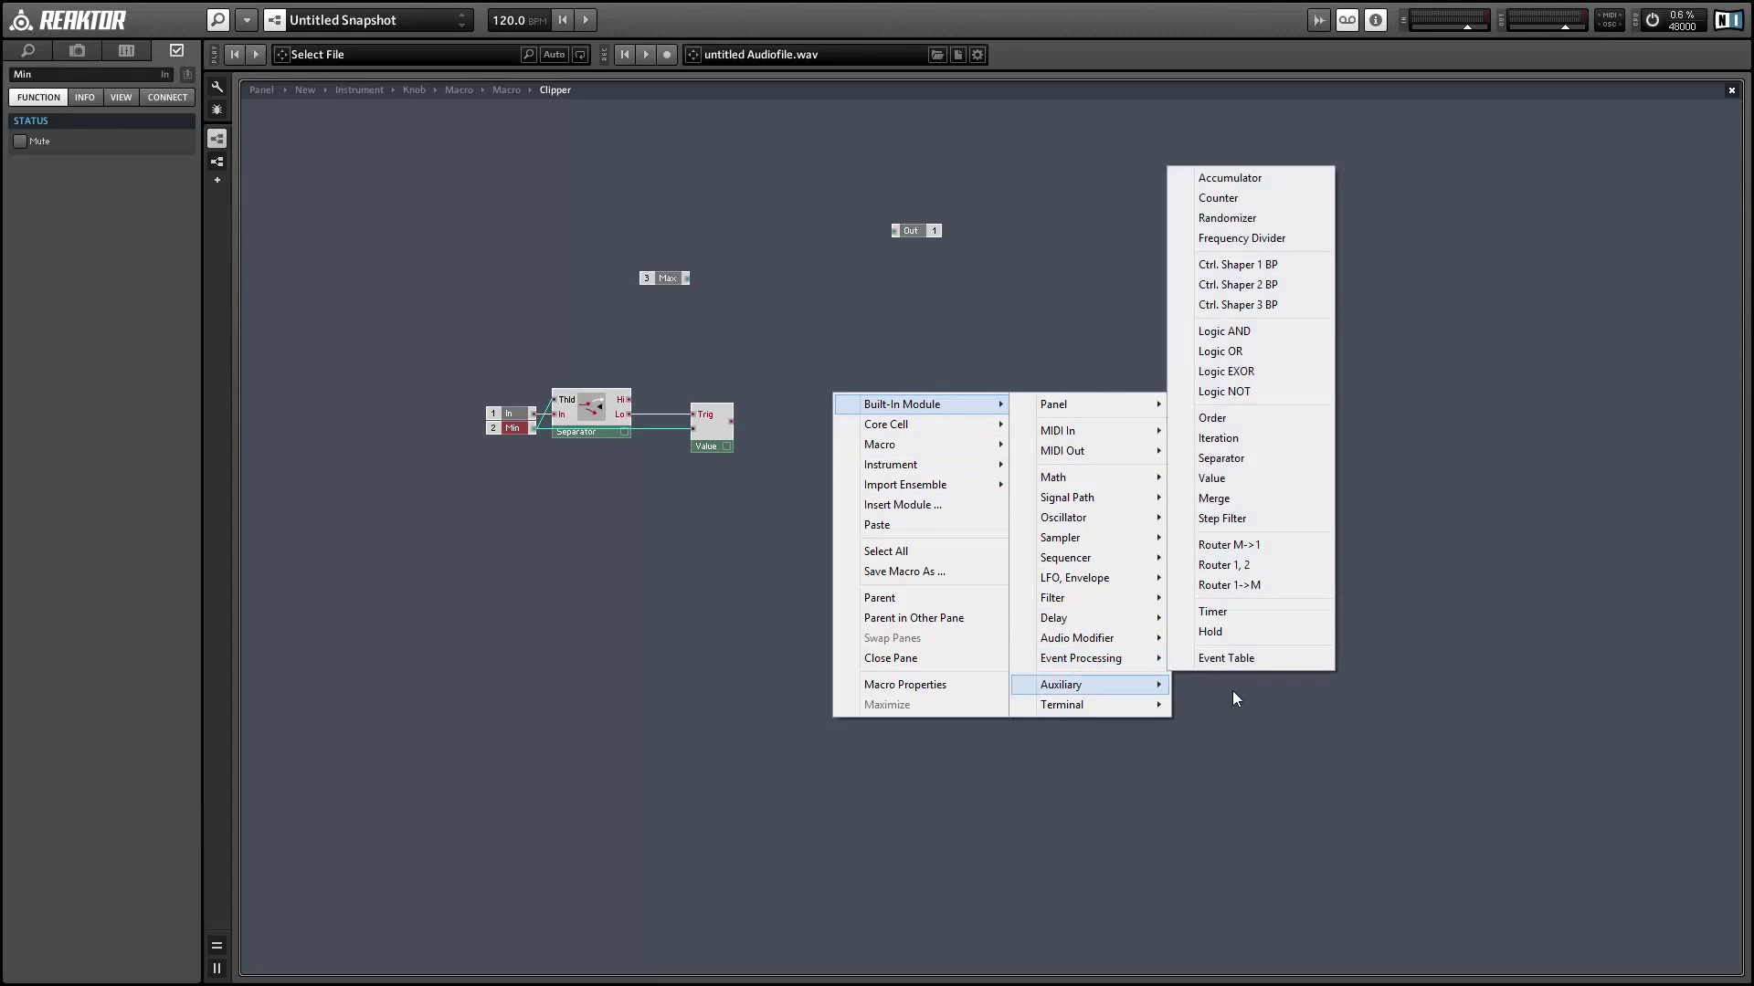
click(1258, 498)
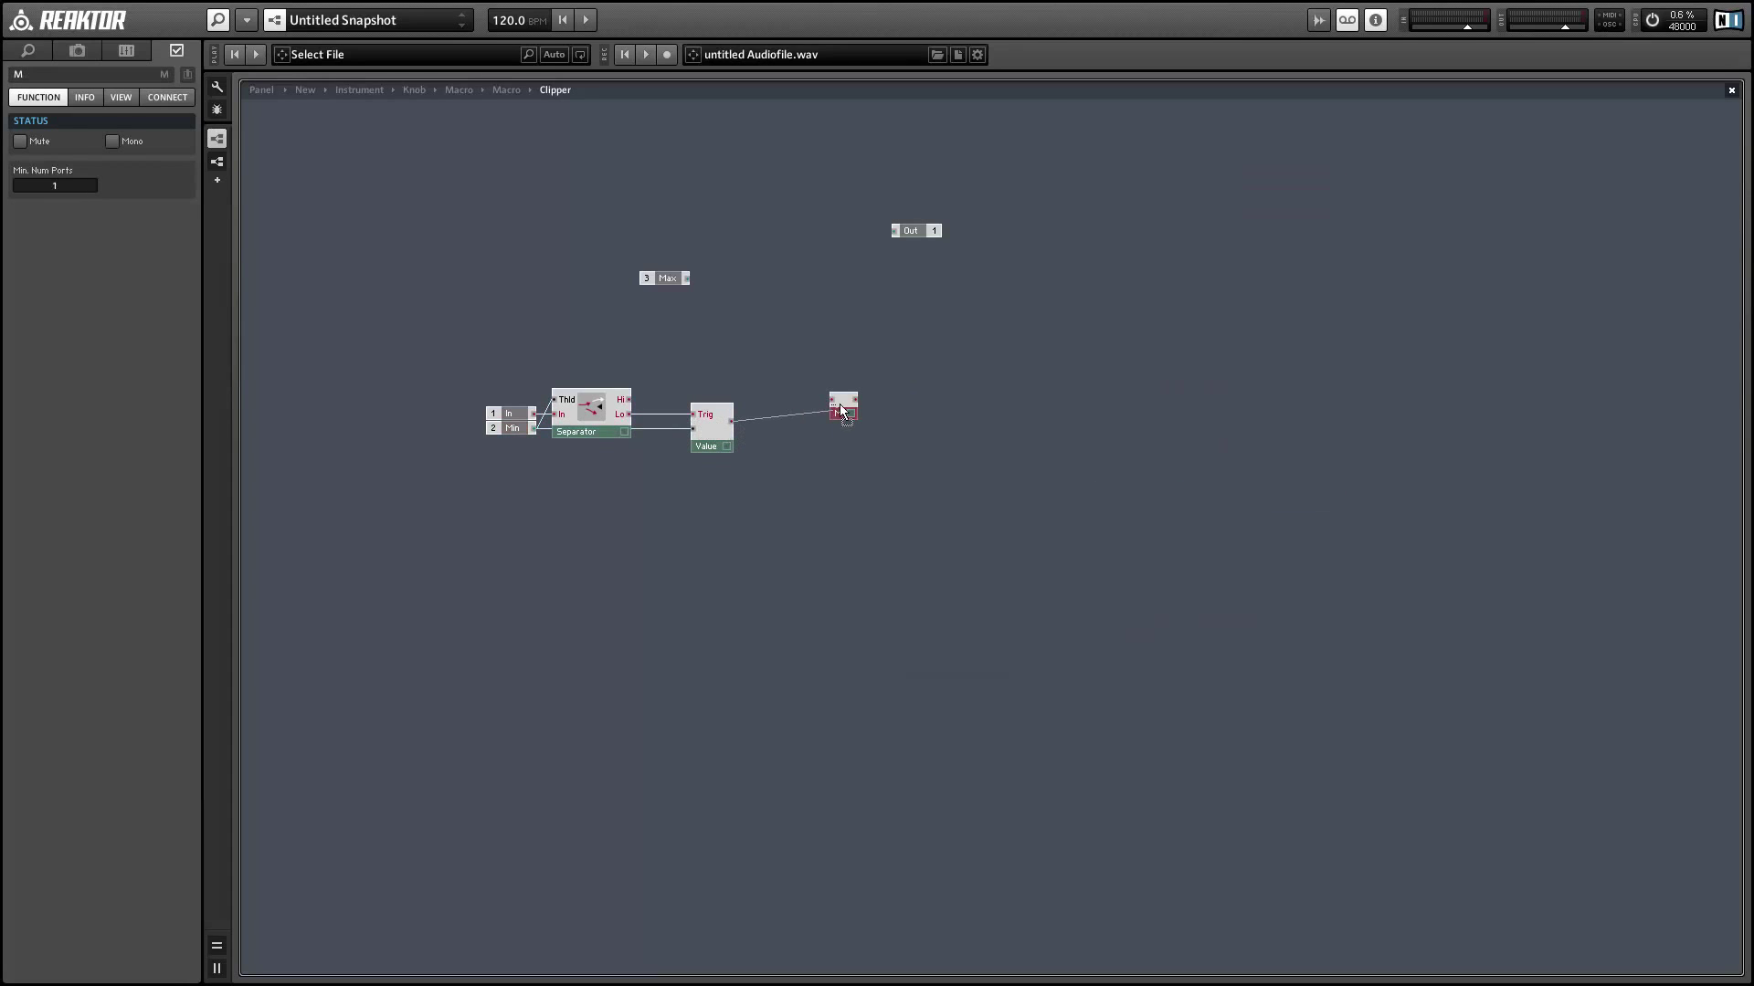
drag(850, 407, 918, 426)
drag(681, 364, 1069, 542)
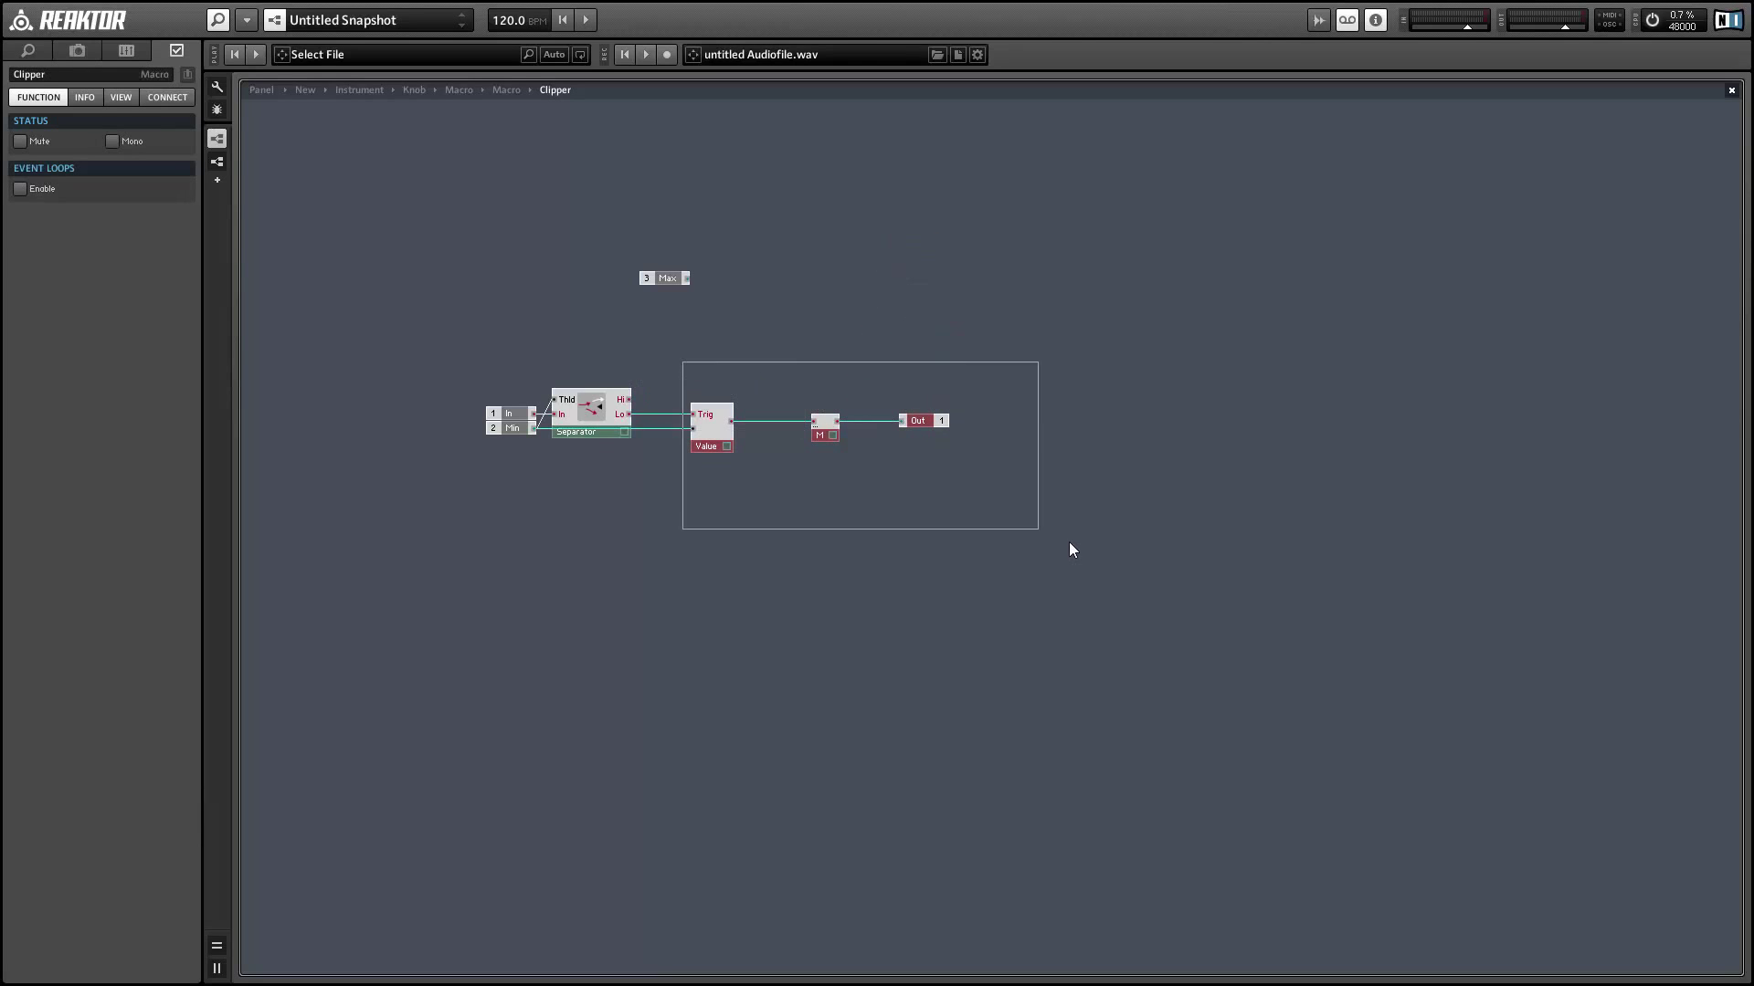
drag(720, 453, 830, 448)
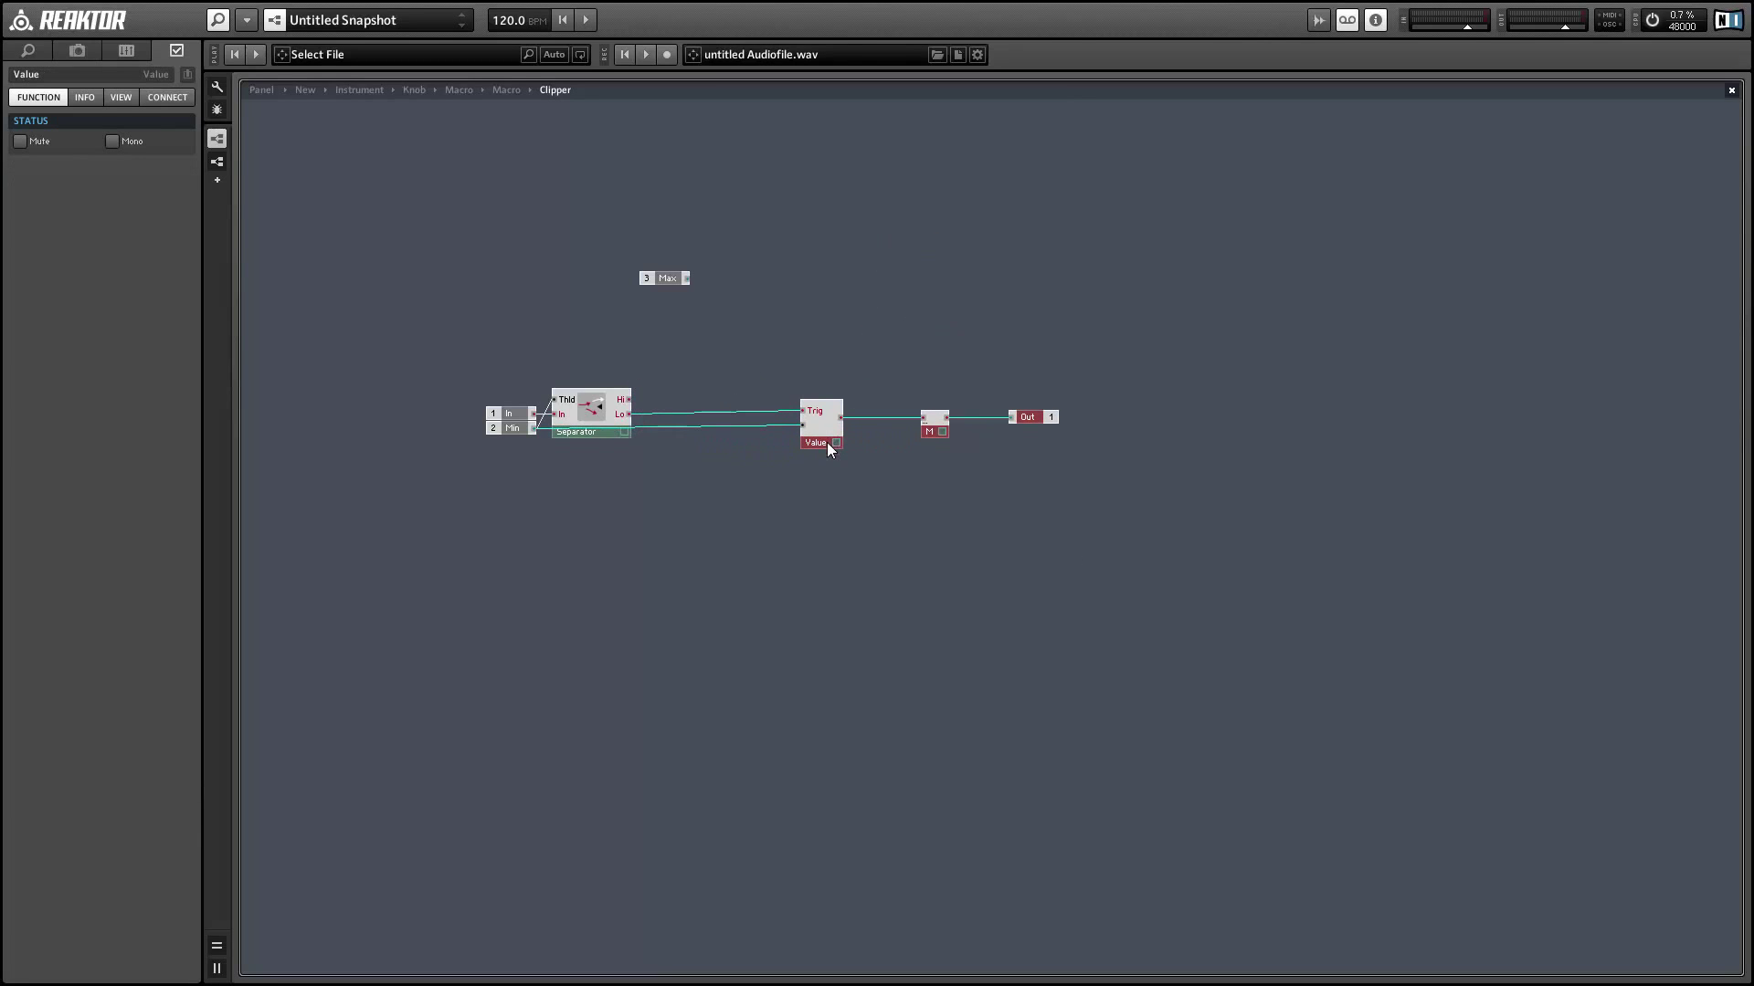
click(682, 351)
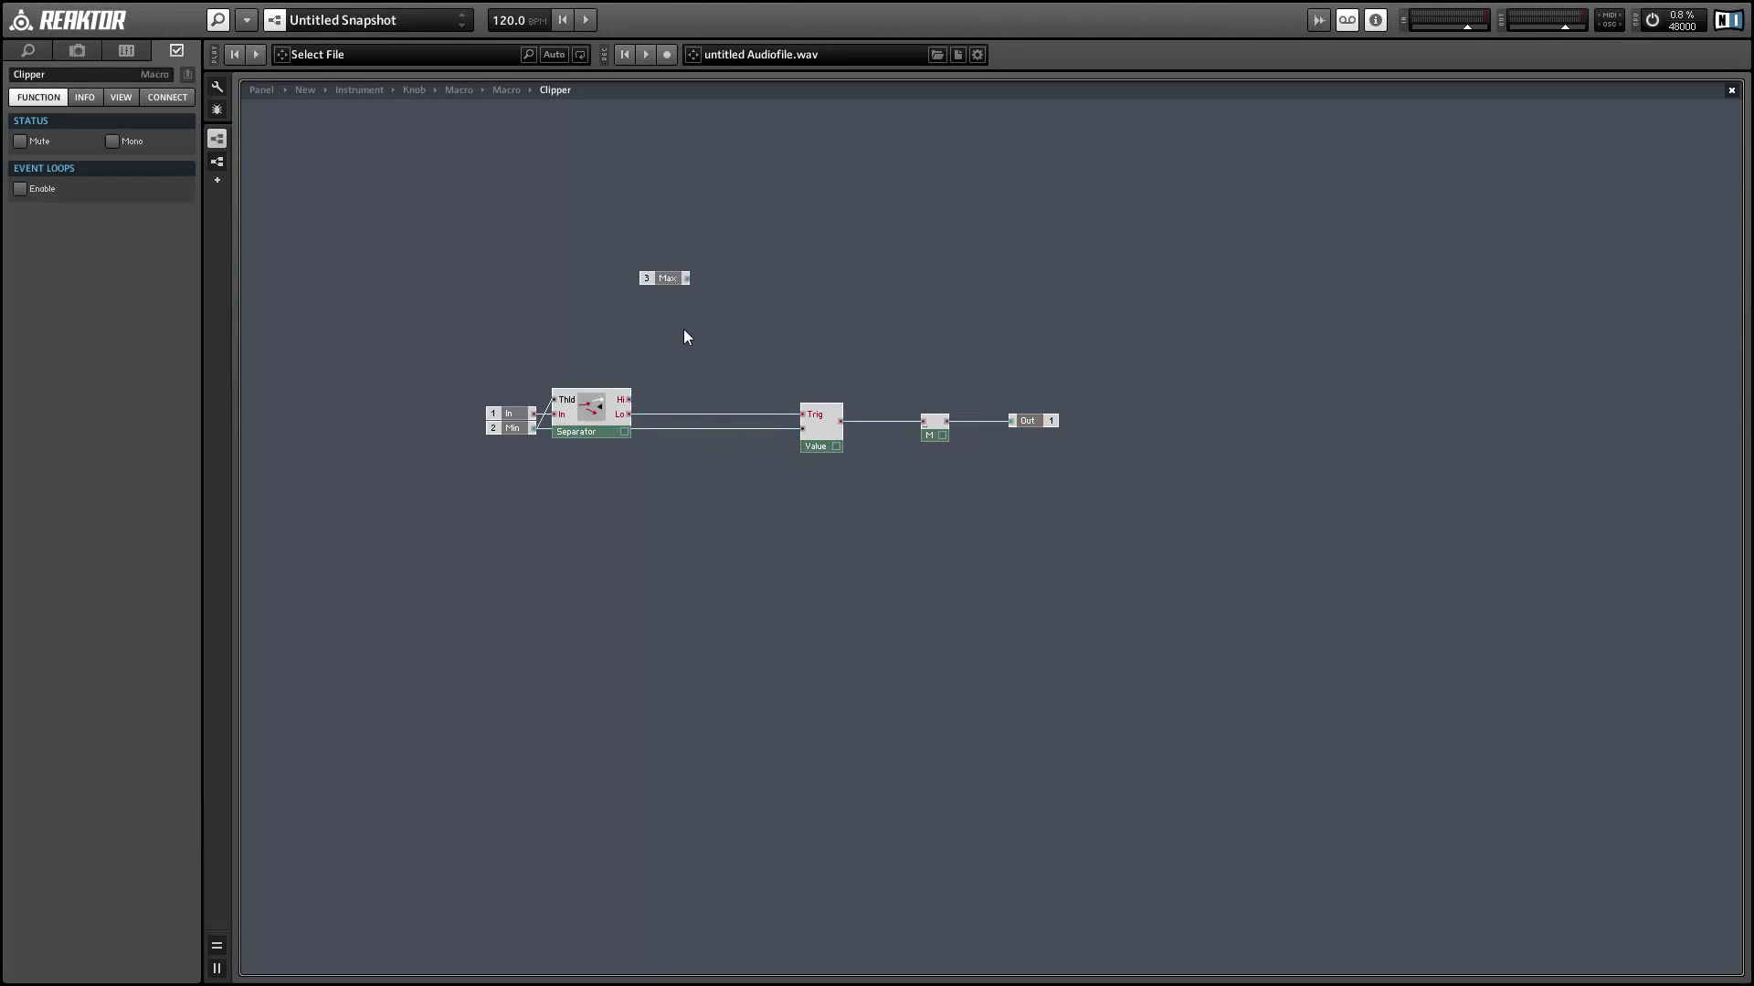
Step: Duplicate the Separator, fed by the first one's Hi, thresholded by Max, with Lo into Merge
click(588, 418)
key(ctrl+d)
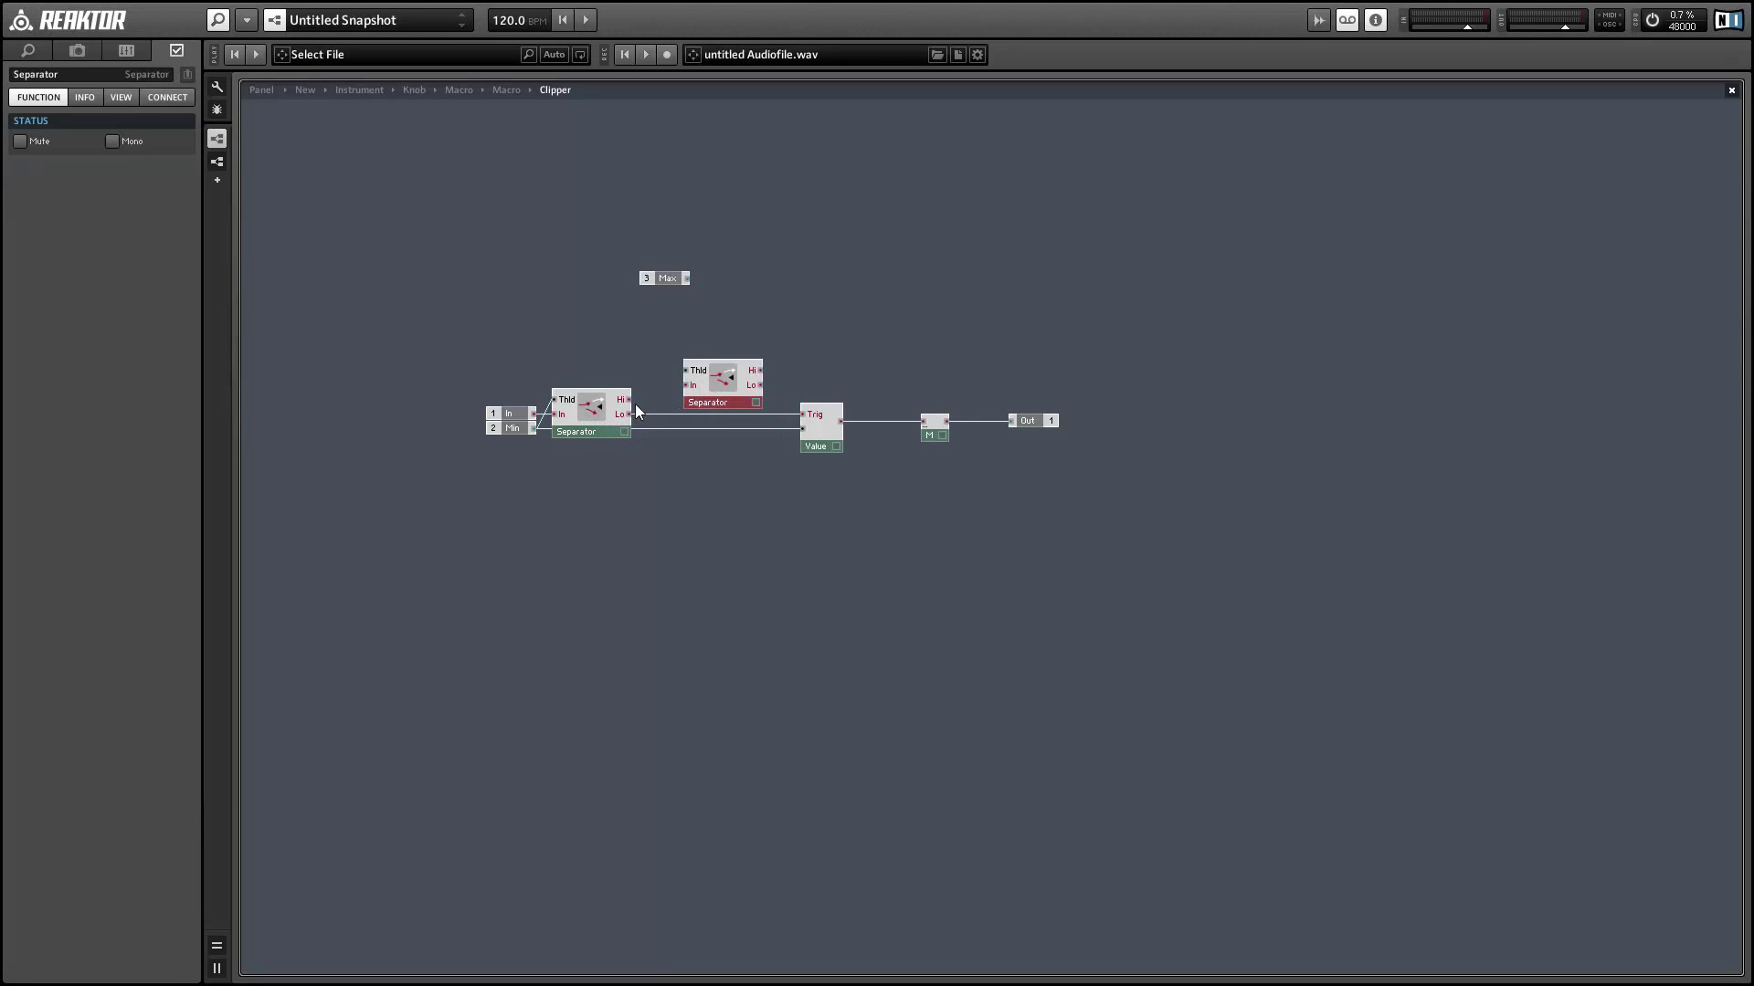
drag(629, 399, 687, 412)
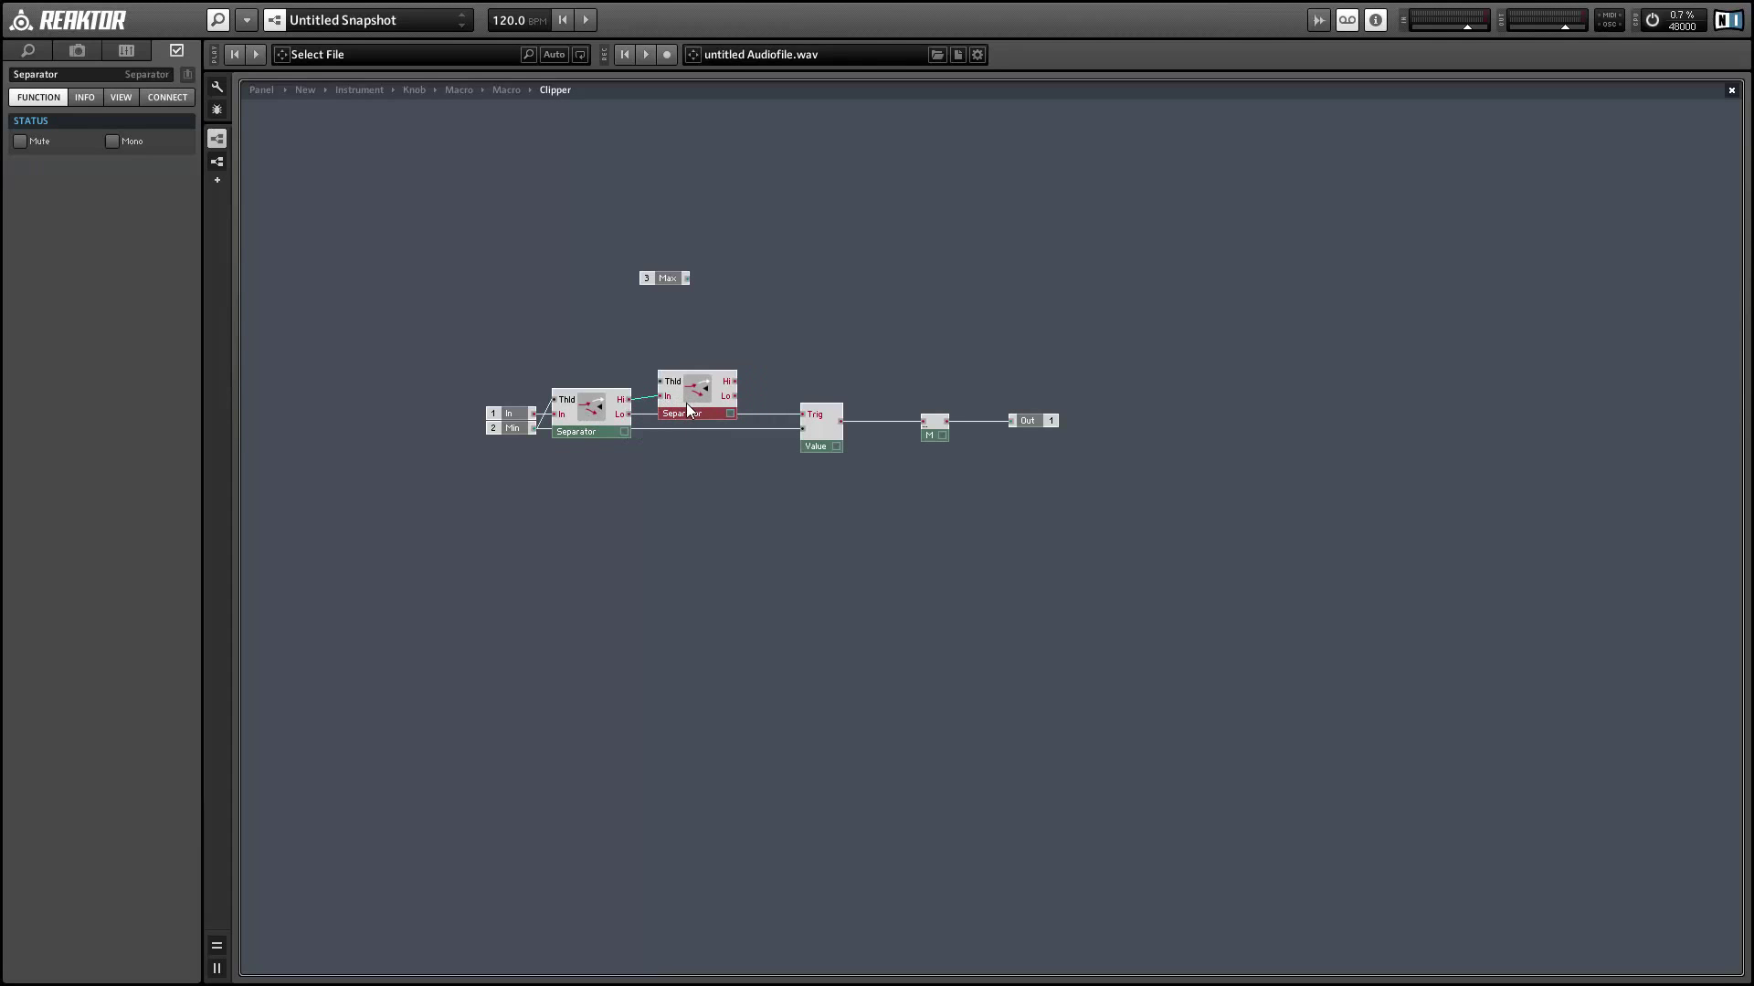
drag(640, 284, 656, 384)
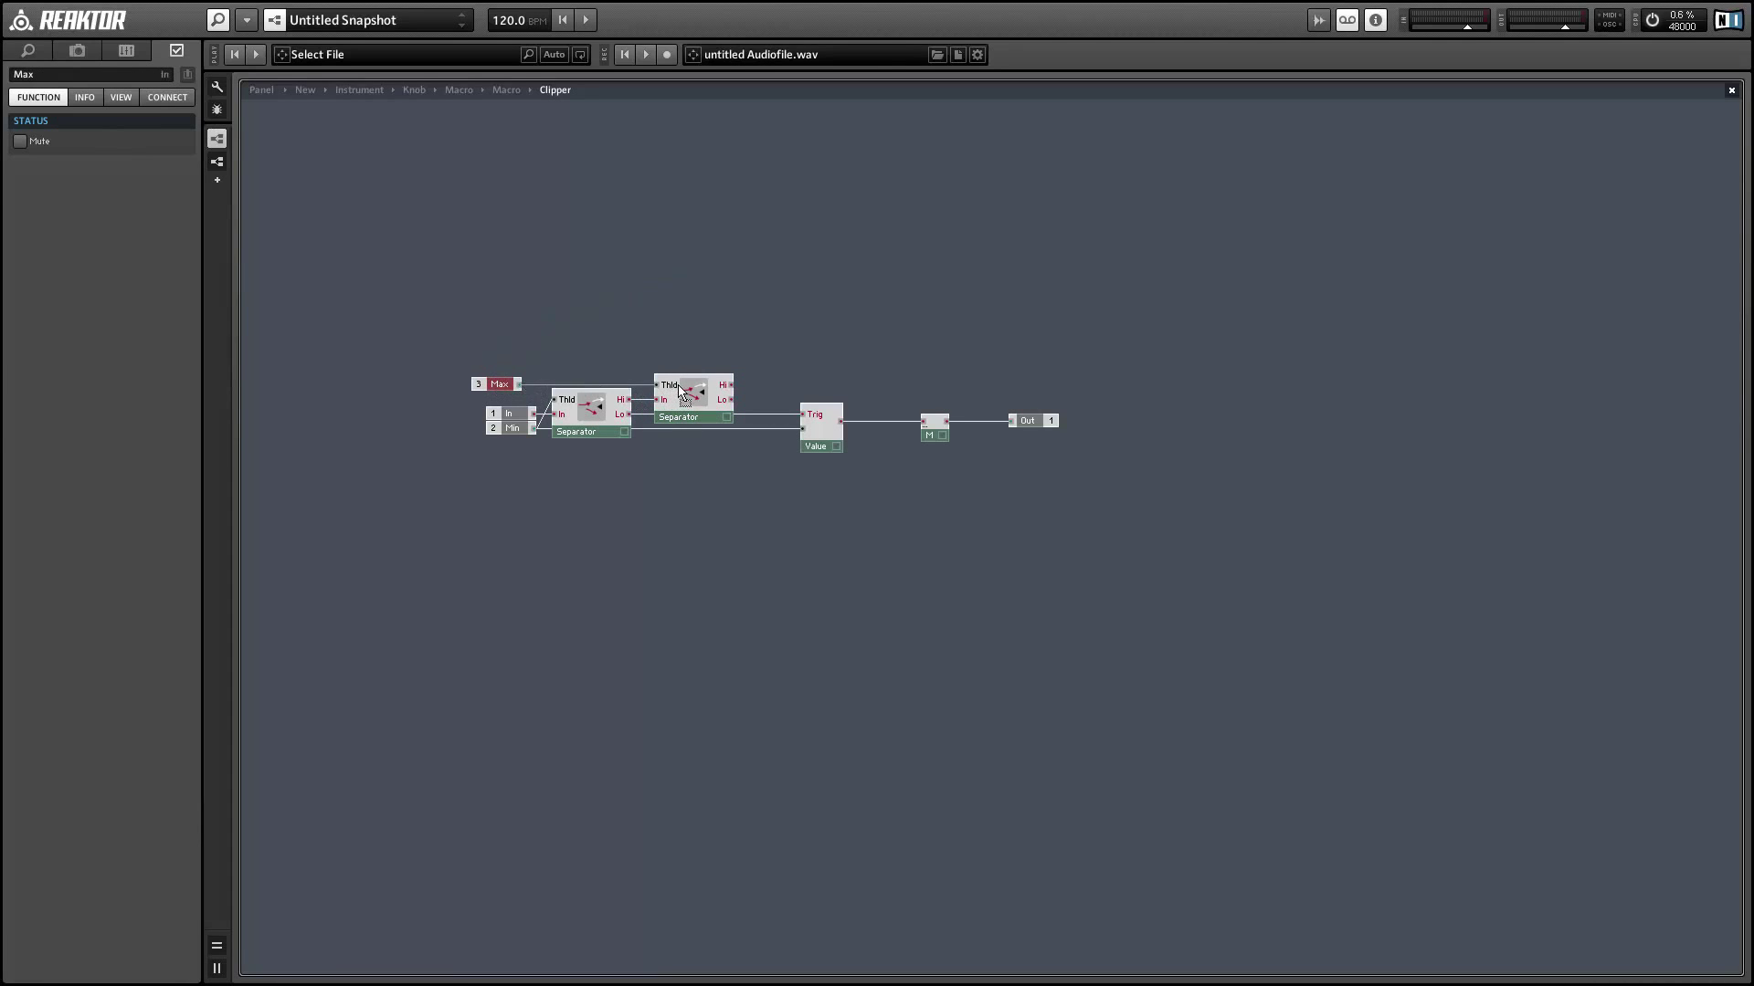
drag(492, 387, 507, 387)
drag(733, 399, 882, 425)
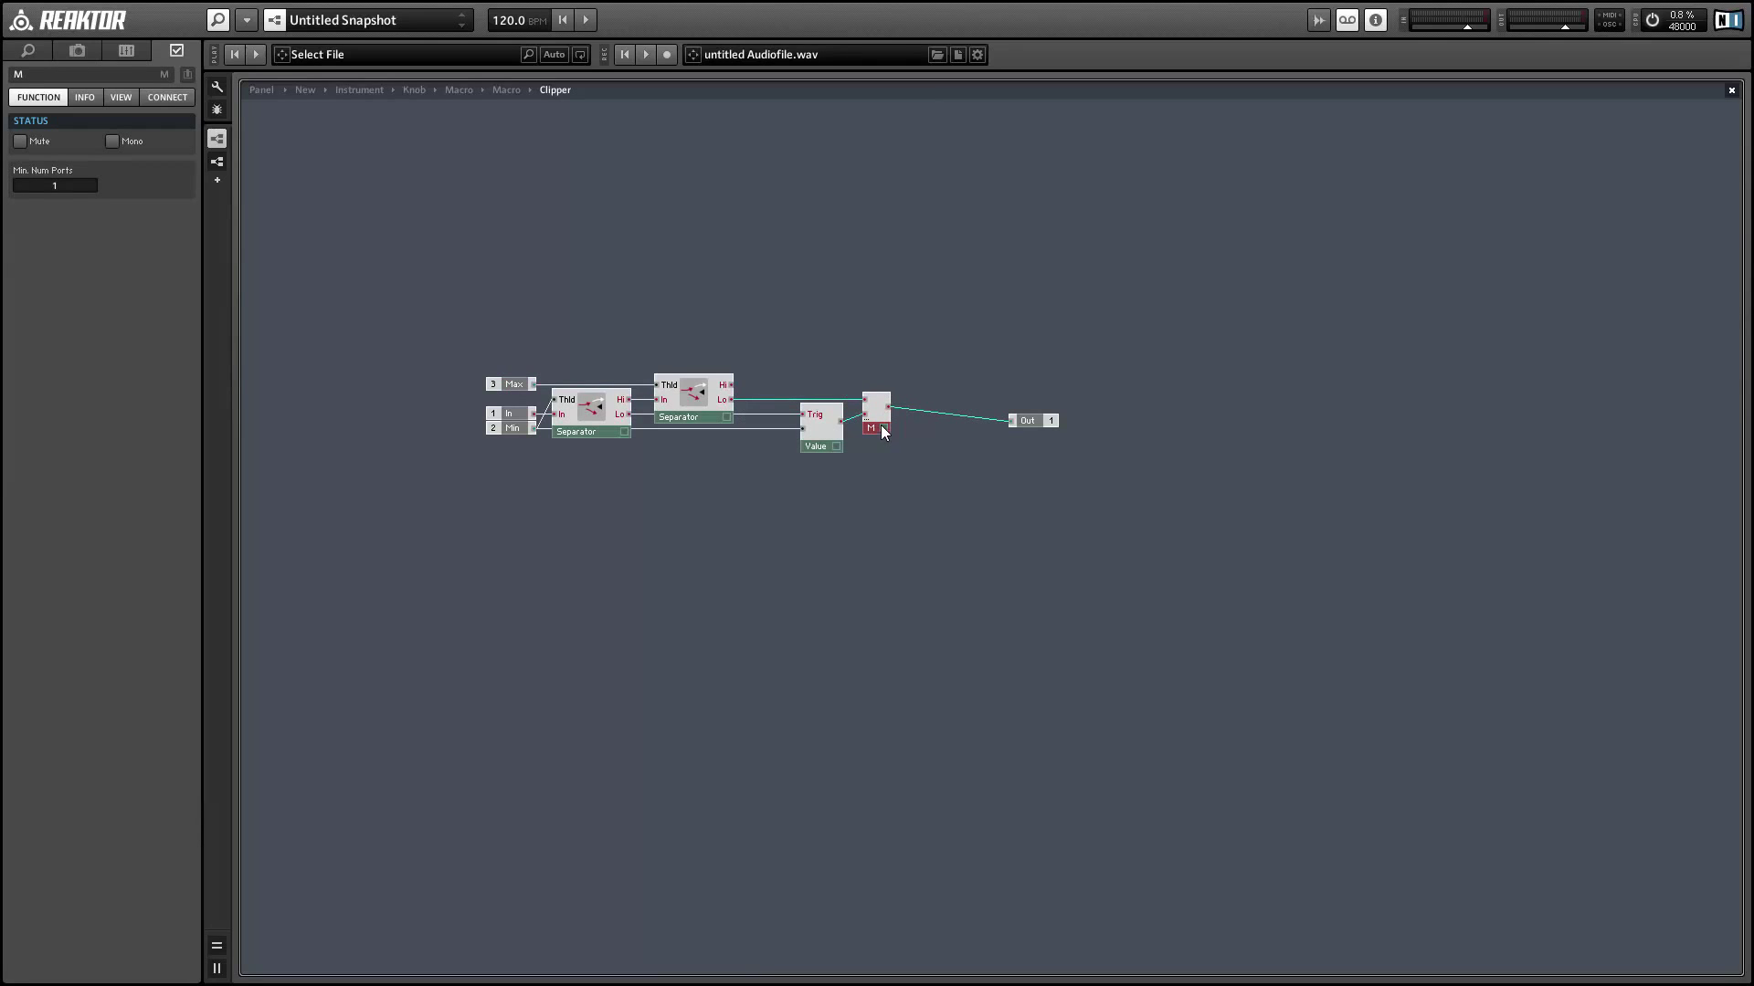
Step: Copy the Value module, feed it Max, wire it into Merge, and move Out beside Merge
click(825, 444)
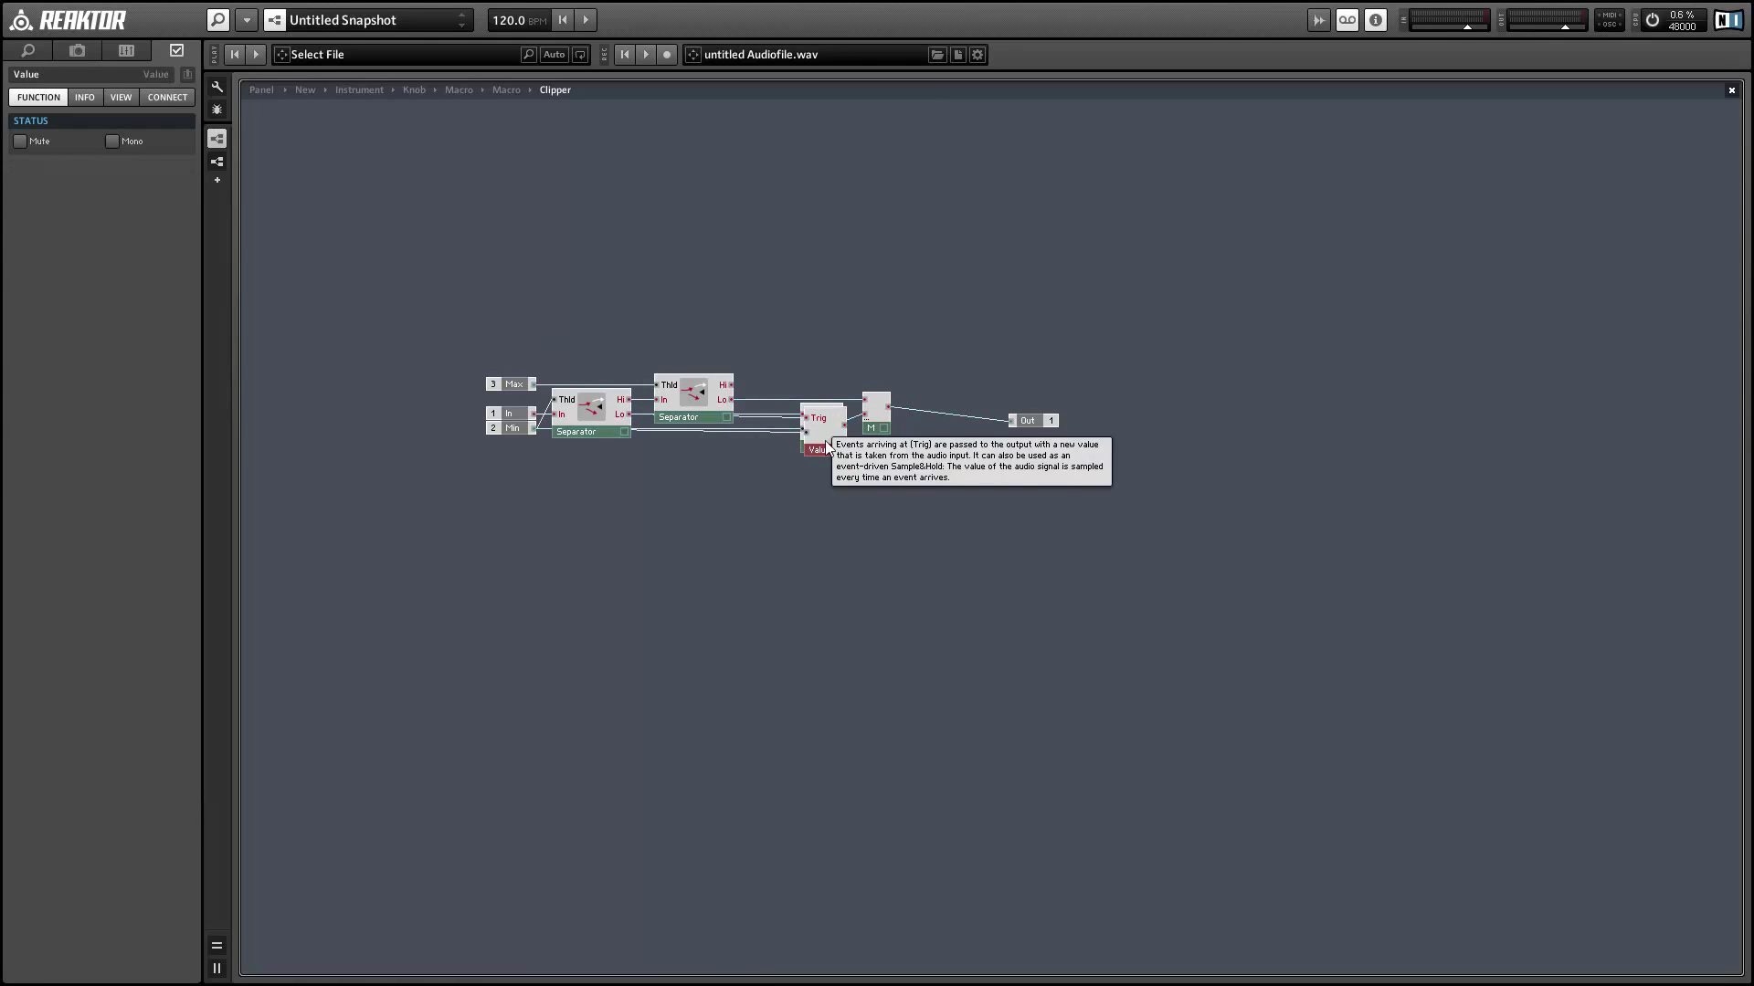
drag(825, 444, 833, 397)
click(772, 345)
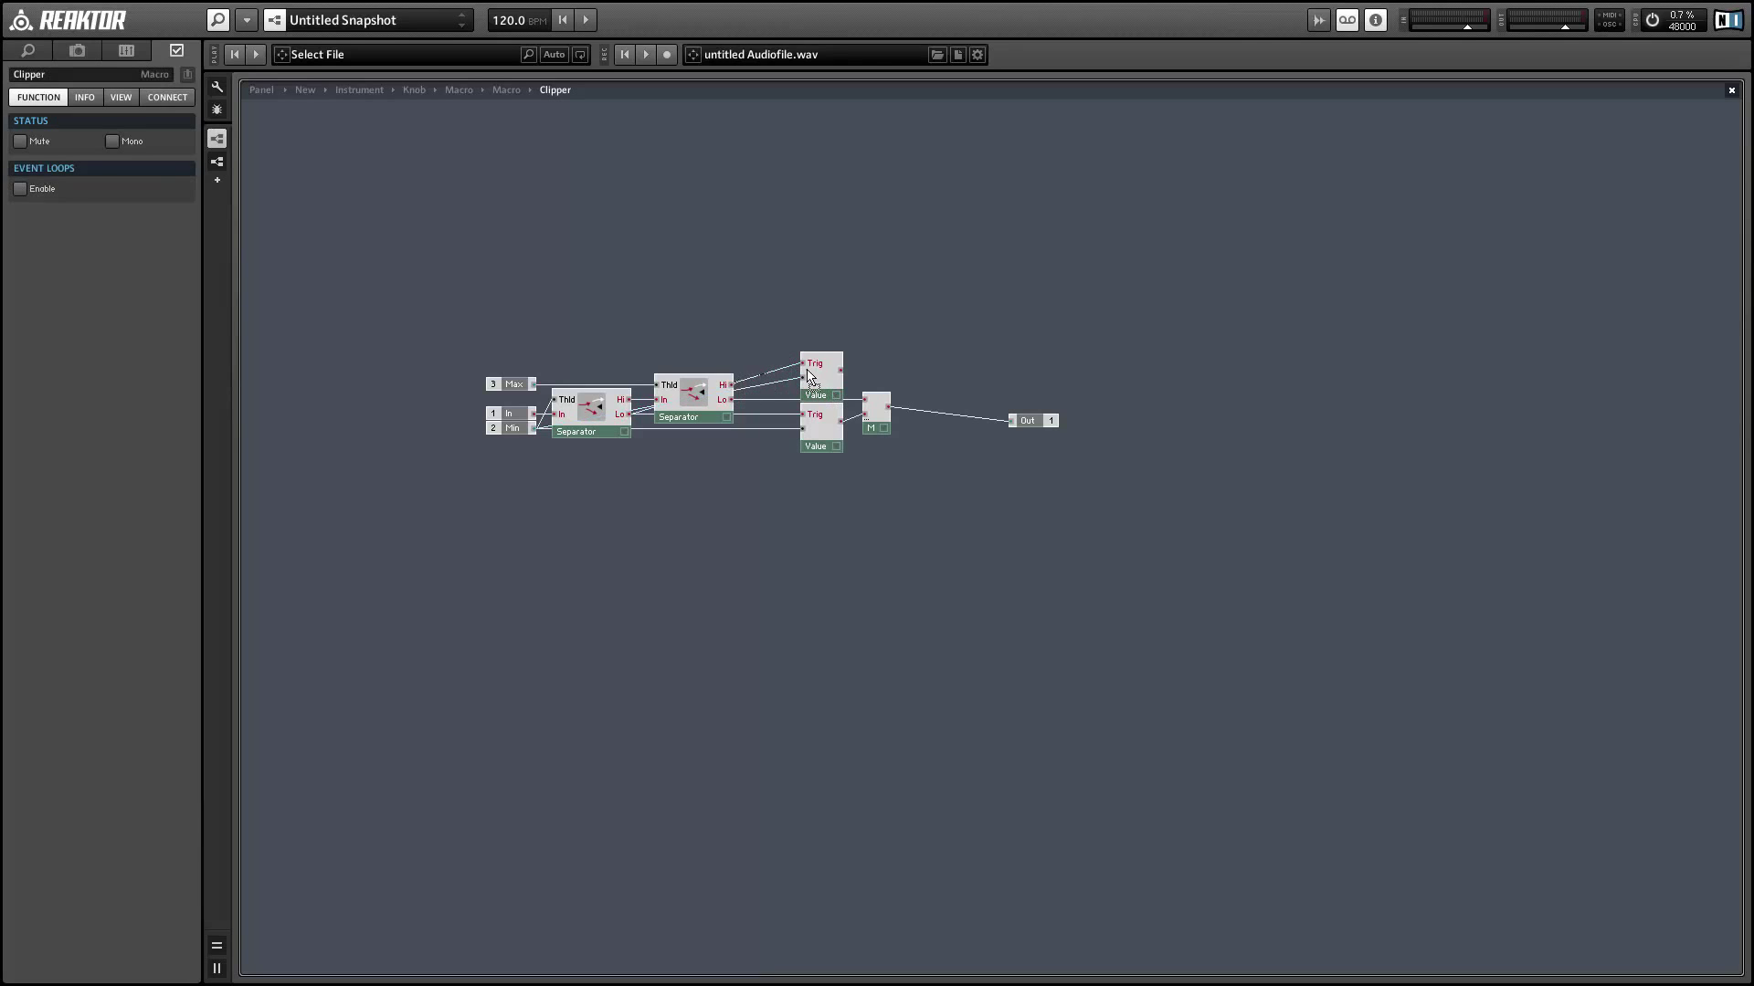
drag(803, 376, 533, 384)
drag(828, 398, 877, 394)
click(879, 417)
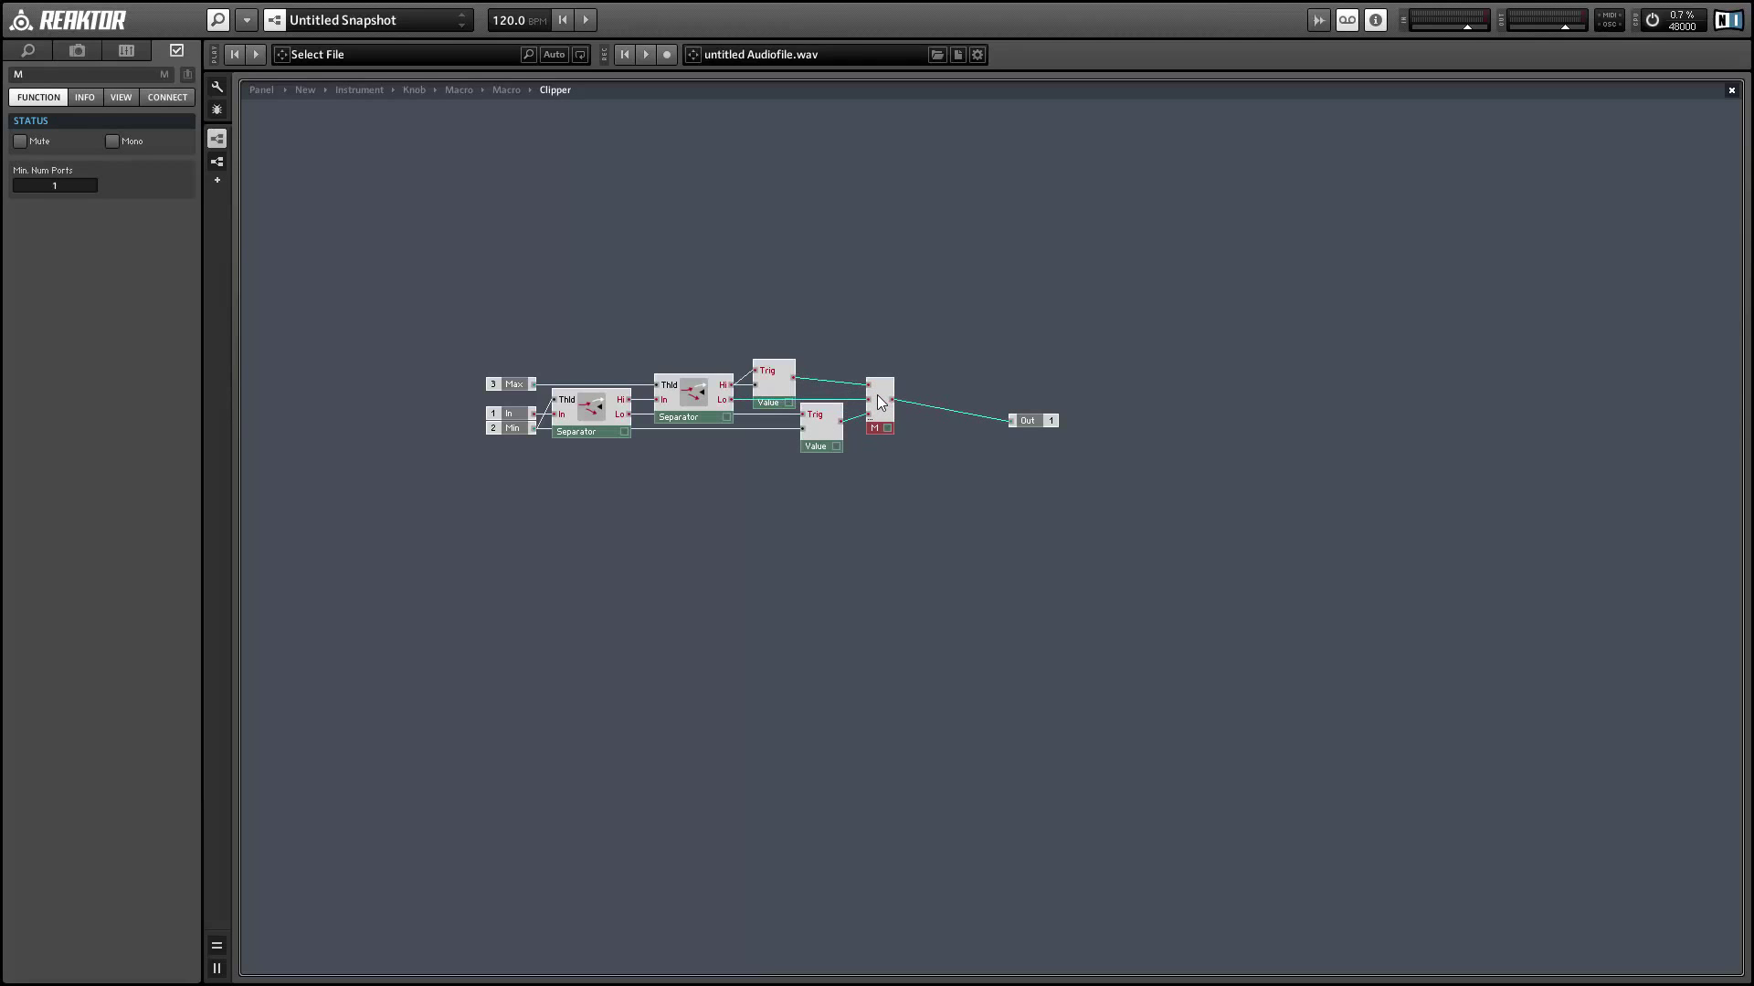
click(1048, 444)
drag(1037, 423, 926, 403)
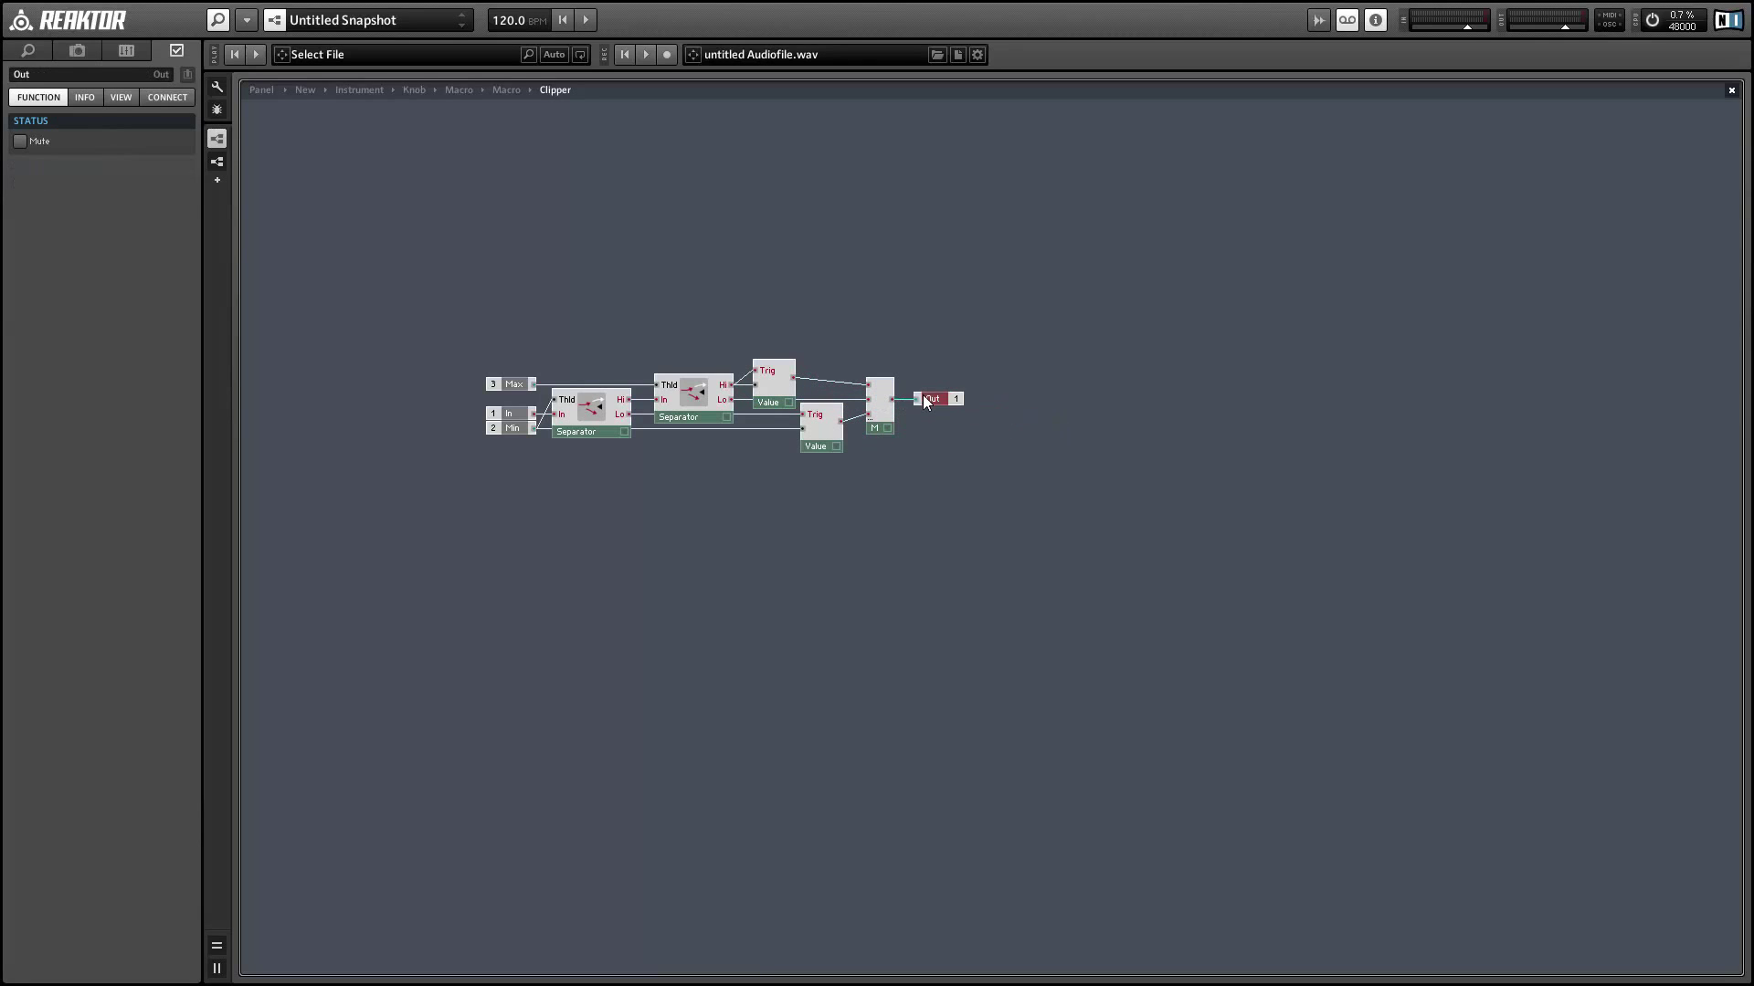
Step: Back in the parent macro, add a Snap Value module fed by the Clipper's output
double_click(925, 345)
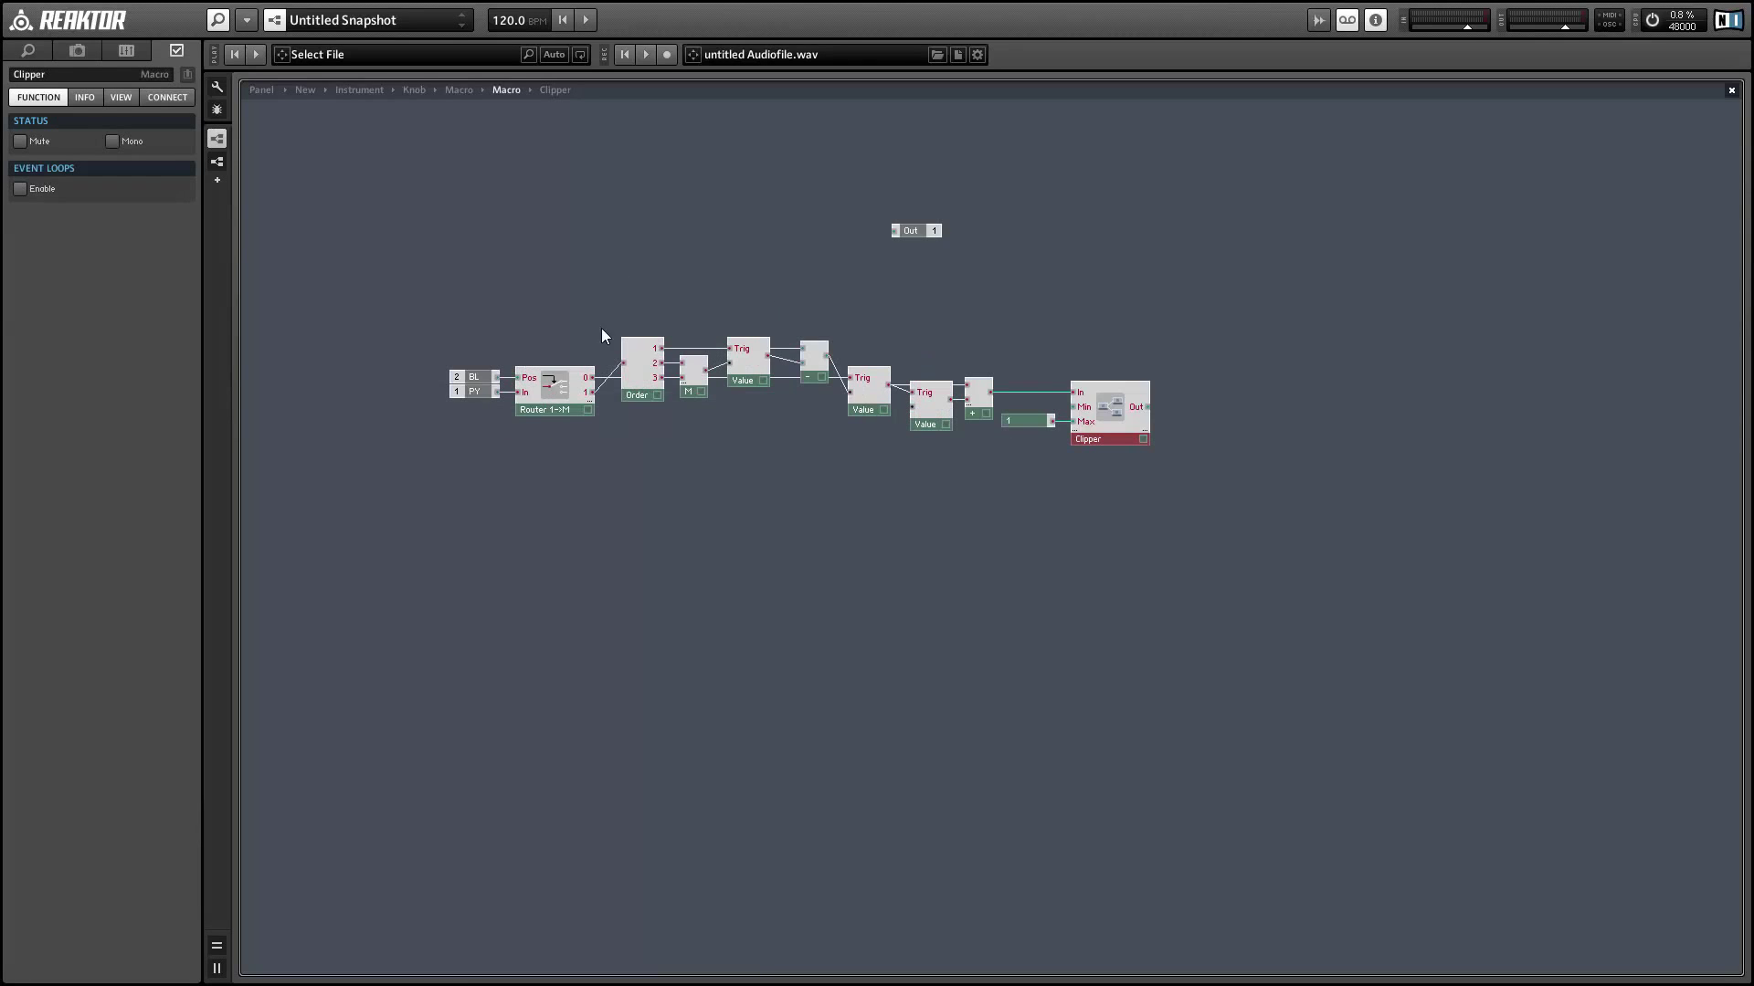
right_click(1196, 344)
mouse_move(1216, 352)
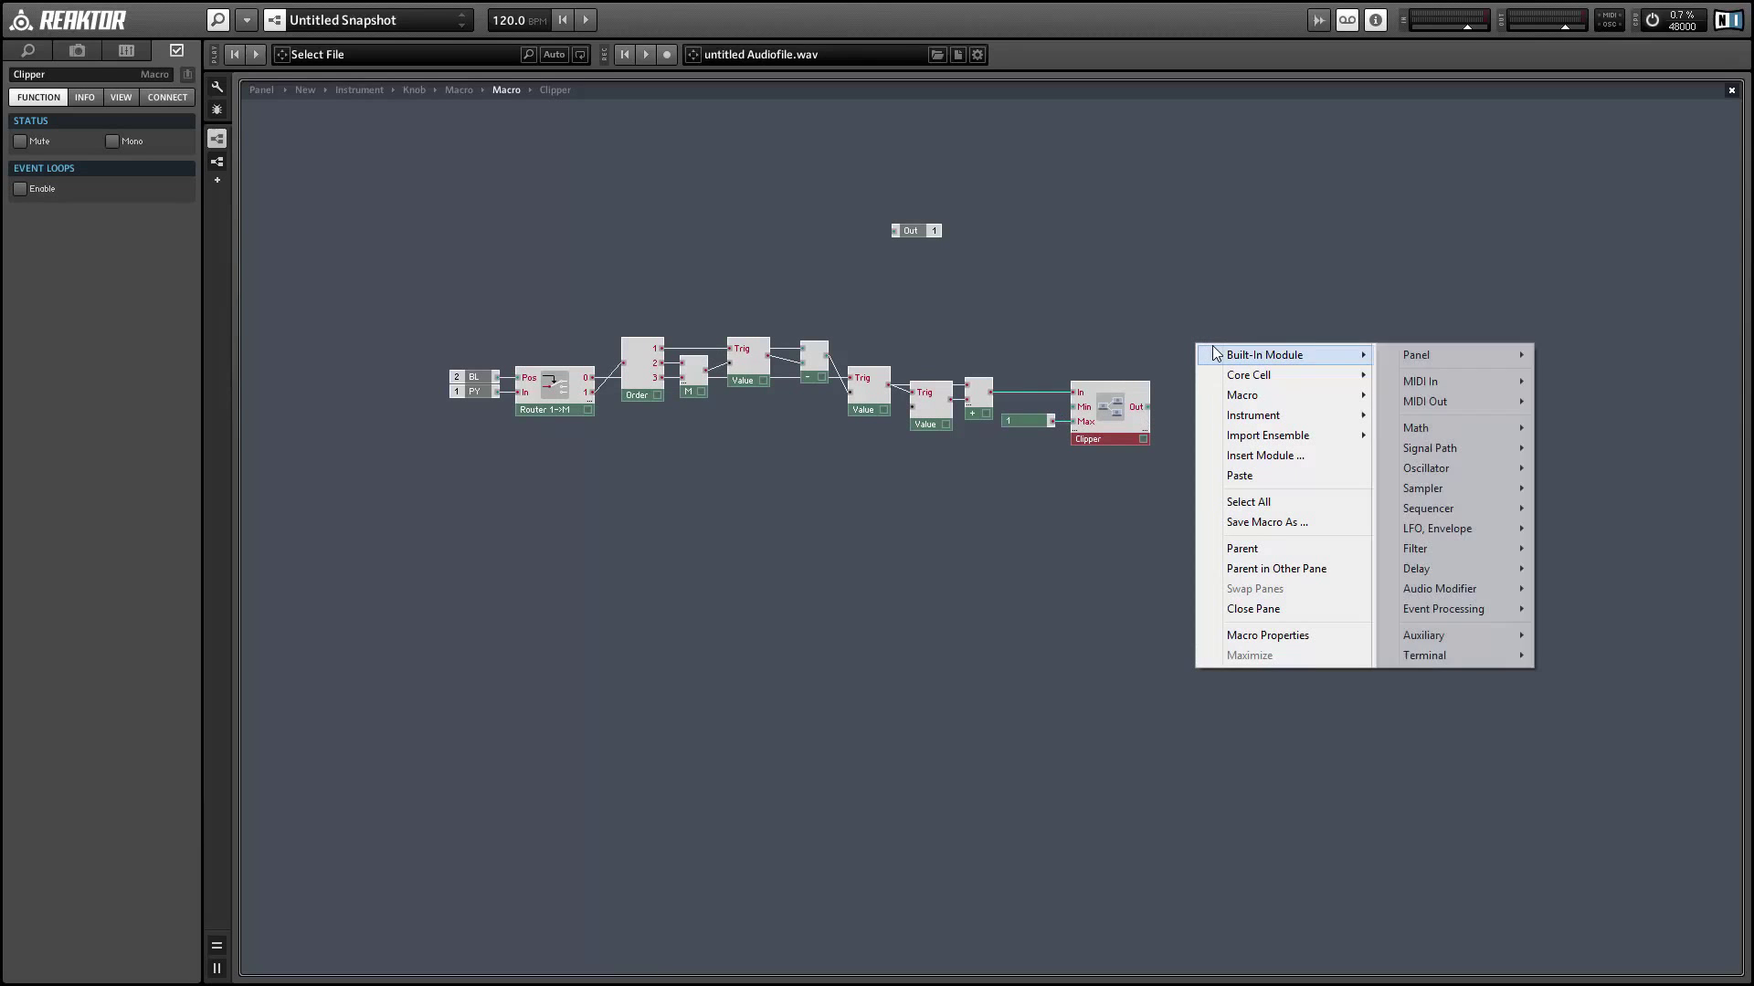
mouse_move(1472, 609)
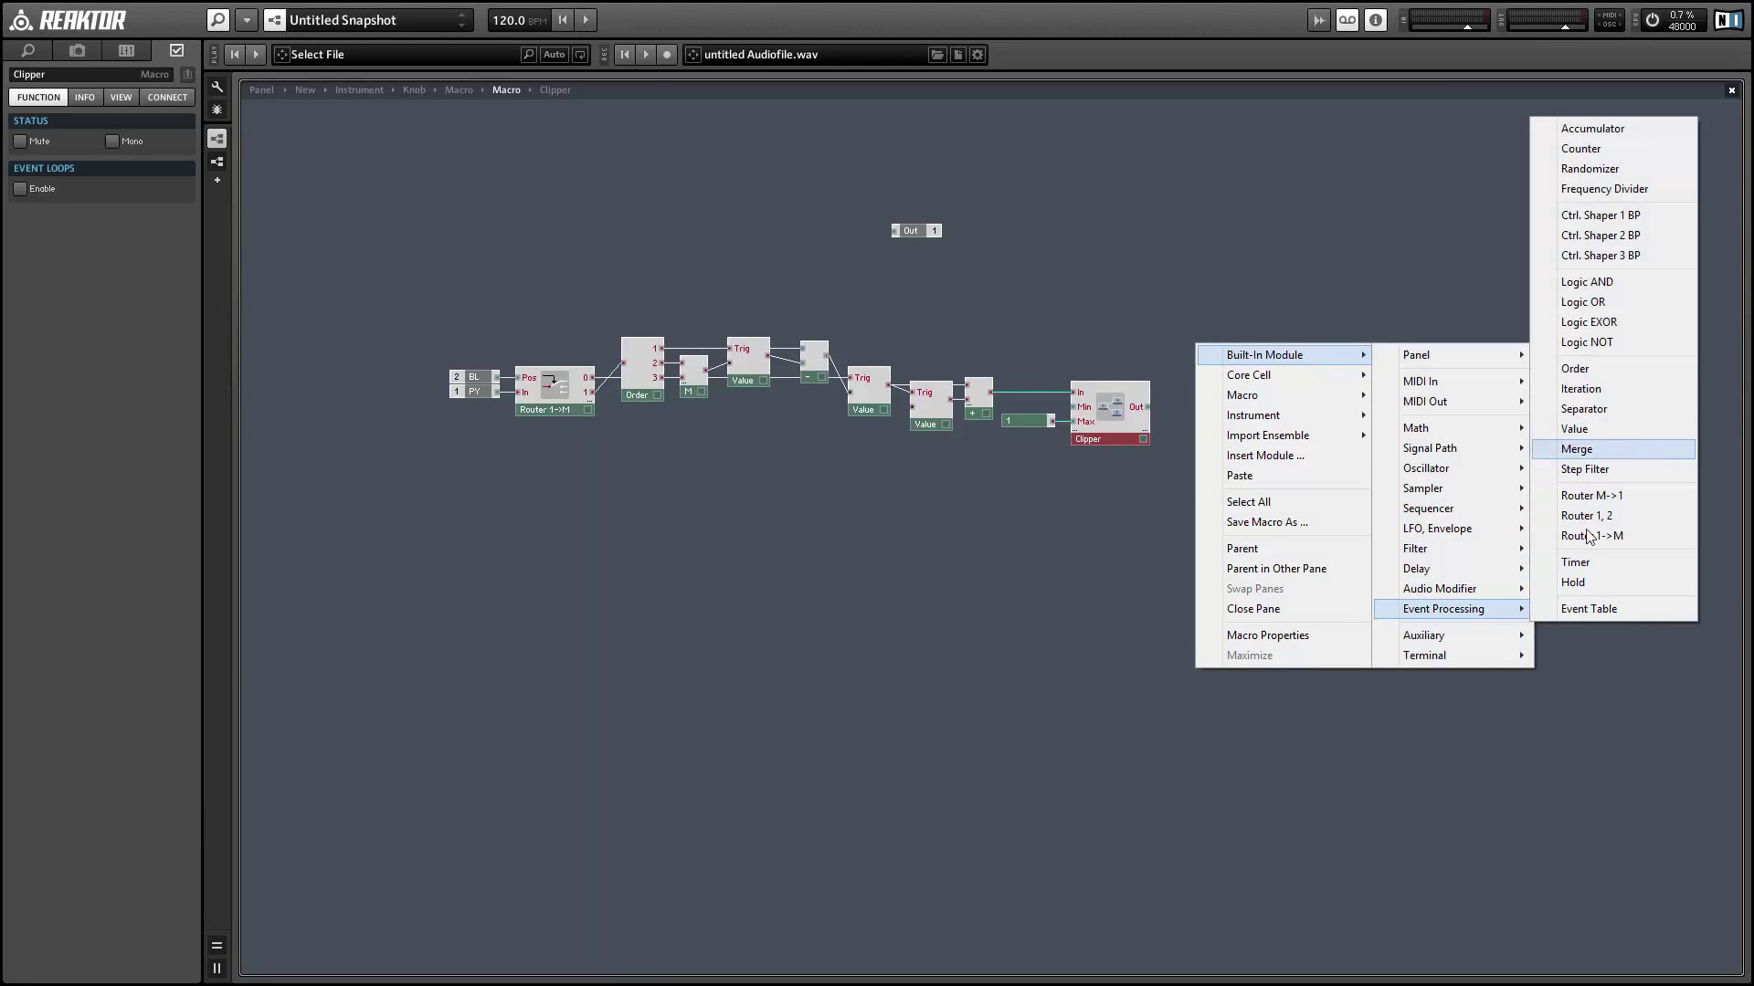
click(1624, 589)
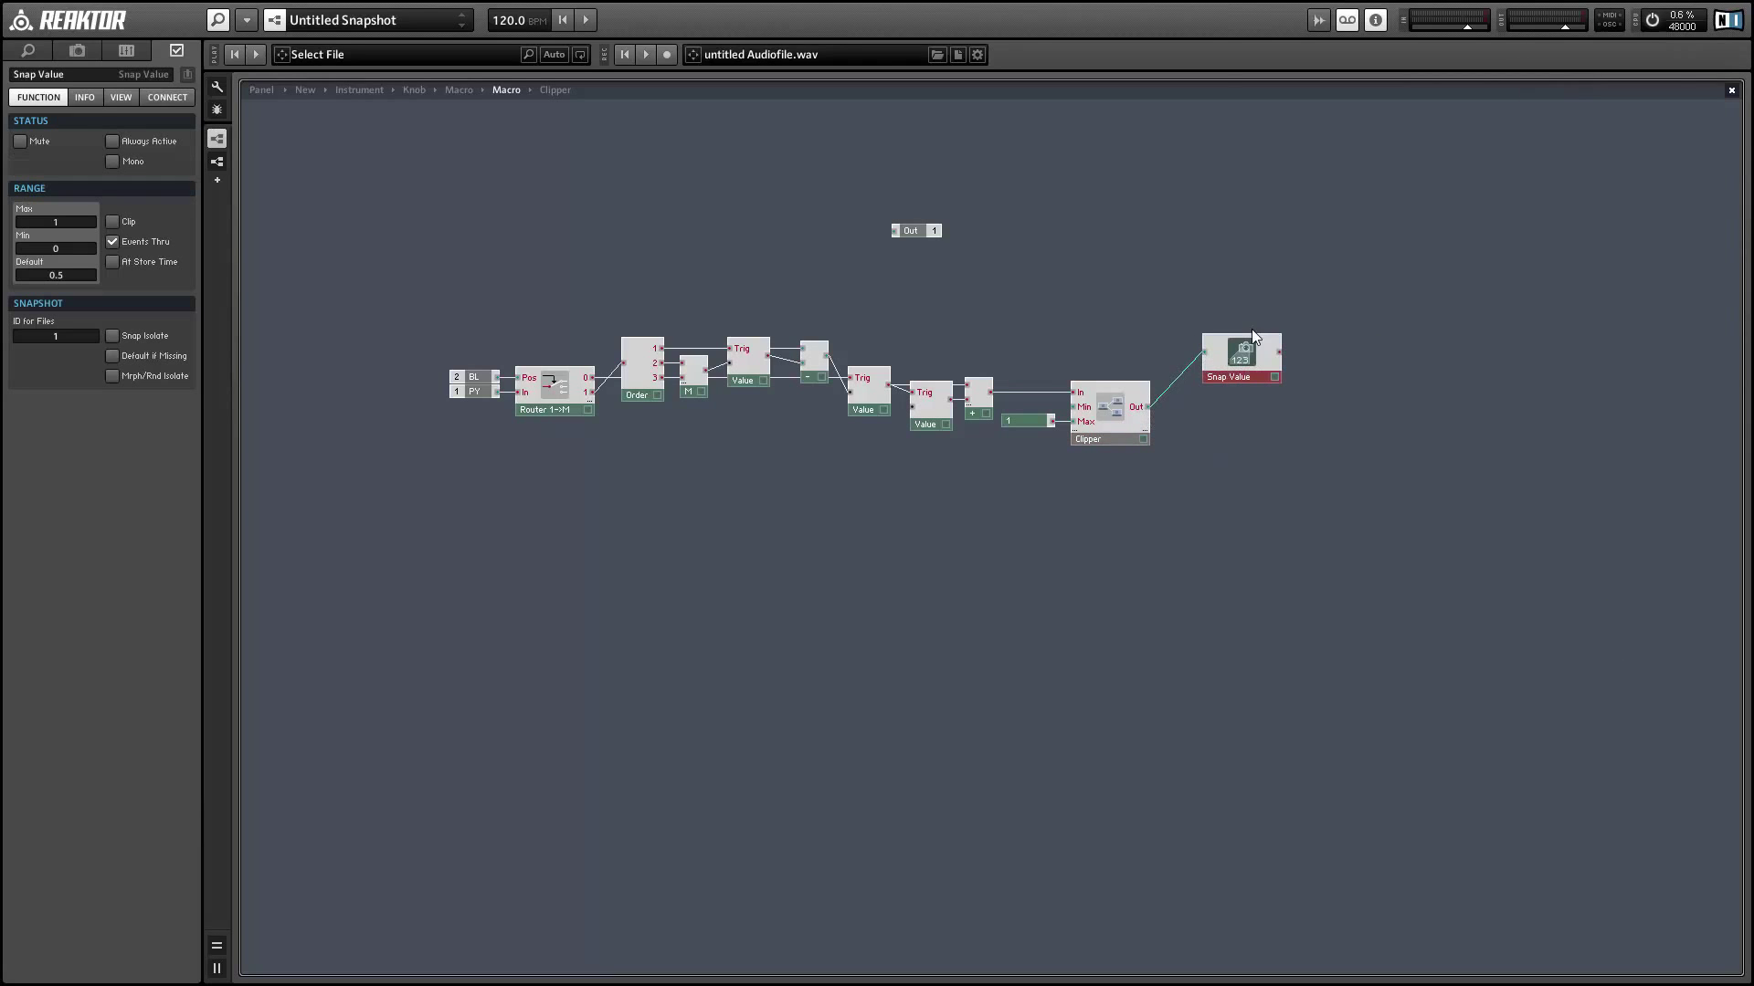
drag(1251, 330, 1211, 415)
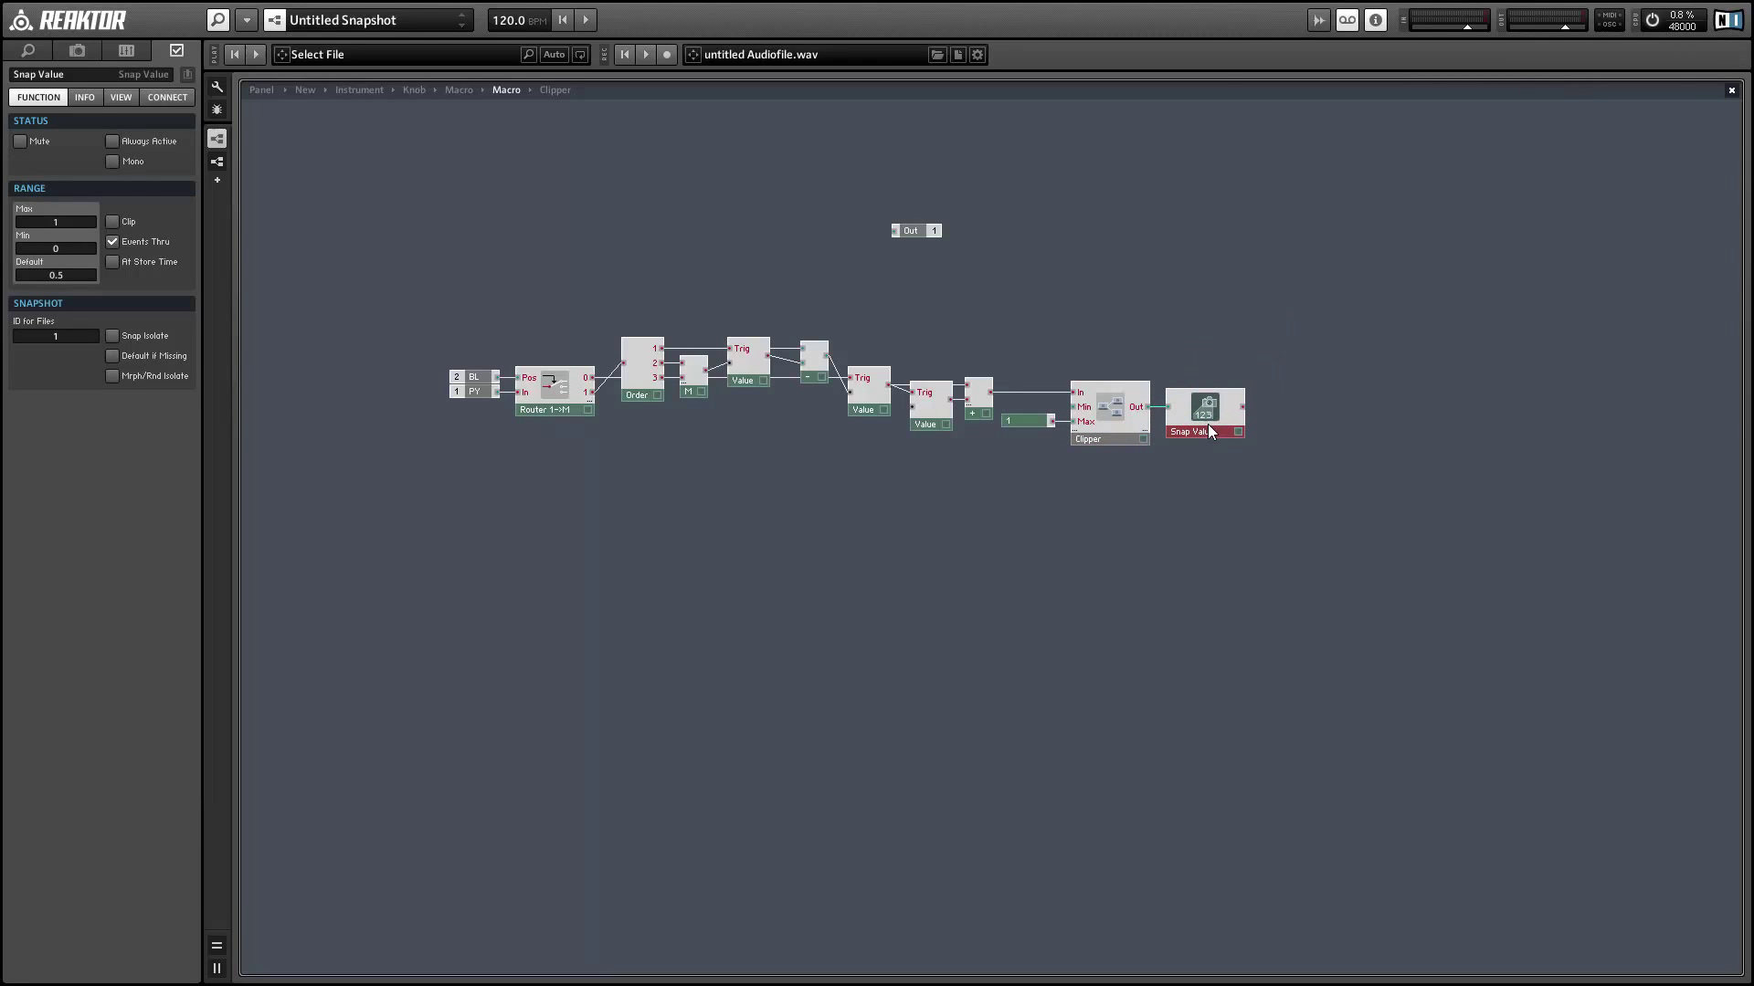
drag(1242, 408, 926, 420)
click(1104, 498)
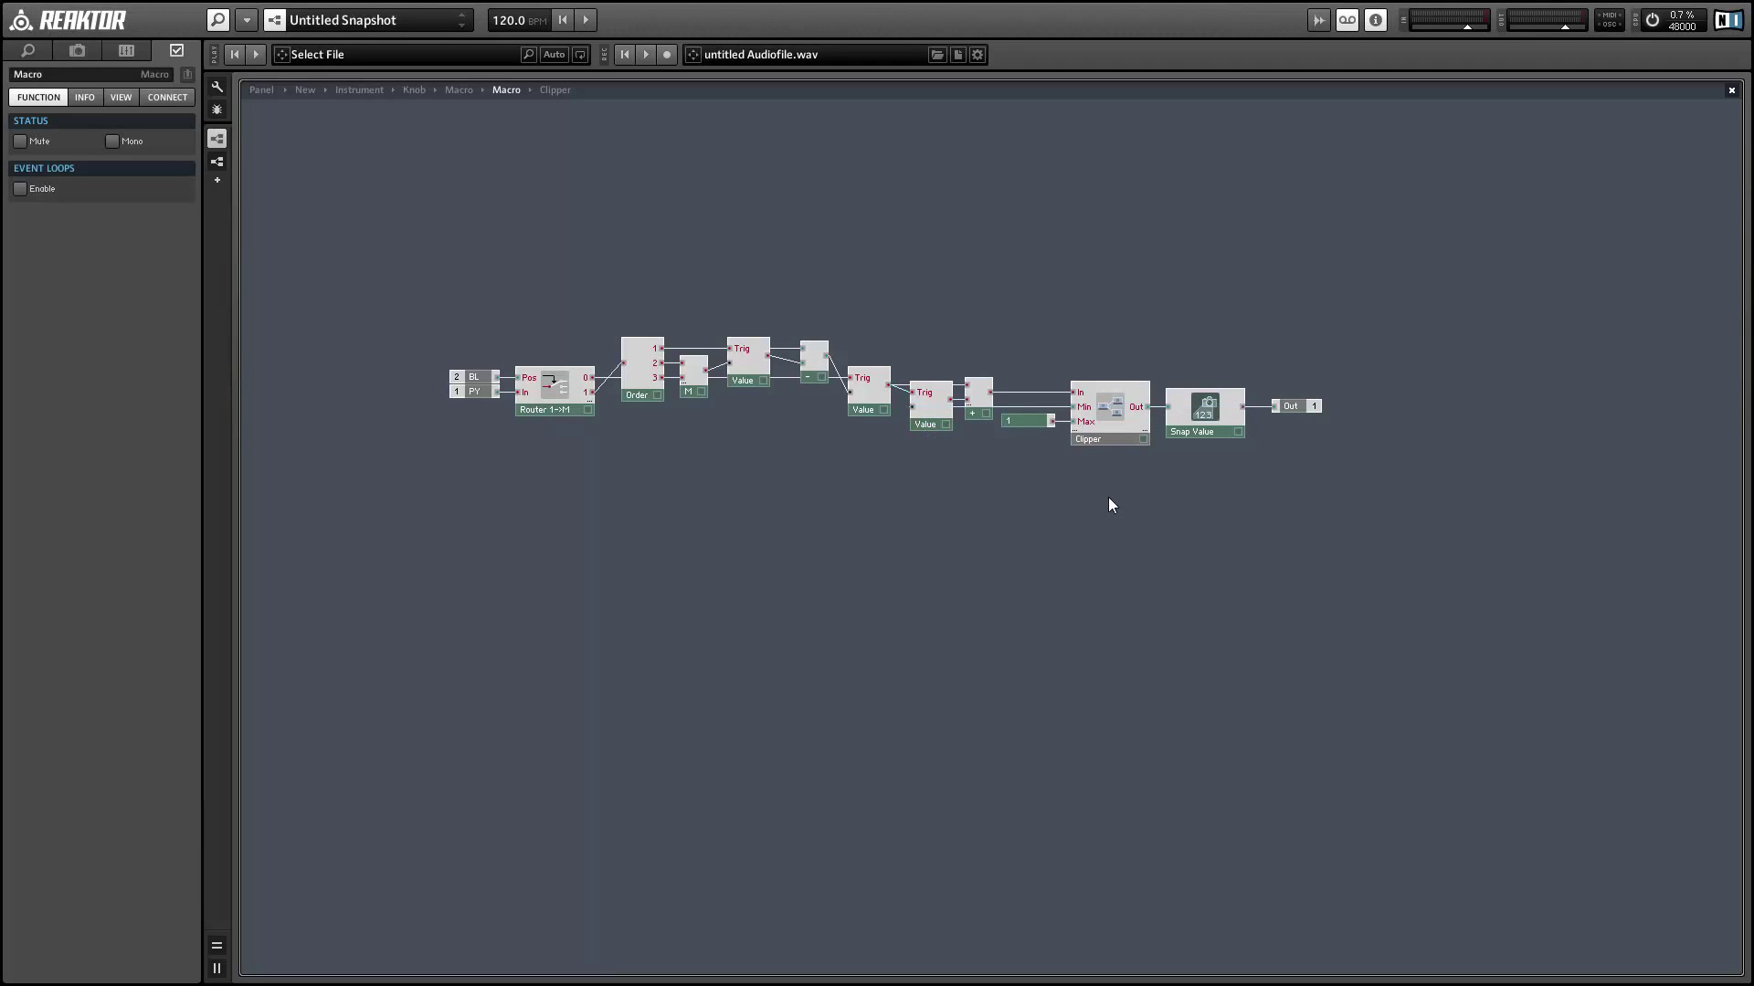
Step: One level up, untick the inner macro's Visible option and rename it 'Knob Value'
double_click(1109, 497)
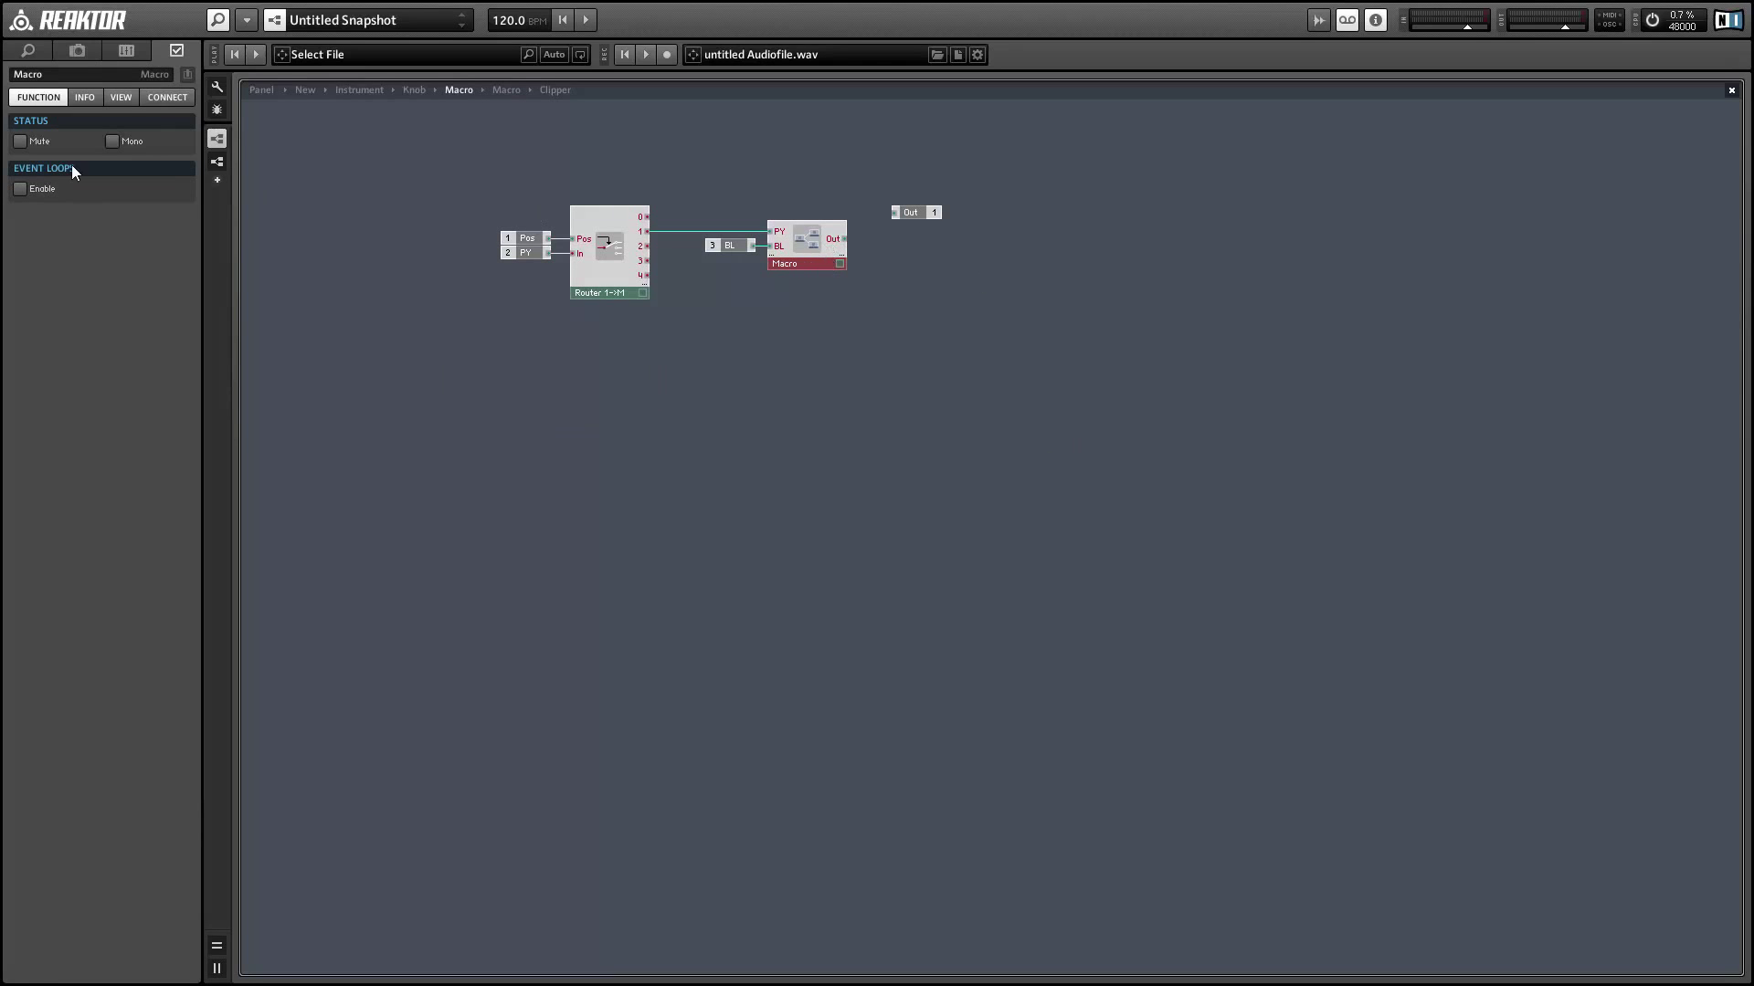
click(118, 96)
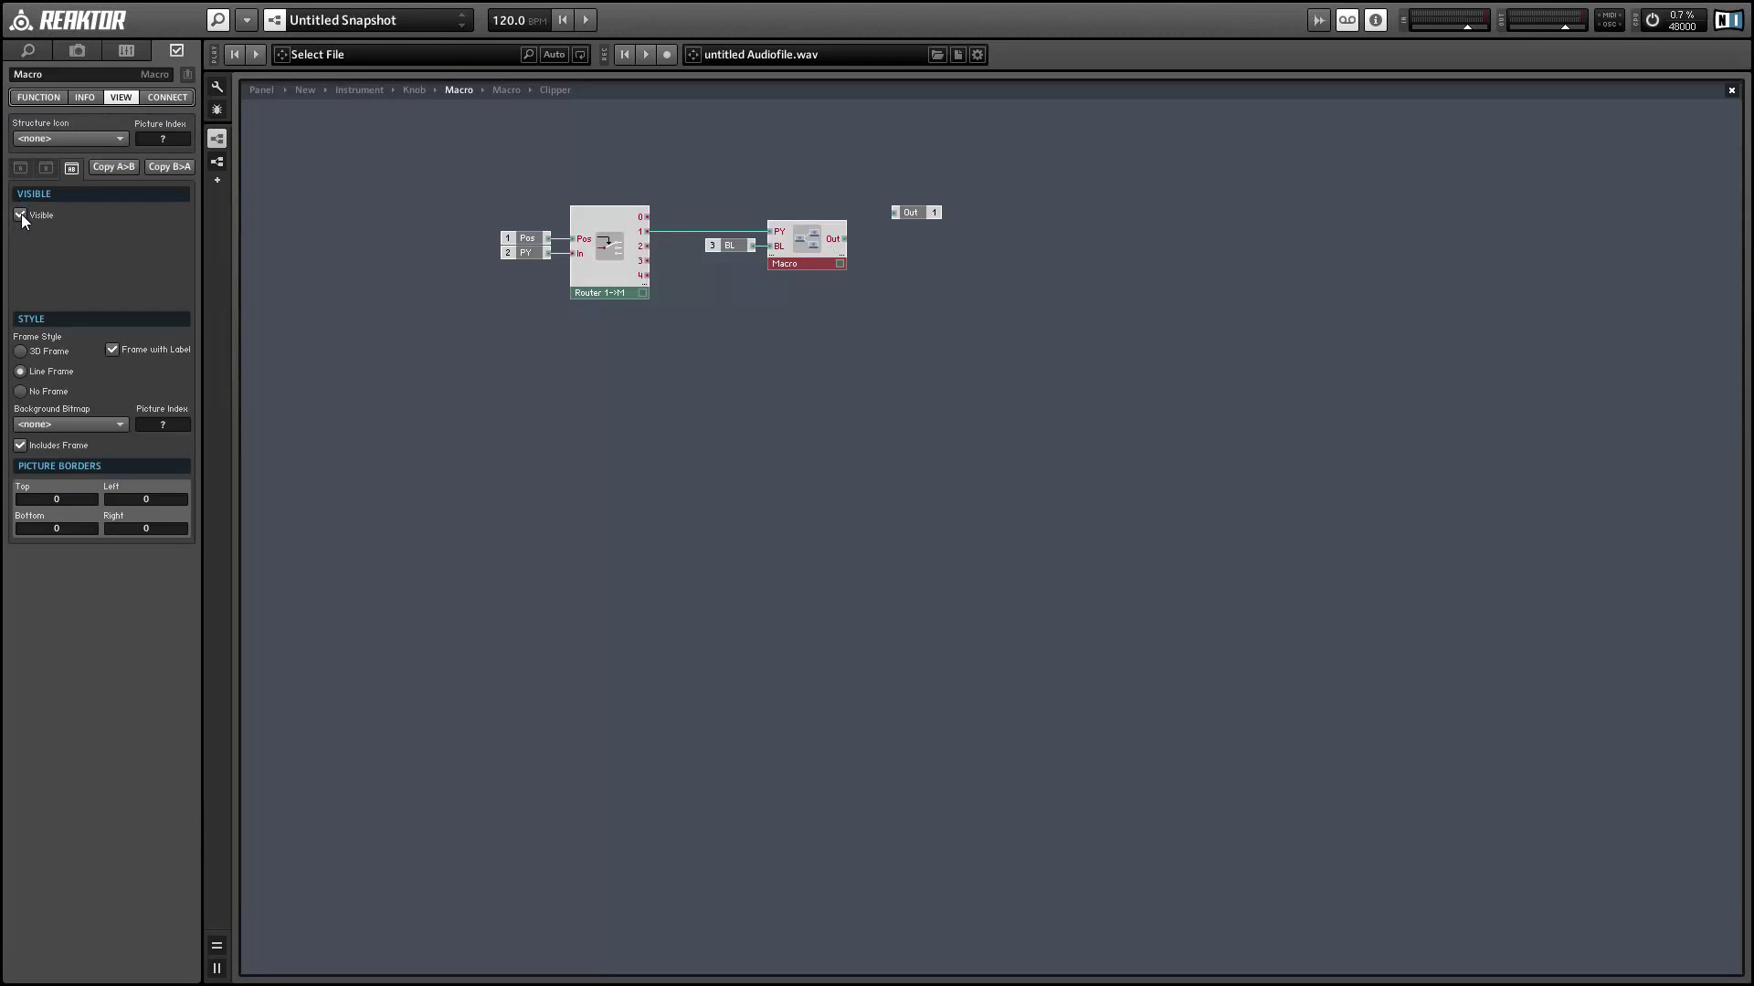
click(20, 214)
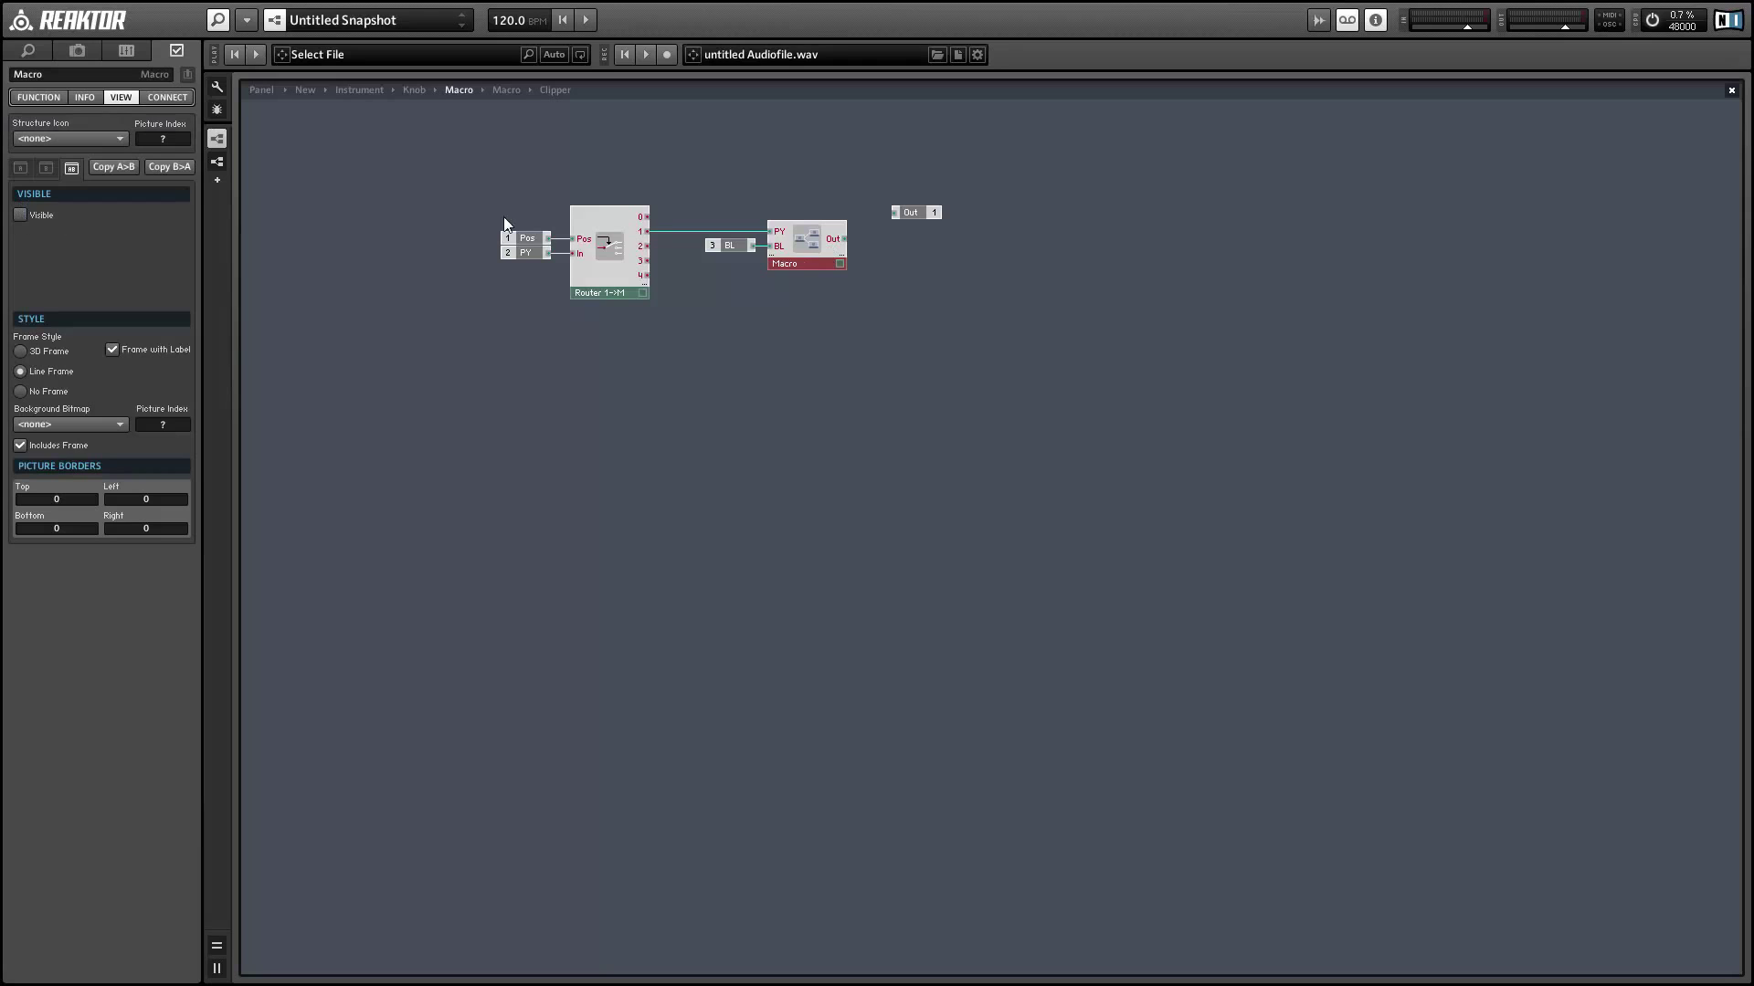
click(63, 78)
text(Knob Value)
key(Return)
click(1005, 287)
Step: Add a Numeric Readout wired to Knob Value's output
right_click(1011, 288)
mouse_move(1037, 305)
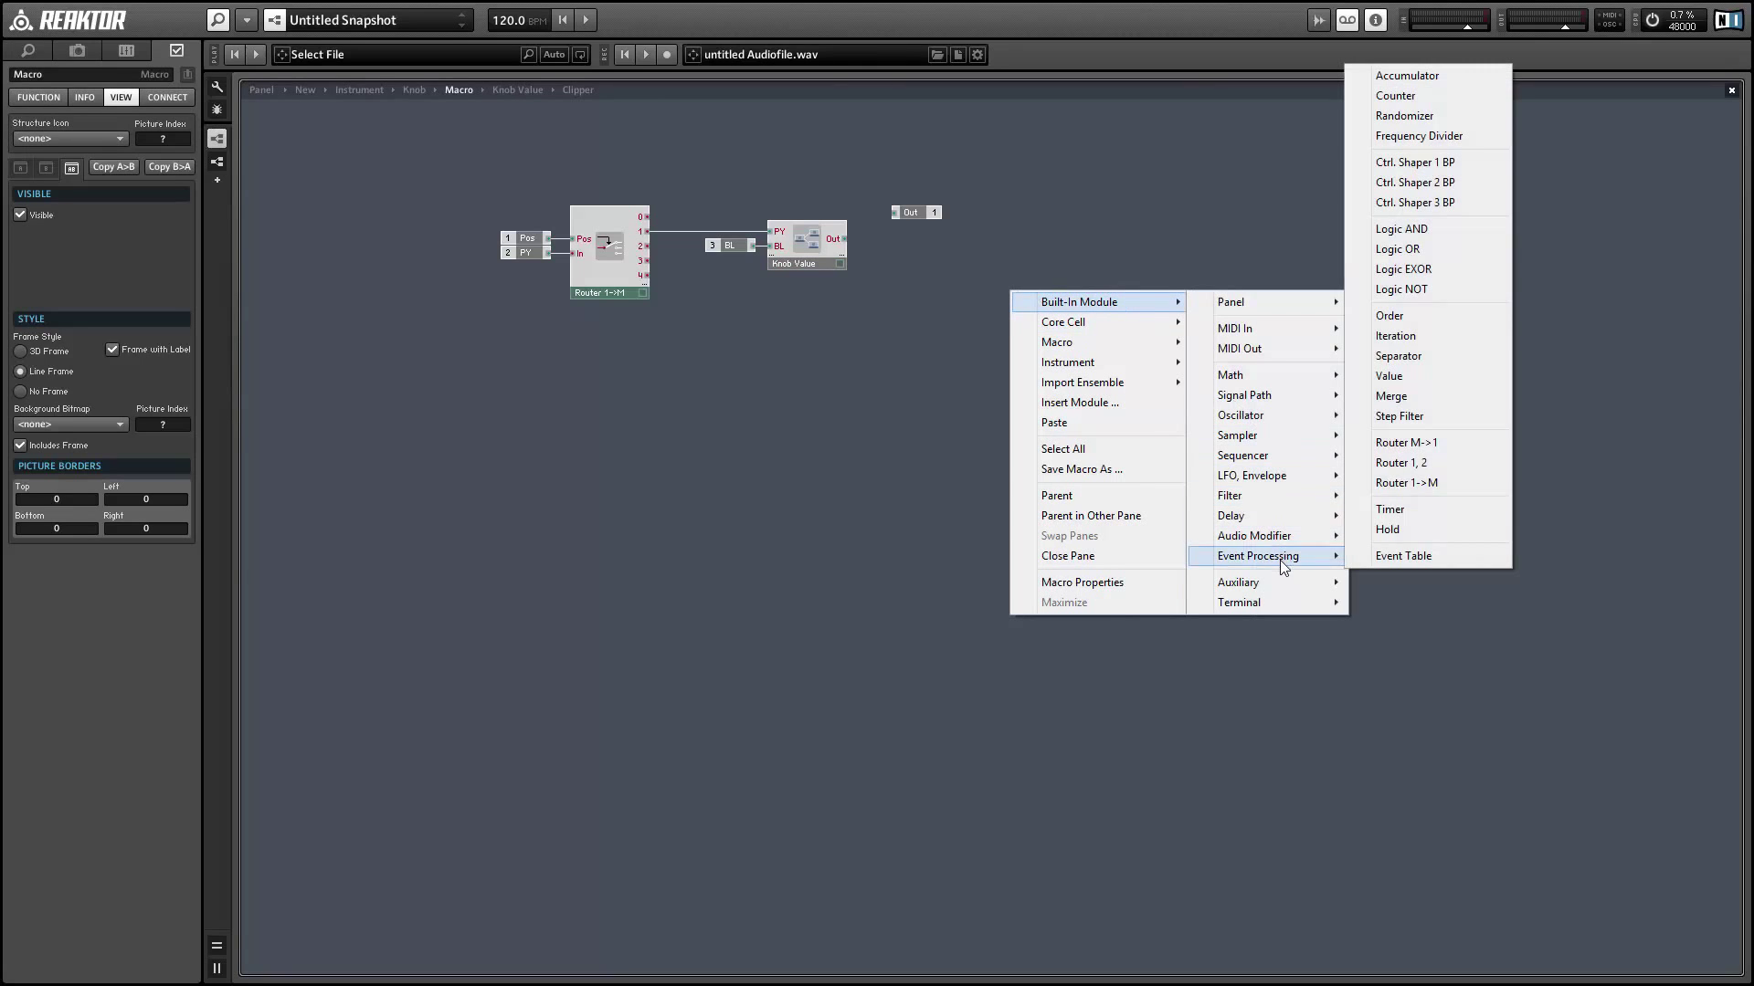
click(1421, 537)
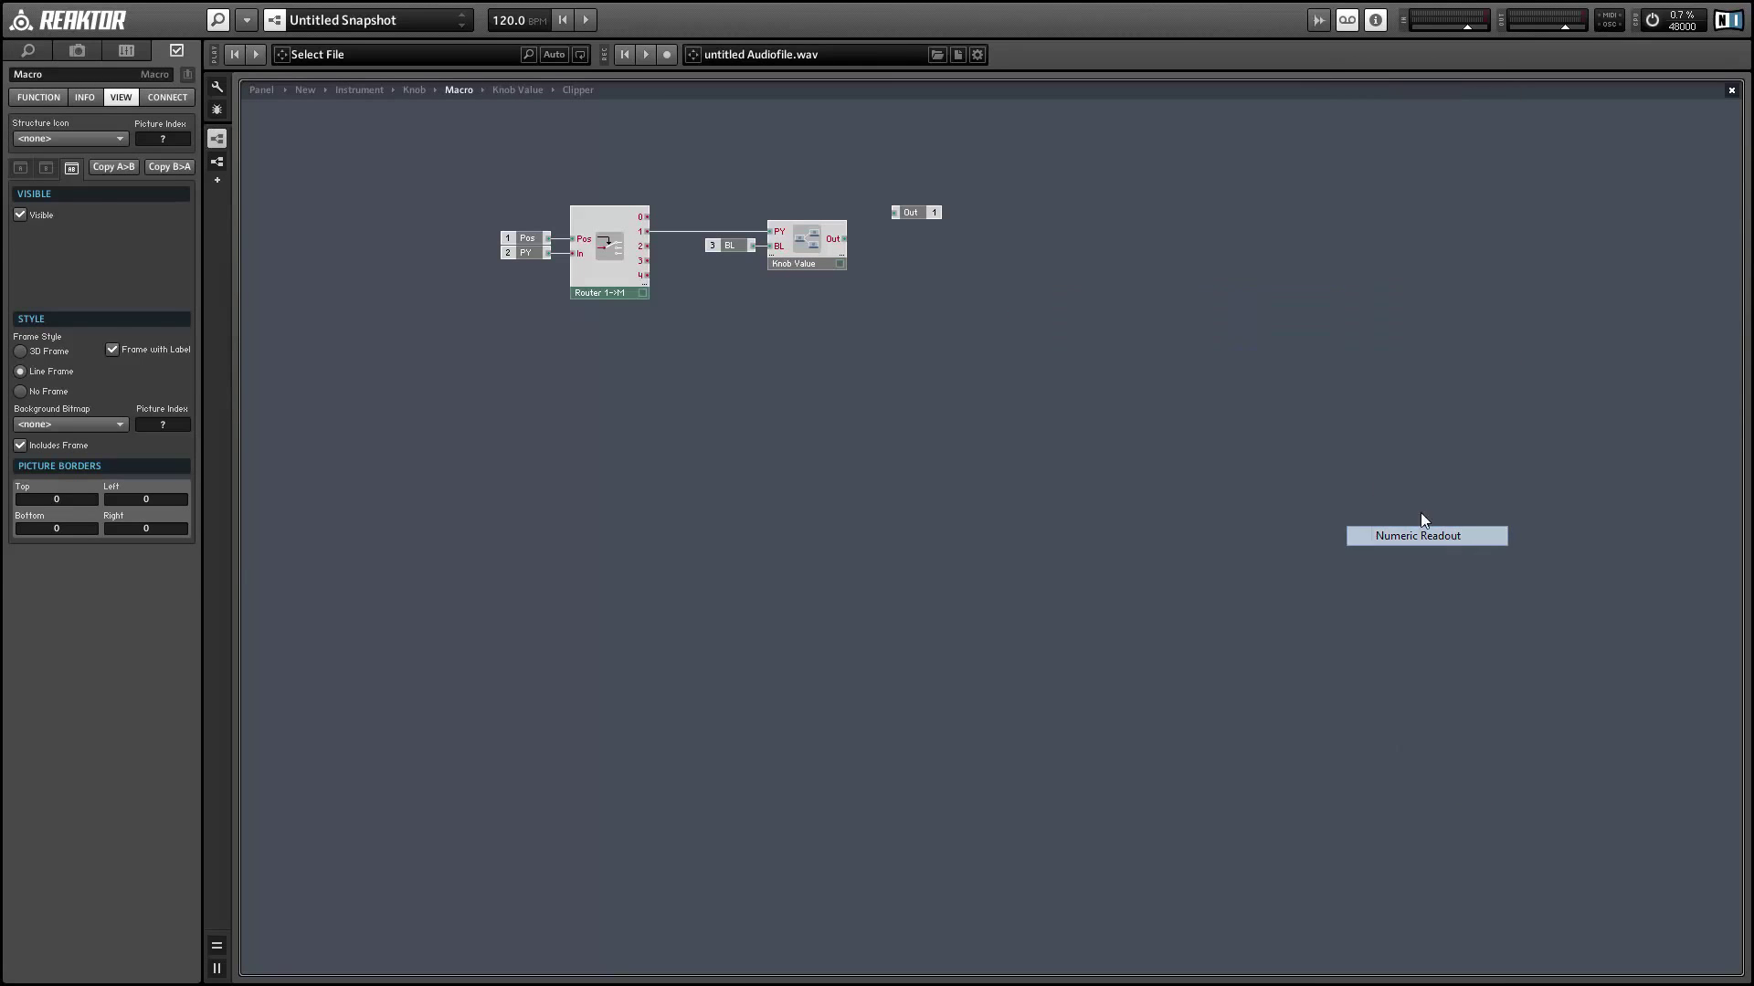
drag(844, 239, 1022, 232)
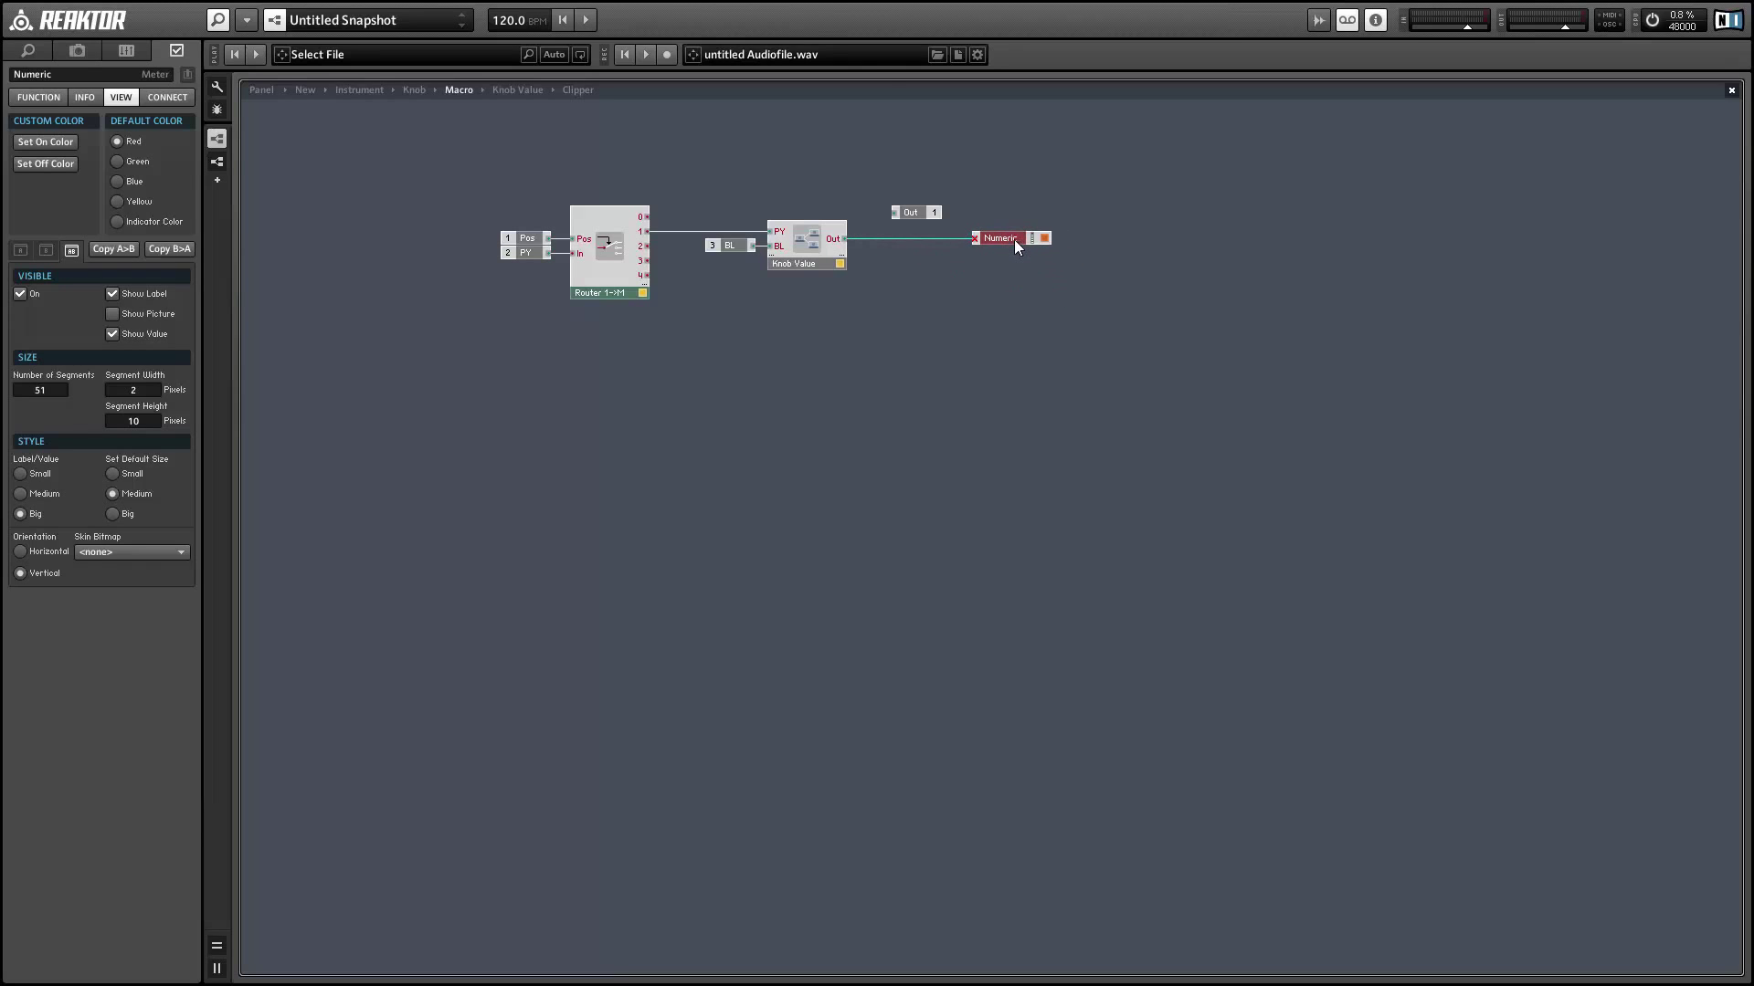
double_click(923, 358)
Step: Turn the panel knob to confirm the readout moves between 0 and 0.5948, then return to the Knob structure
right_click(1297, 401)
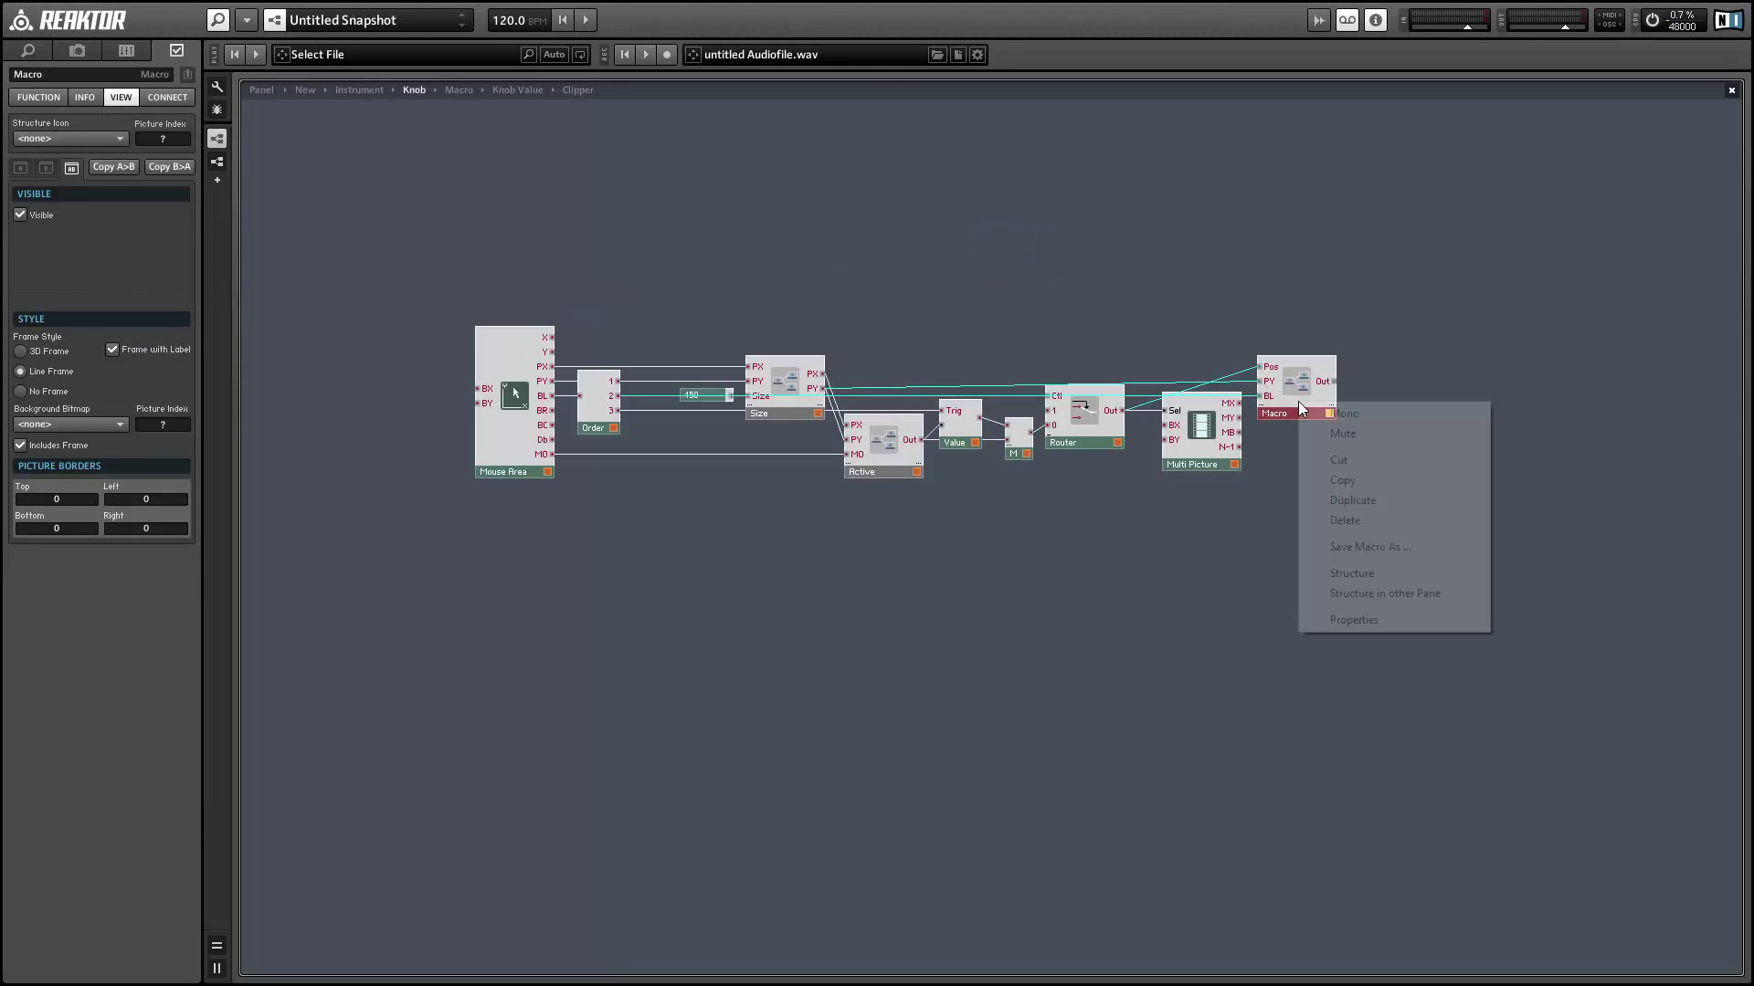
click(1301, 409)
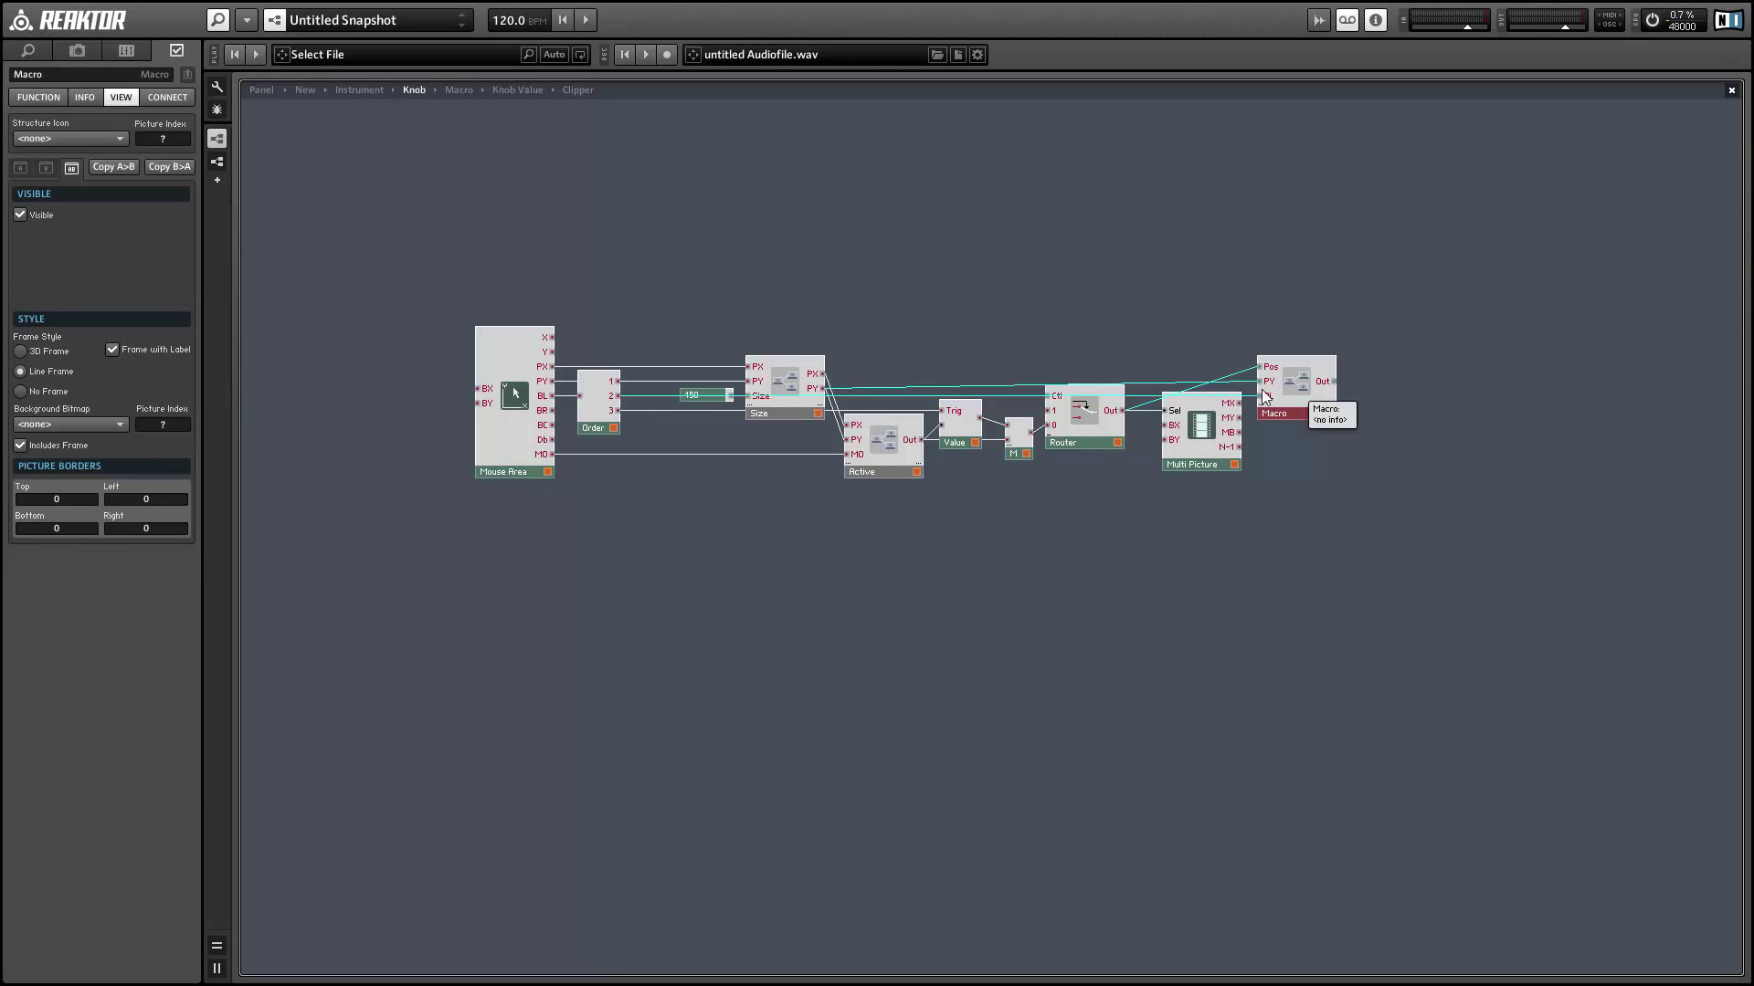
click(841, 209)
click(256, 91)
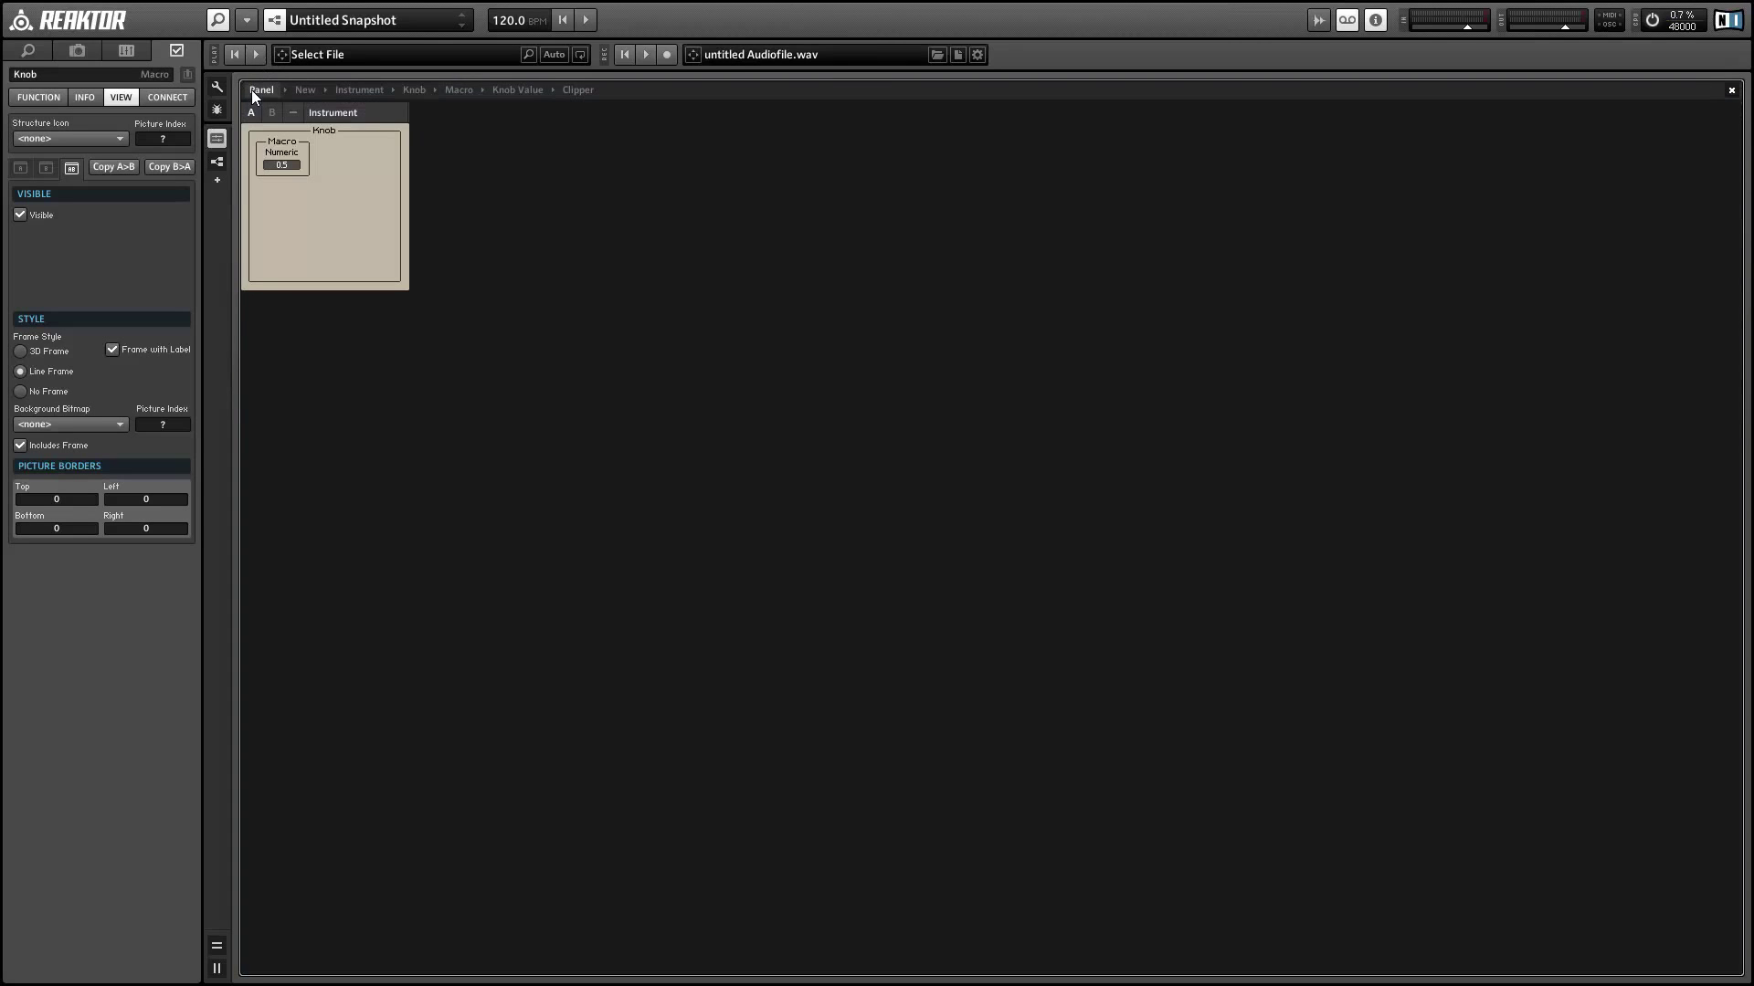
click(320, 203)
mouse_move(326, 182)
mouse_down()
mouse_move(325, 164)
mouse_move(316, 197)
mouse_up()
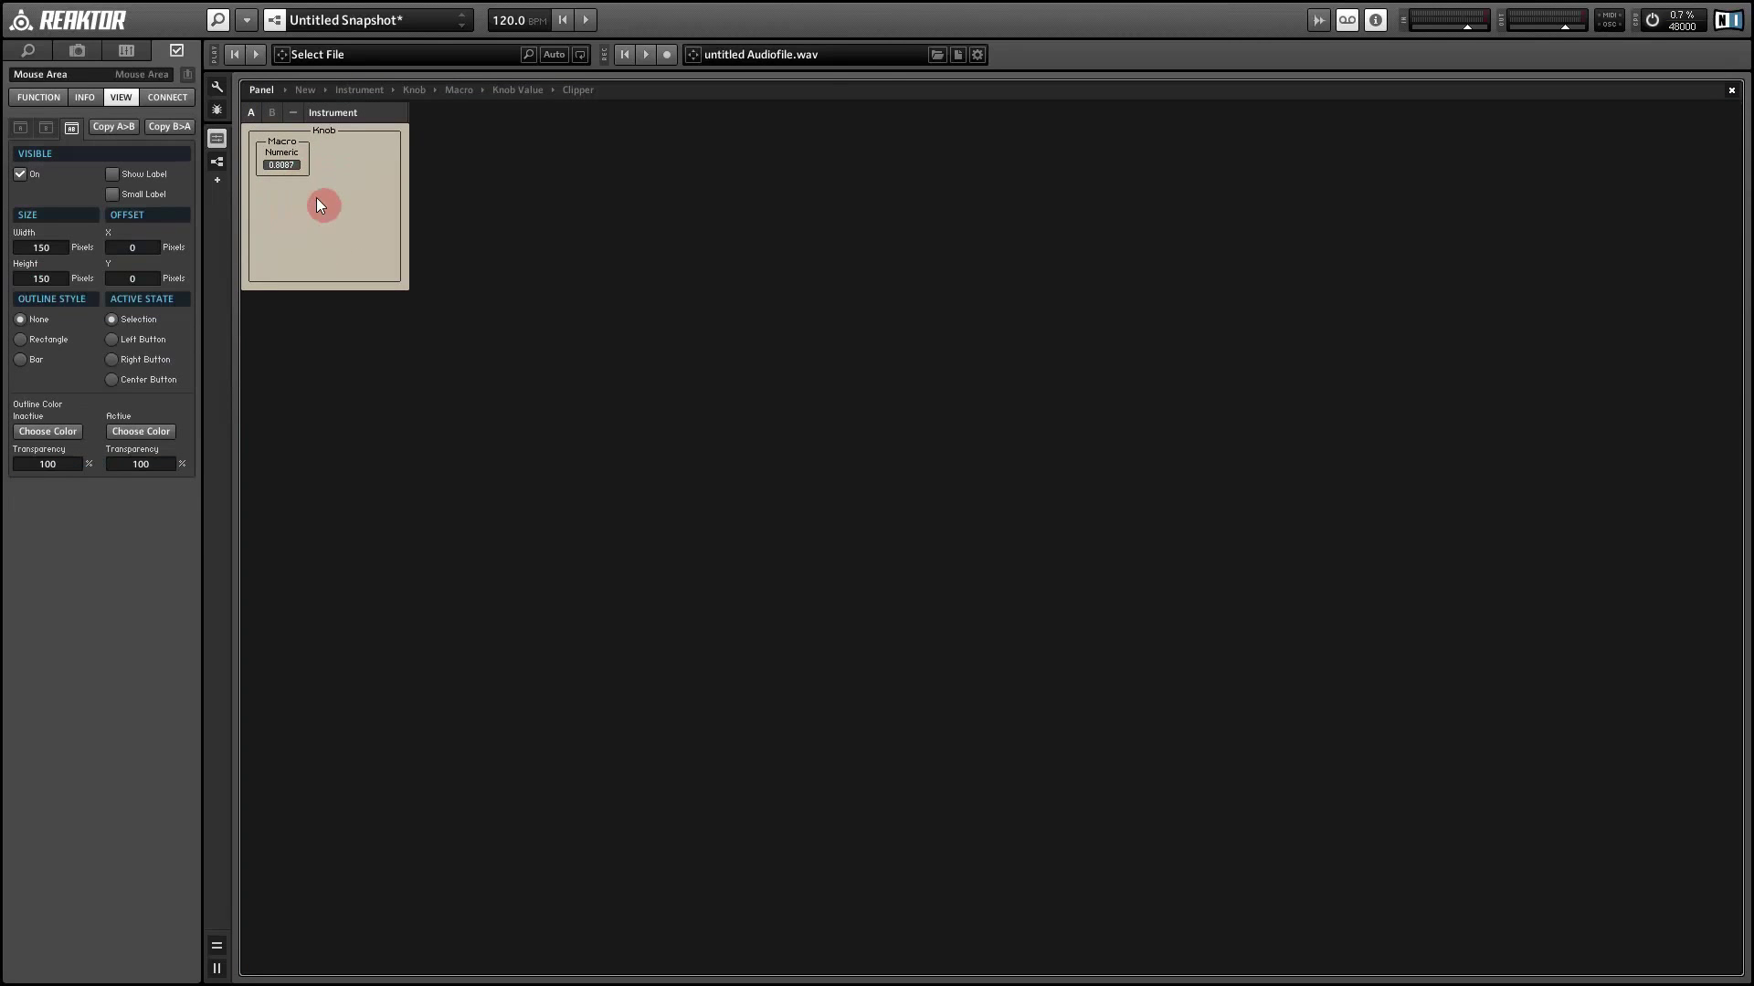
click(322, 266)
double_click(397, 146)
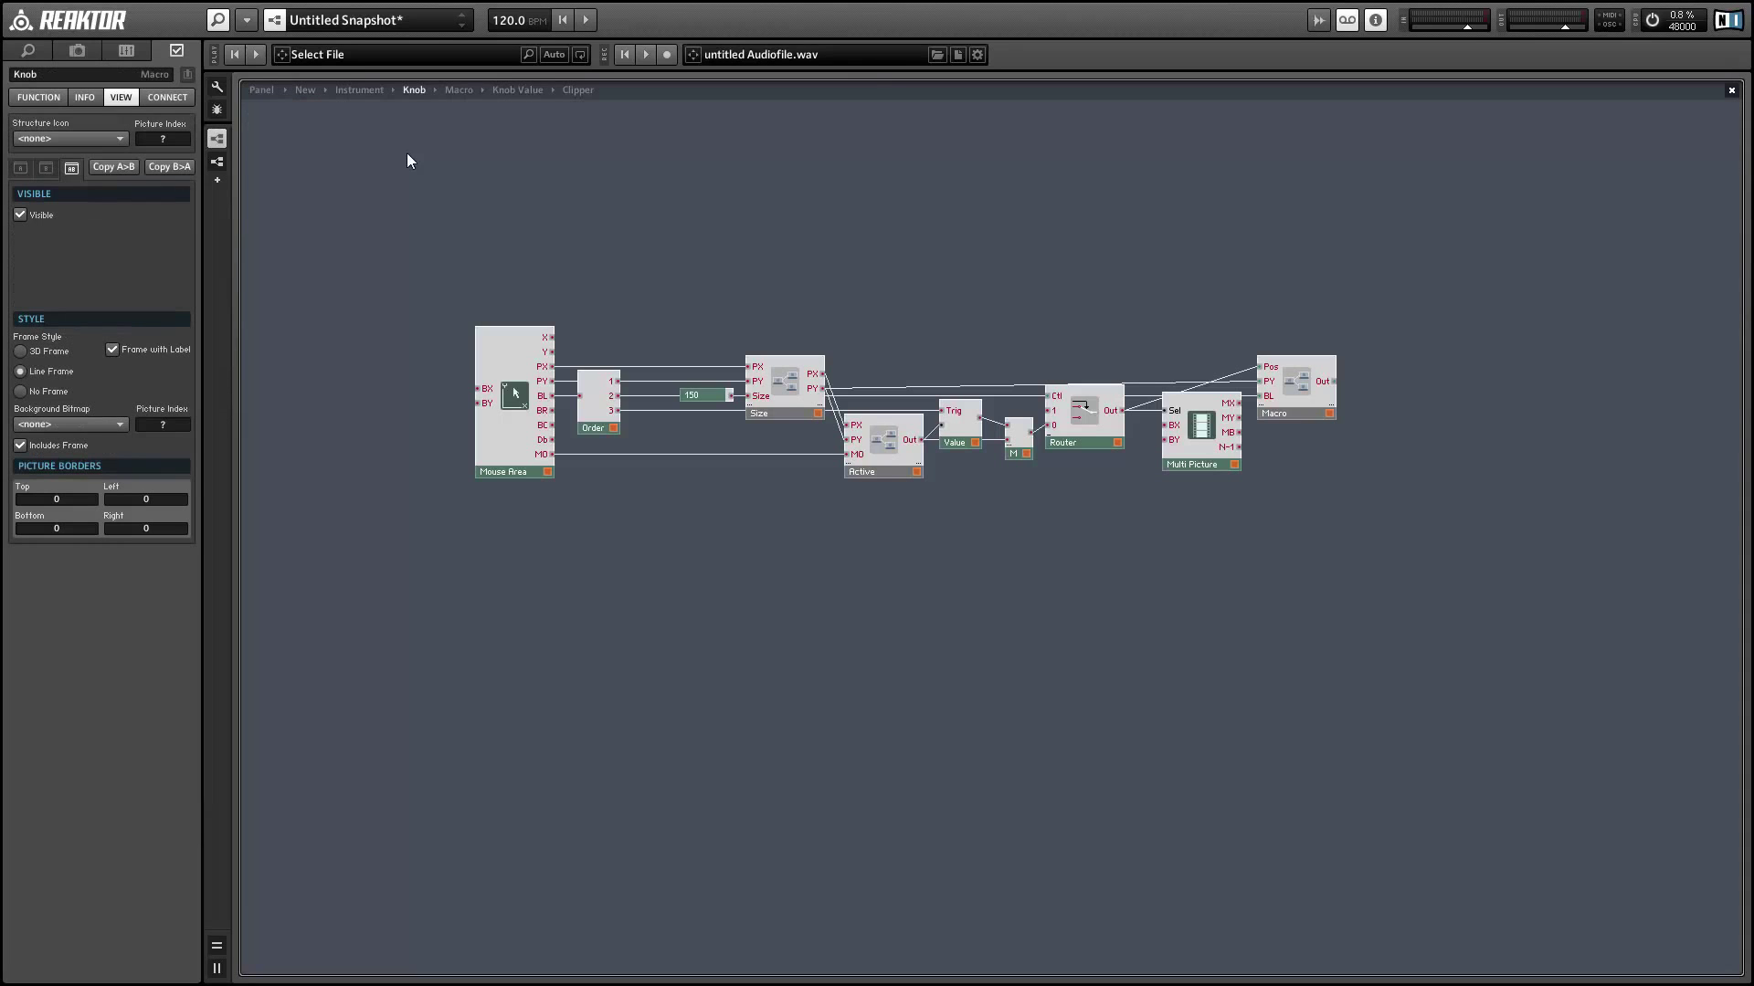
Step: Inside the Macro, rearrange the BL input, Out, Knob Value and readout modules to make room
double_click(1296, 388)
drag(730, 245, 603, 351)
click(918, 213)
drag(921, 215, 1297, 244)
drag(791, 263, 857, 269)
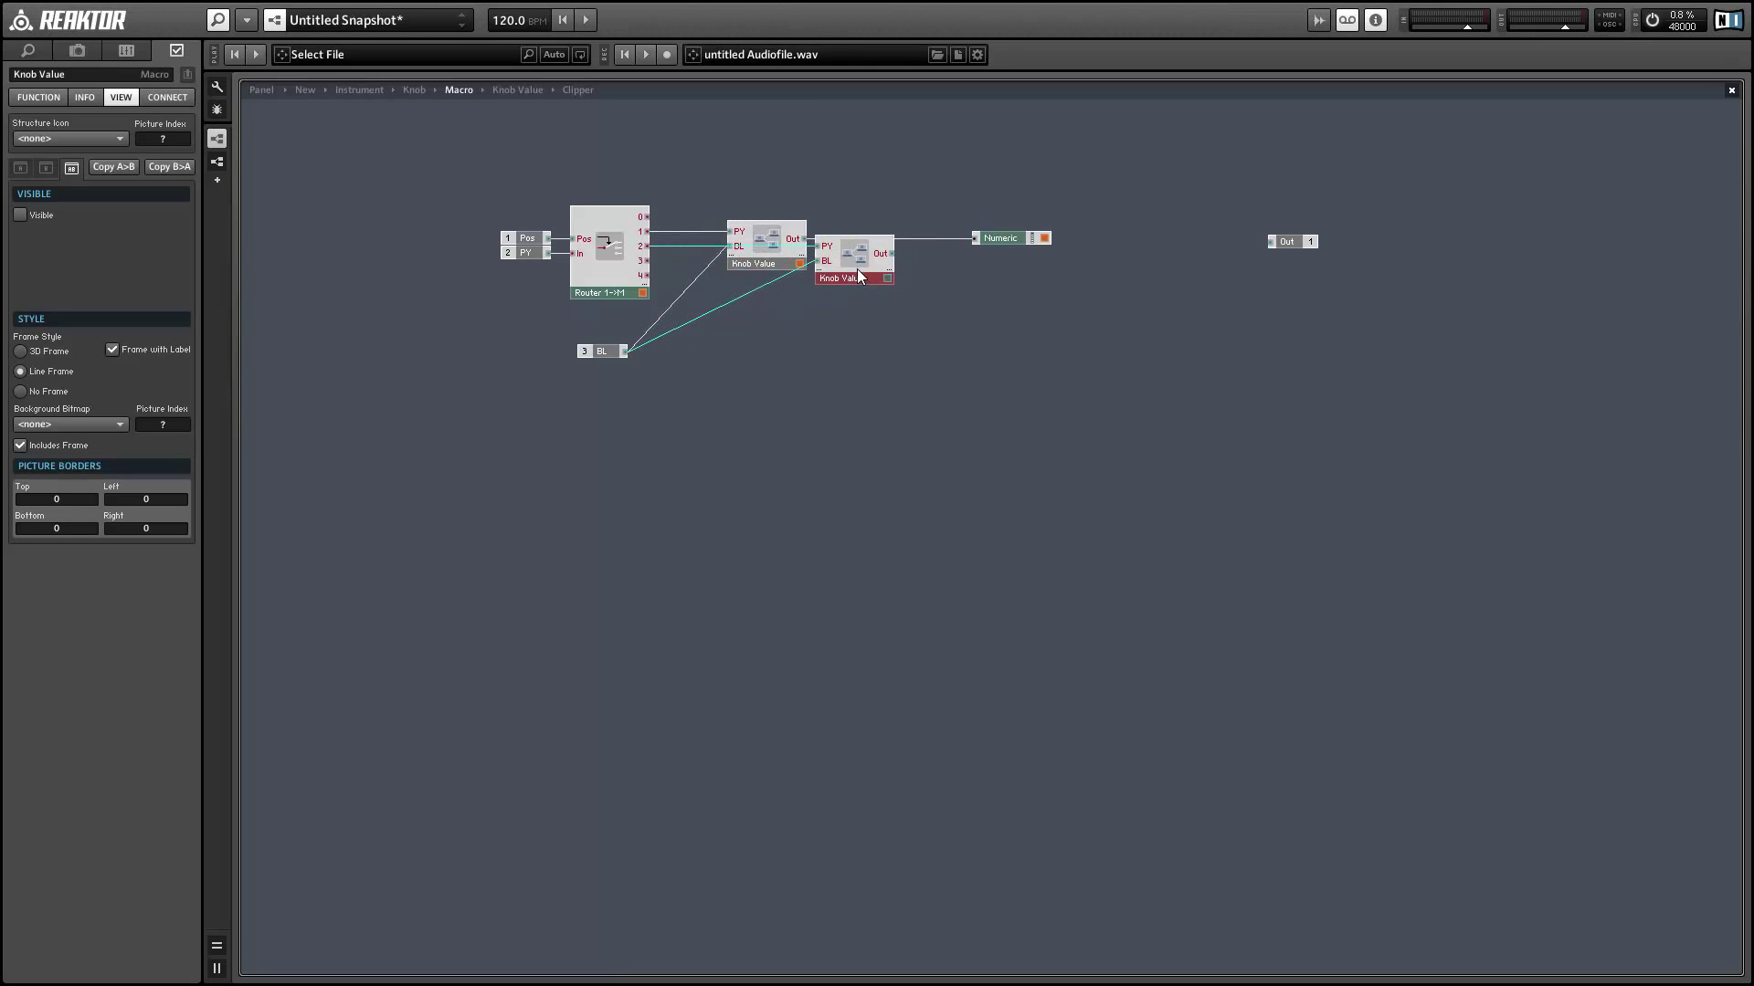
drag(1020, 238, 1185, 239)
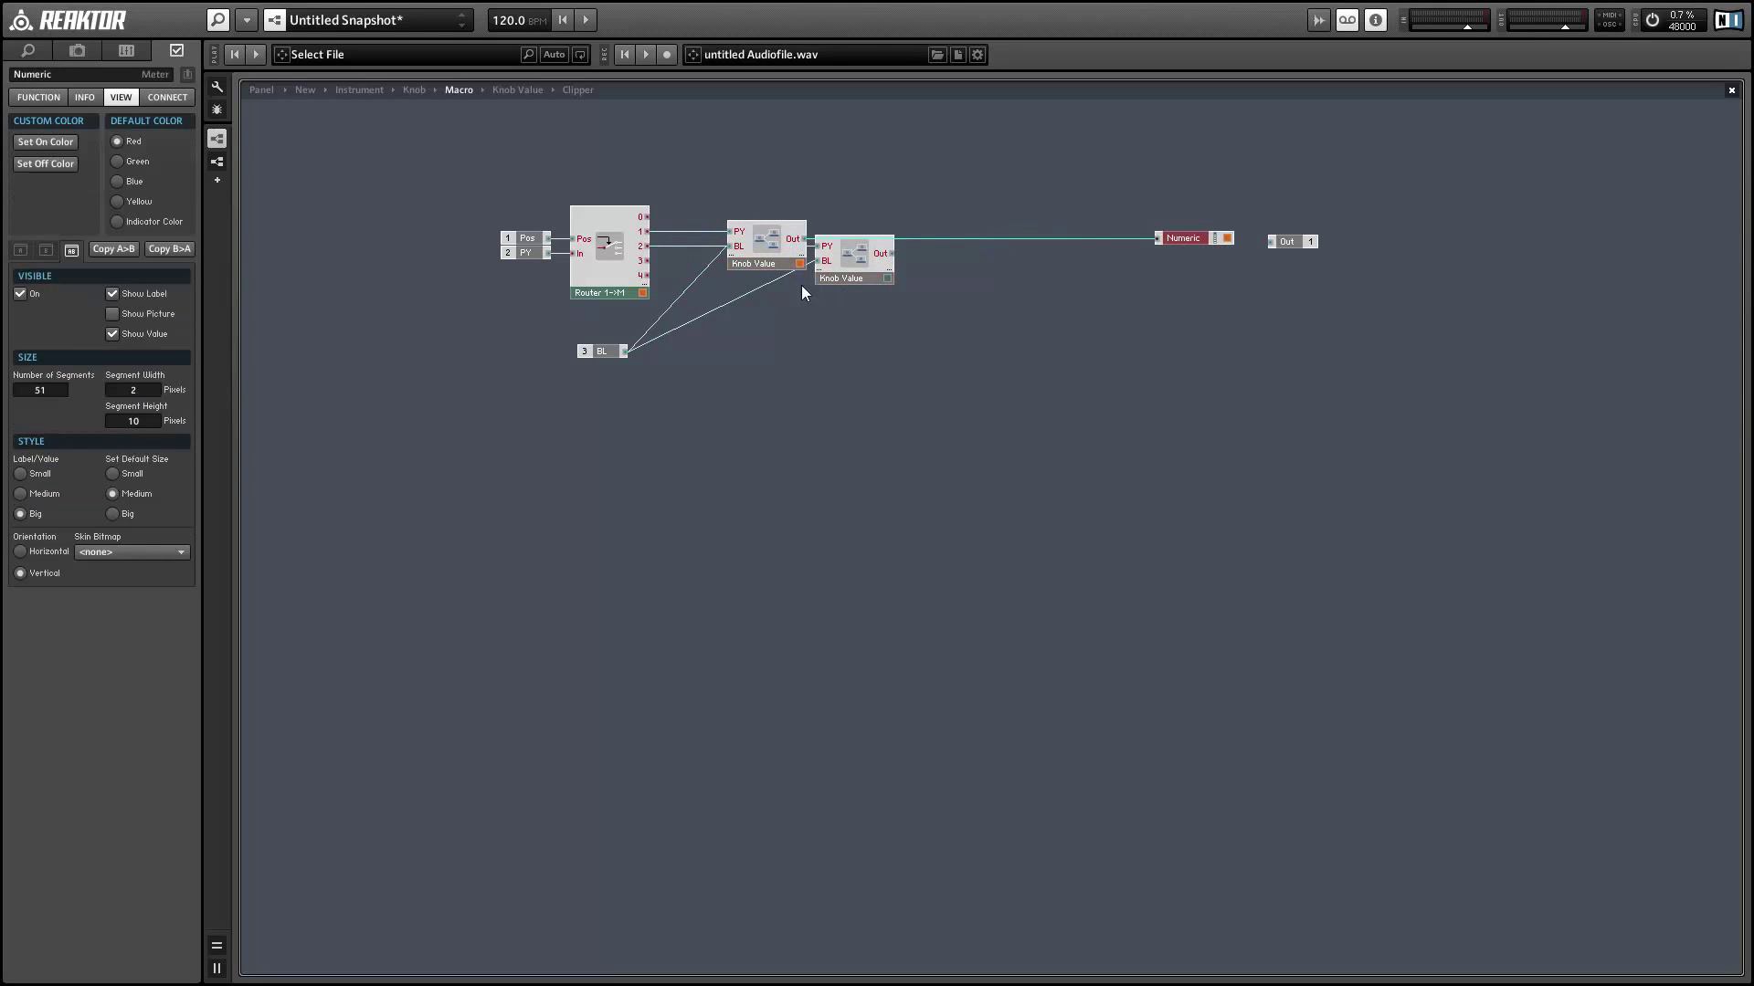
Step: Duplicate the Knob Value pair, feed them from Router outputs, and wire each to Out 1–4
click(875, 283)
drag(875, 289, 1055, 311)
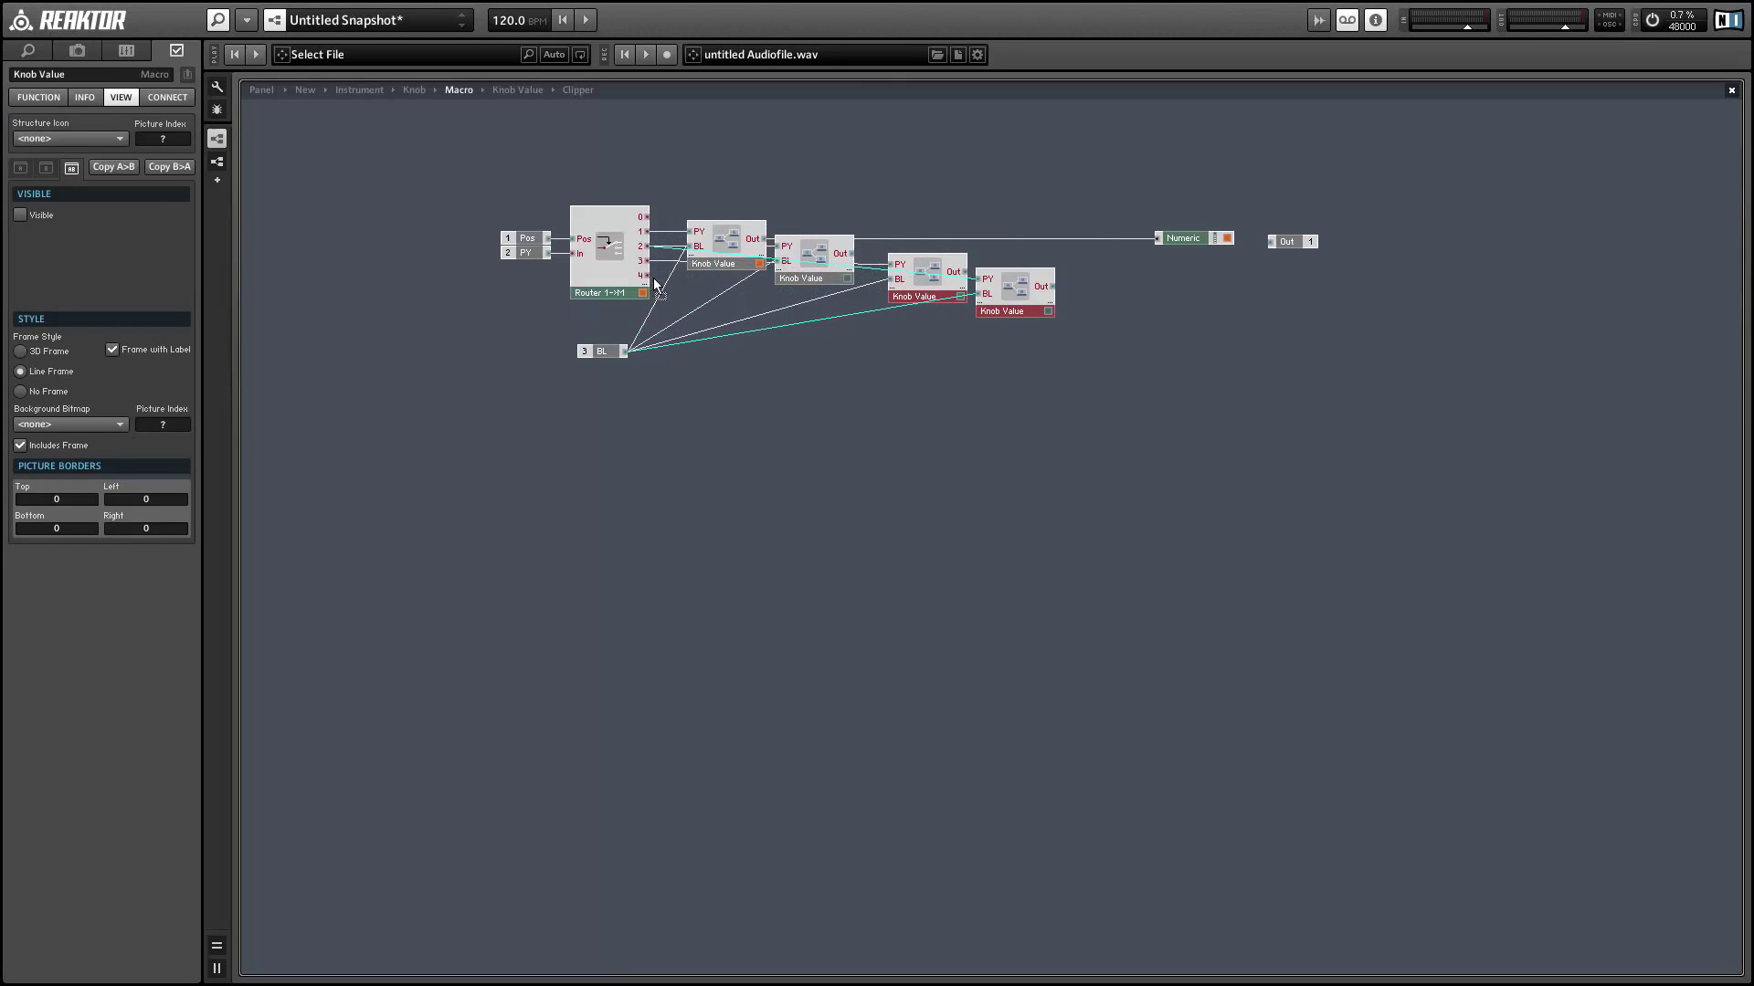
drag(646, 275, 890, 278)
drag(1012, 312, 990, 305)
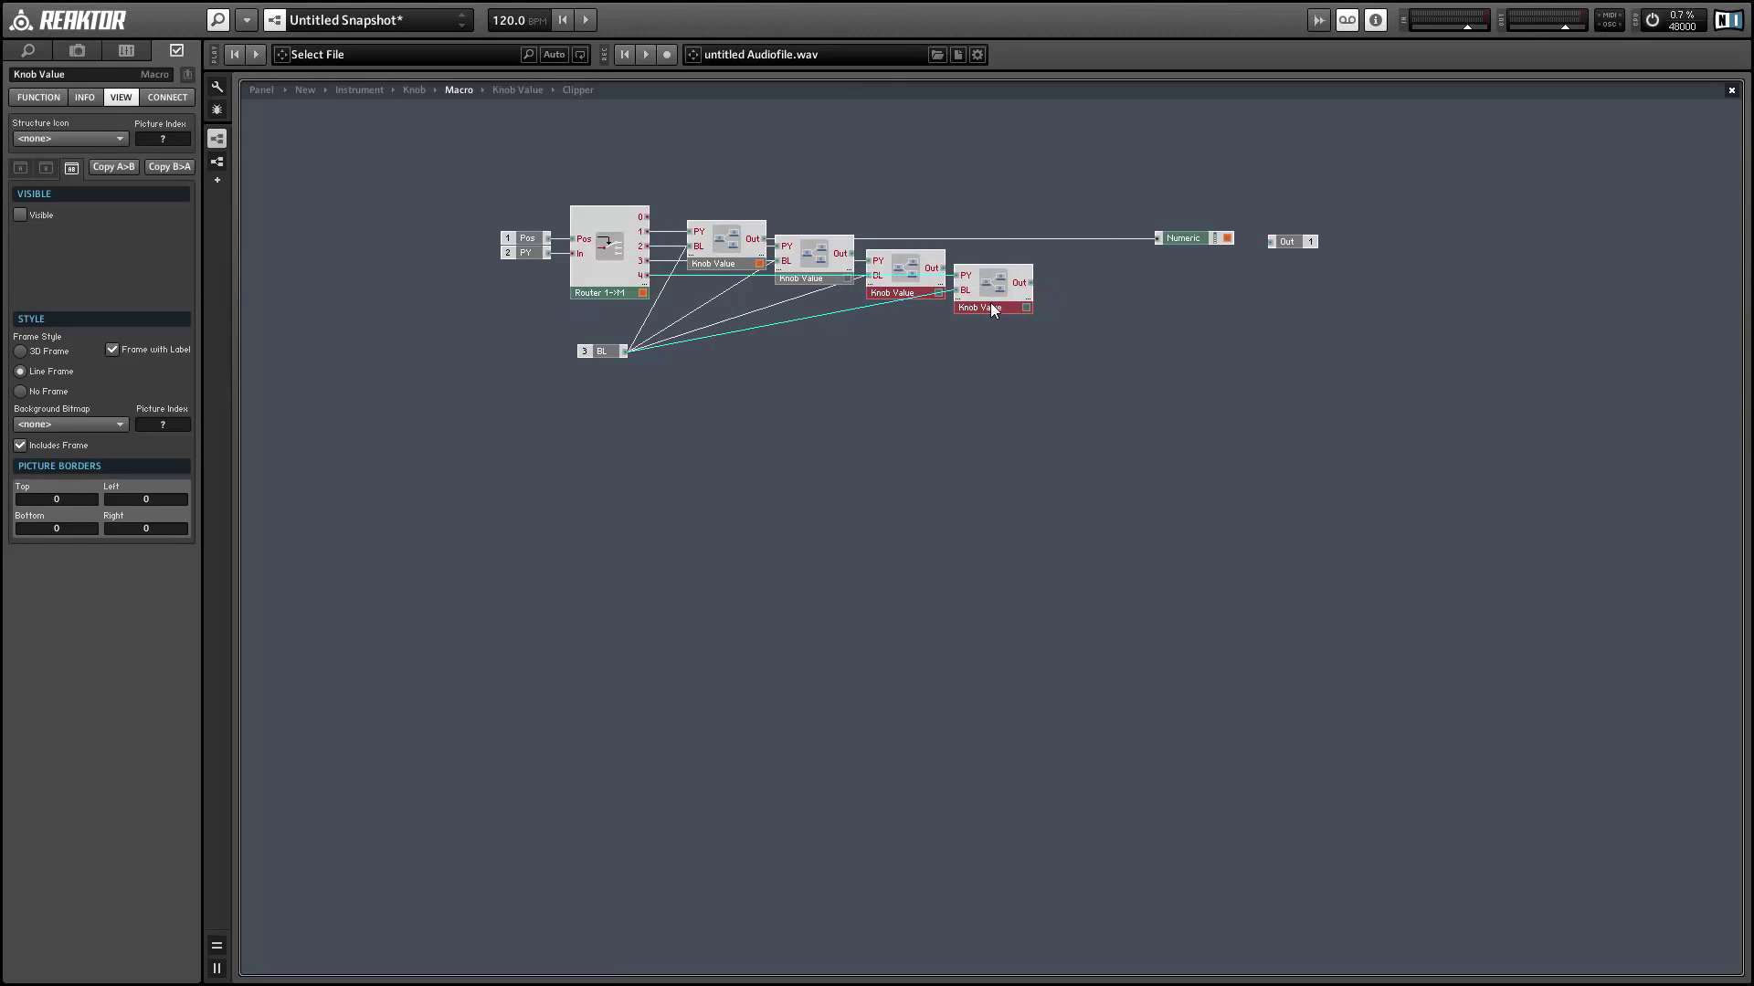
drag(1297, 241, 1089, 223)
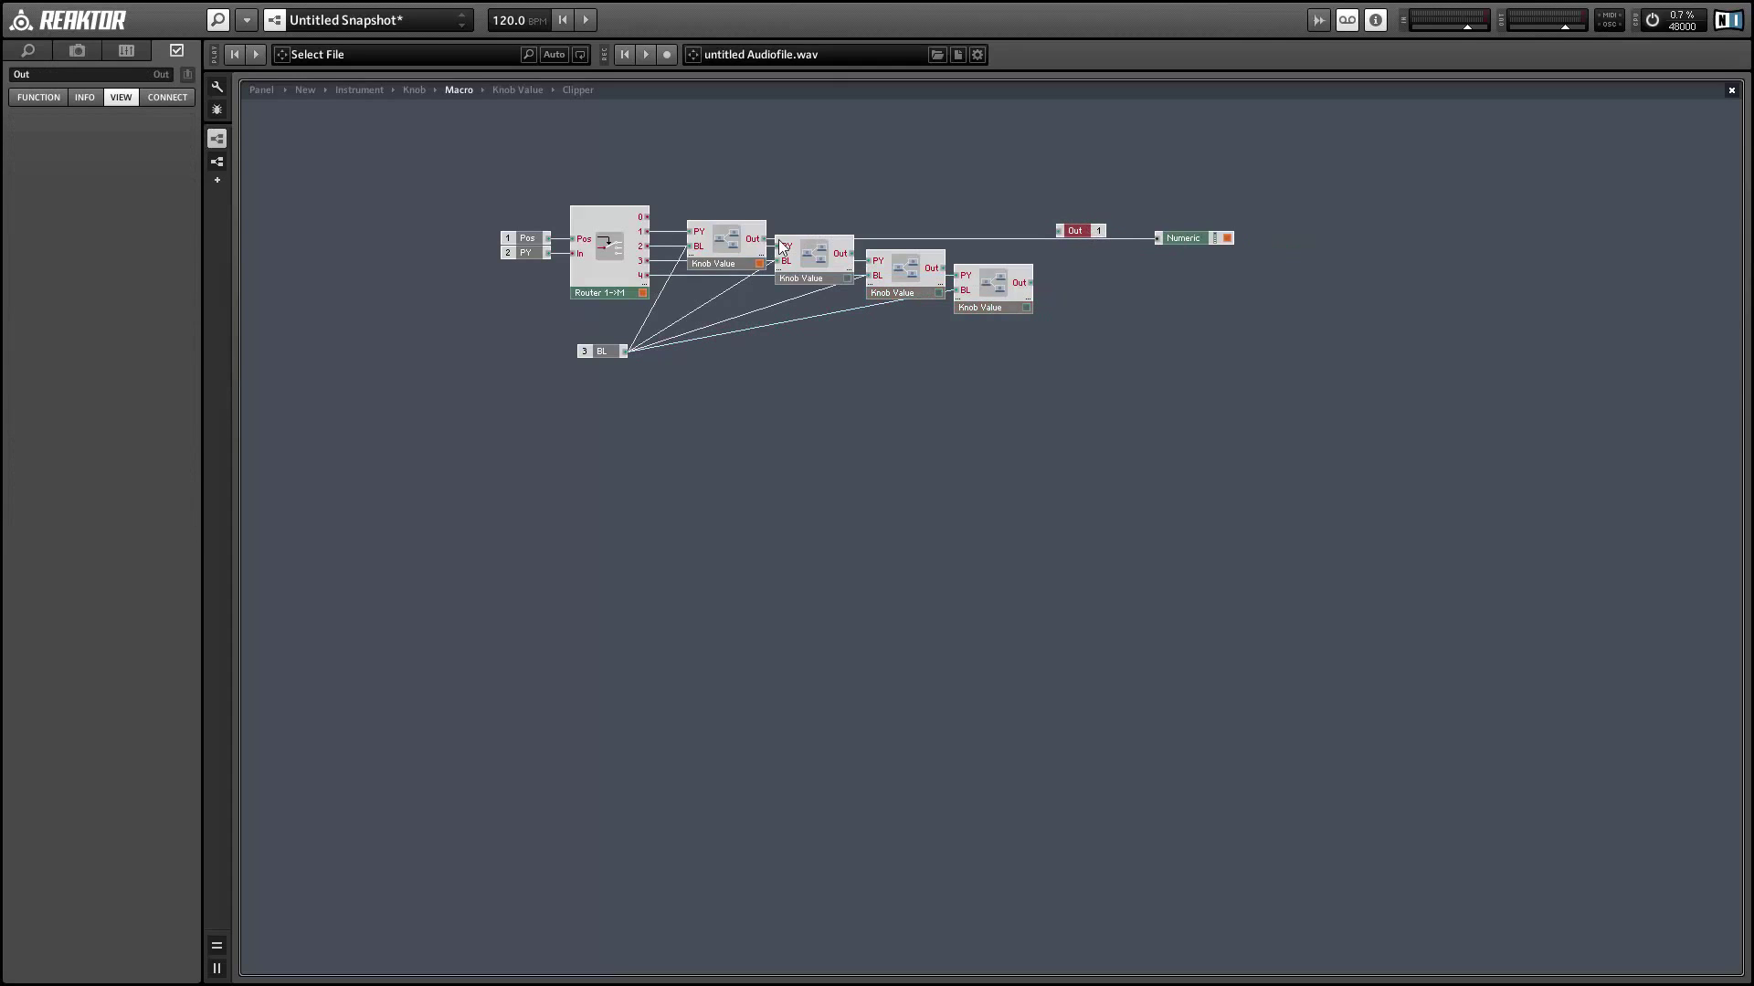
drag(762, 238, 1096, 280)
drag(948, 270, 1074, 275)
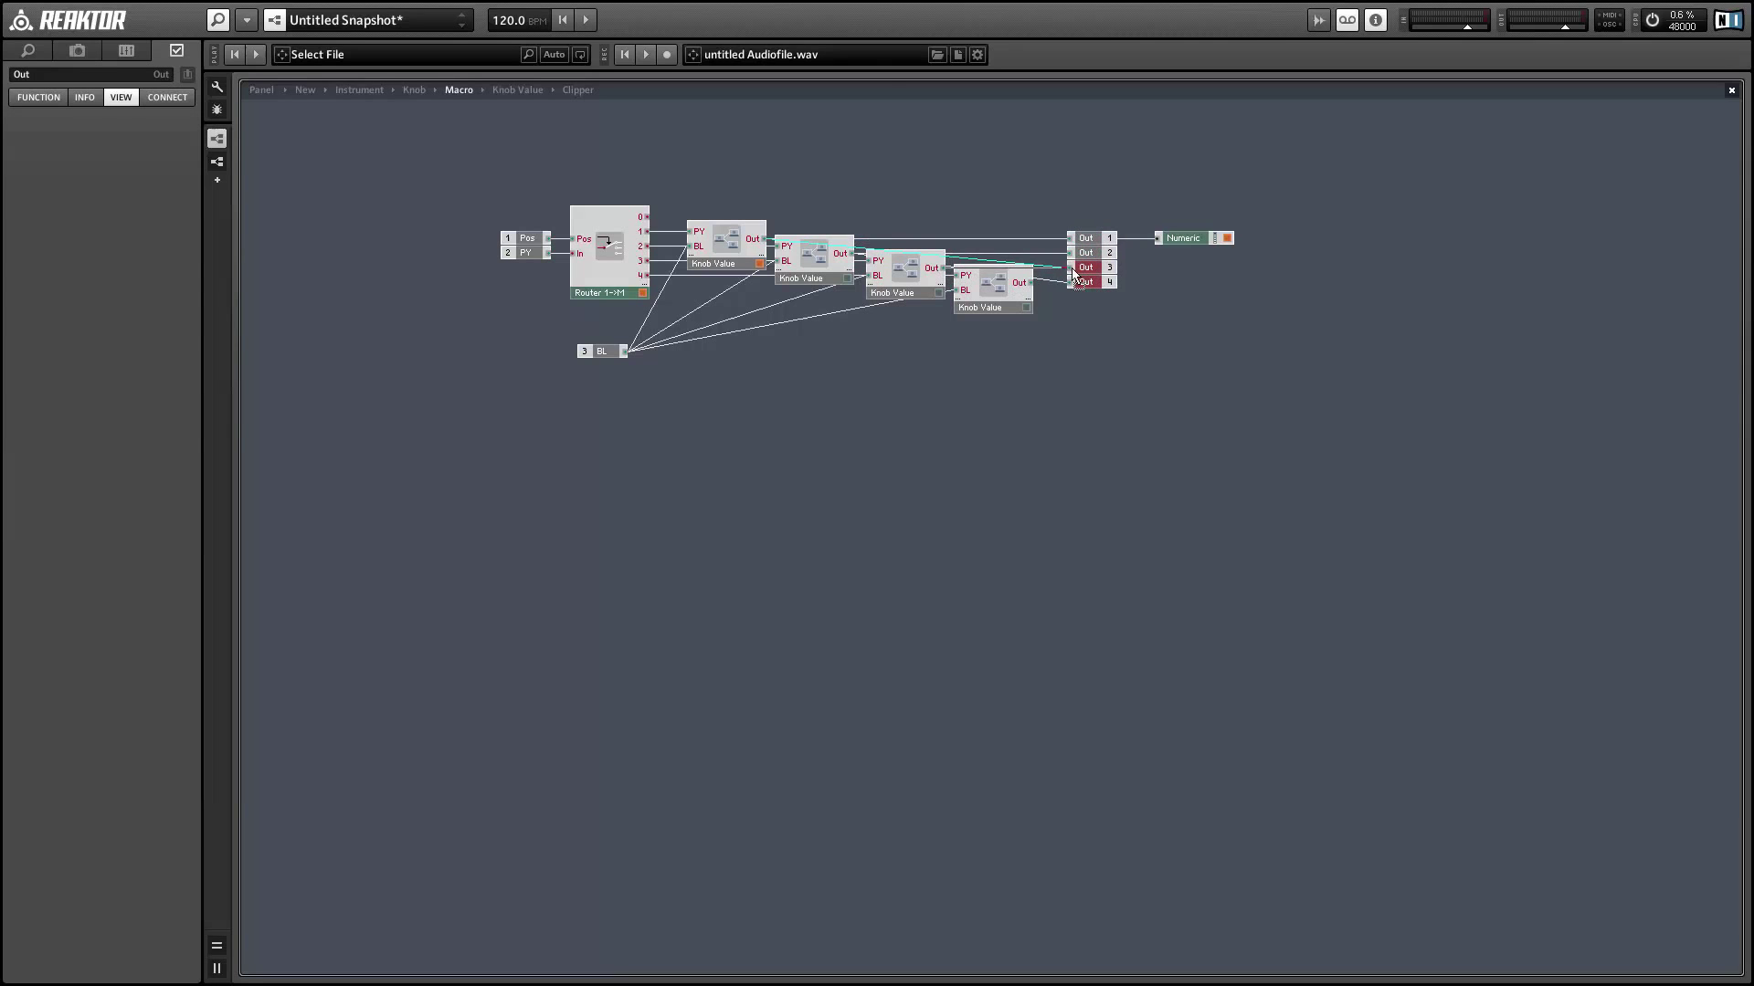
click(766, 331)
drag(602, 353, 528, 288)
click(726, 386)
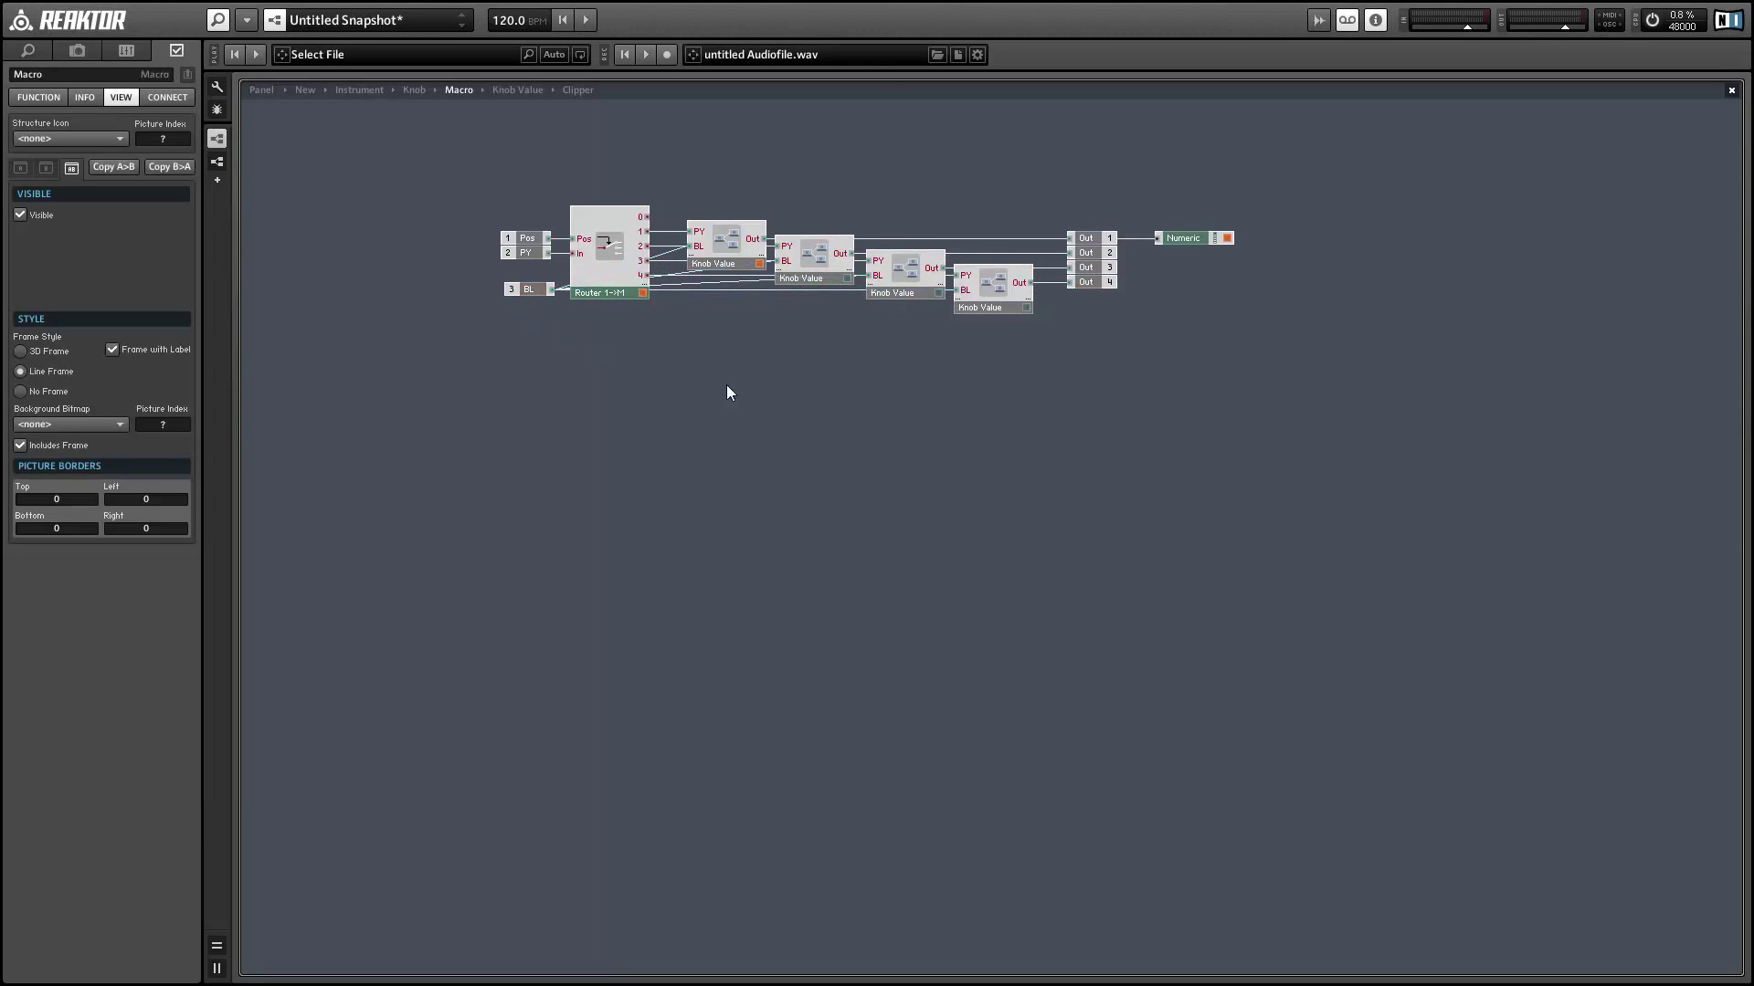
Step: Delete the Numeric readout and add a Multi Picture module from Built-In Module > Panel
click(1203, 238)
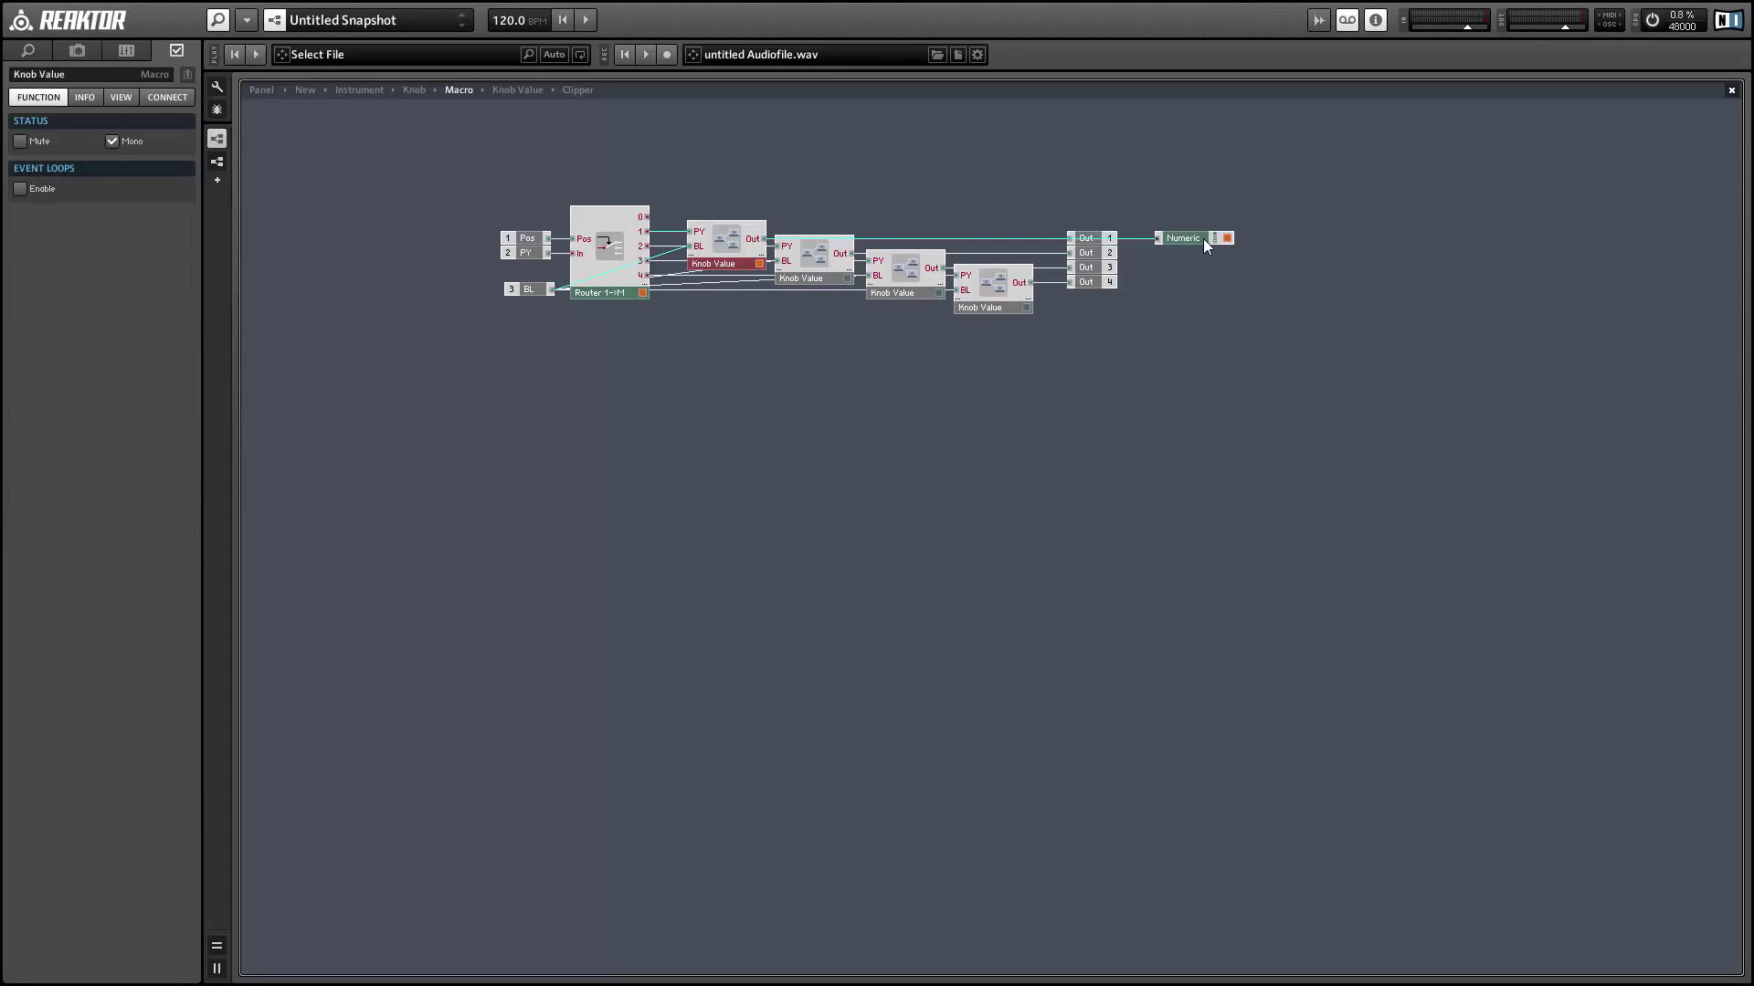
key(Delete)
right_click(1232, 172)
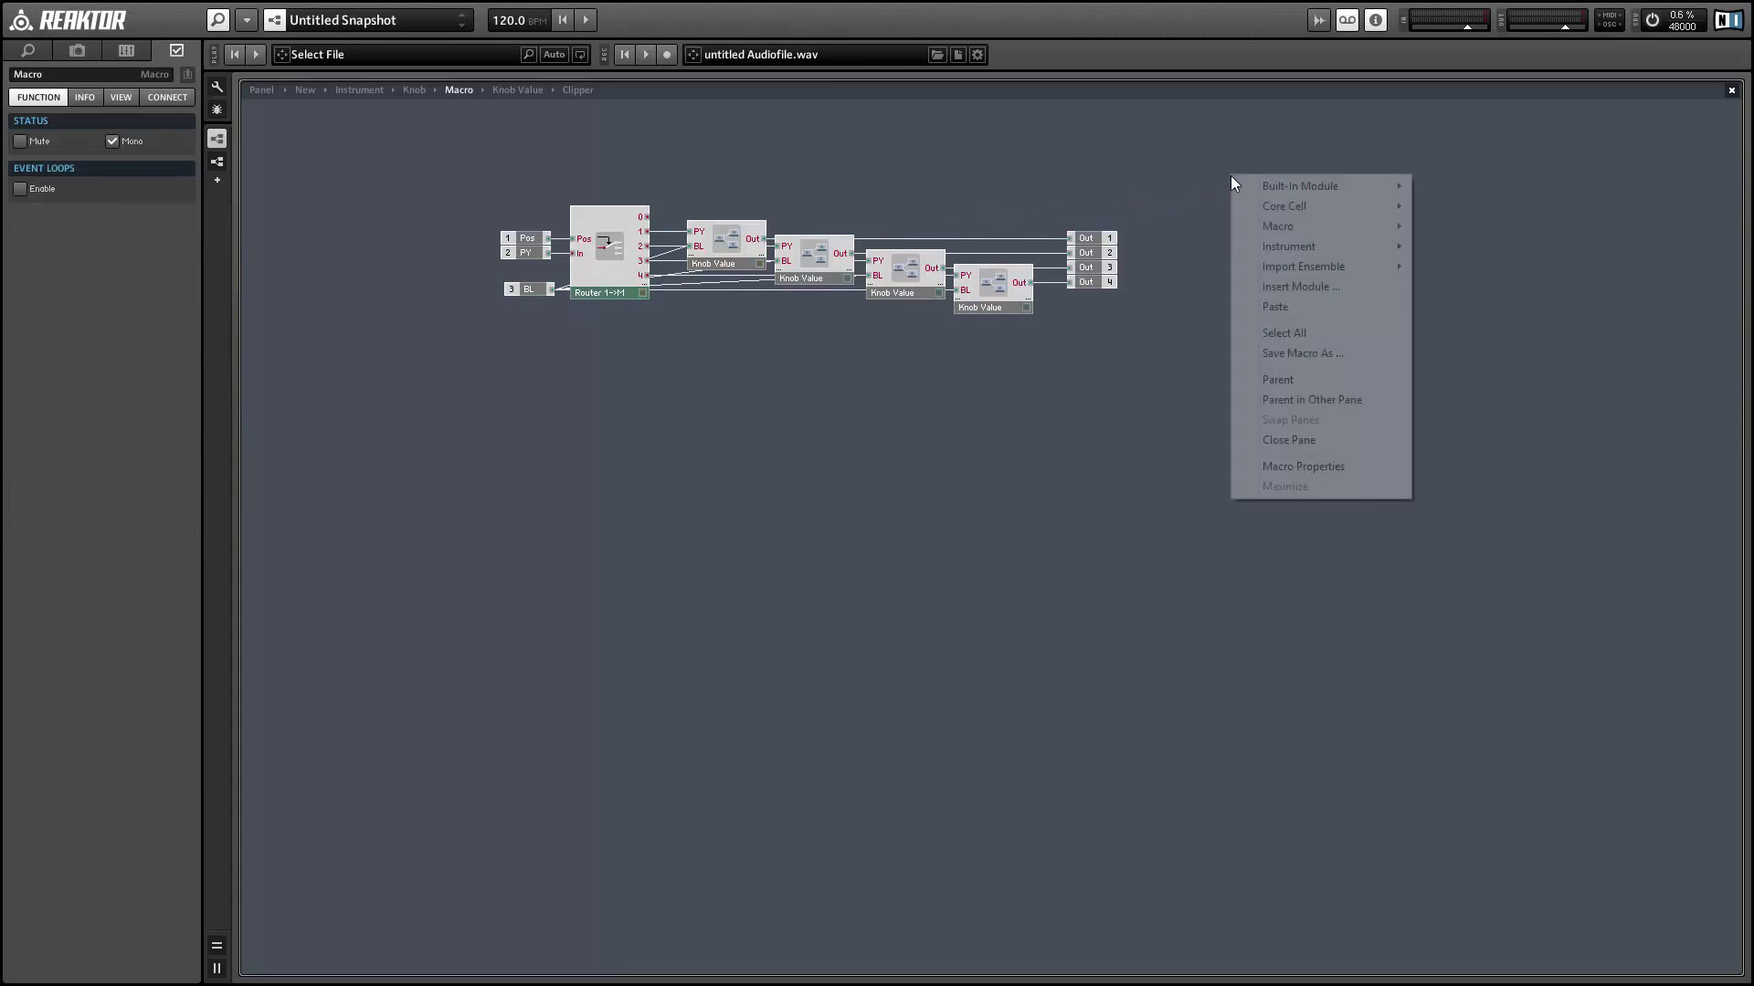
mouse_move(1352, 186)
mouse_move(1452, 190)
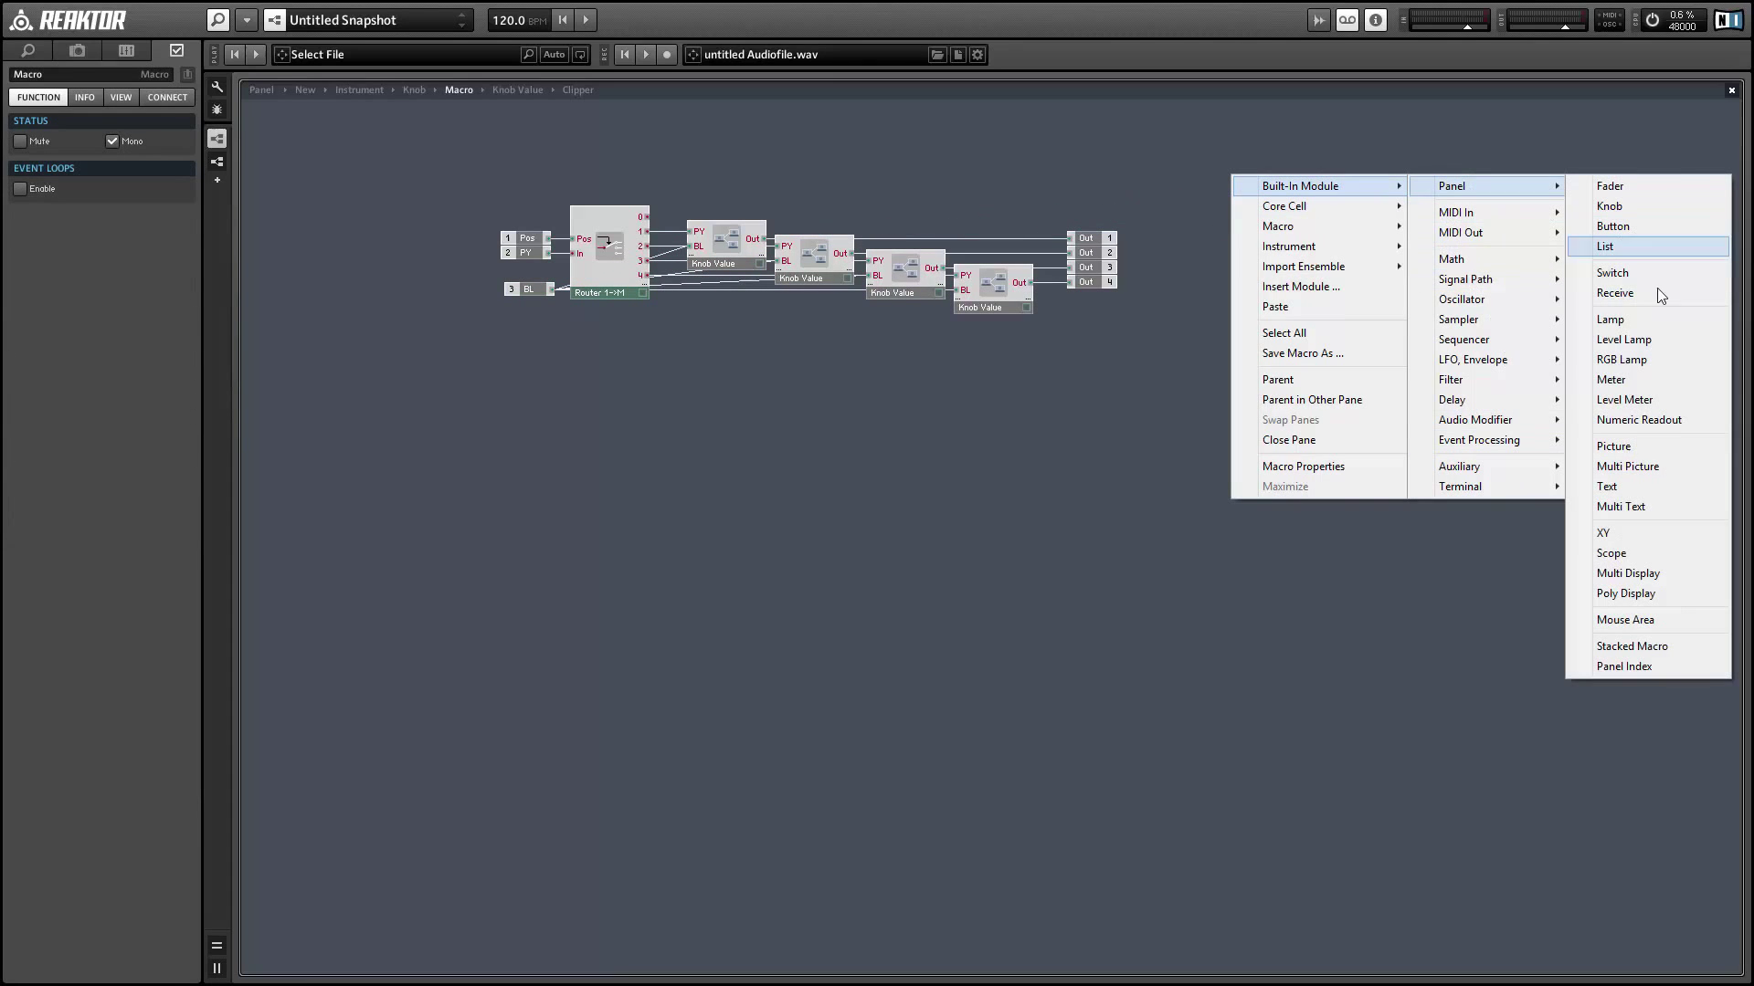
click(1654, 468)
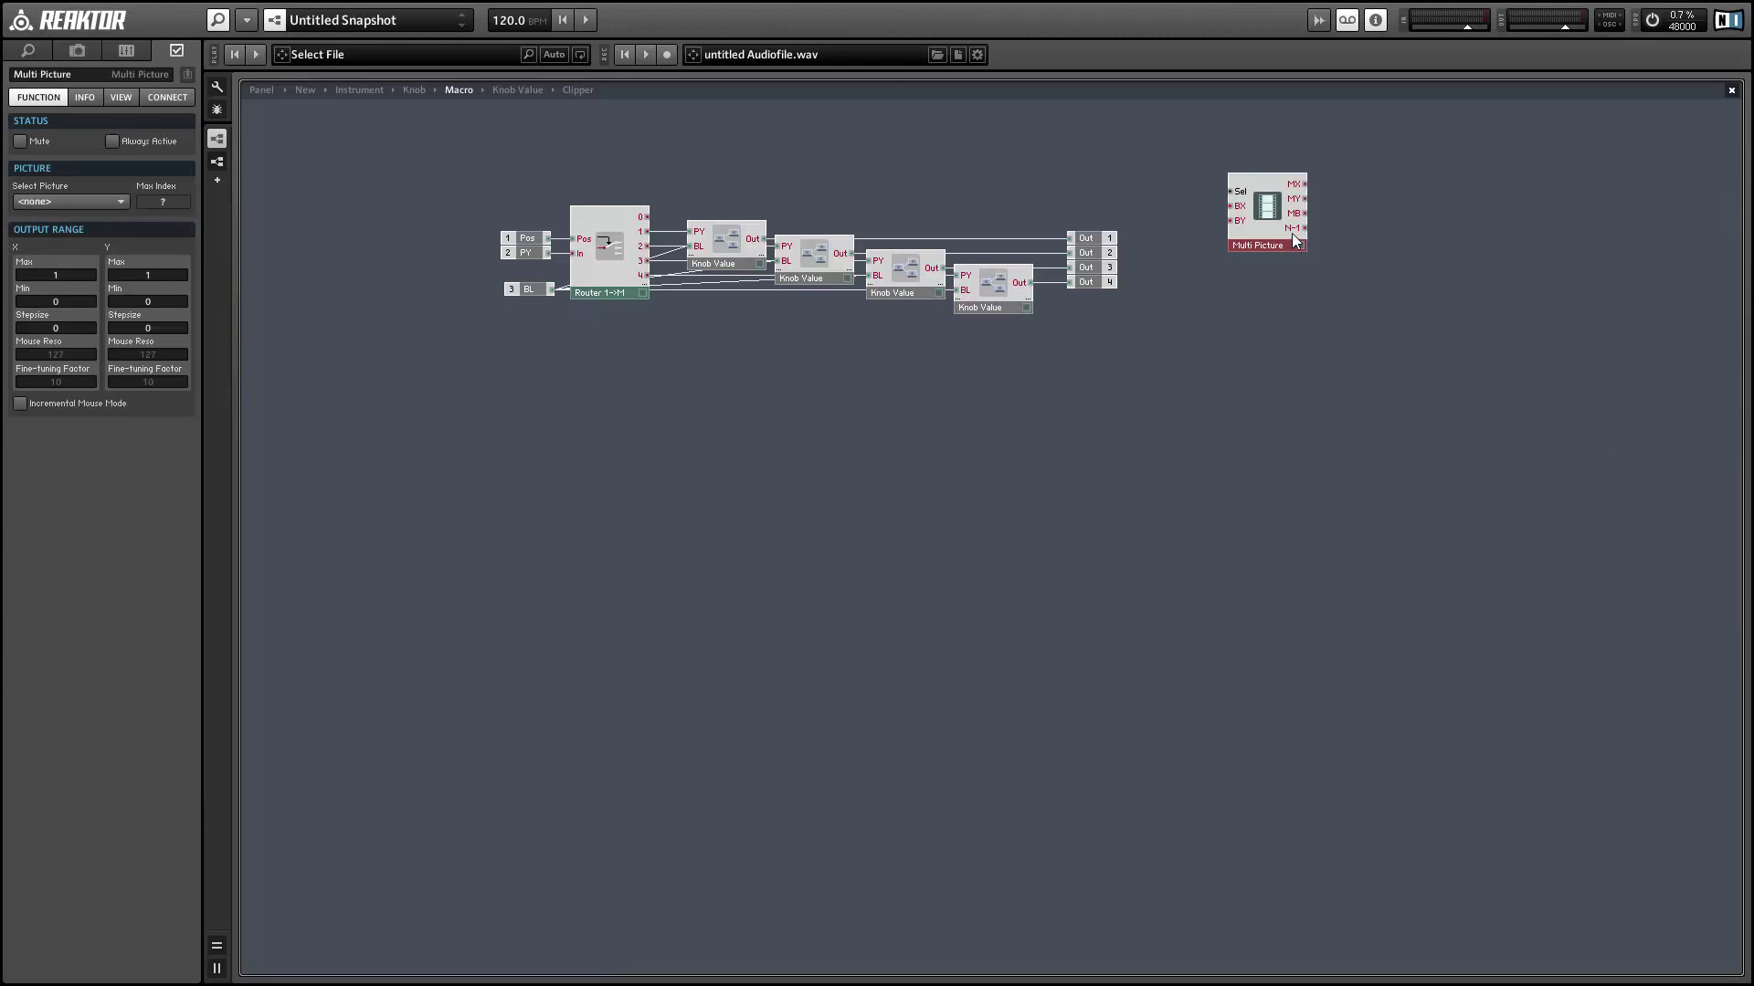
drag(1291, 233, 1295, 225)
Step: Load the Circle1 image into the Multi Picture with 128 animation frames
click(52, 203)
click(62, 236)
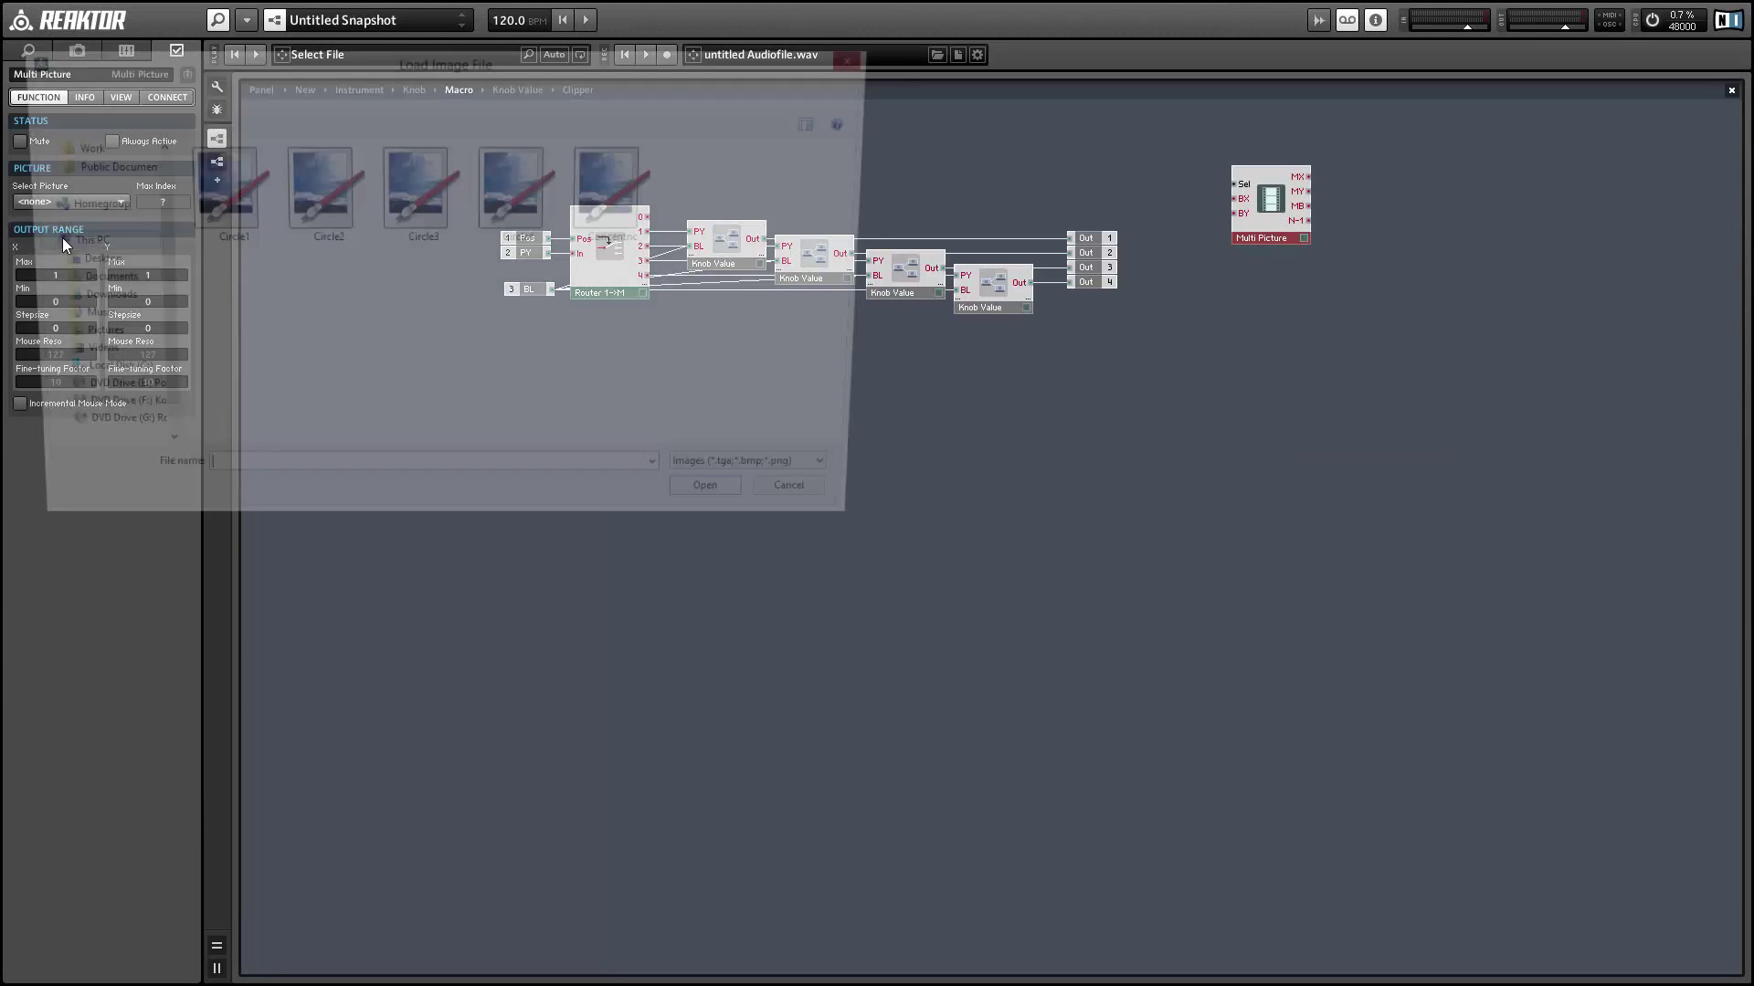
double_click(206, 209)
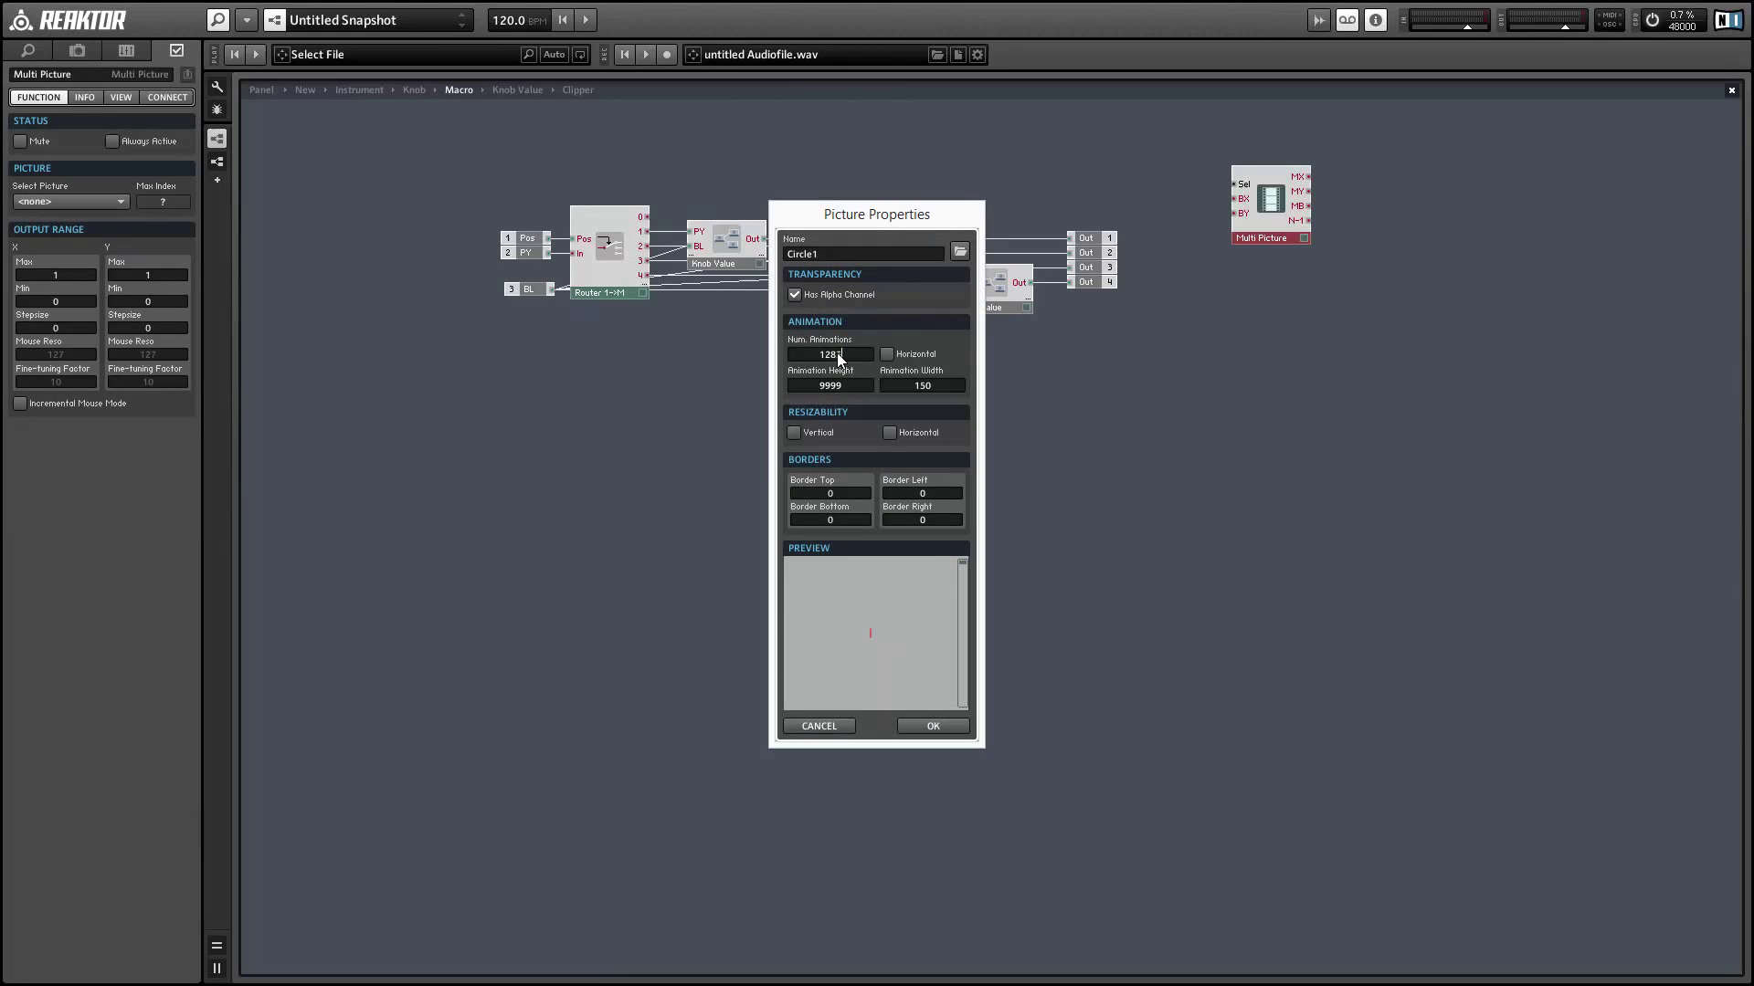
key(Return)
drag(961, 555, 955, 649)
click(933, 726)
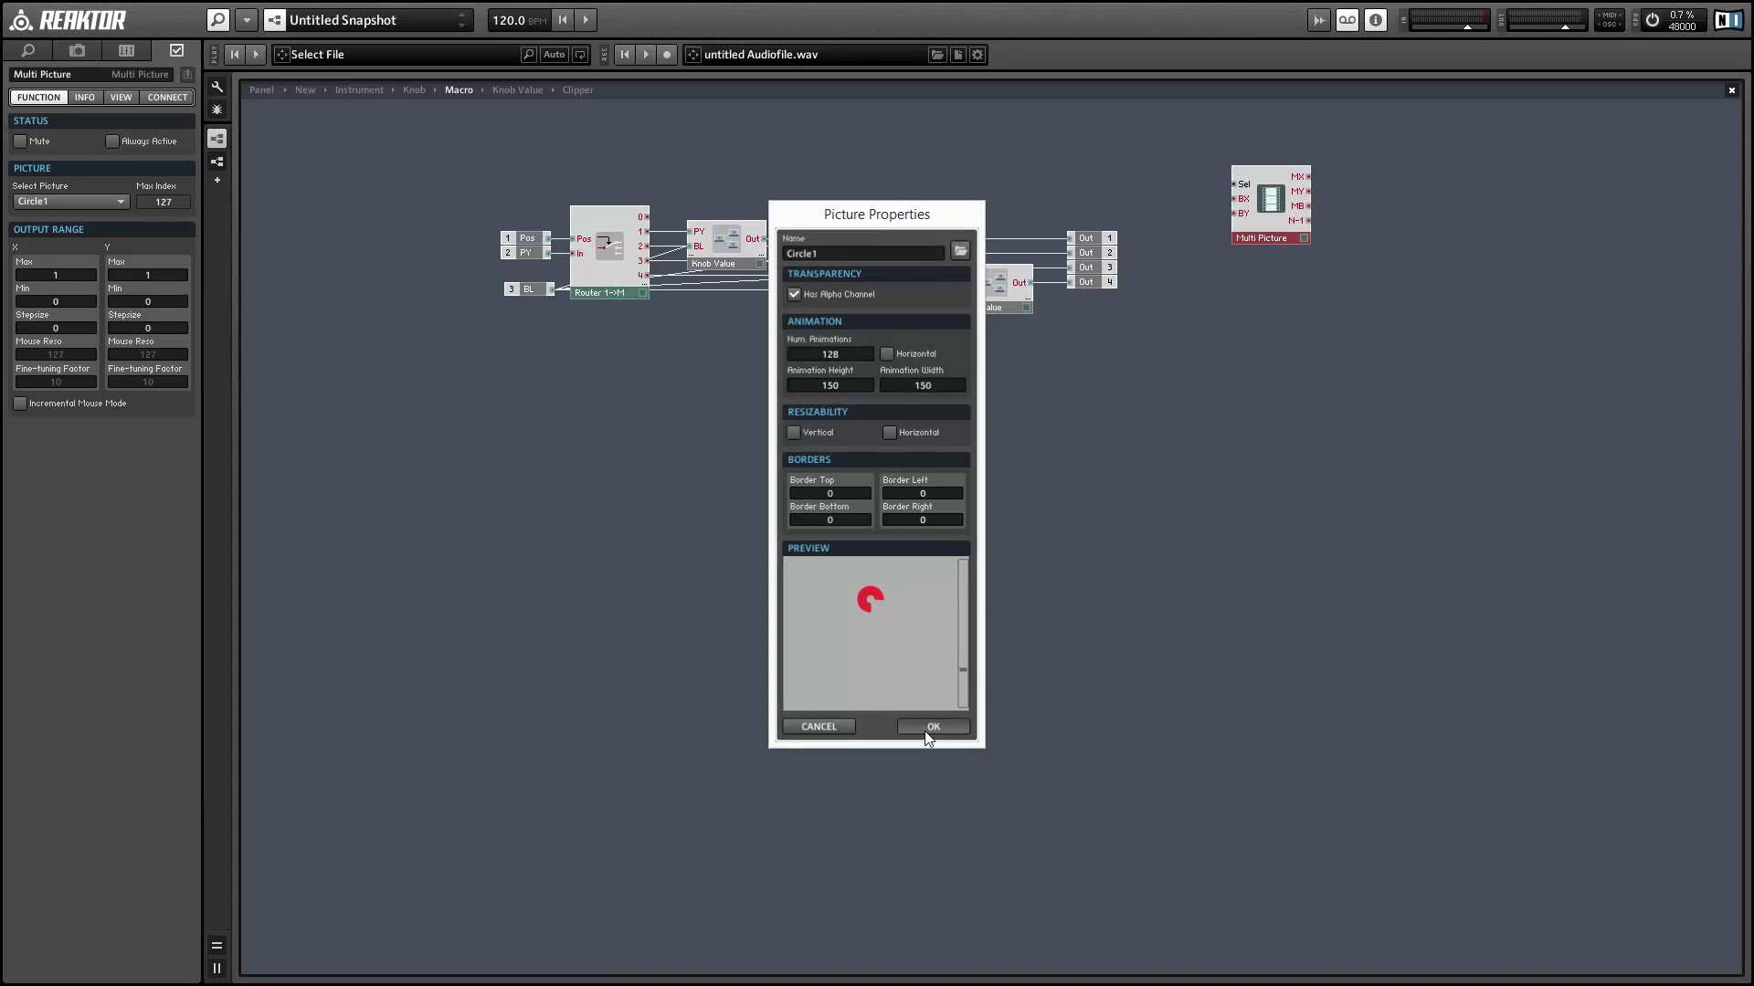
right_click(1364, 305)
Step: Add a Multiply module from Built-In Module > Math beside the Multi Picture
click(1324, 248)
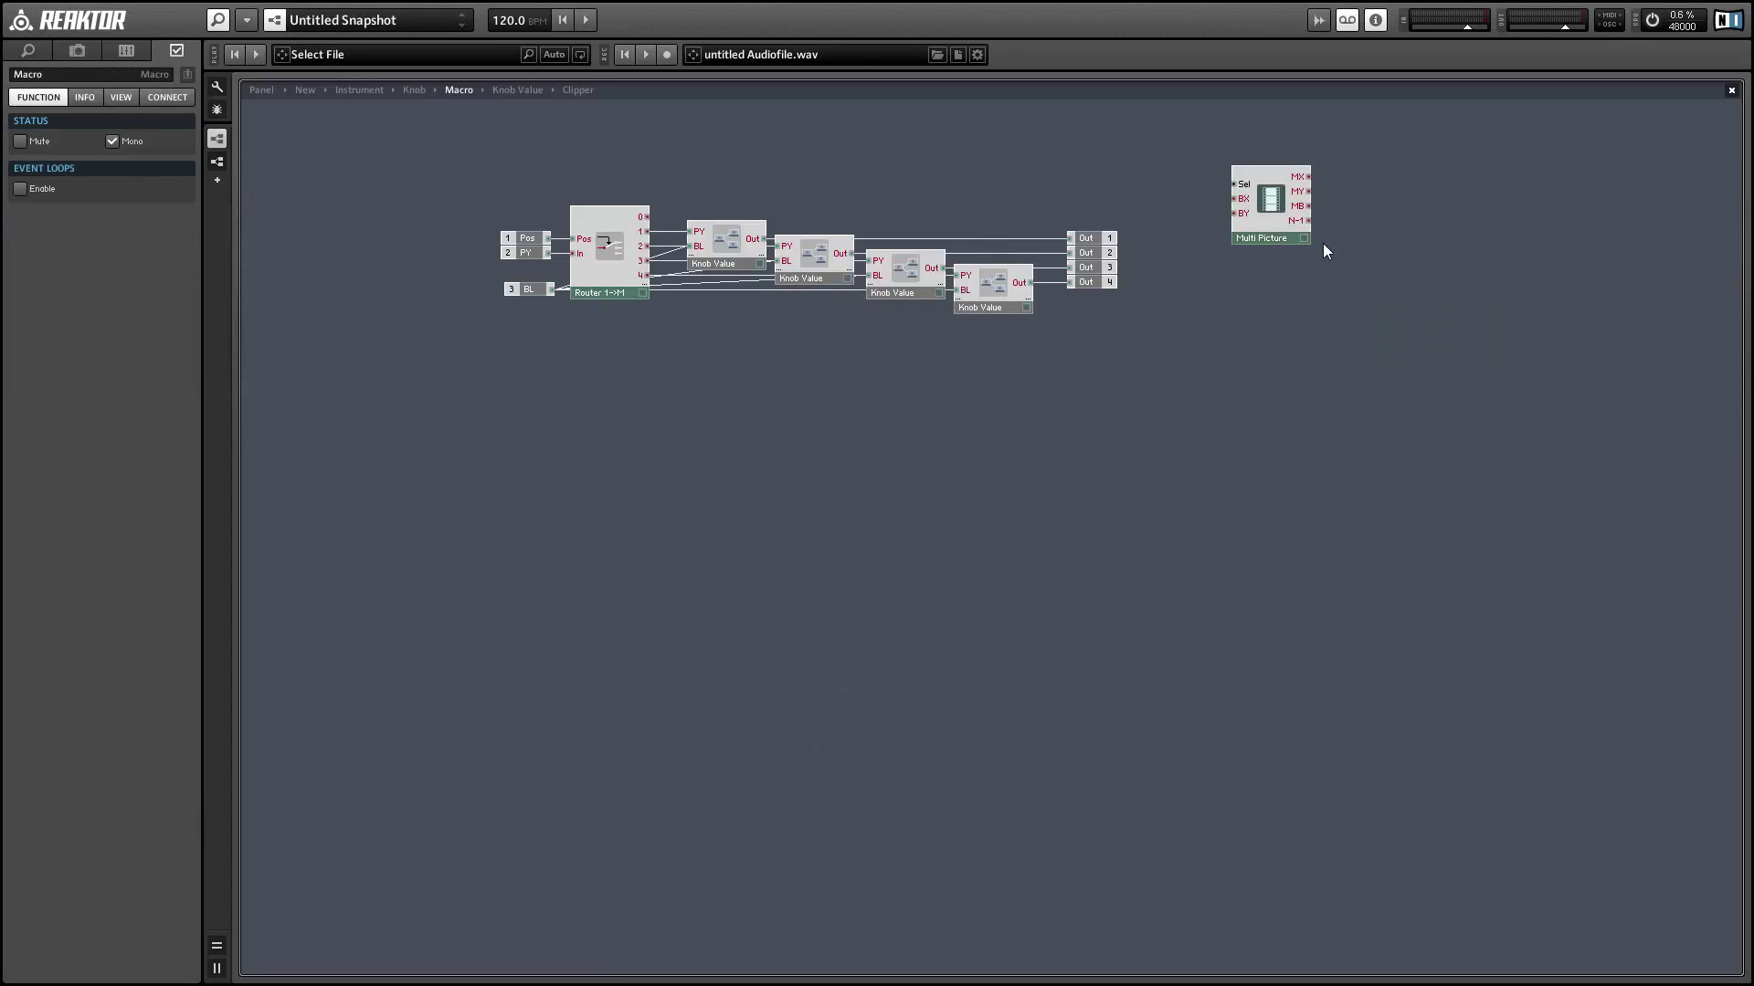
mouse_move(1308, 228)
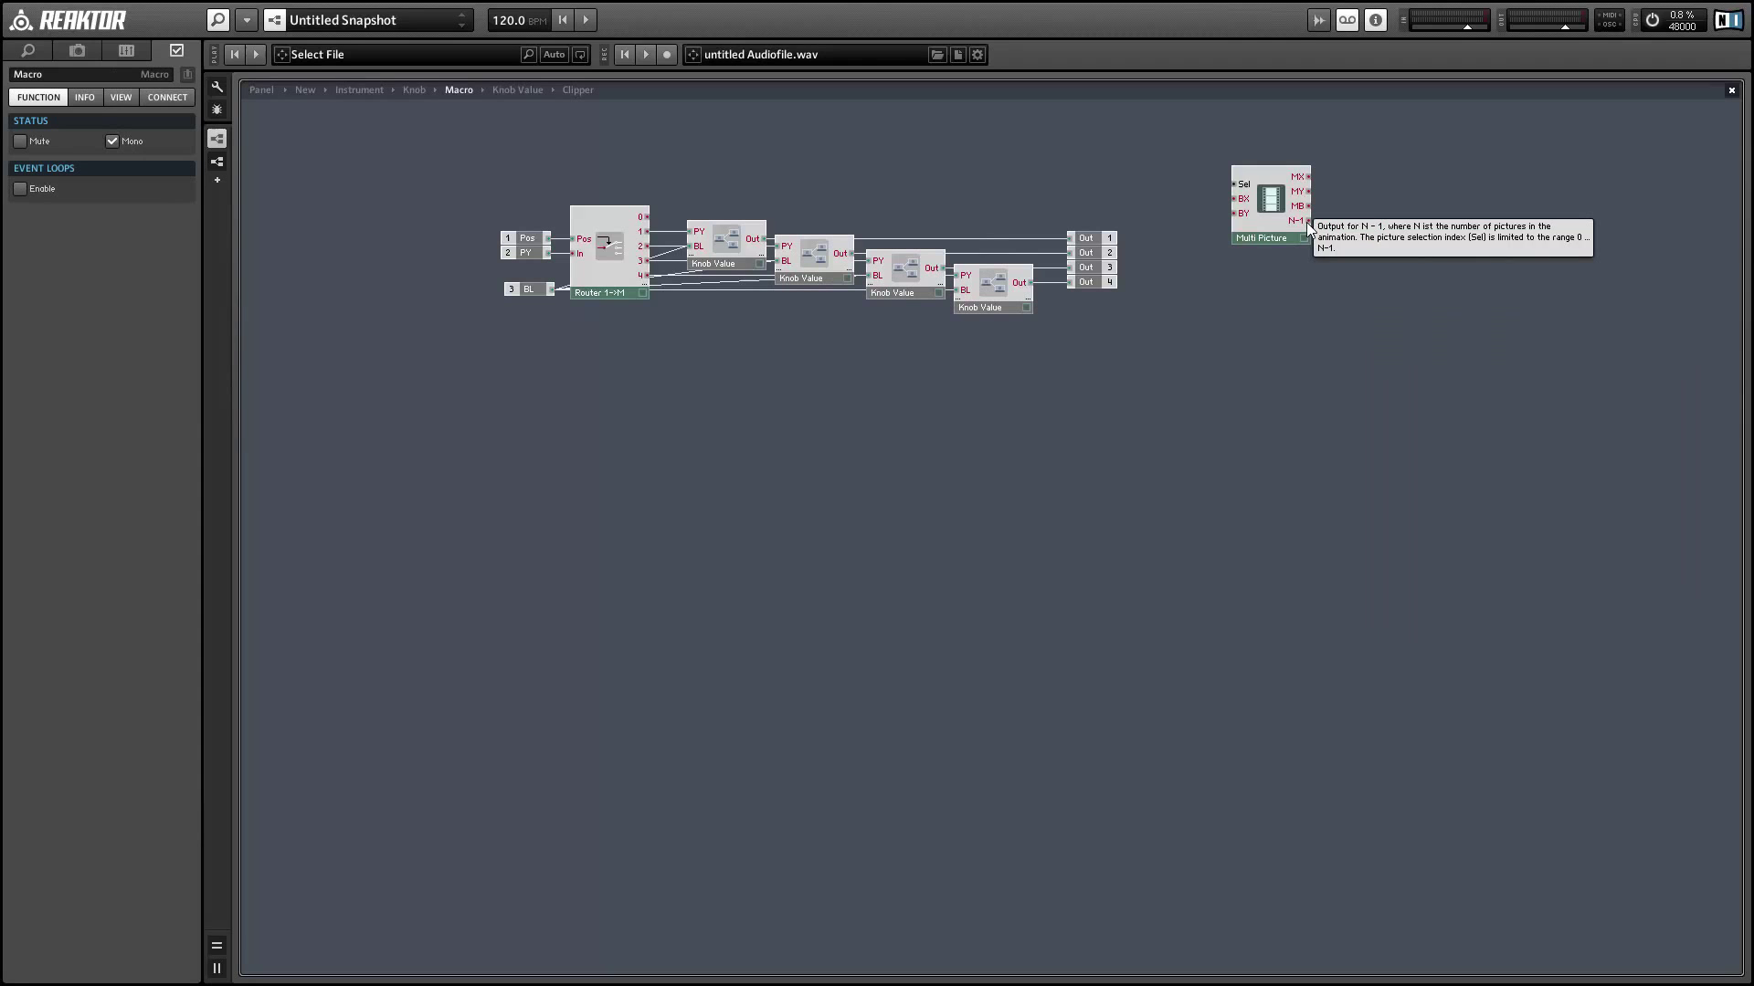
right_click(1405, 203)
mouse_move(1424, 215)
mouse_move(1624, 290)
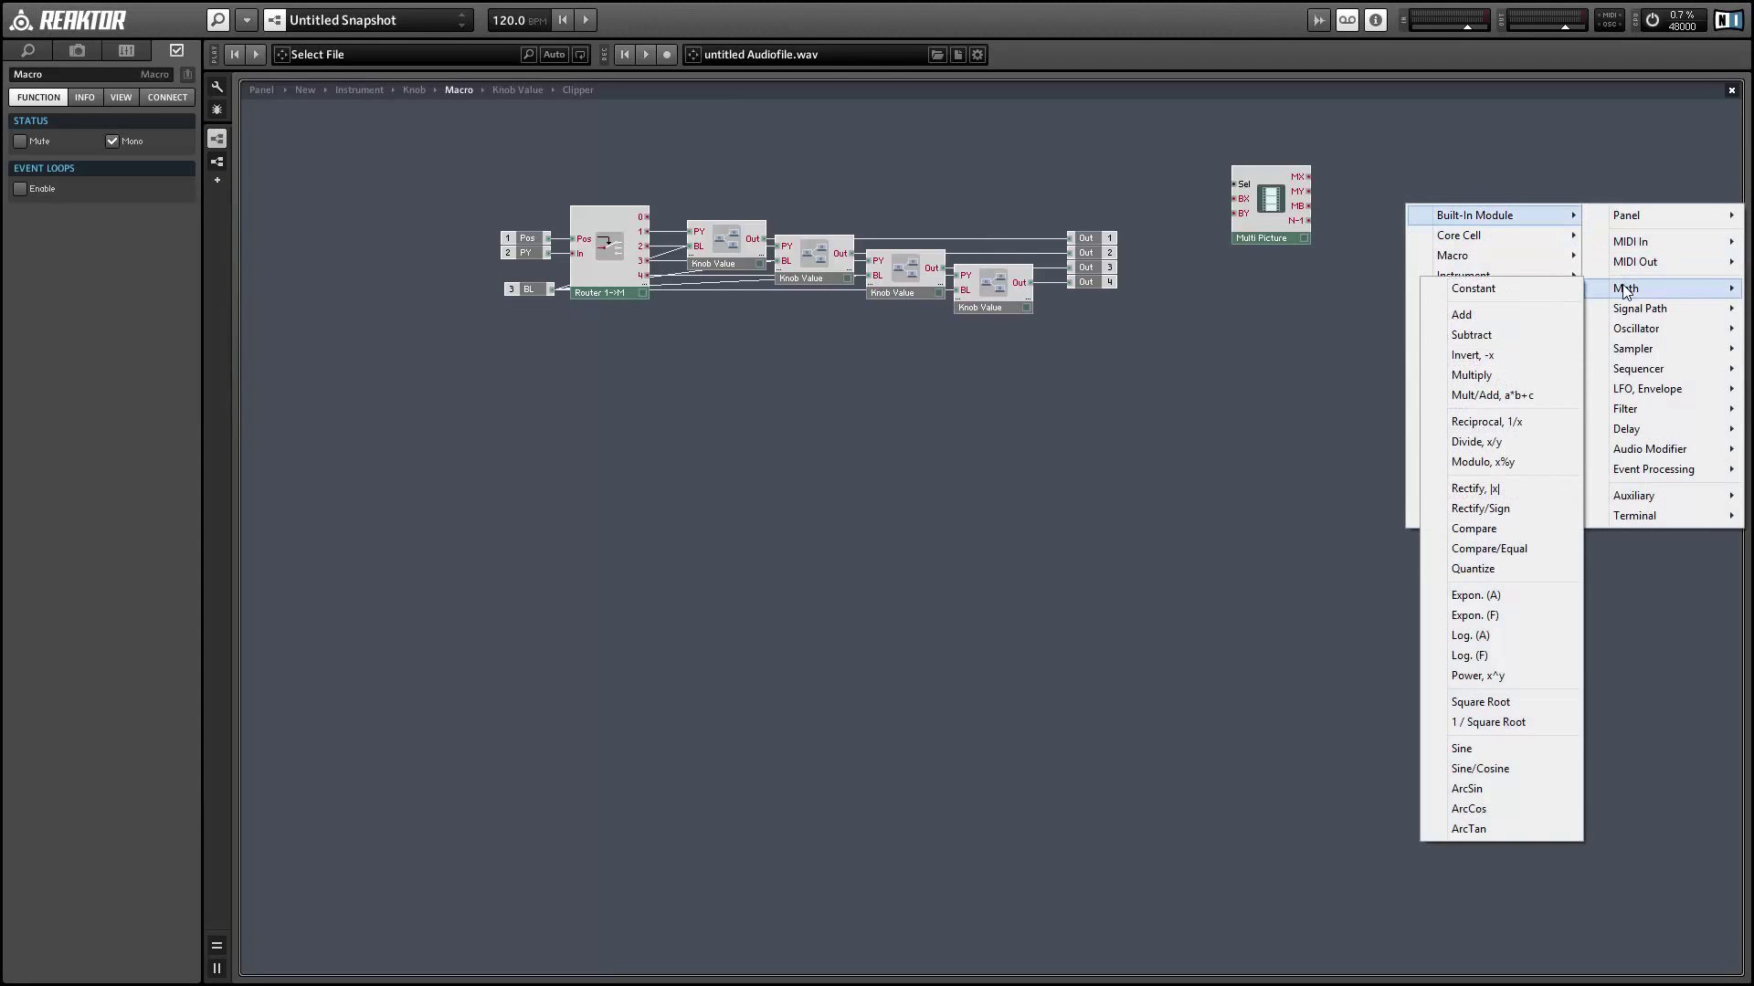
click(1471, 375)
Step: Wire N-1 and the first Knob Value into the Multiply, driving Sel, and set it to mono
mouse_move(1308, 220)
mouse_down()
mouse_move(1409, 226)
mouse_move(1180, 254)
mouse_up()
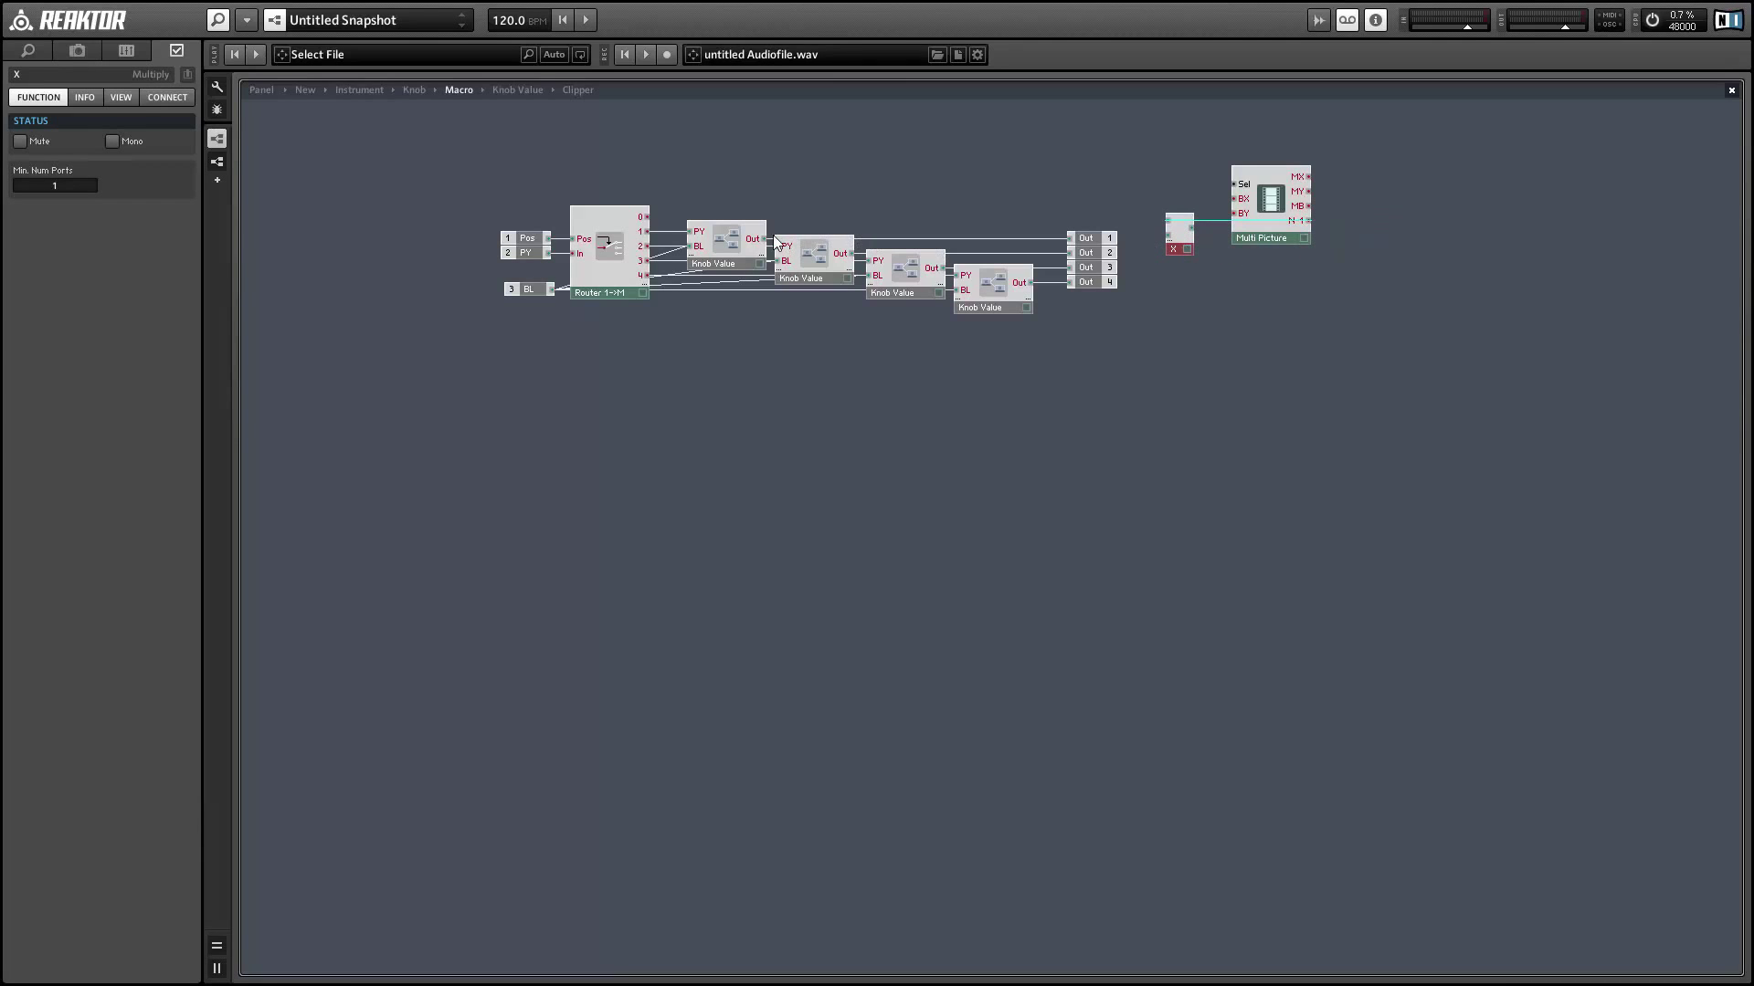
drag(764, 238, 1176, 240)
drag(1169, 152, 1237, 188)
click(1230, 262)
right_click(1184, 248)
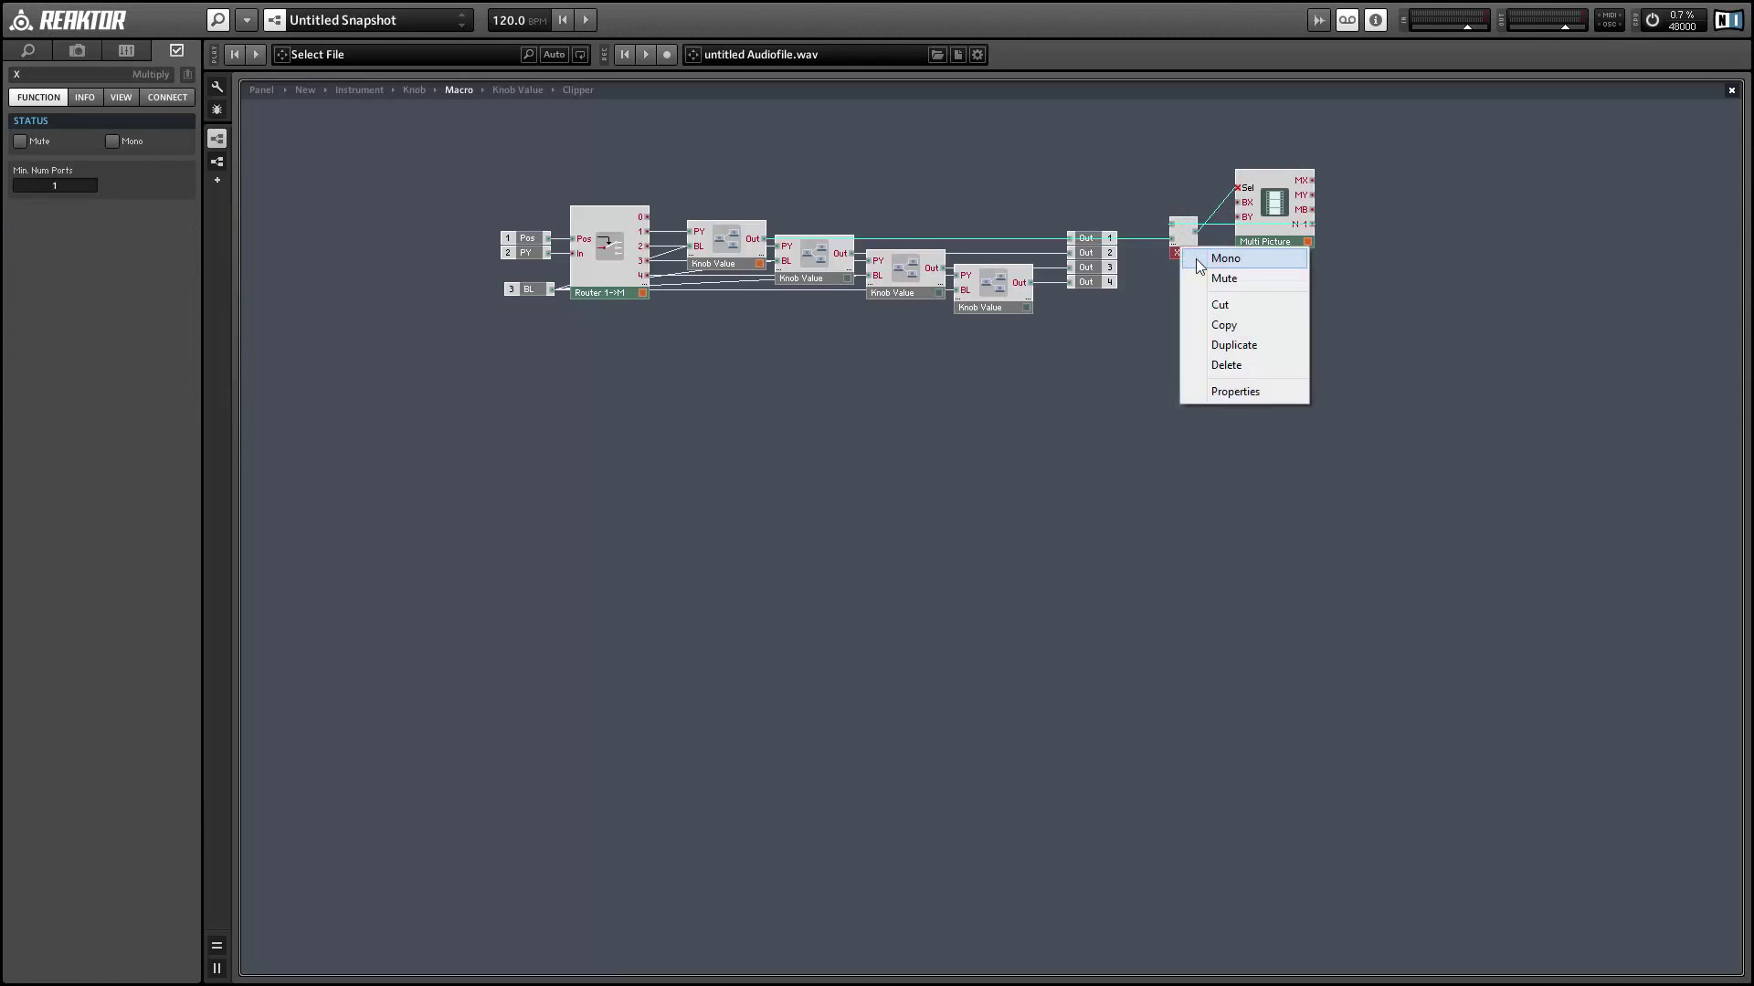
click(1224, 258)
Step: Duplicate the Multiply and Multi Picture pair and feed the copy from the second knob value
click(1277, 241)
drag(1276, 241, 1253, 242)
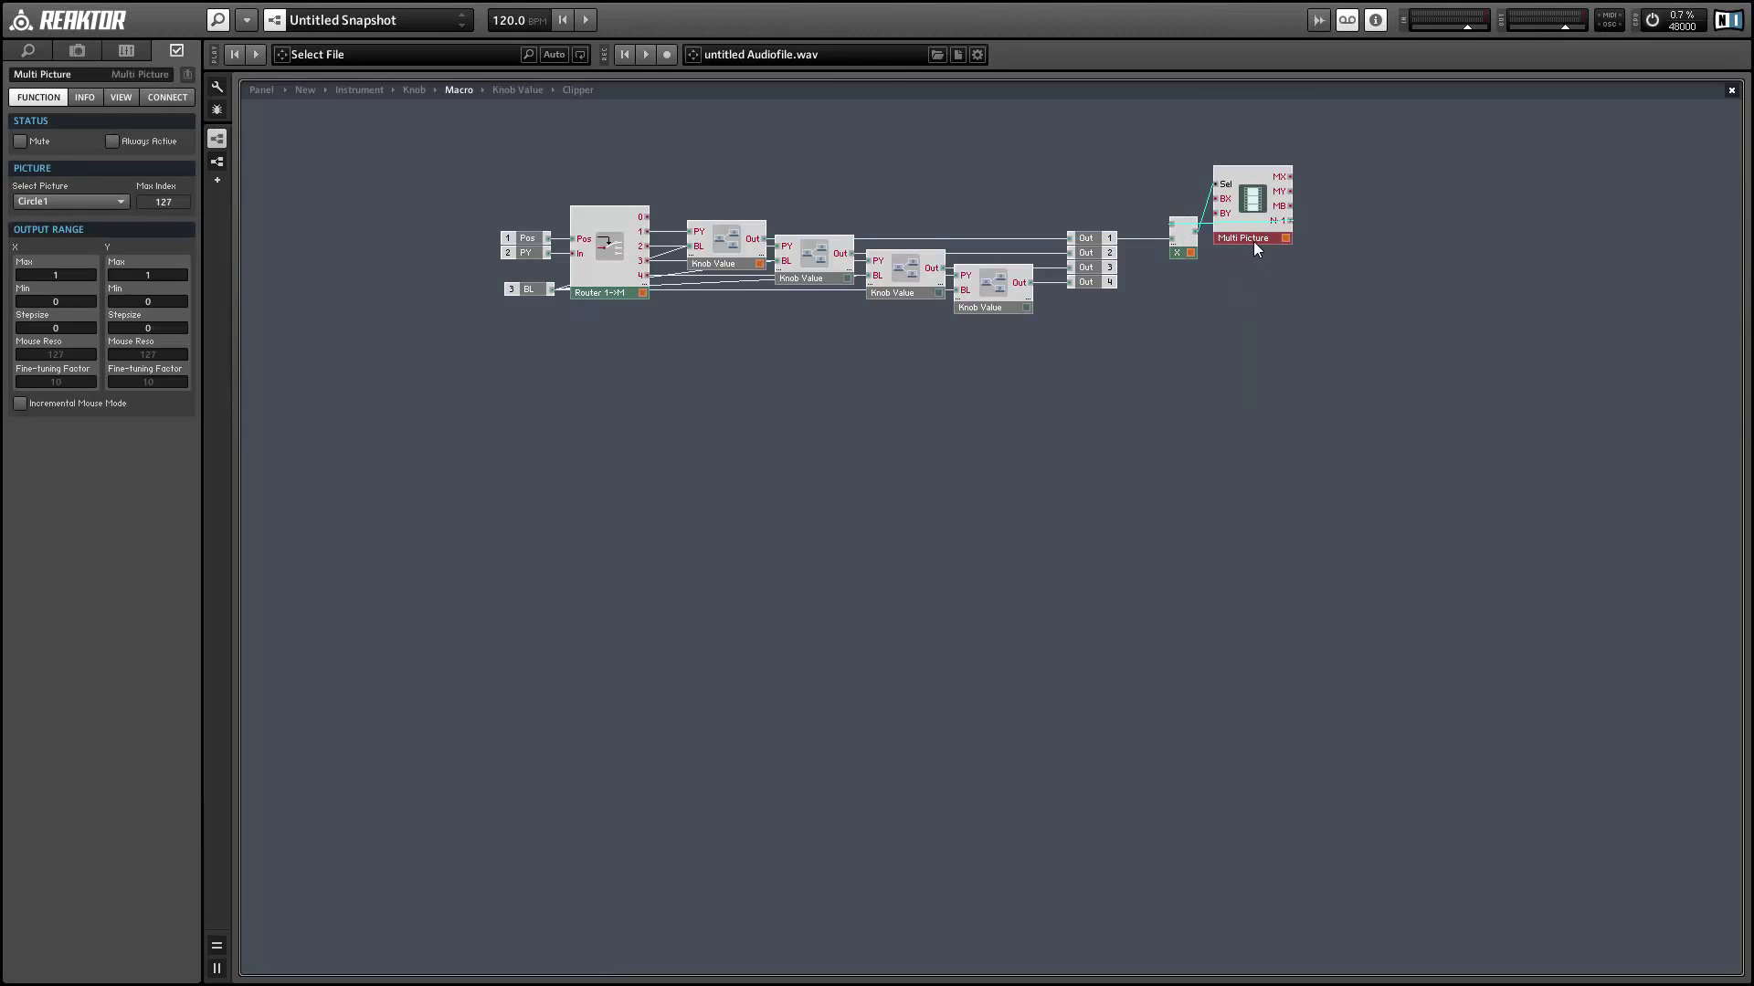
click(120, 97)
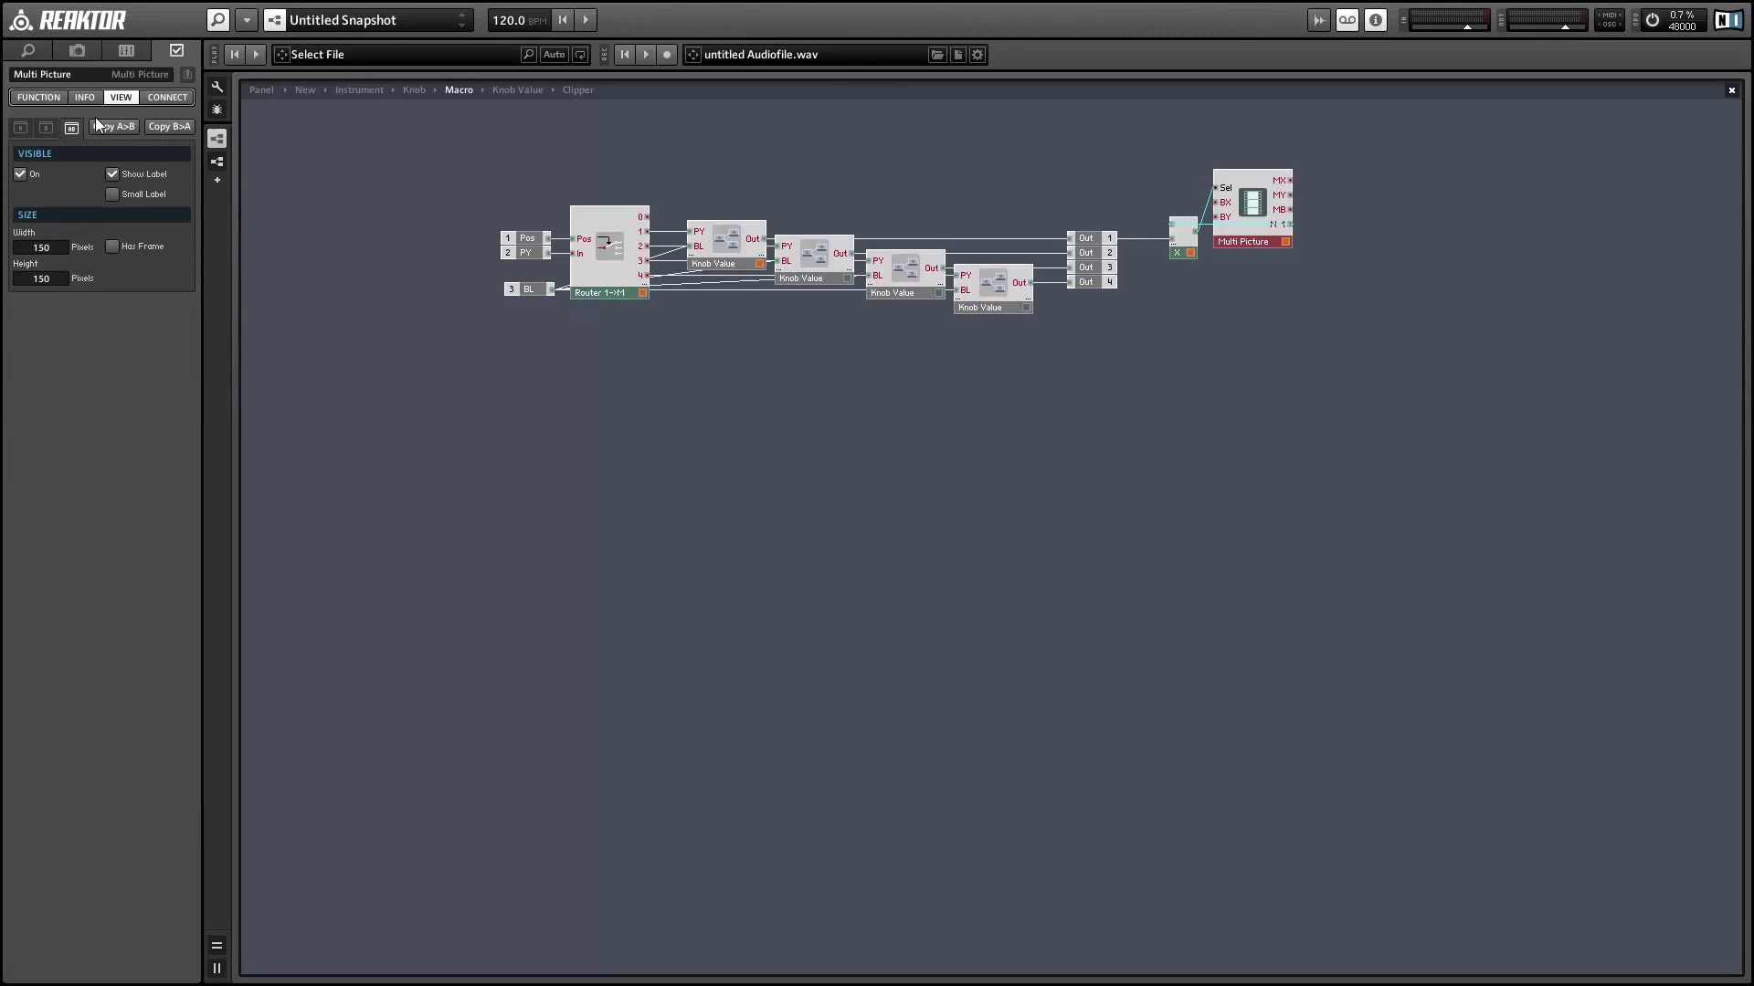
drag(1151, 139, 1363, 269)
drag(850, 260, 1377, 245)
Step: Load the Circle2 image from file into the second Multi Picture
click(36, 101)
click(41, 203)
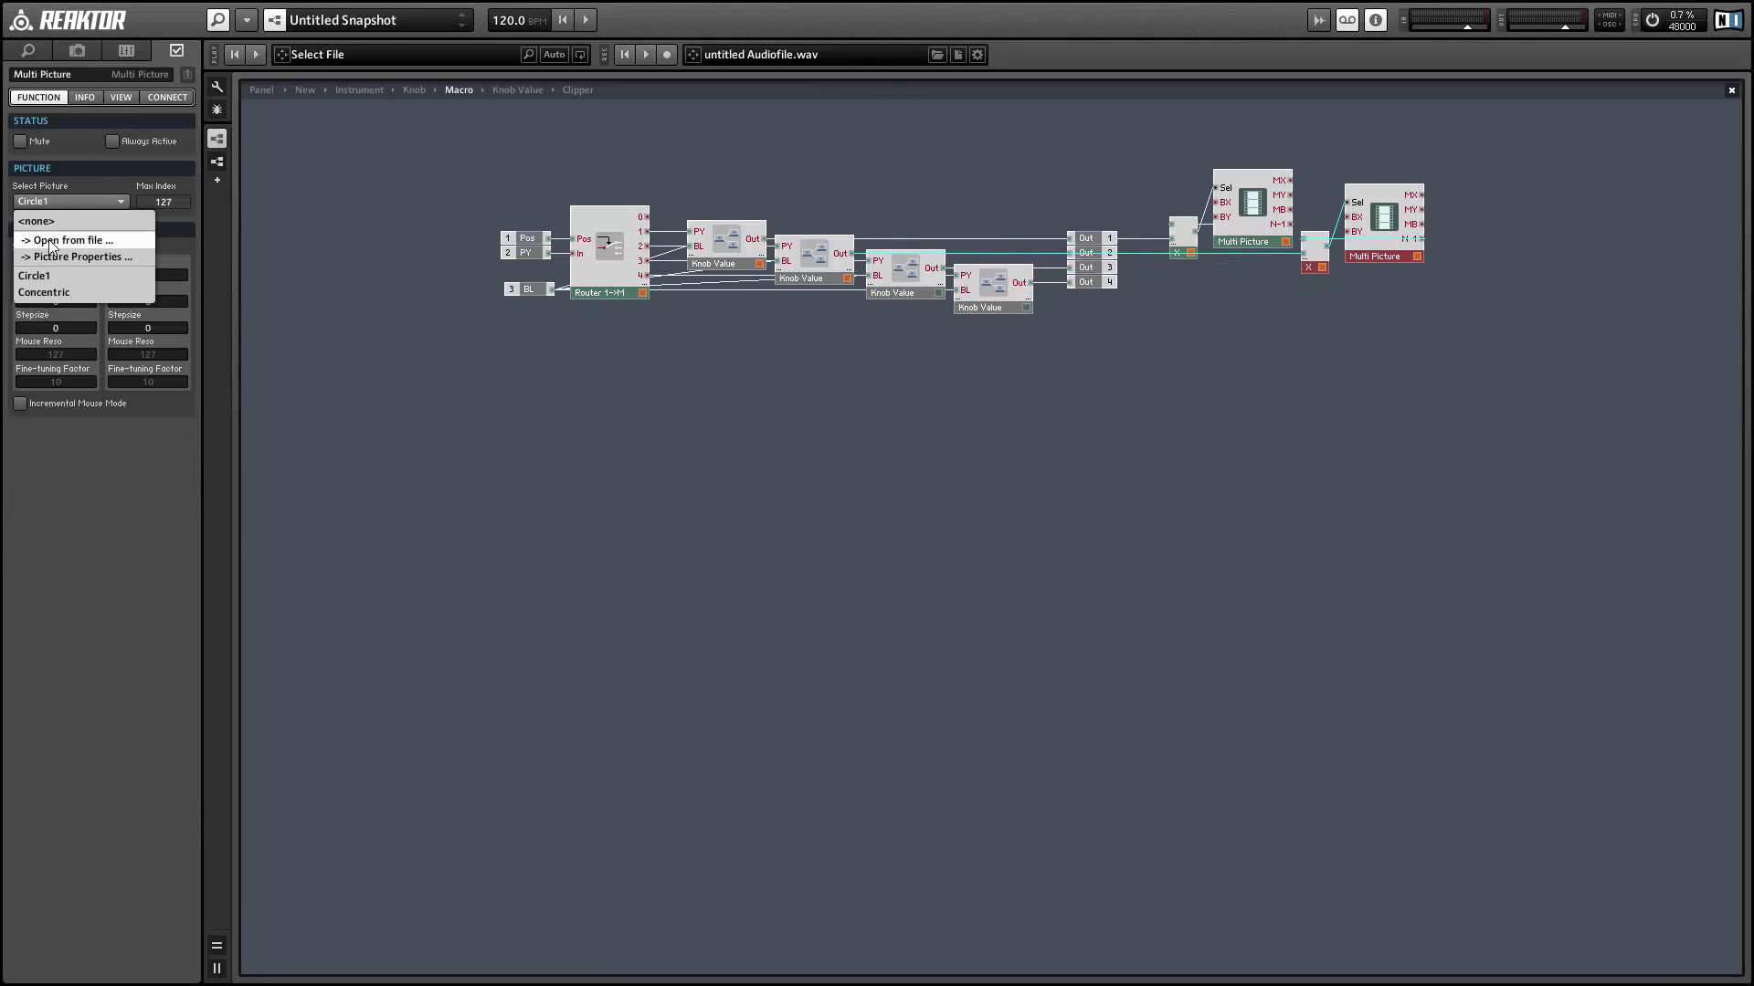
click(55, 233)
click(319, 208)
double_click(319, 208)
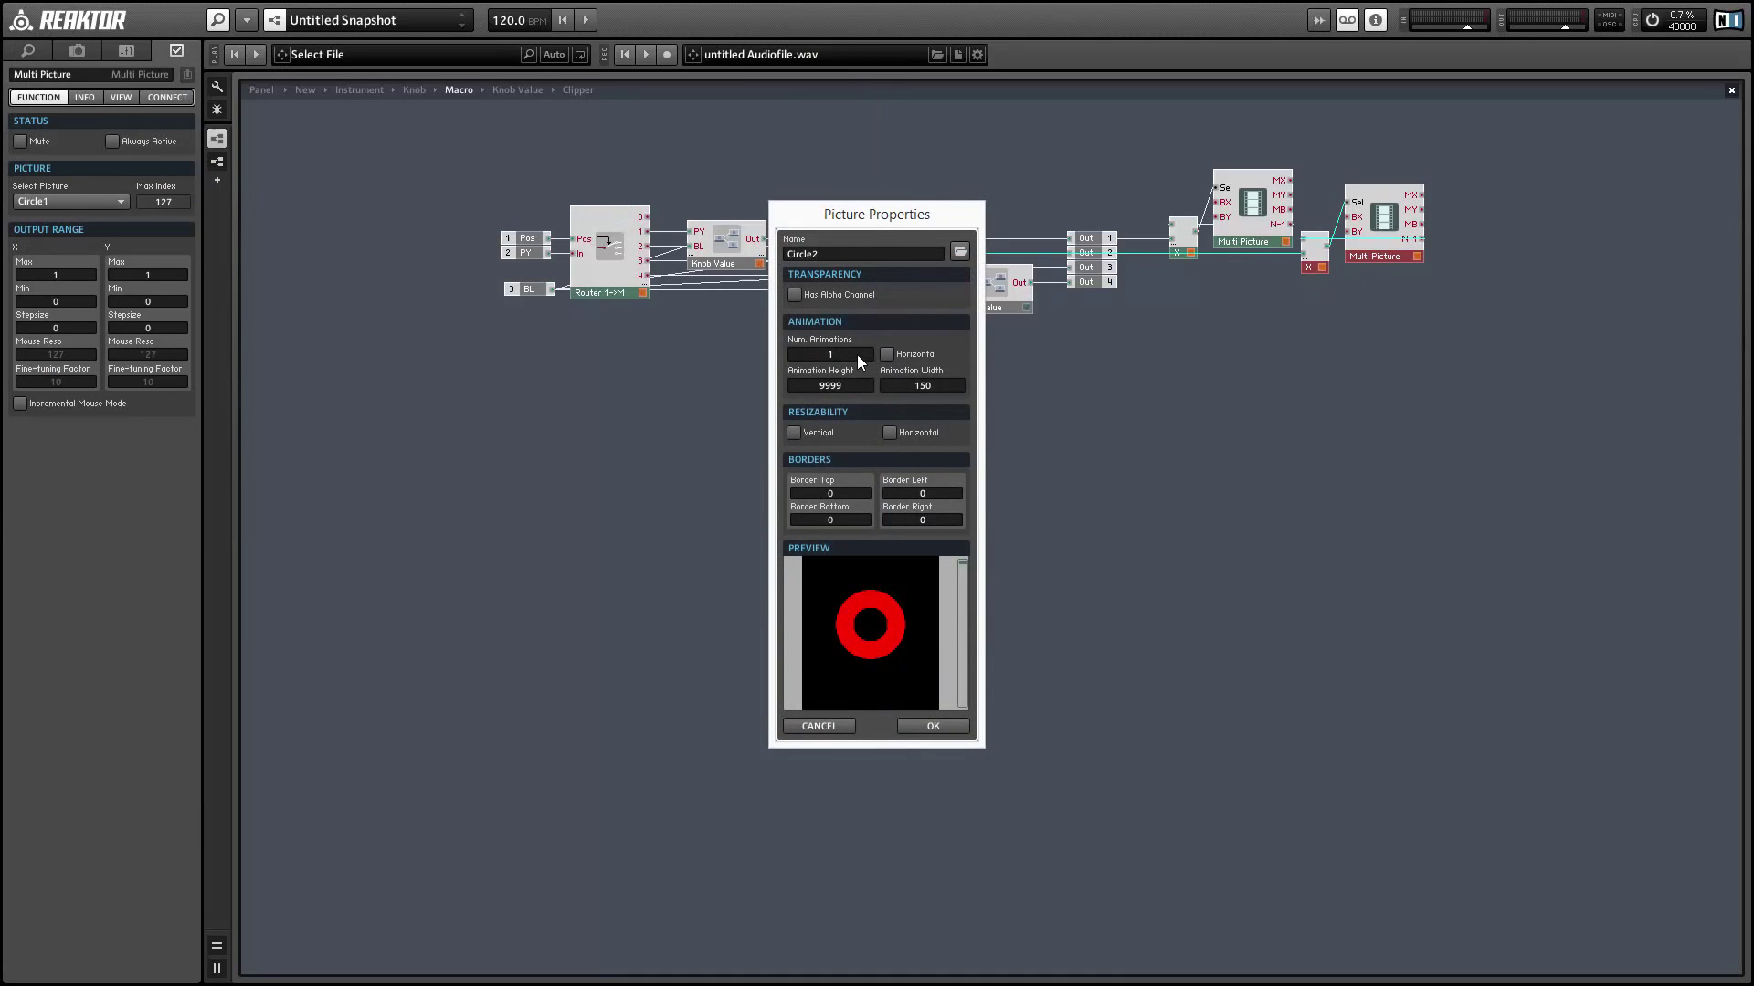
click(927, 726)
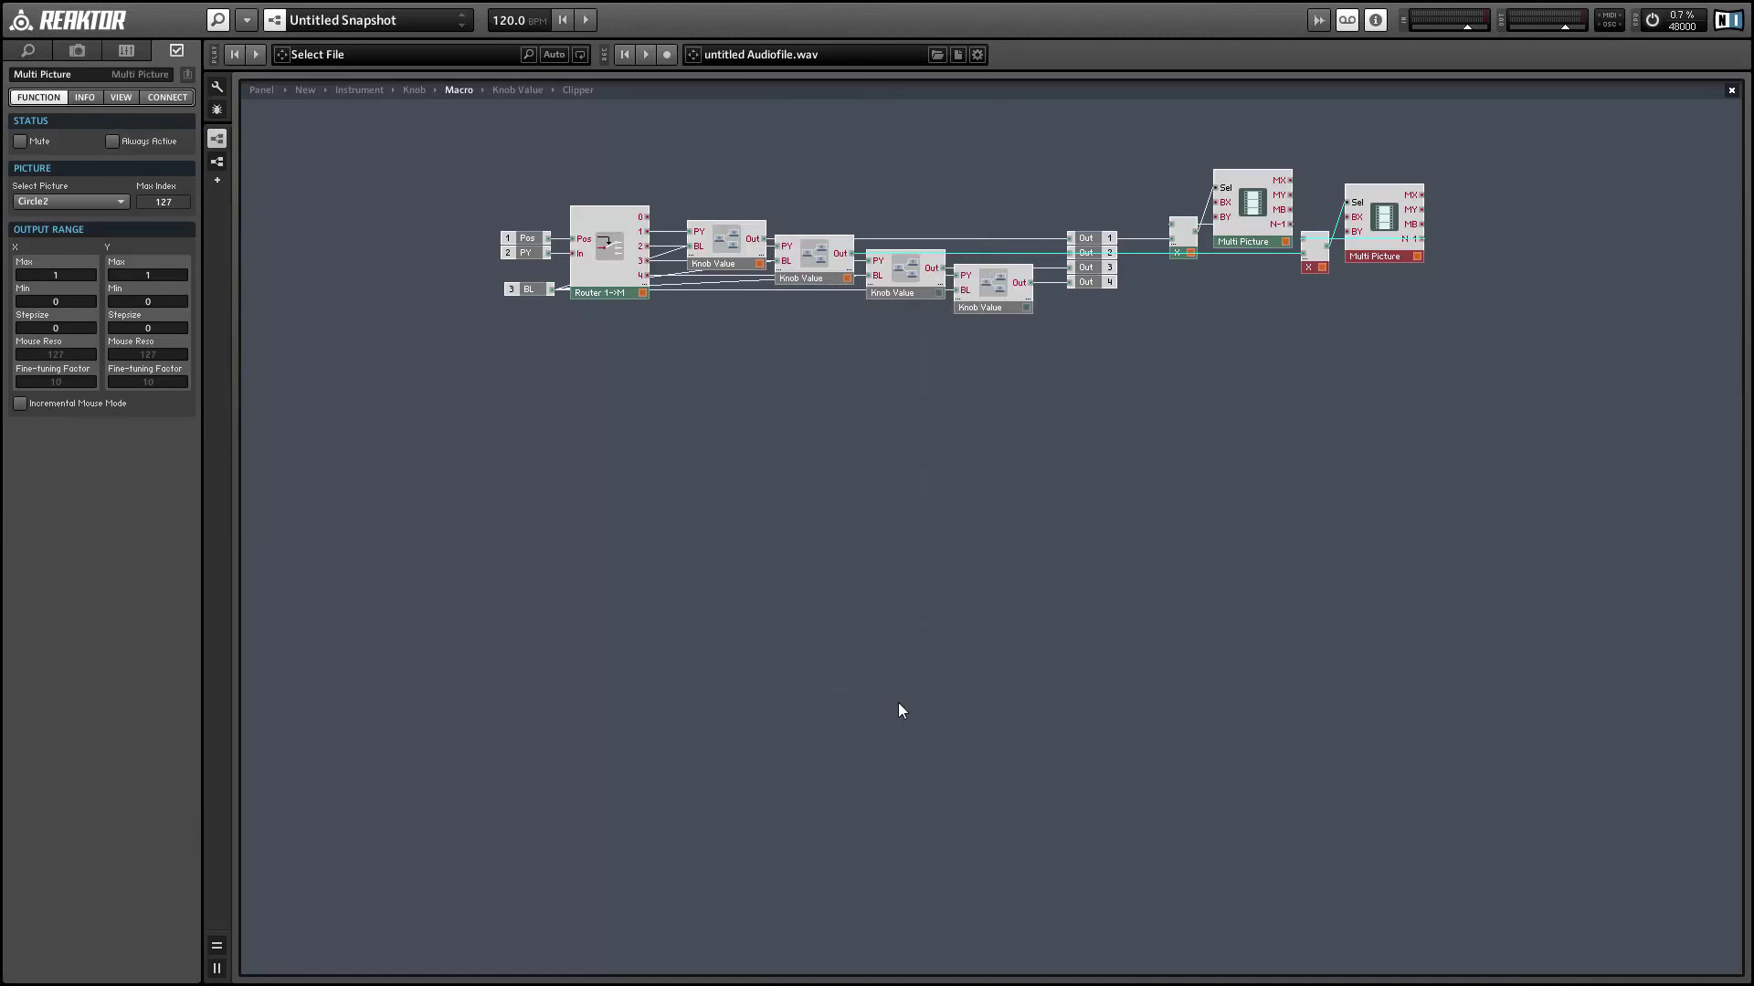
Step: Duplicate both pairs again and wire the new copies from Out 3 and Out 4
drag(1487, 360, 494, 165)
drag(603, 261, 454, 269)
click(1162, 320)
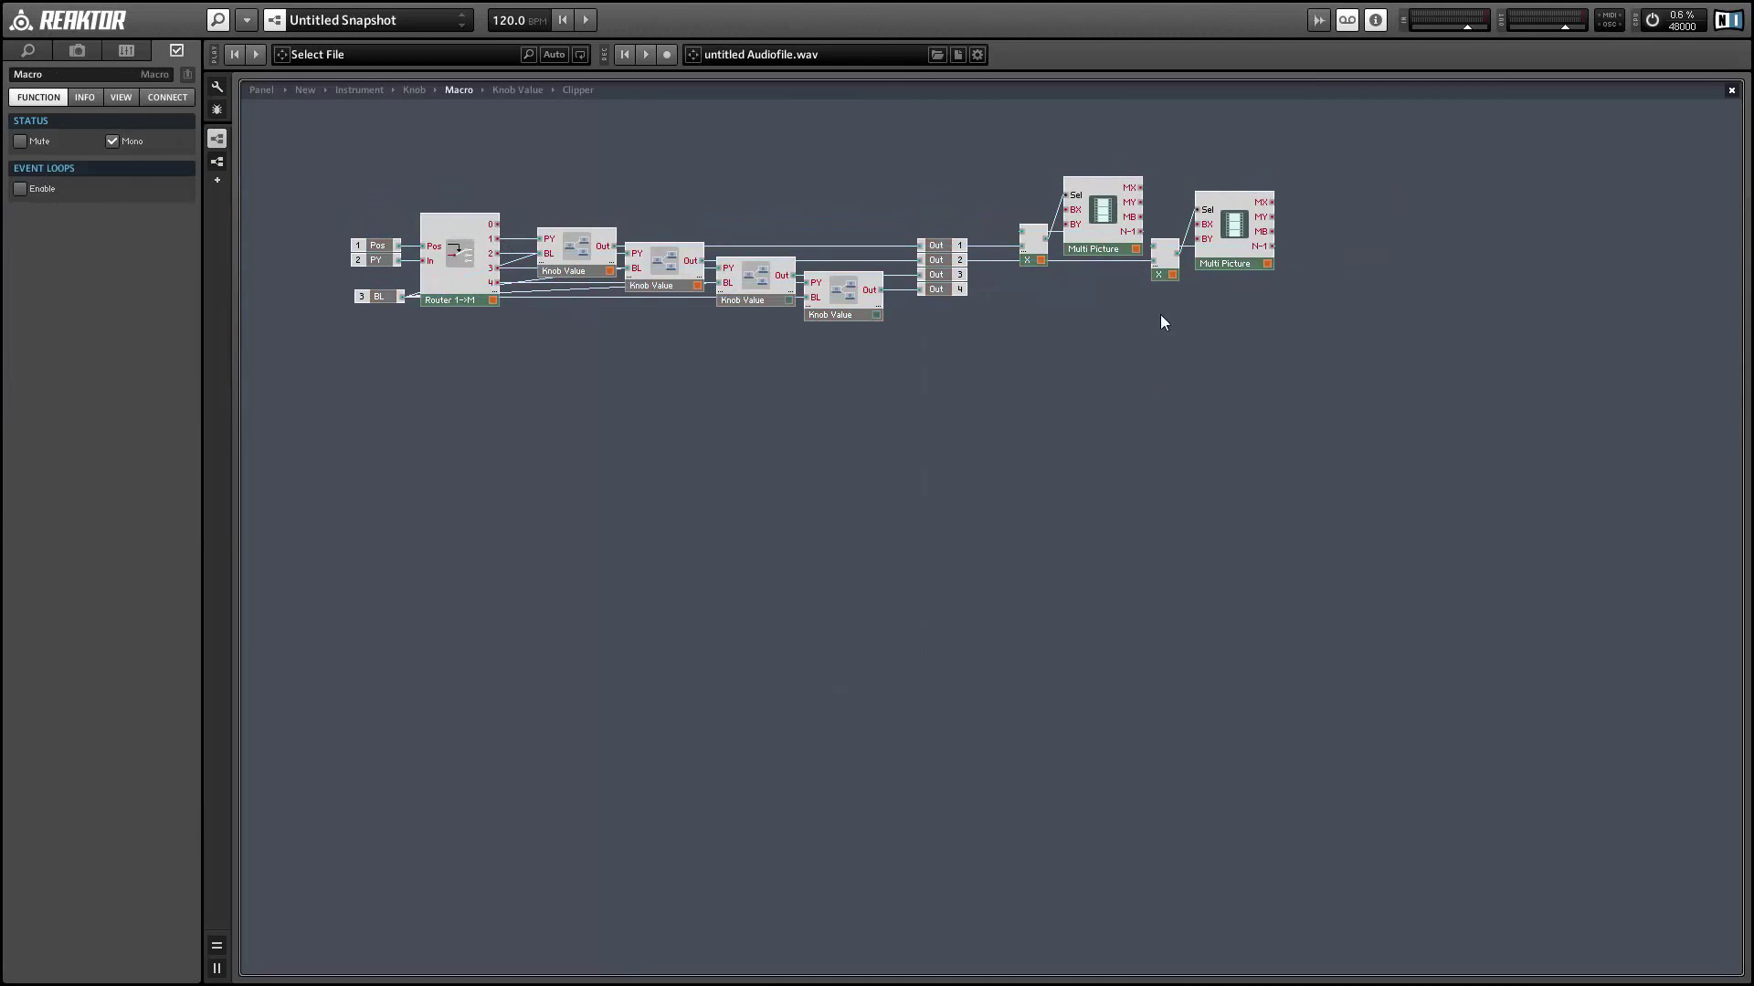
drag(1014, 167, 1268, 296)
drag(1226, 224, 1475, 246)
drag(1271, 283, 959, 274)
drag(1404, 297, 967, 289)
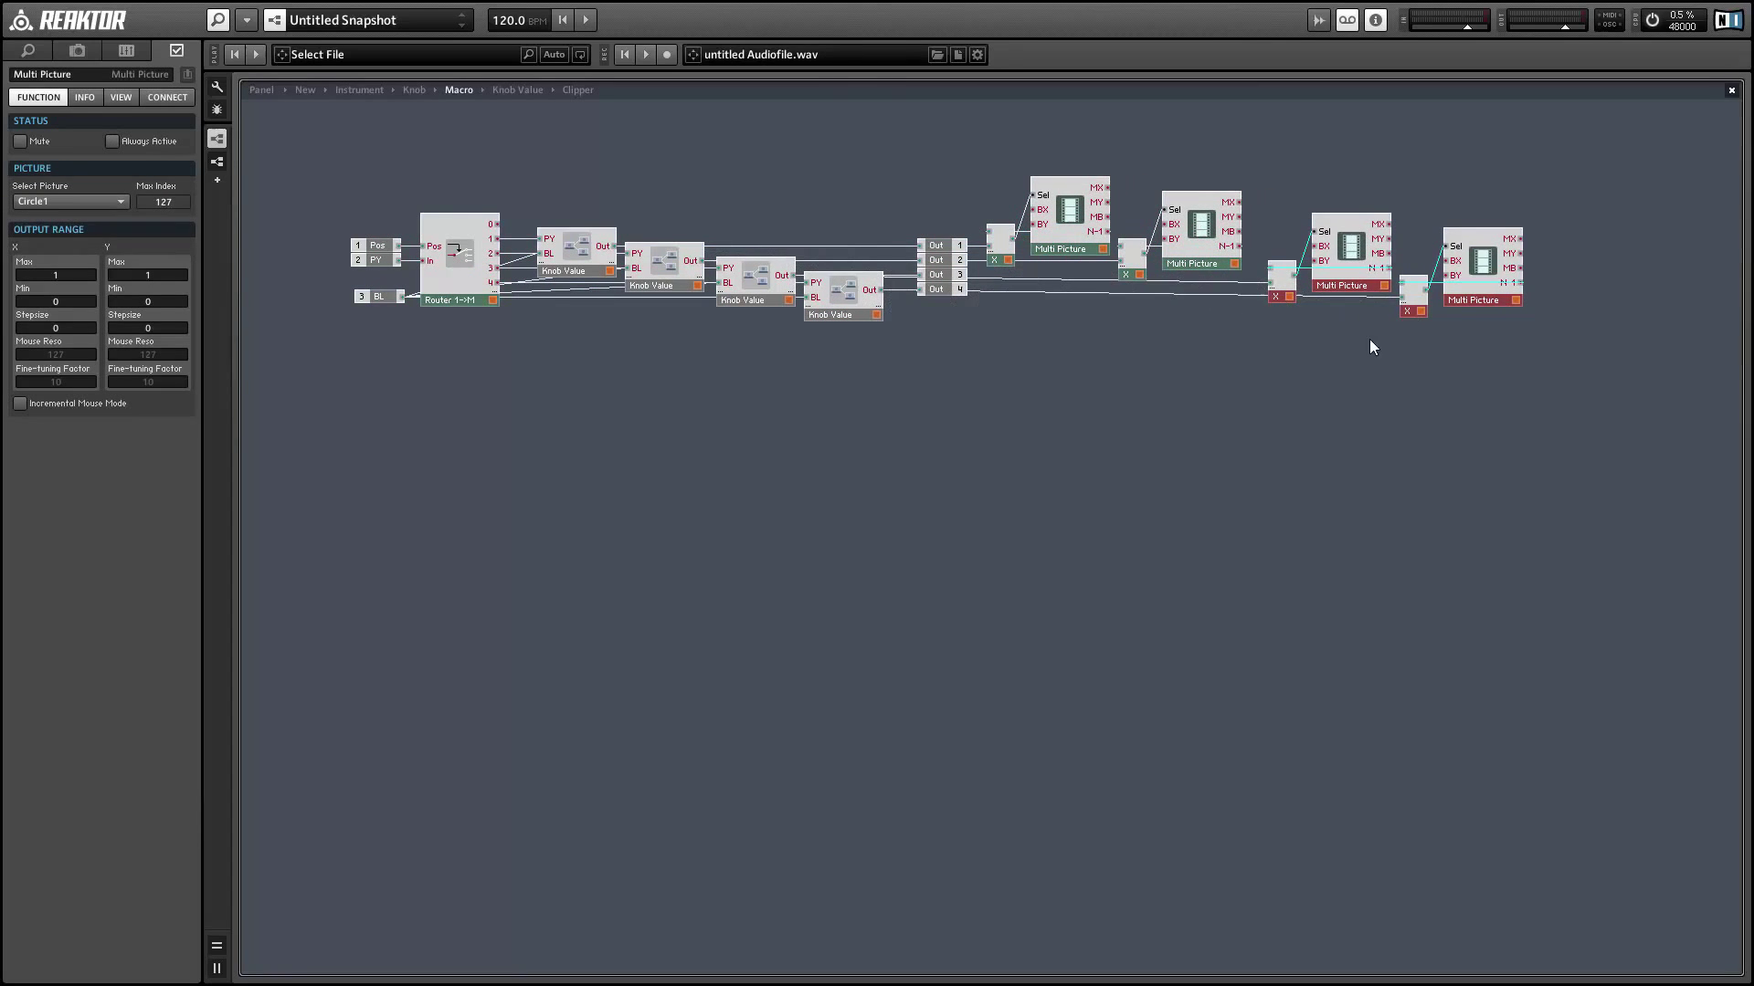
drag(1383, 228, 1372, 221)
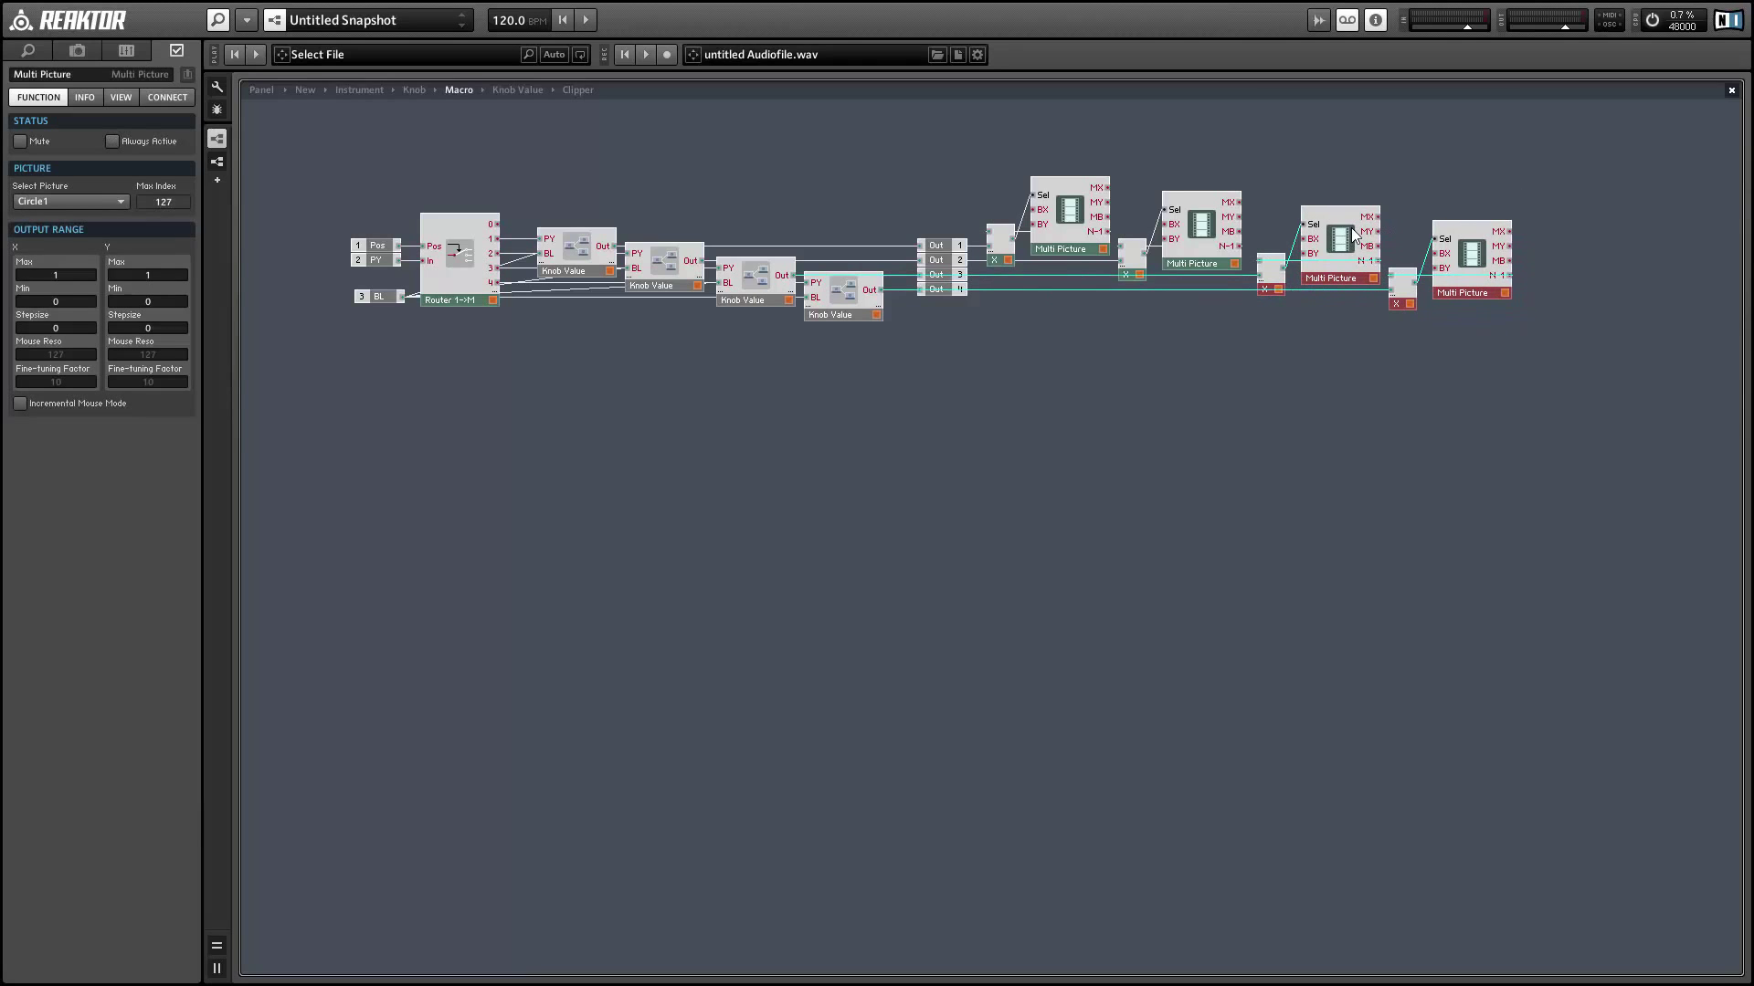
Step: Load the Circle3 image from file into the third Multi Picture with a transparent background
click(55, 201)
click(141, 239)
click(419, 188)
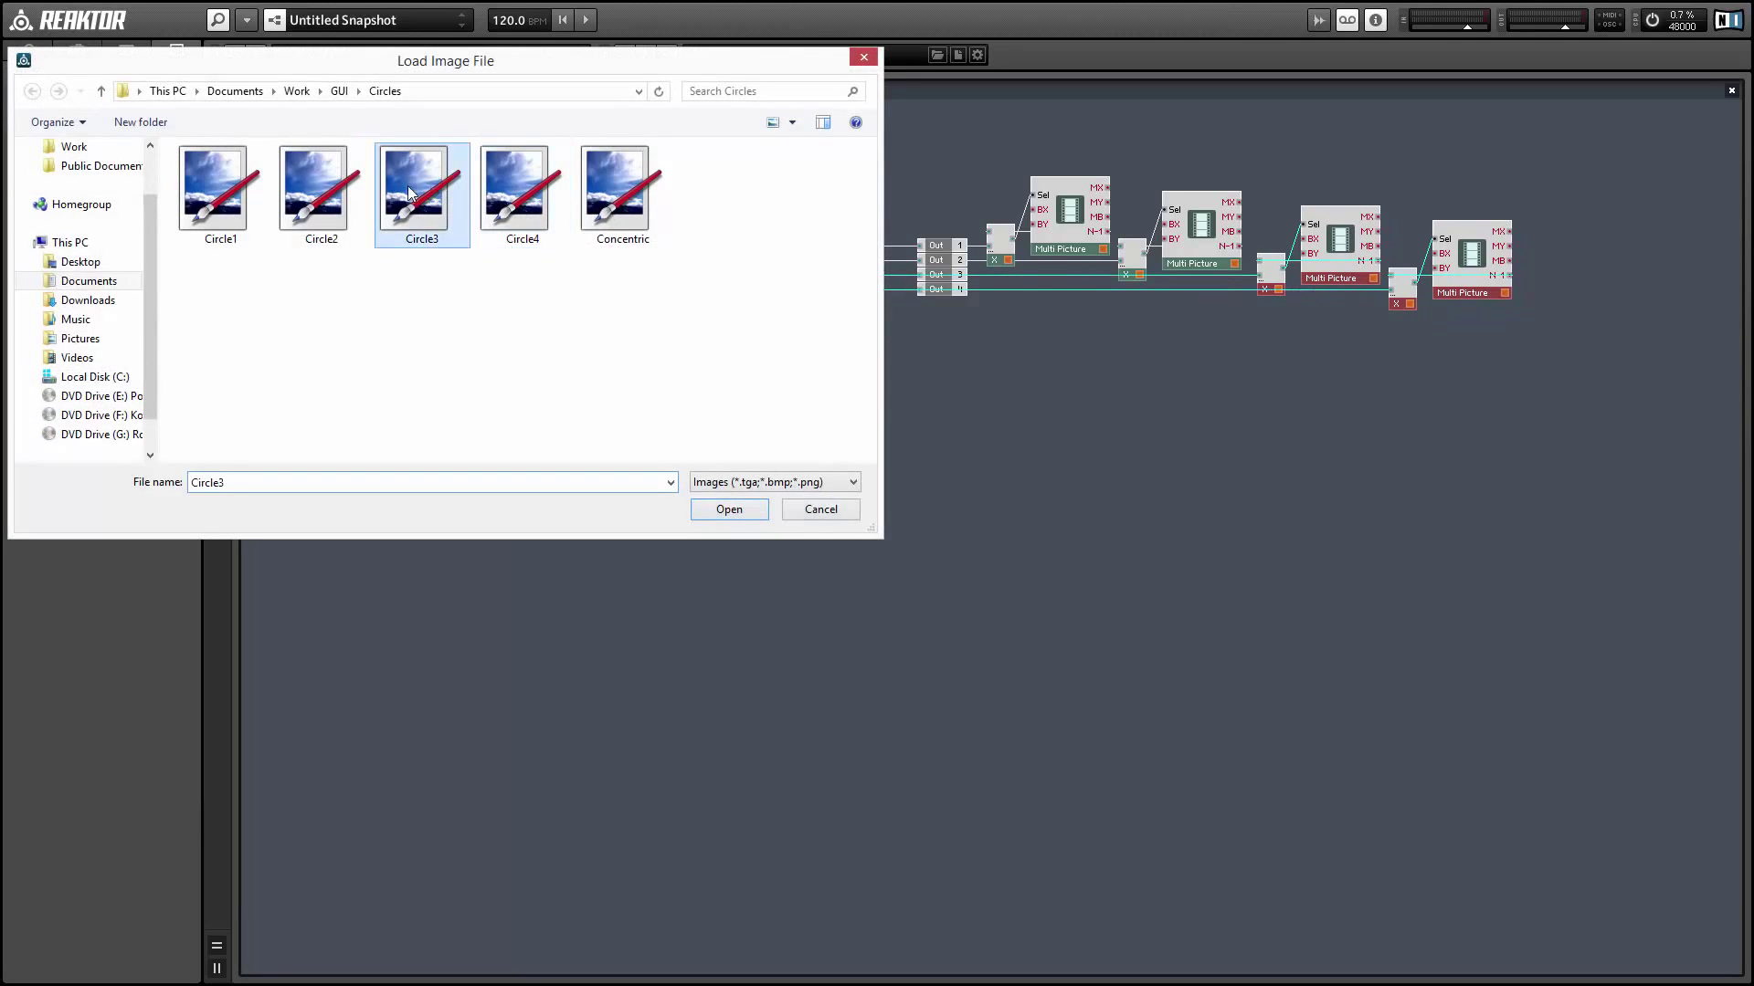
click(724, 505)
click(852, 296)
click(842, 356)
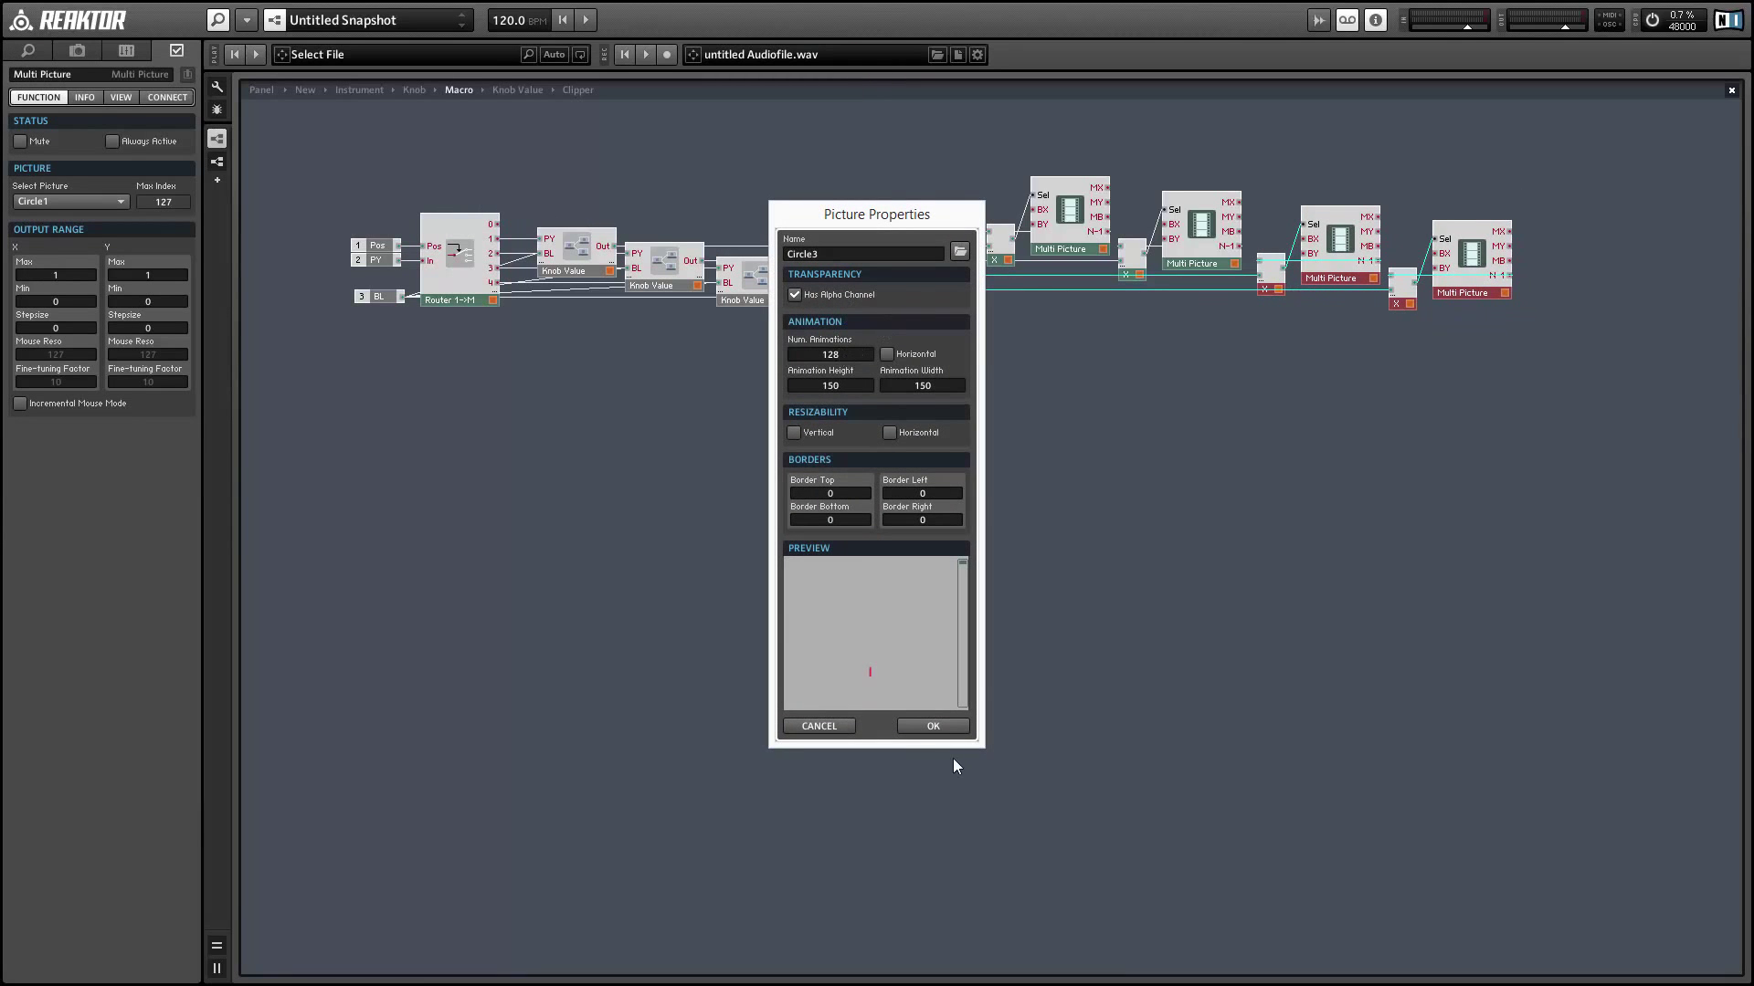
click(937, 726)
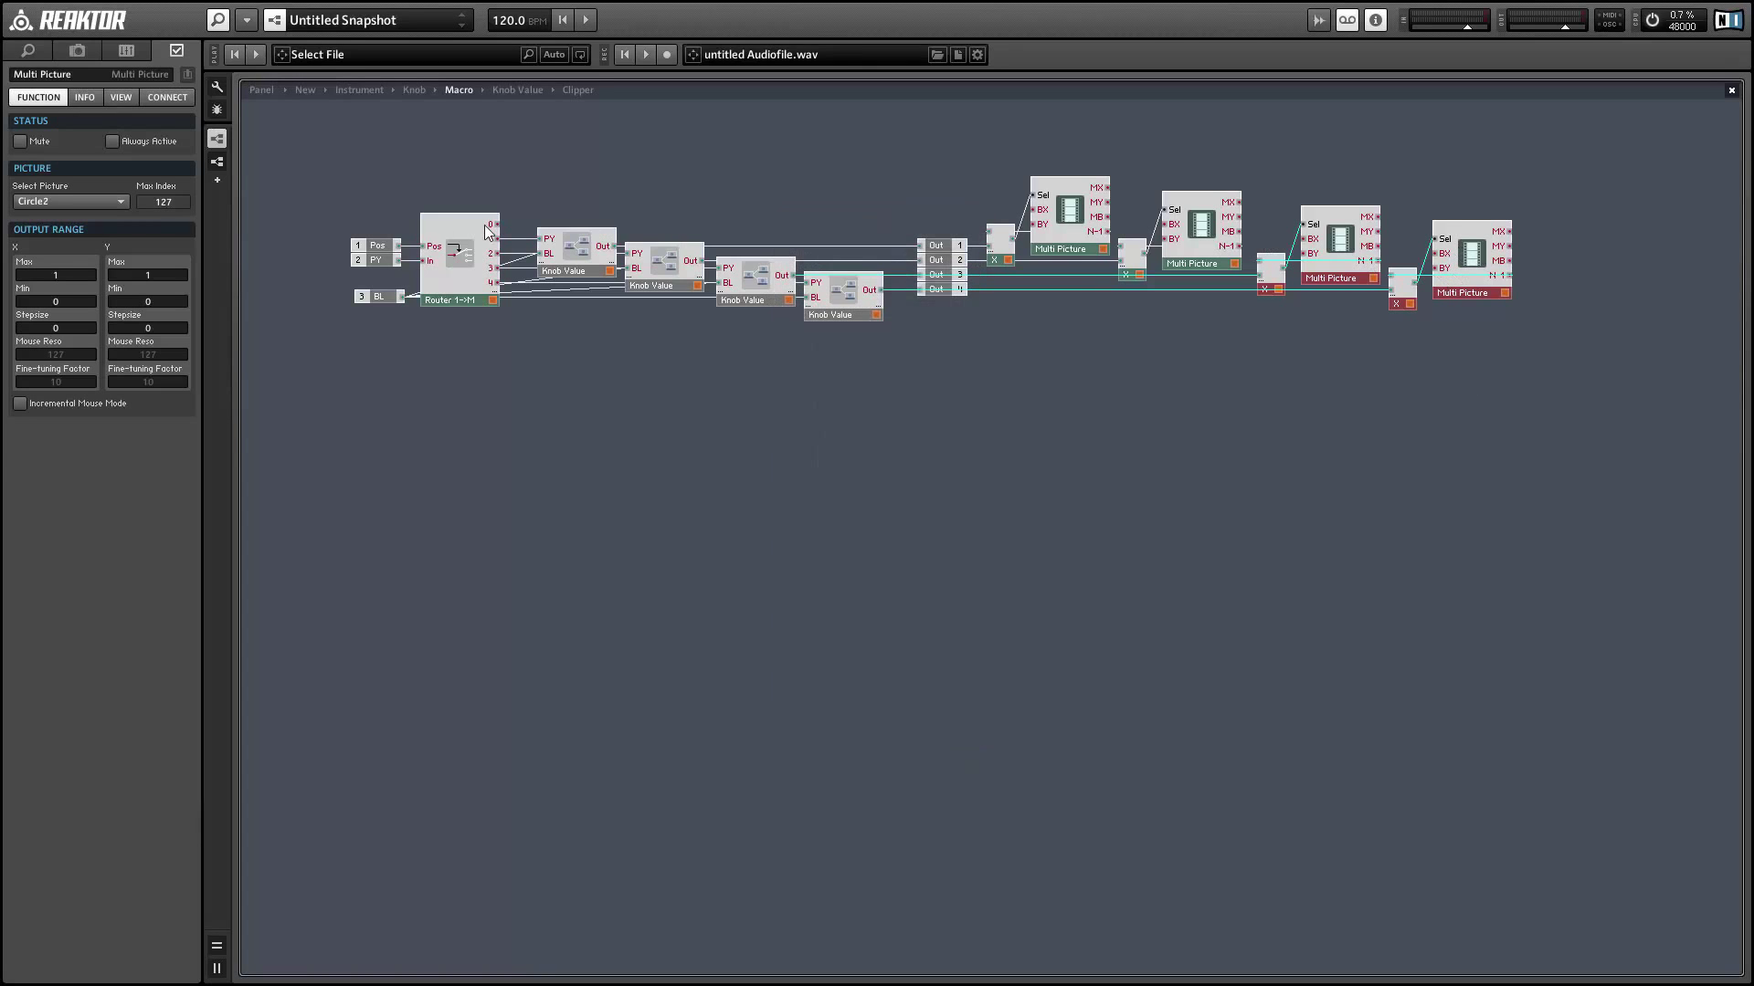
Step: Load the Circle4 image from file into the fourth Multi Picture
click(69, 205)
click(55, 219)
double_click(525, 192)
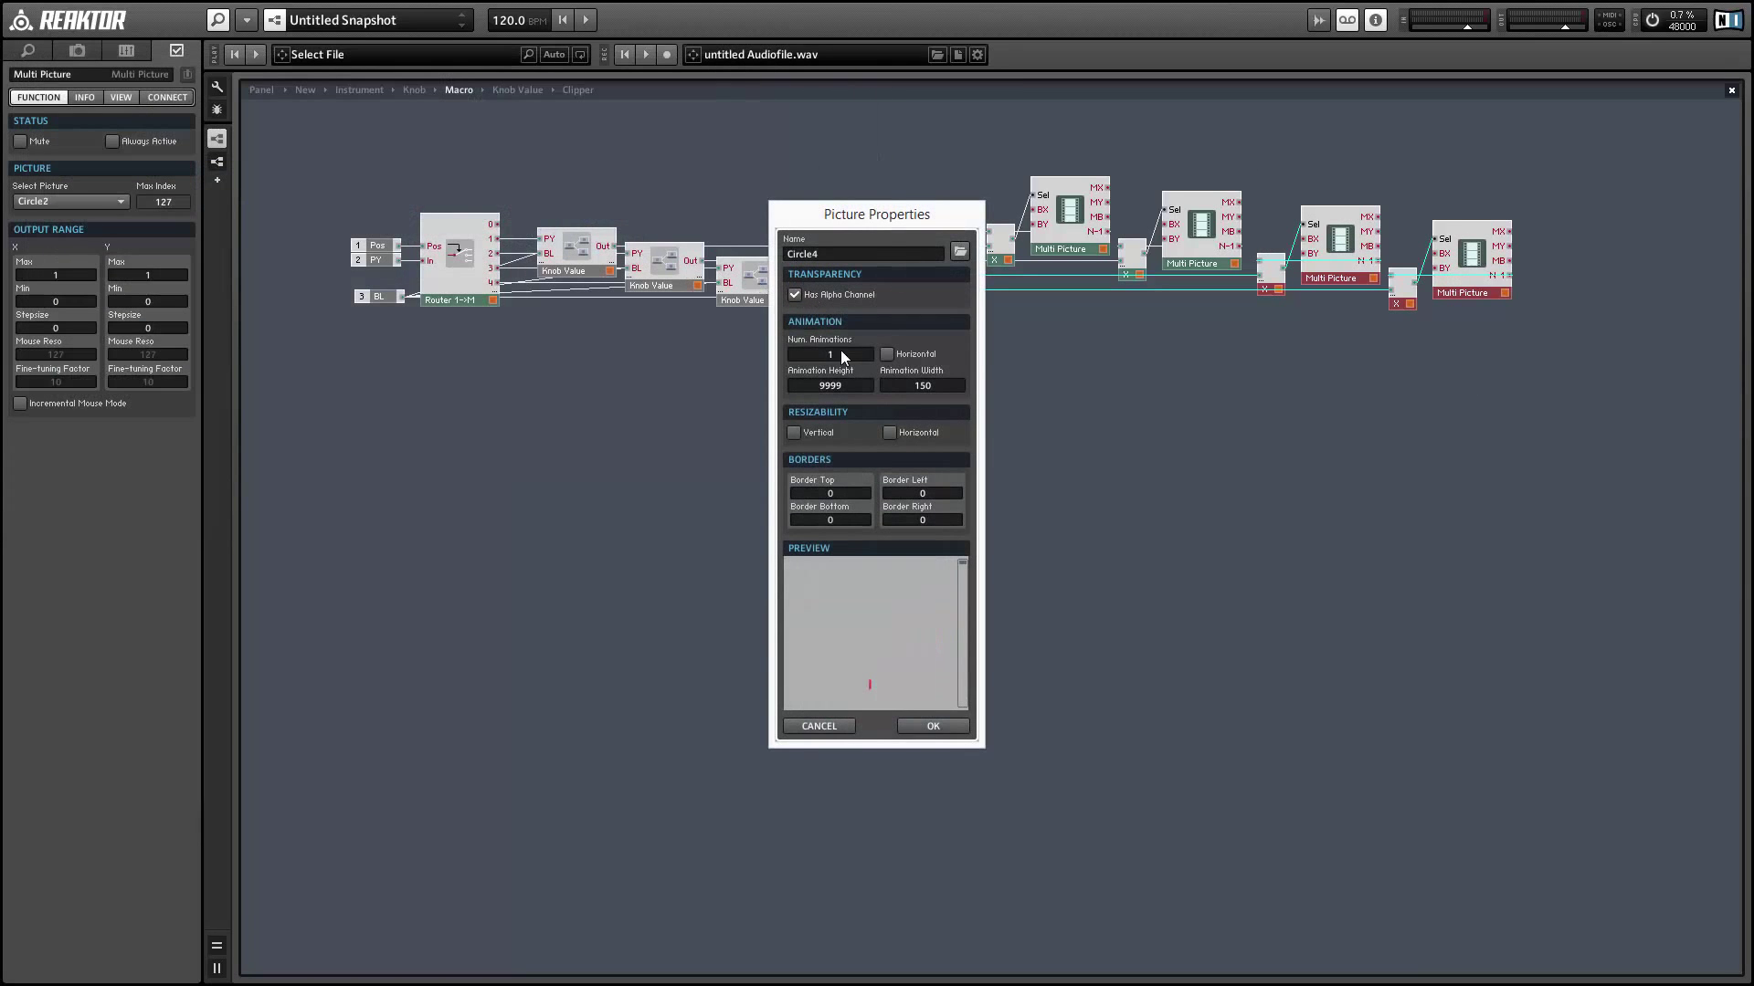
click(930, 725)
click(921, 566)
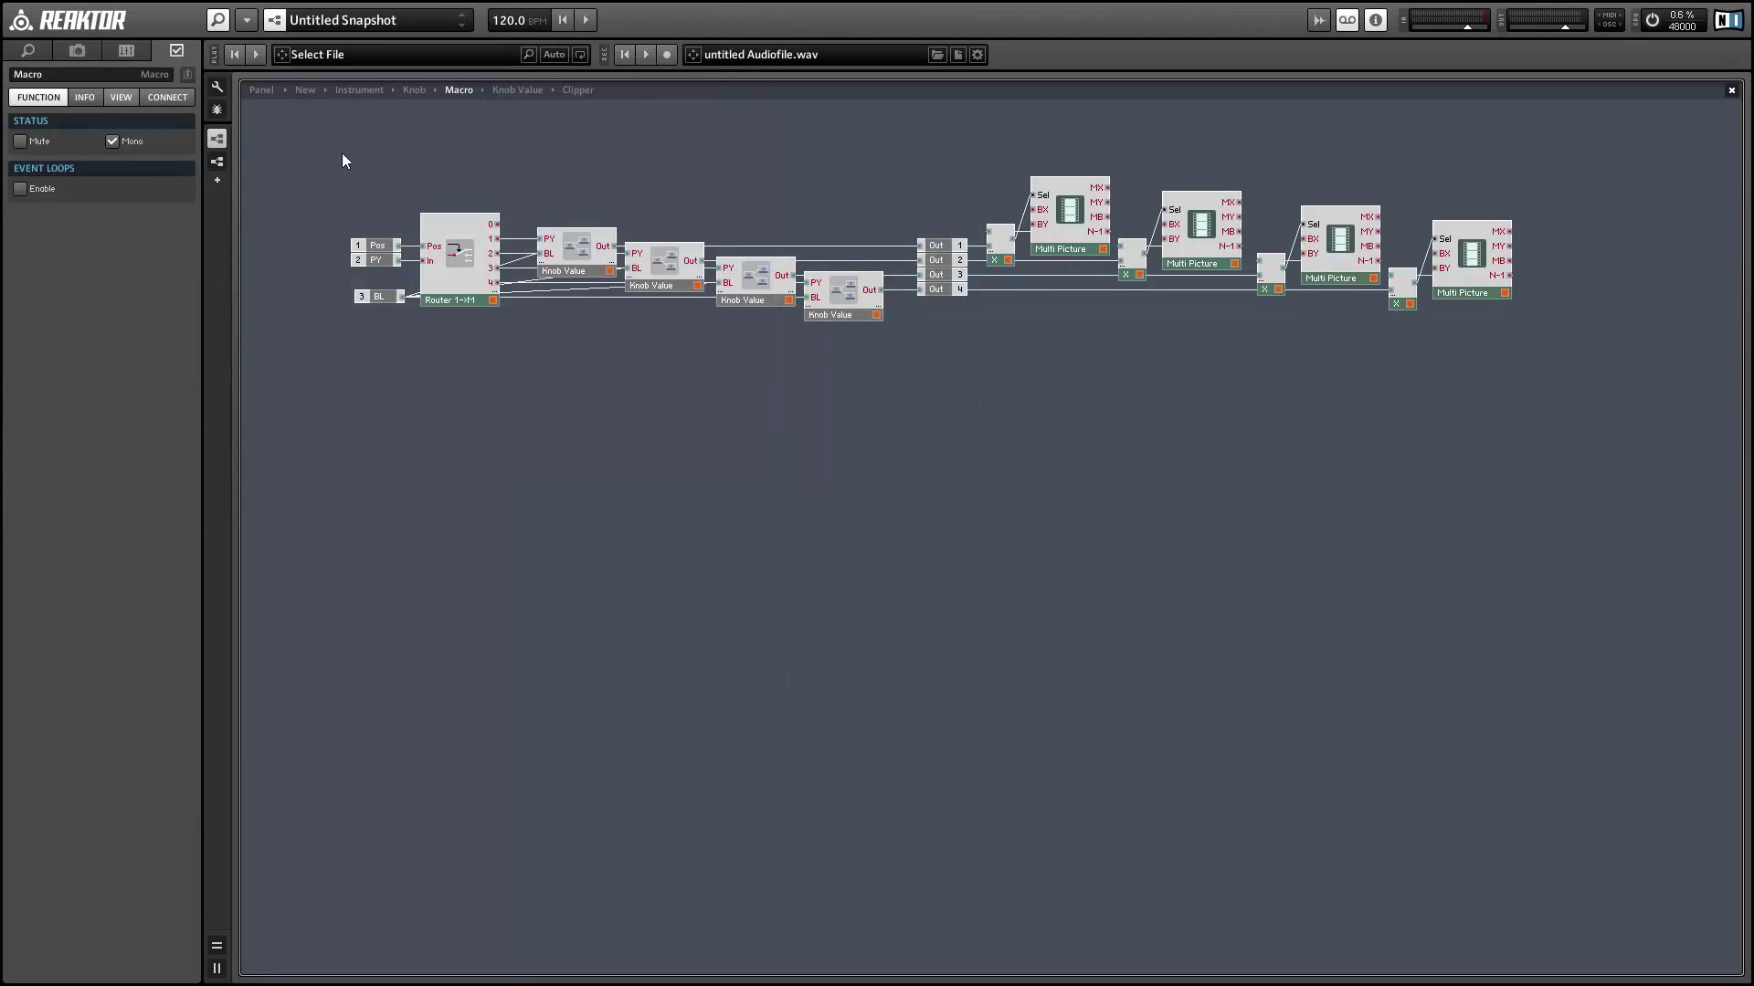
Step: On the panel, stack the circle graphics on top of each other and hide the Multi Picture label
click(256, 90)
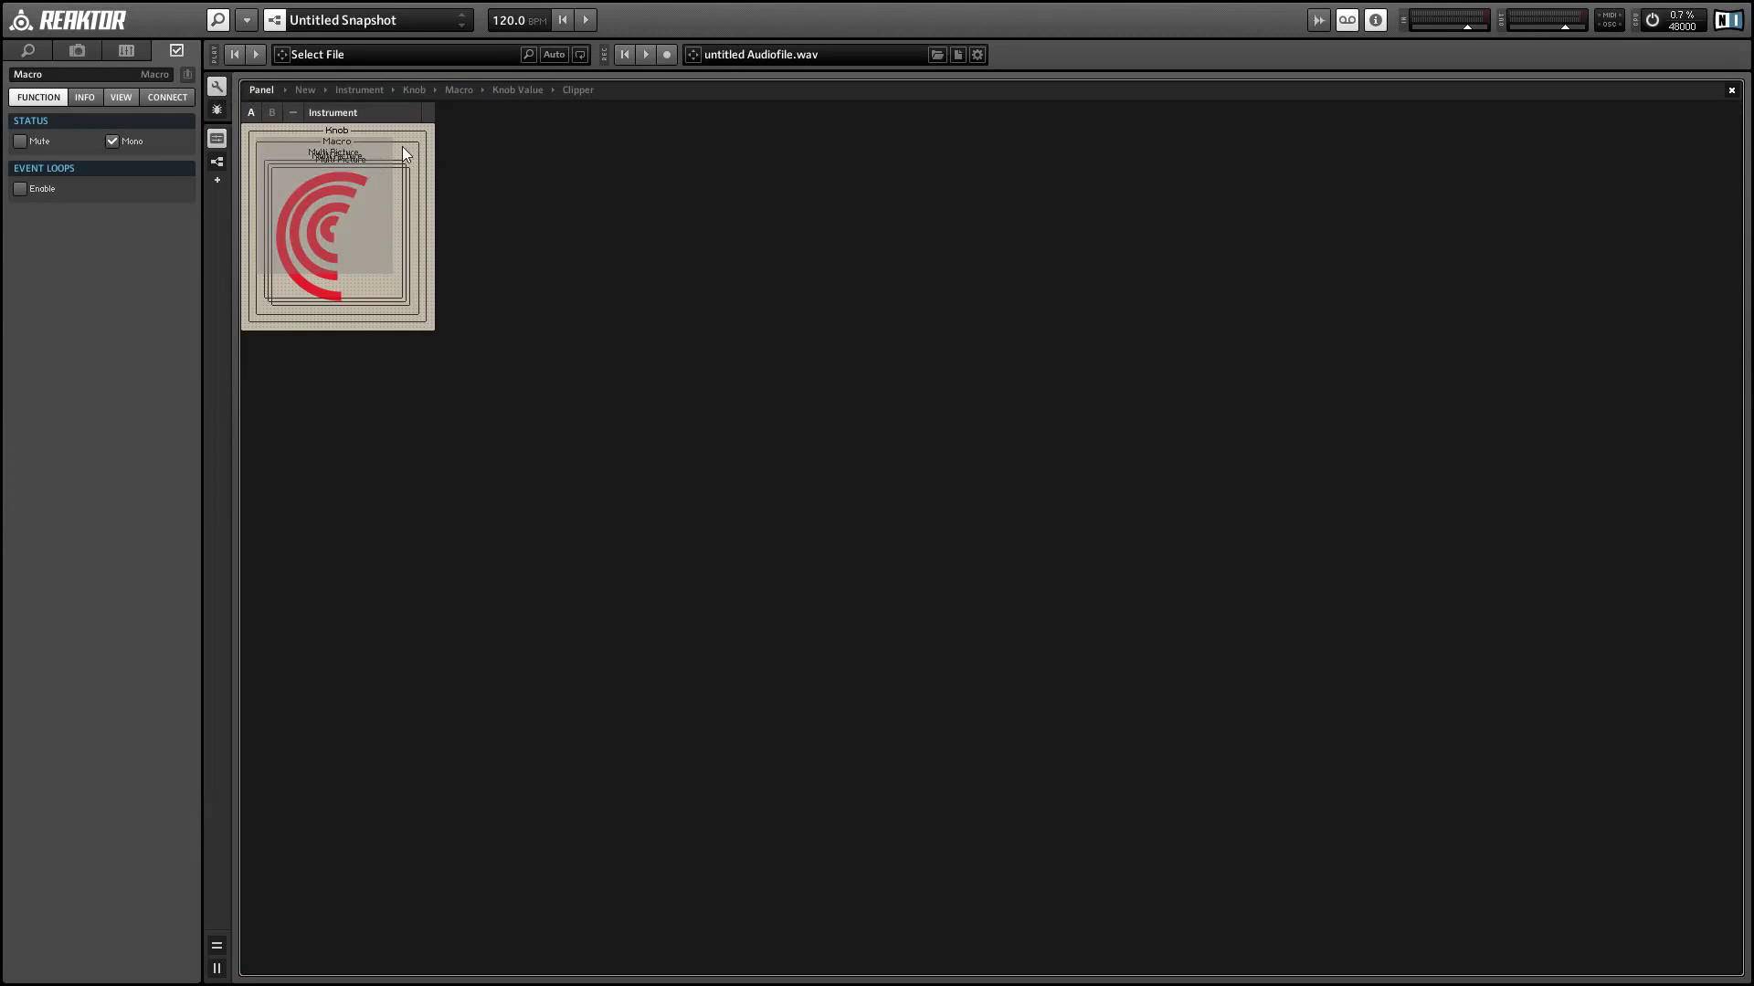
drag(405, 153, 655, 667)
click(112, 174)
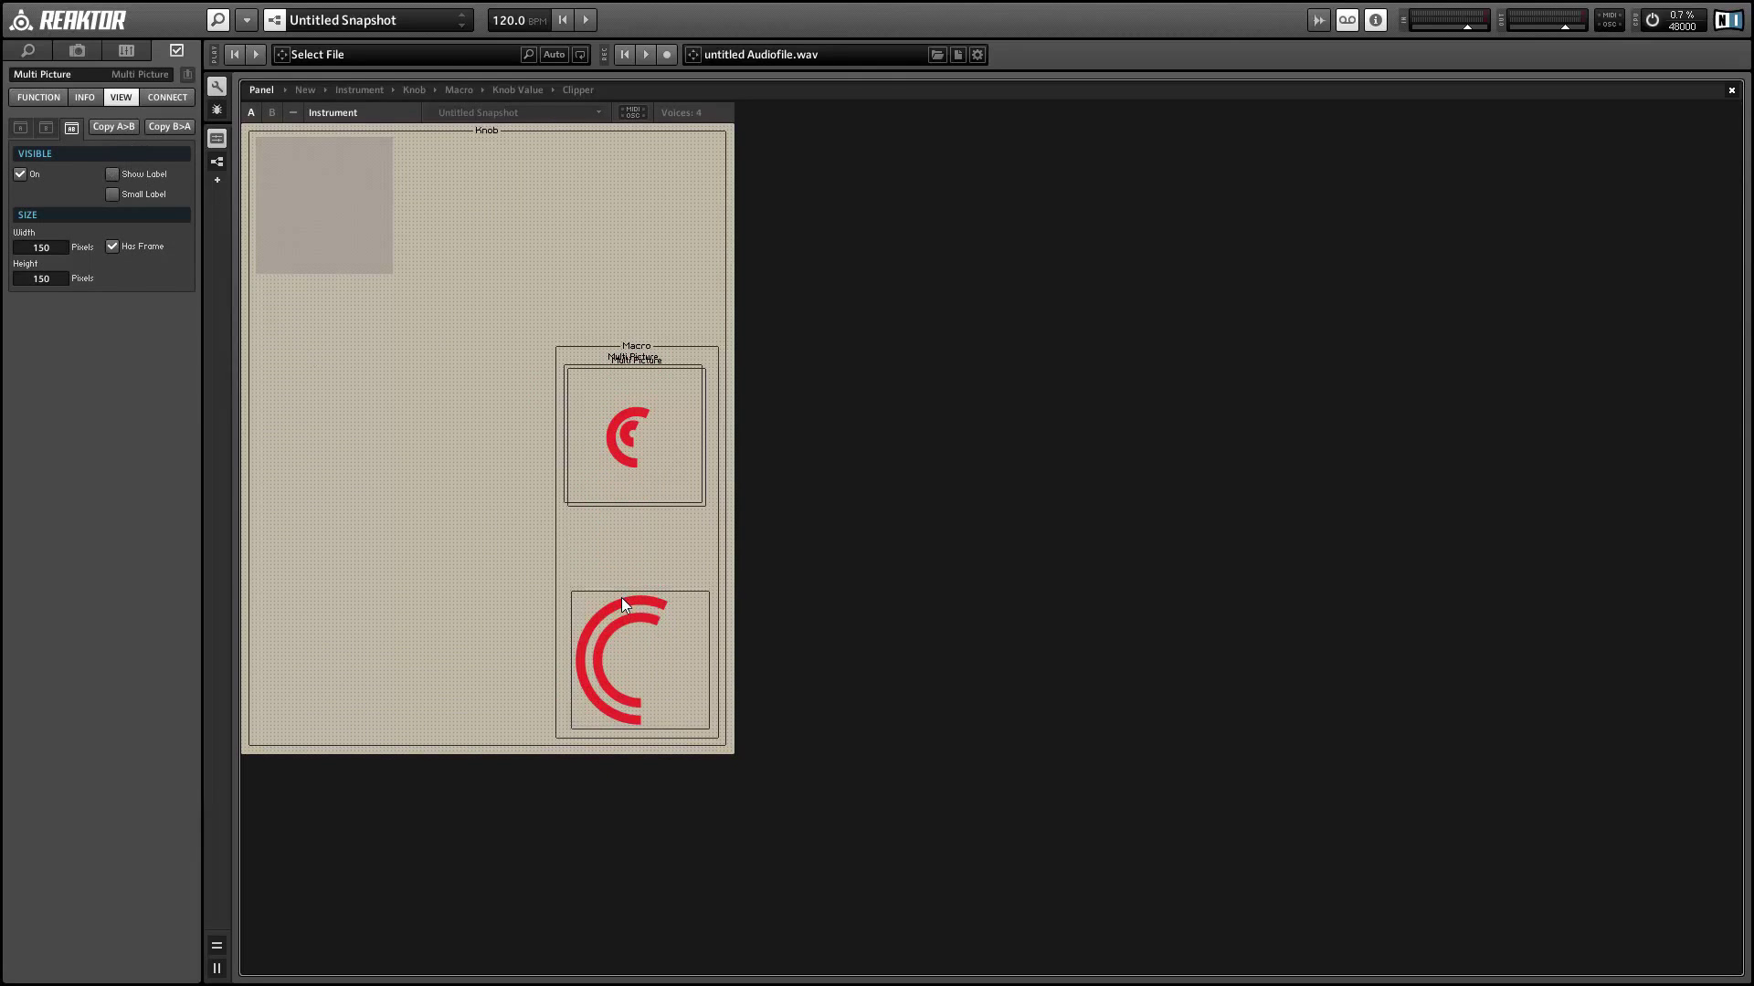
drag(600, 388, 606, 619)
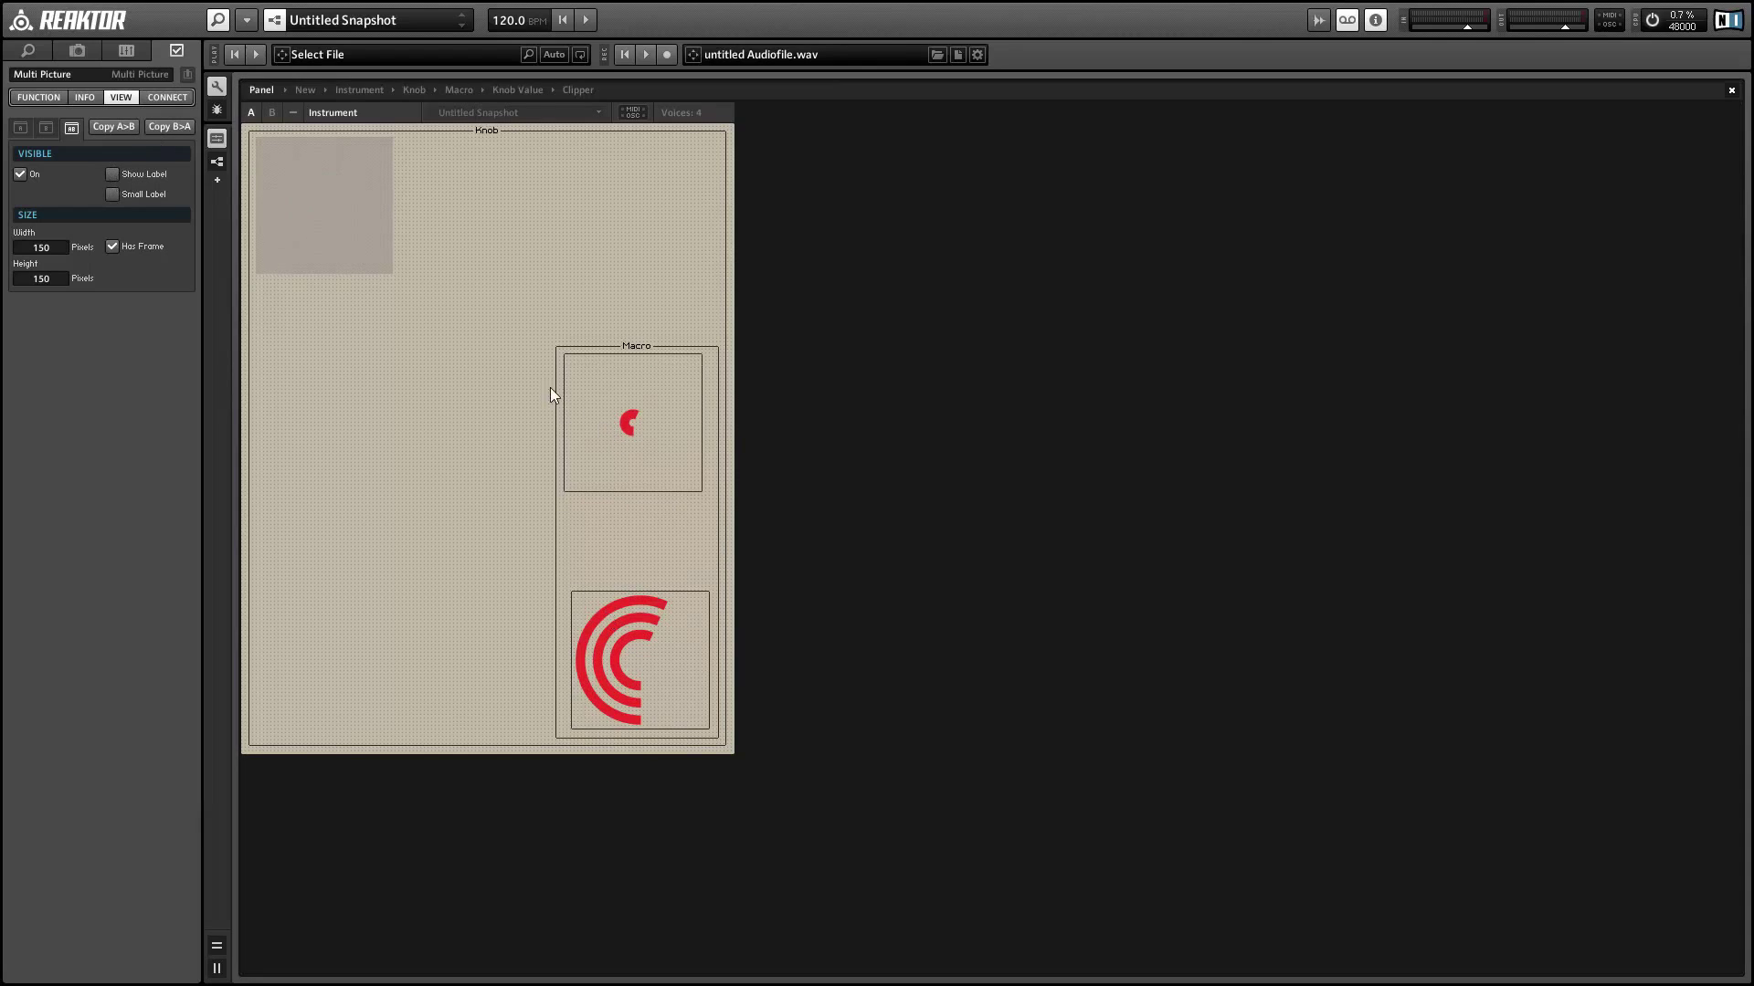
drag(571, 393, 652, 656)
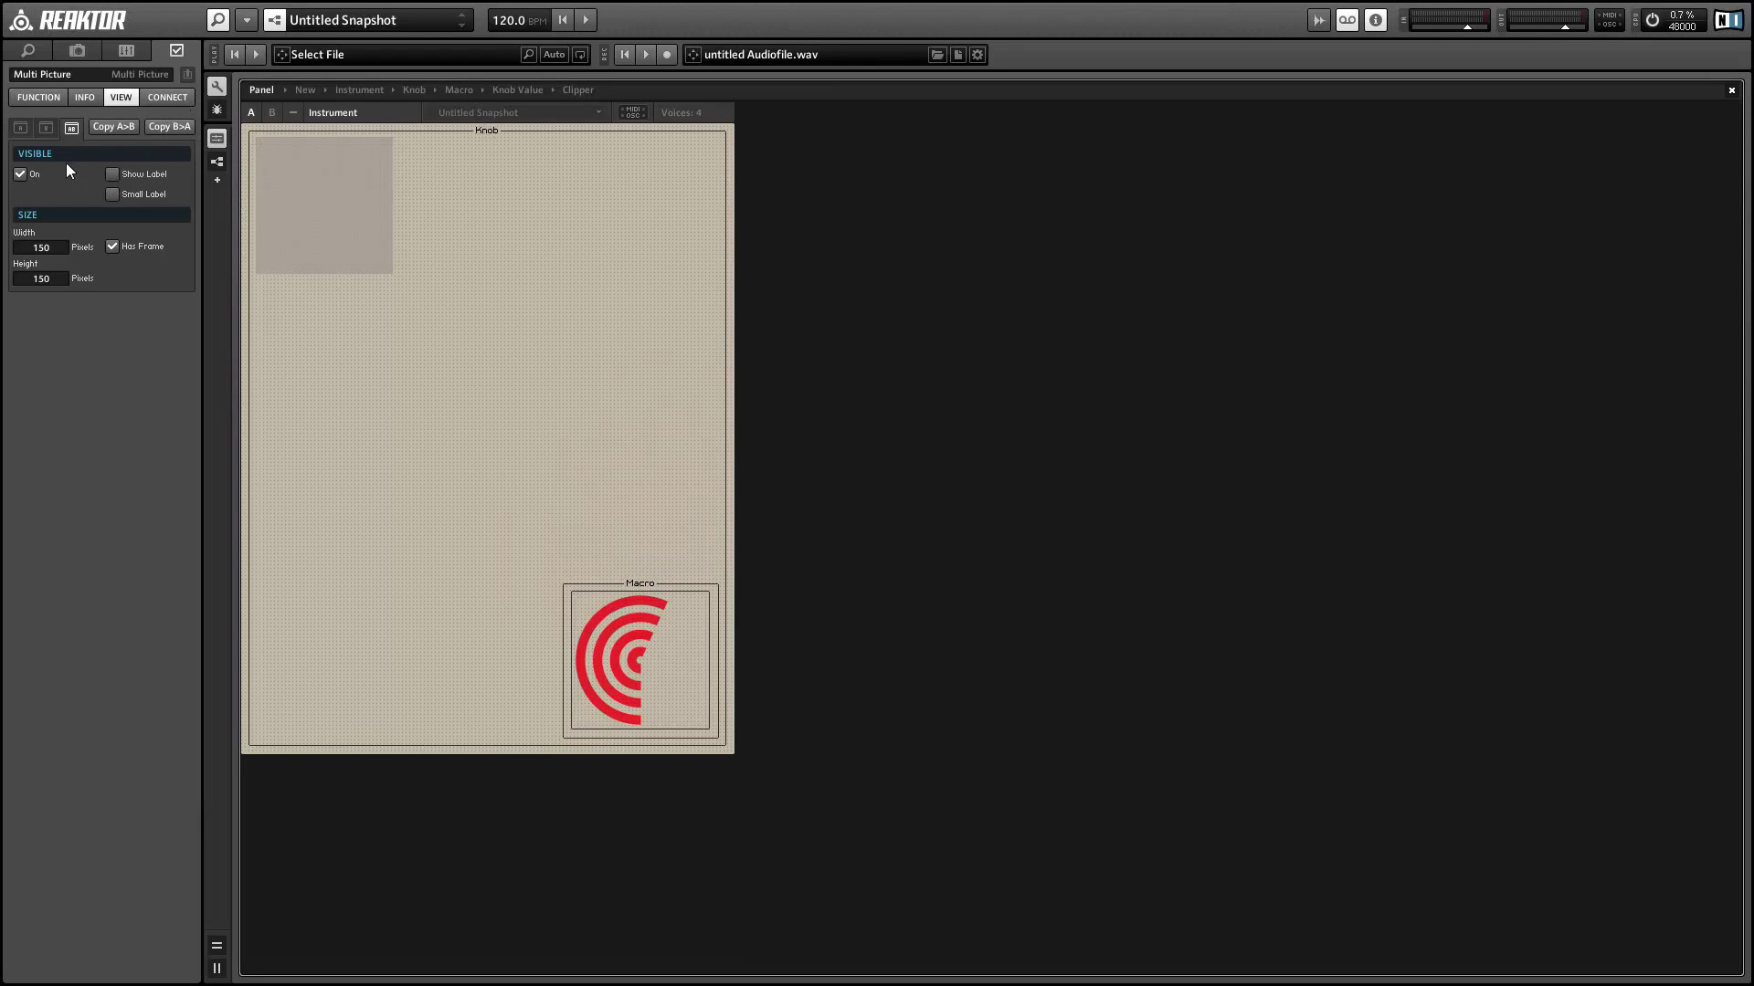
Step: Remove the frames from the last Multi Picture and from the Macro on the panel
click(216, 87)
click(529, 88)
double_click(1274, 315)
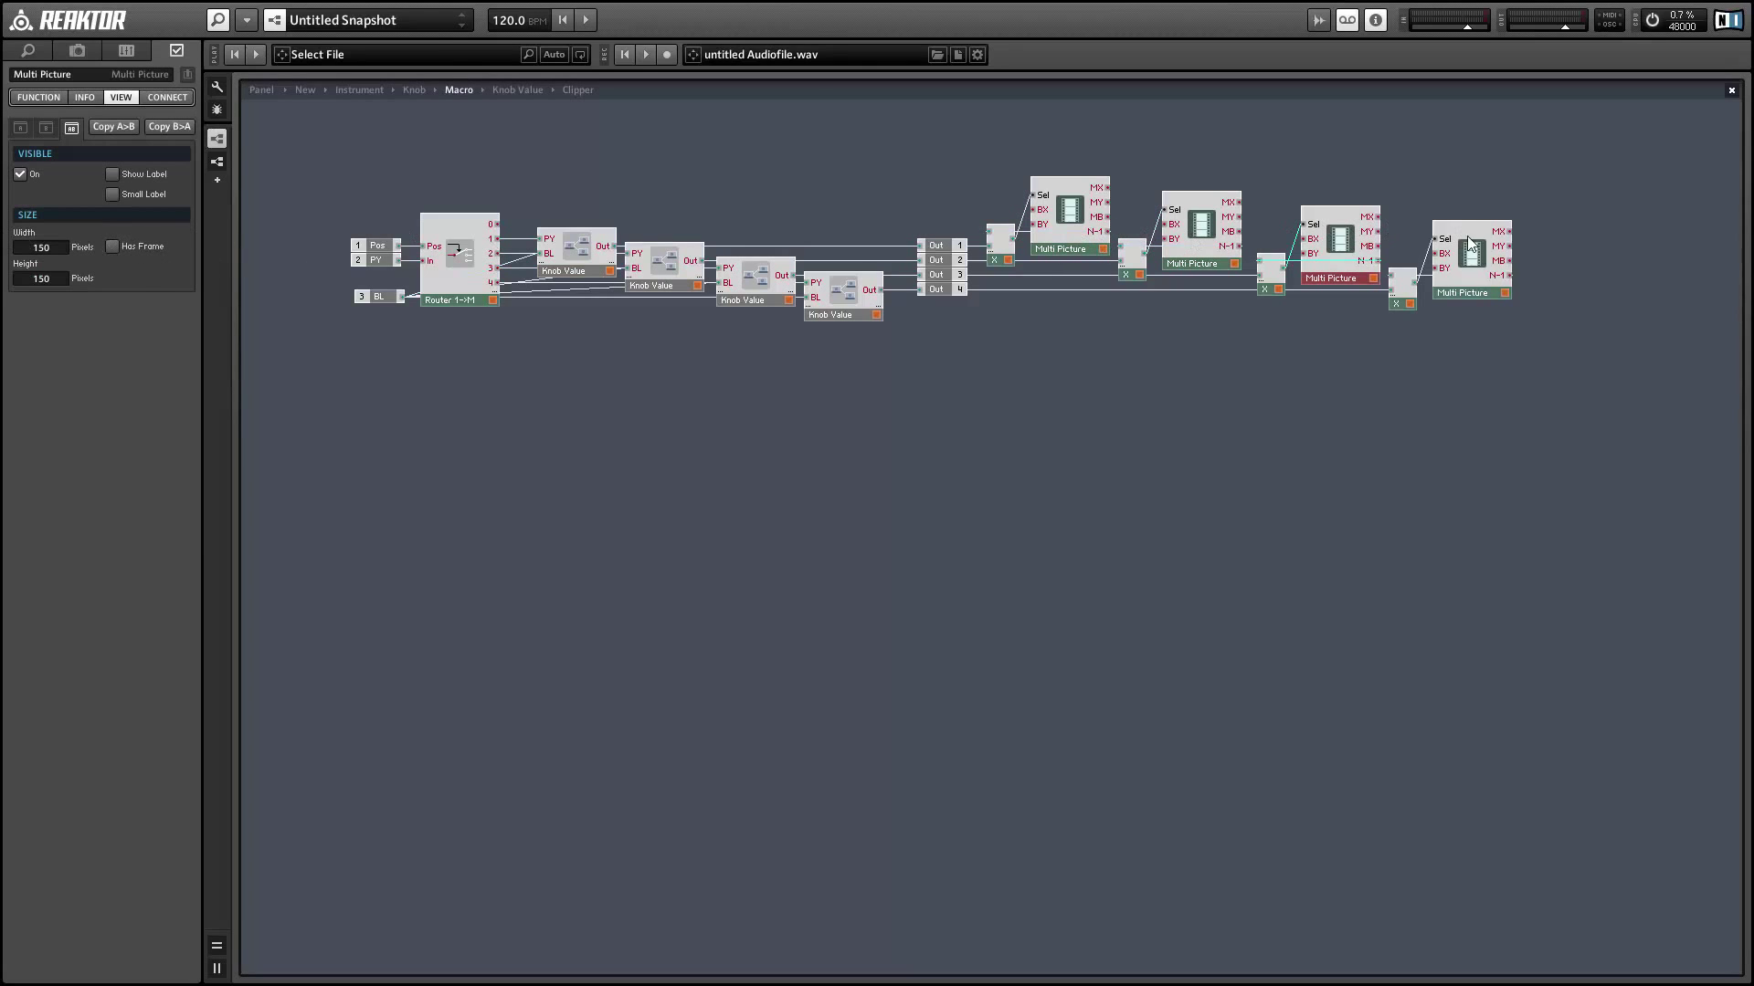
click(112, 246)
click(274, 90)
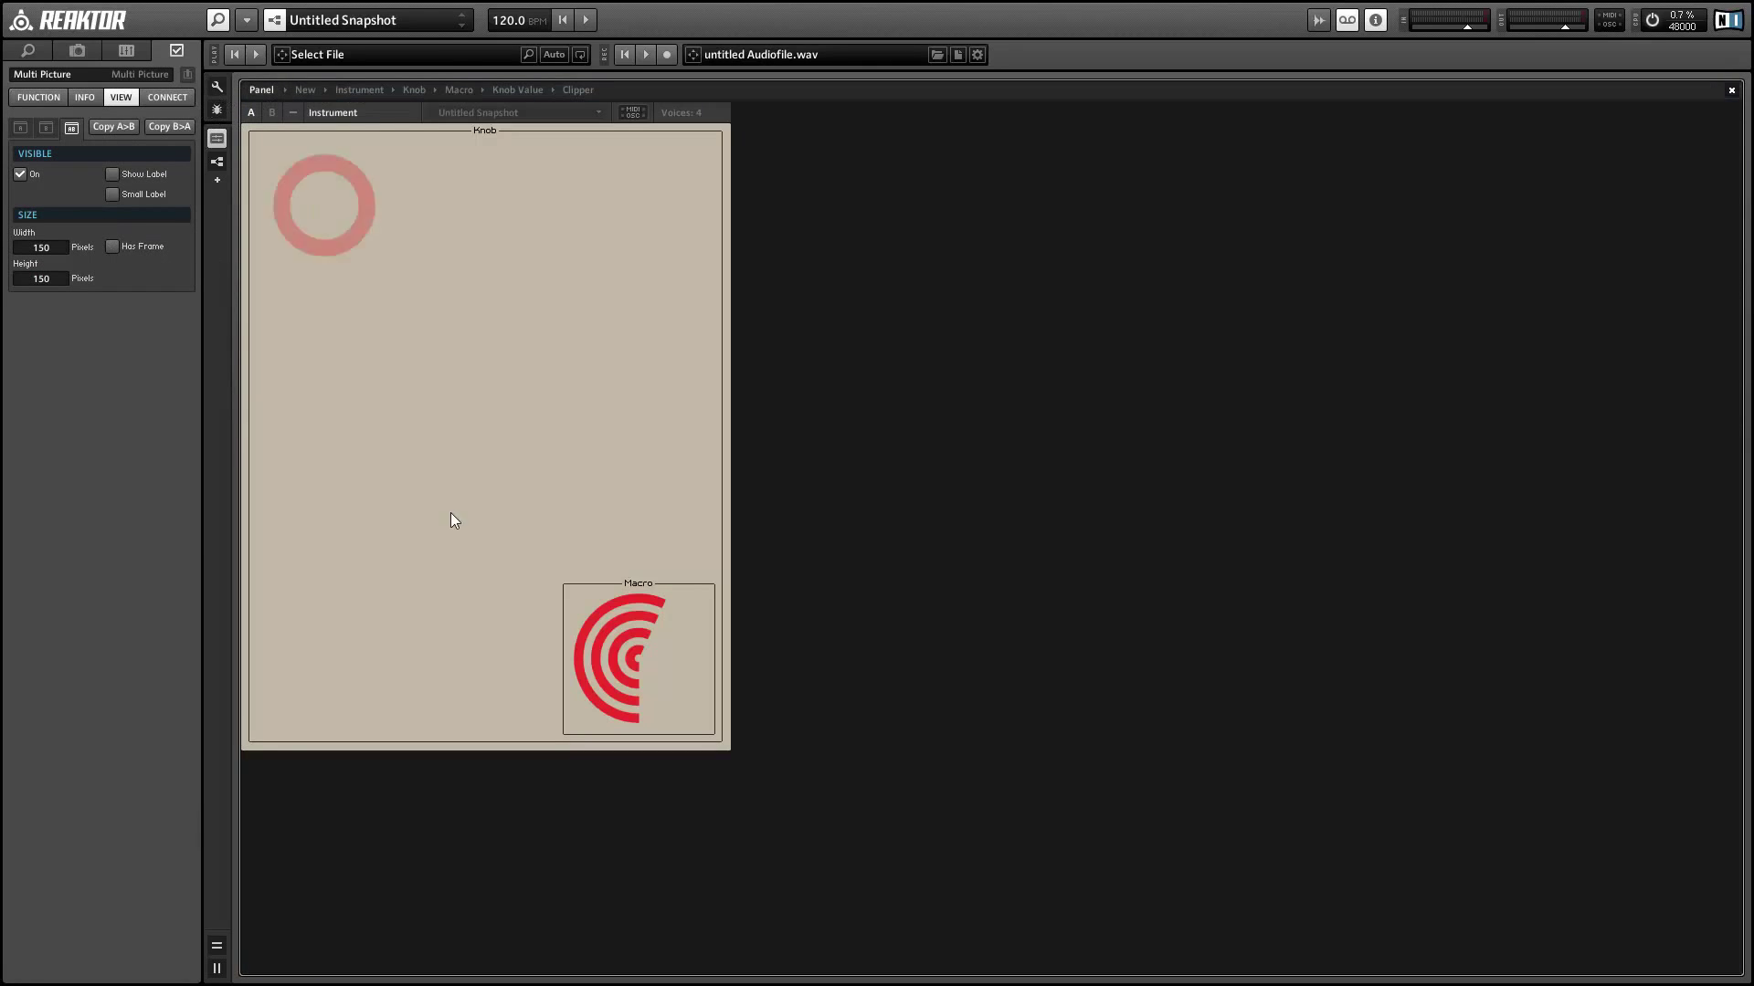
click(650, 583)
click(21, 391)
Step: Move the stacked knob graphic to the panel's top-left corner
click(218, 87)
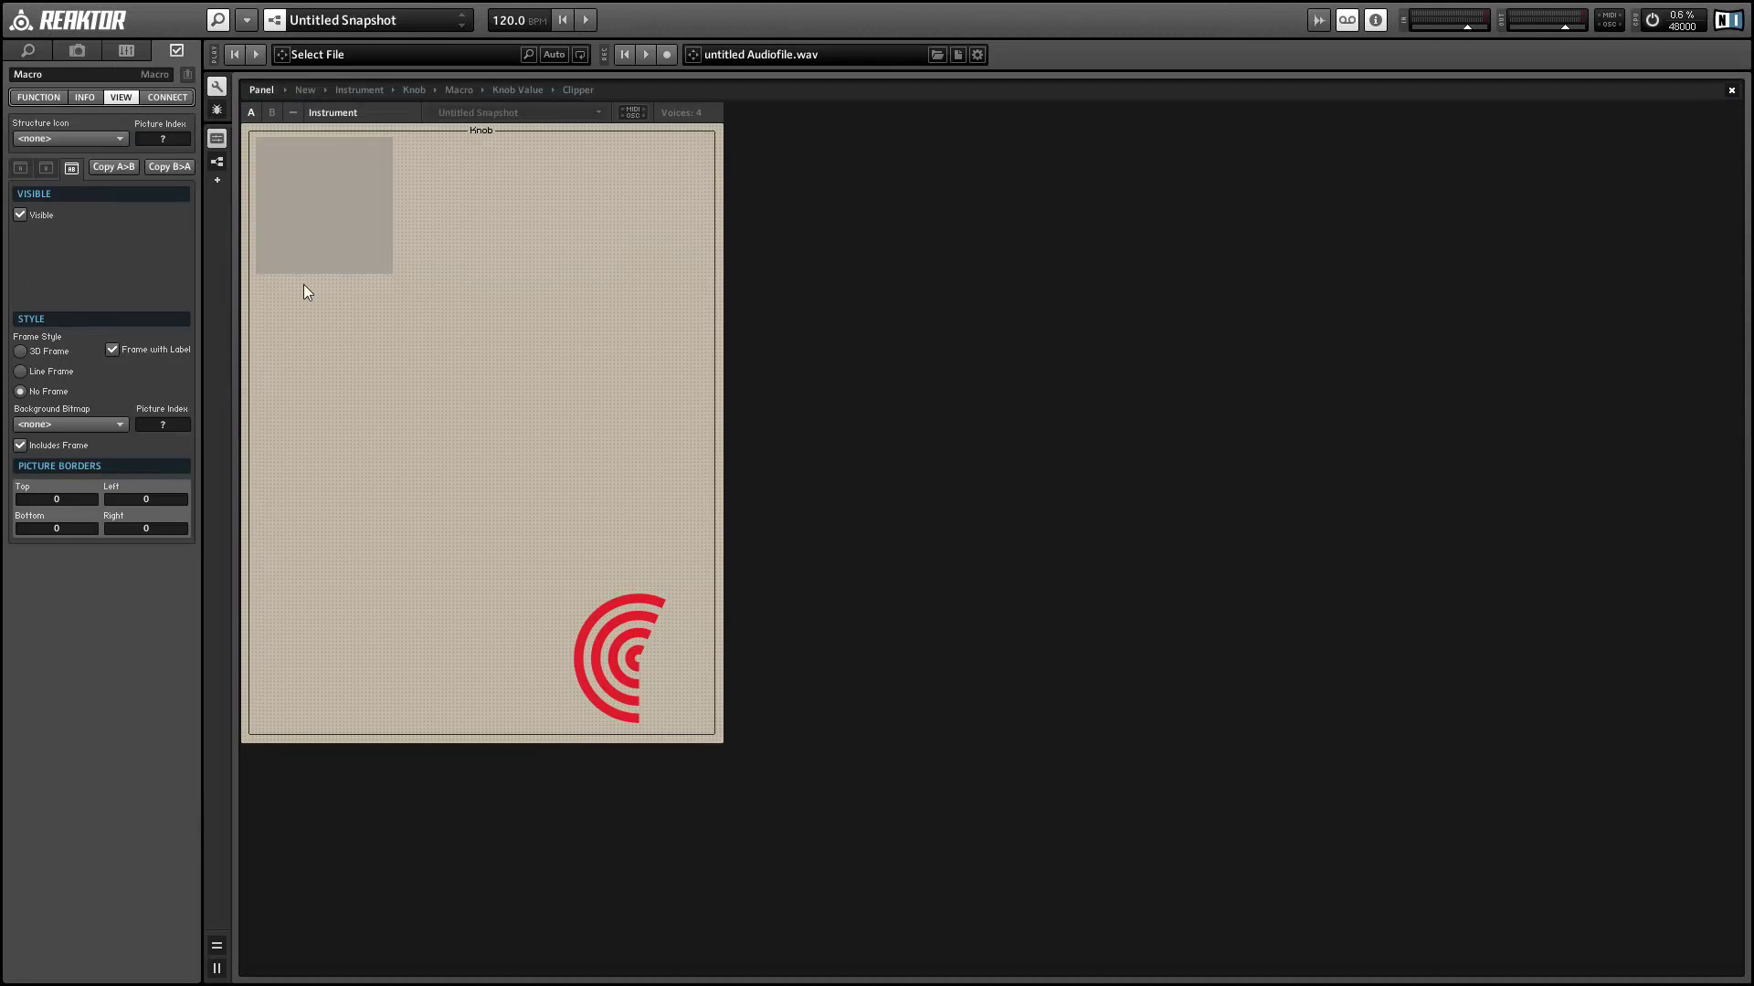
click(310, 183)
click(308, 191)
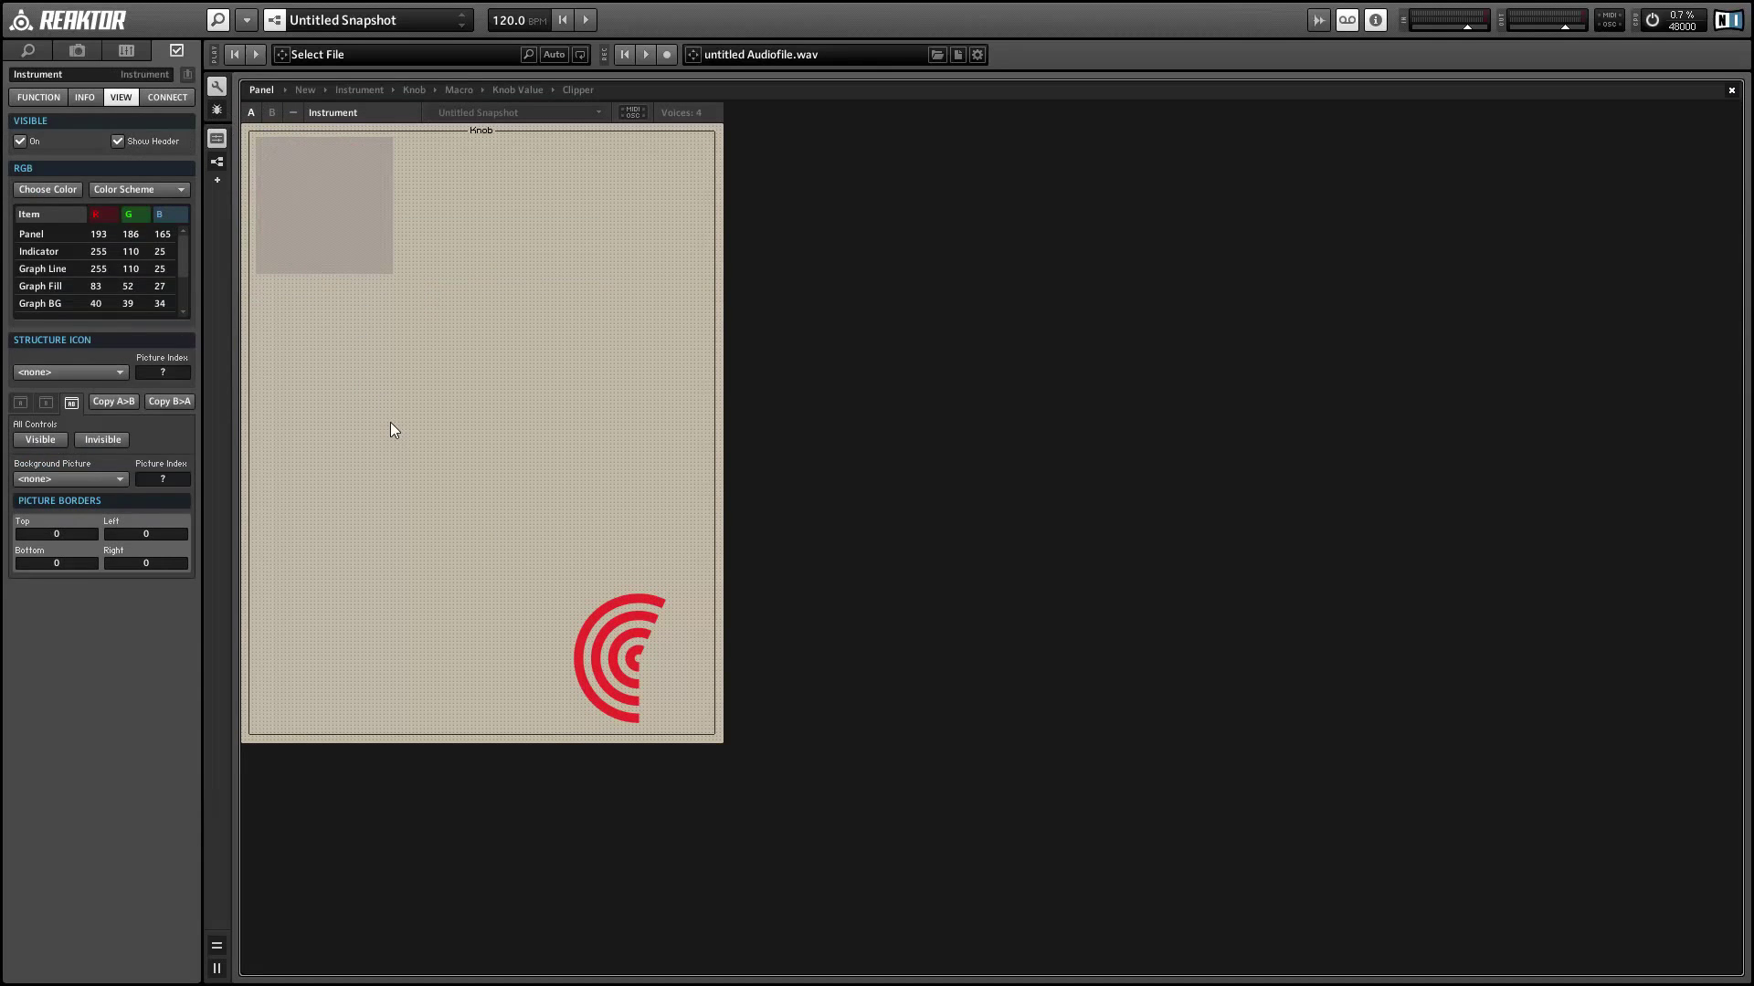
click(546, 562)
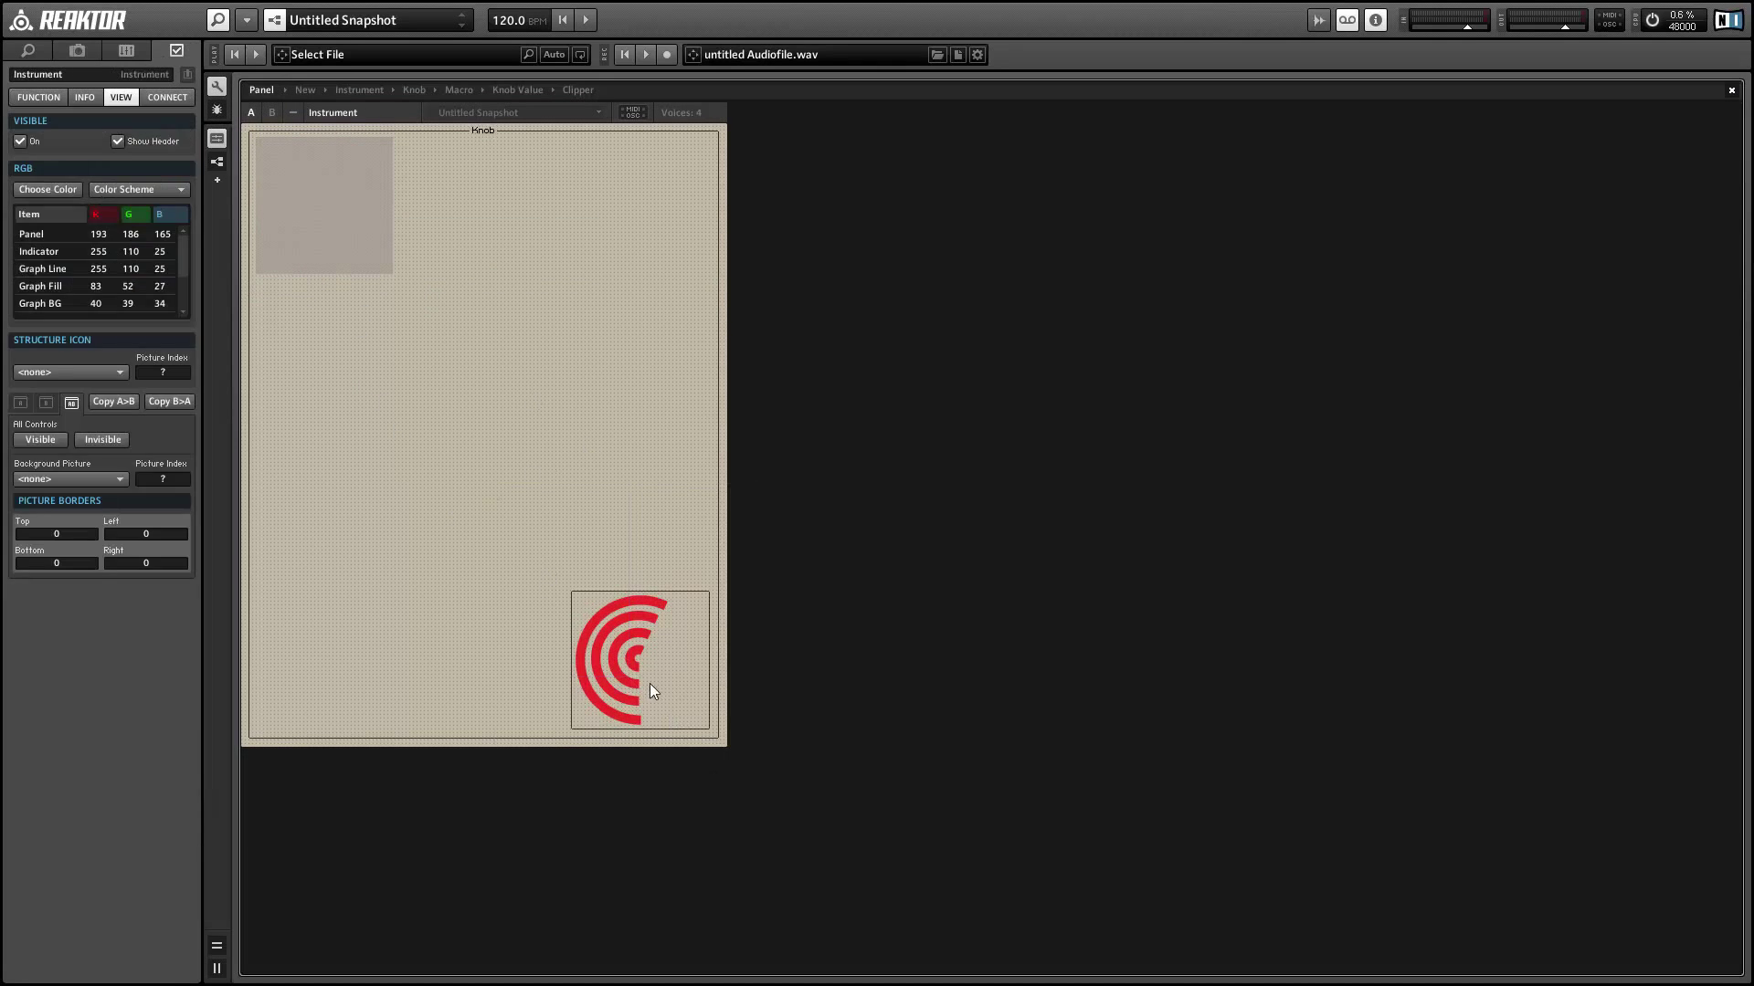
drag(650, 683, 334, 221)
click(218, 87)
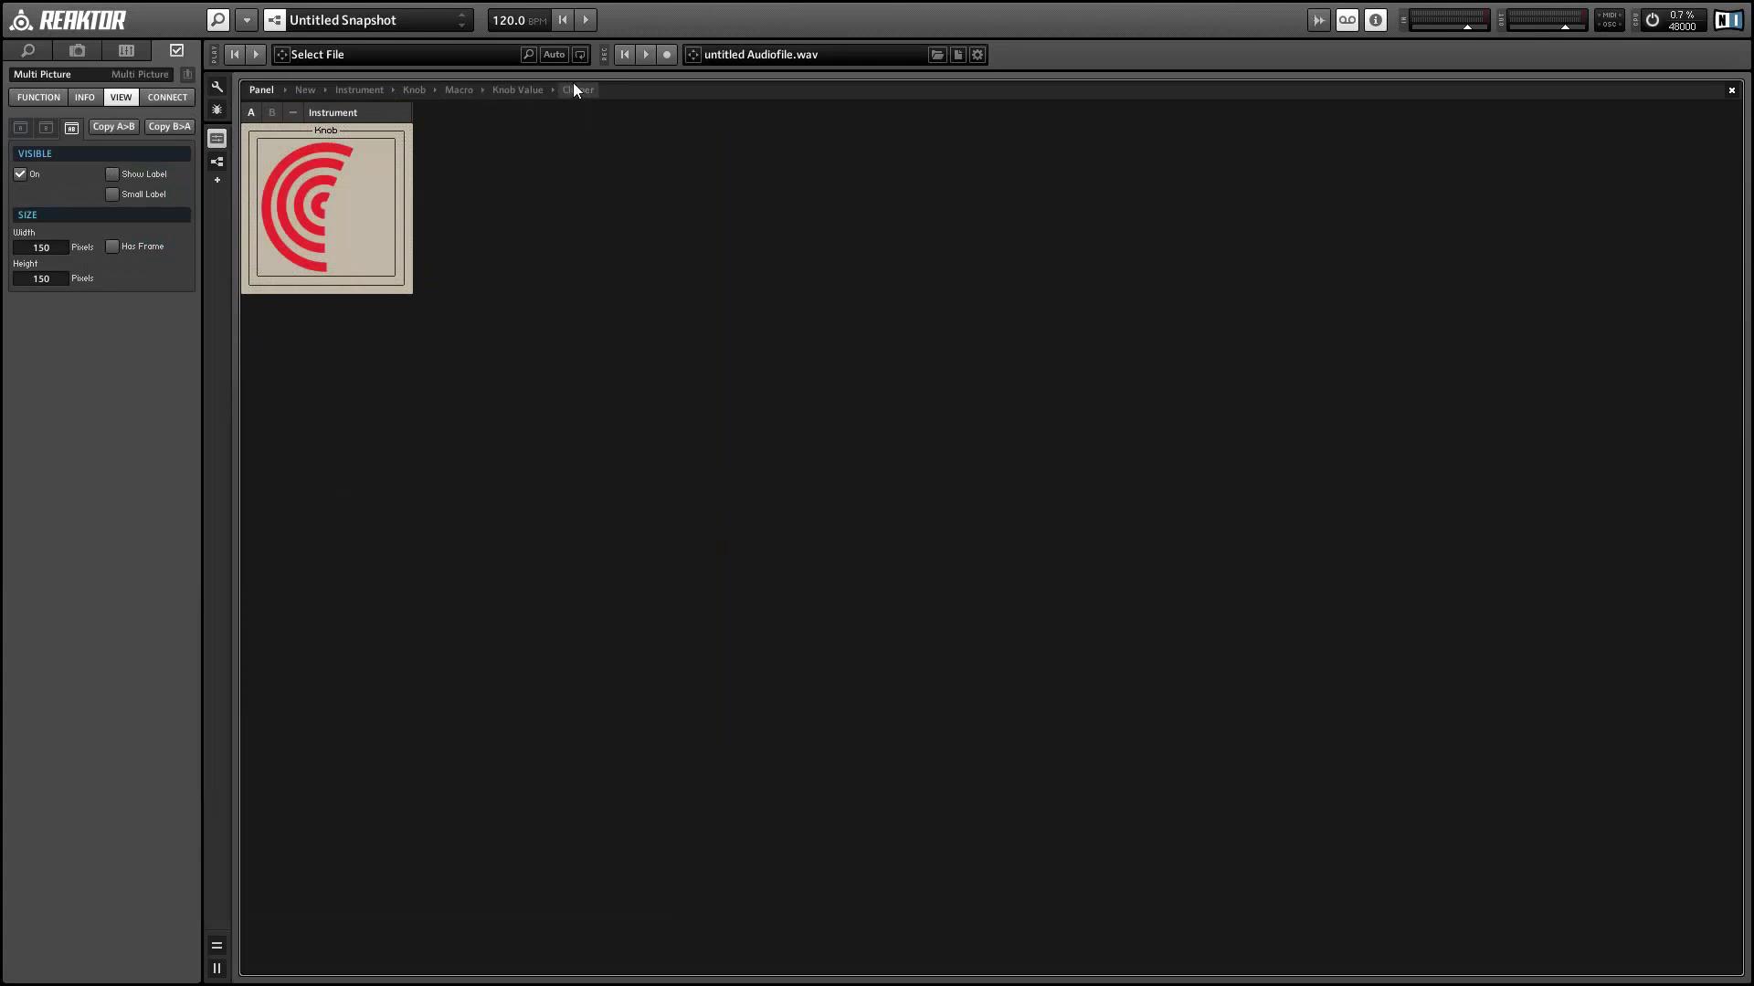
Step: Check the four Multi Picture modules, then turn the panel knob to watch the rings redraw
key(F6)
click(1207, 228)
click(1087, 205)
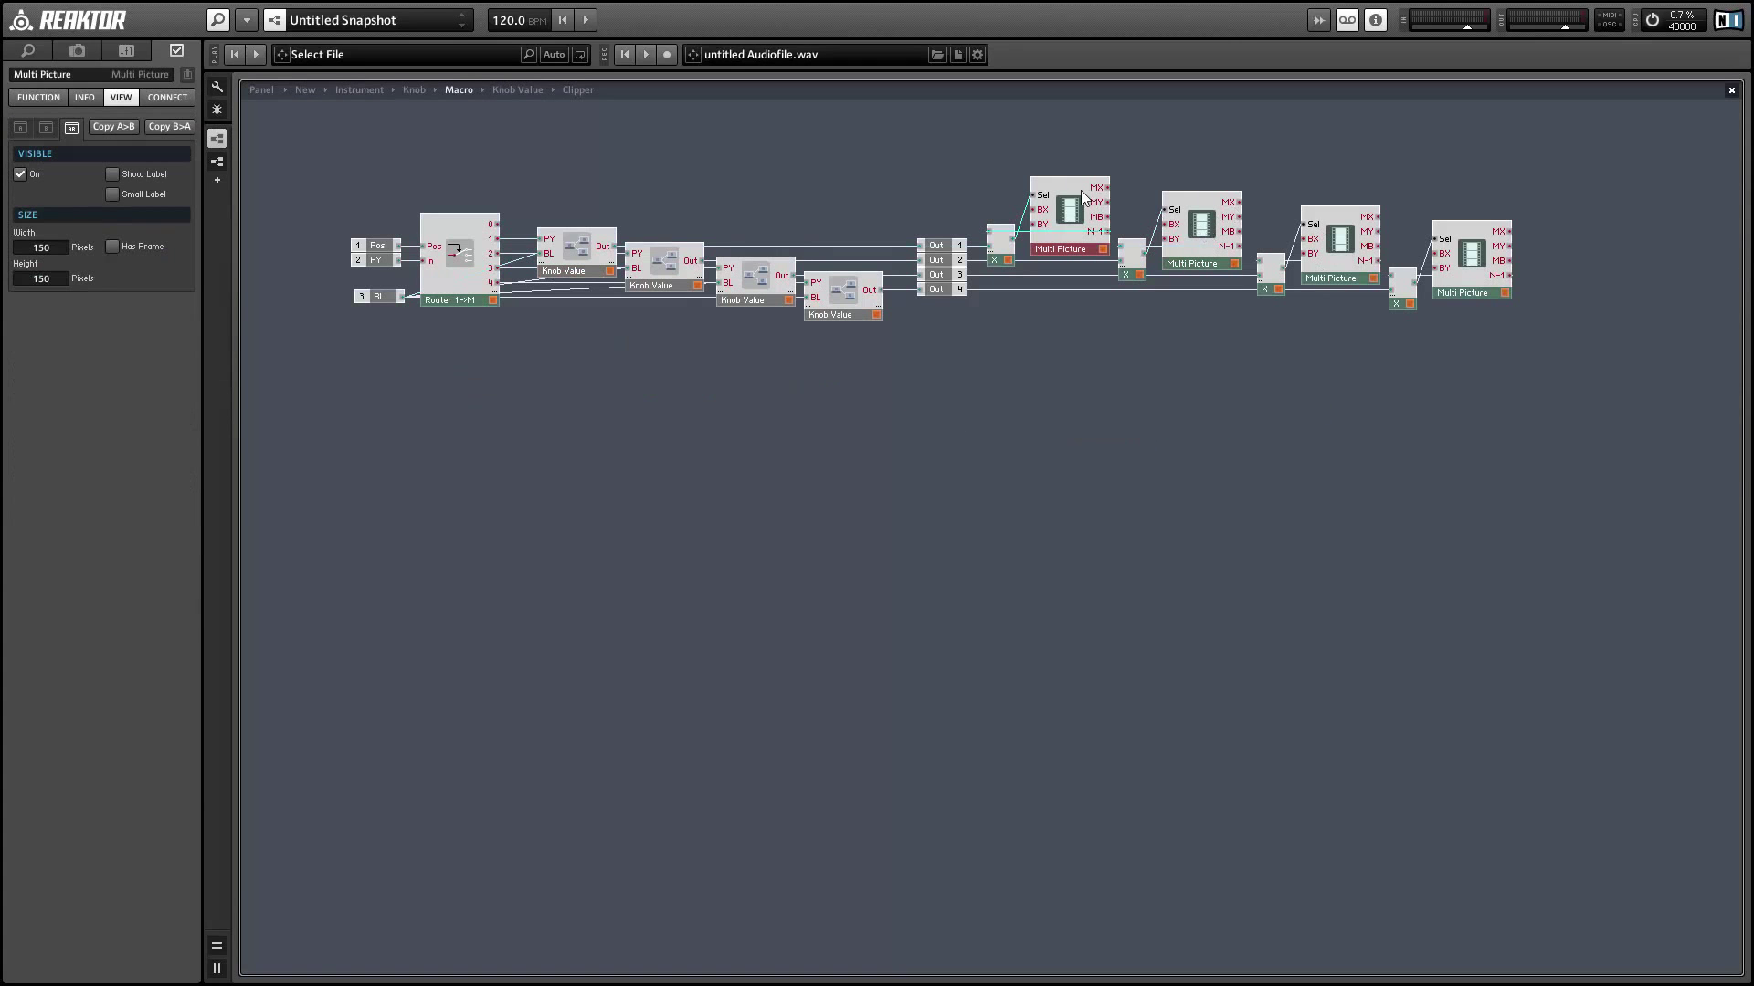
click(1350, 248)
click(1472, 295)
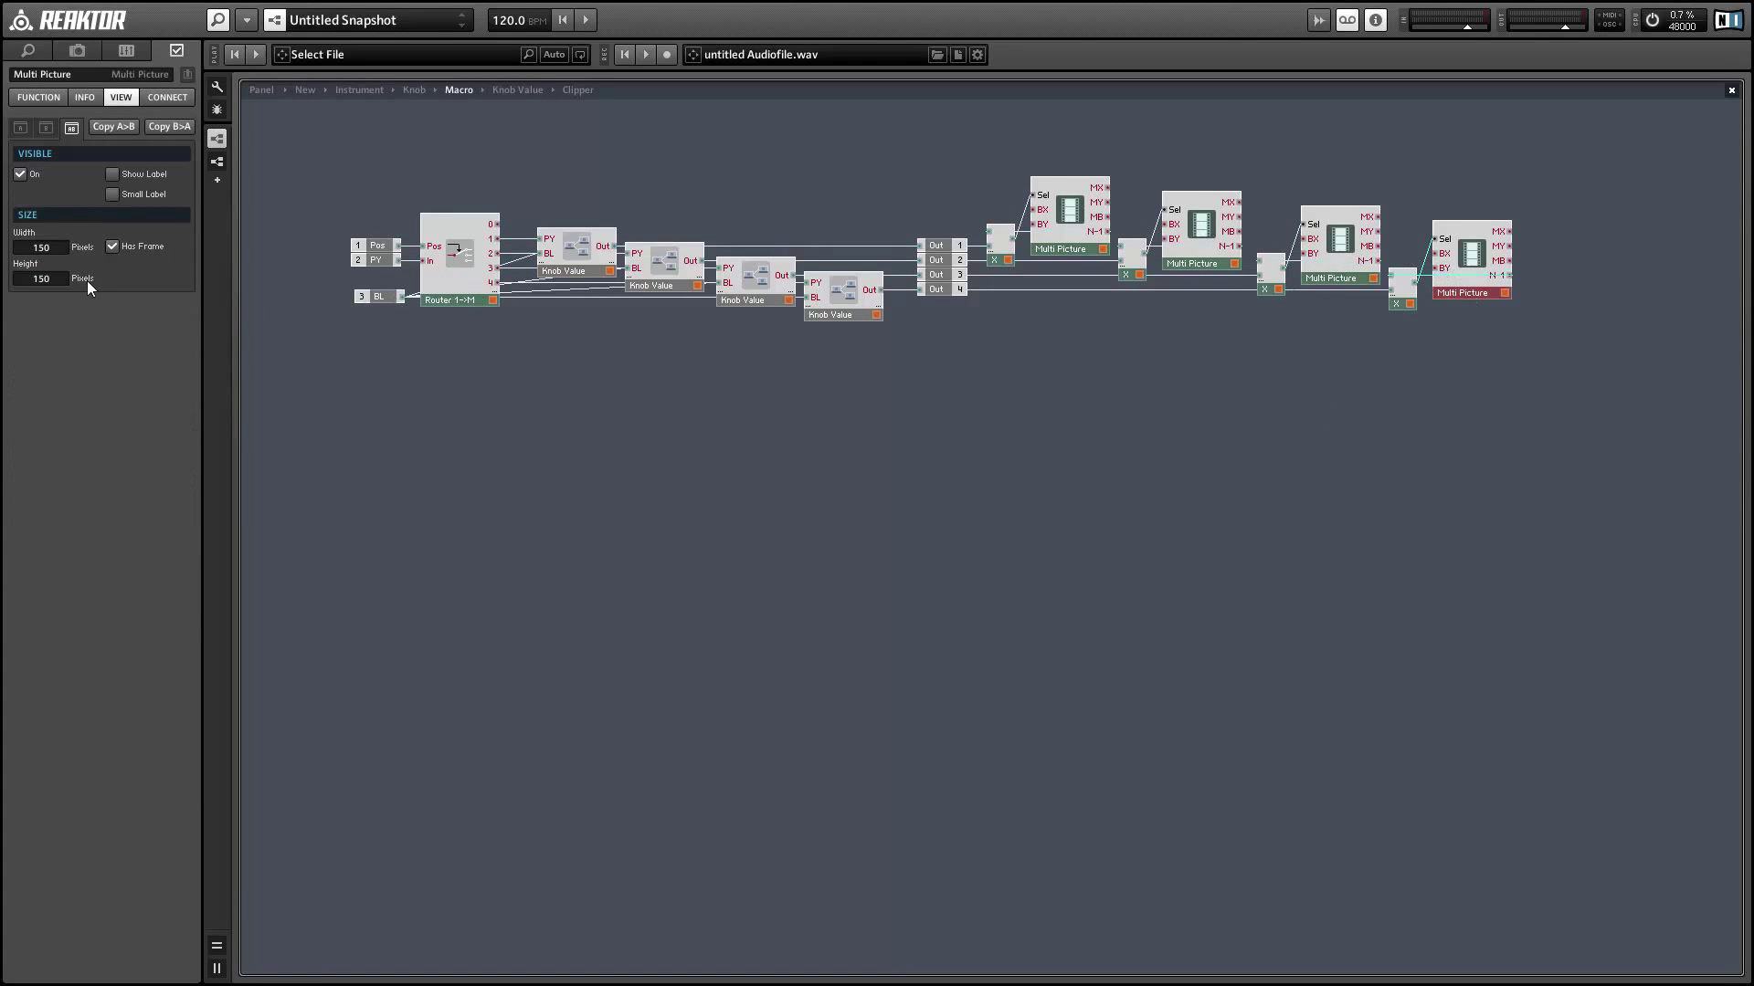
click(262, 90)
click(327, 210)
mouse_move(327, 210)
mouse_down()
mouse_move(331, 113)
mouse_move(283, 272)
mouse_move(539, 170)
mouse_move(307, 224)
mouse_up()
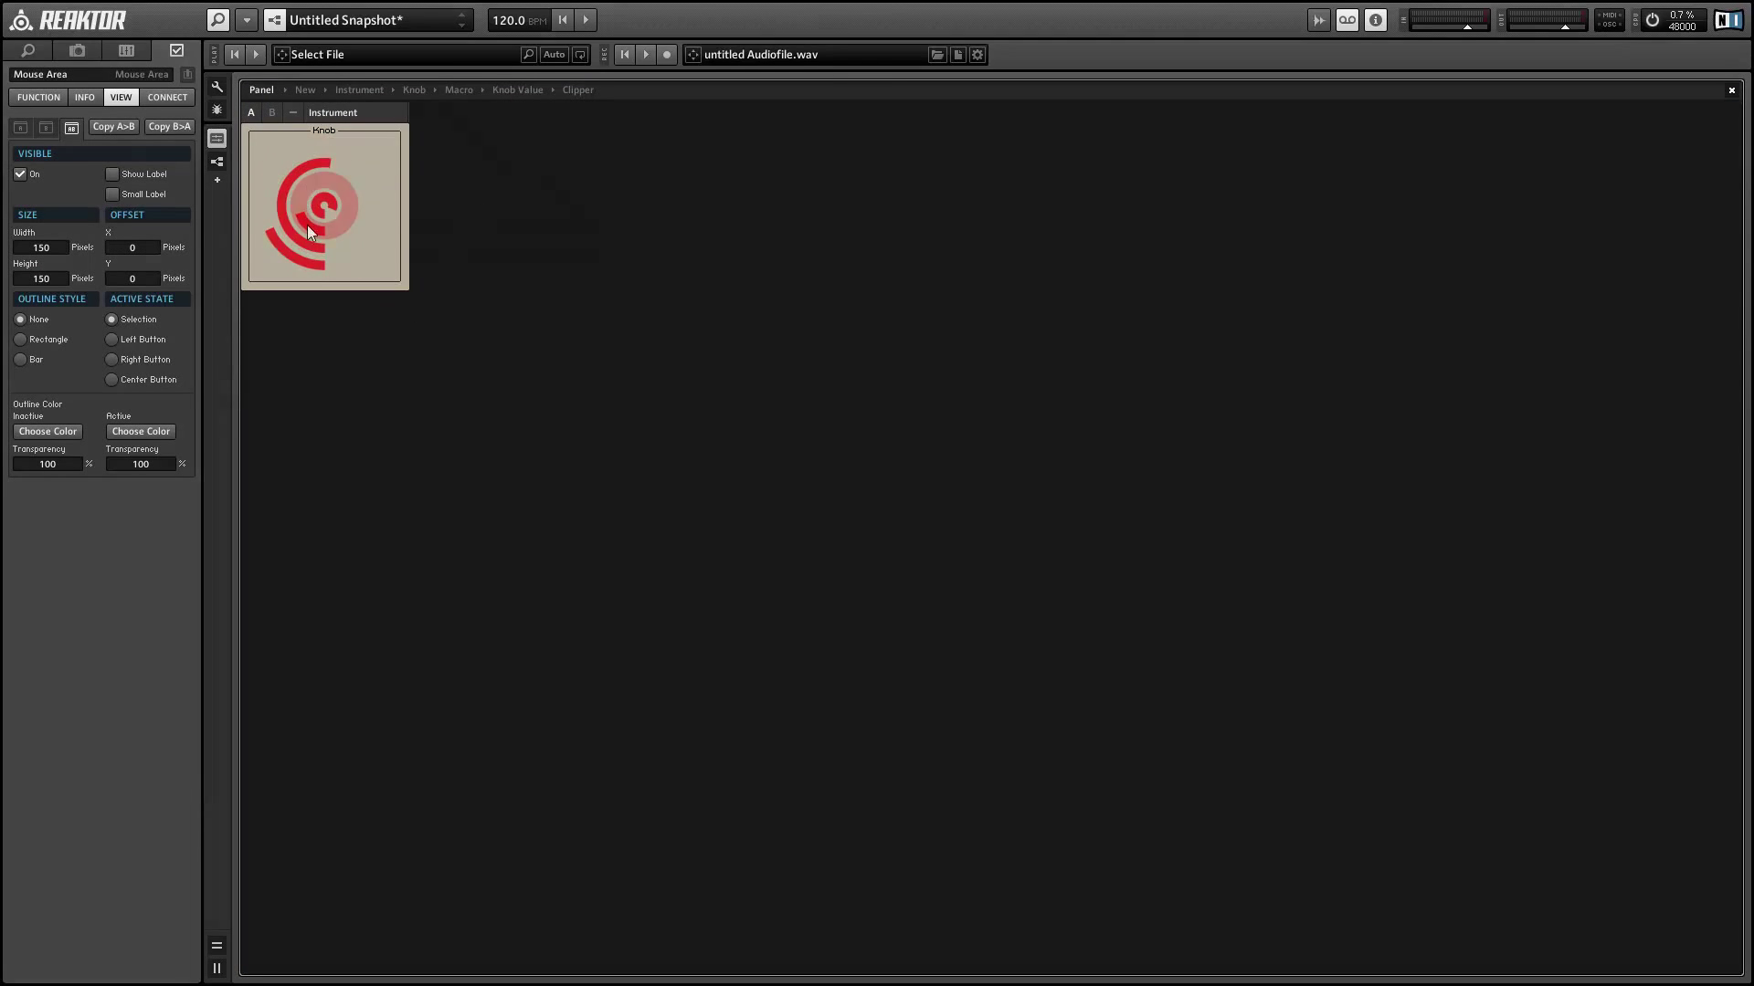